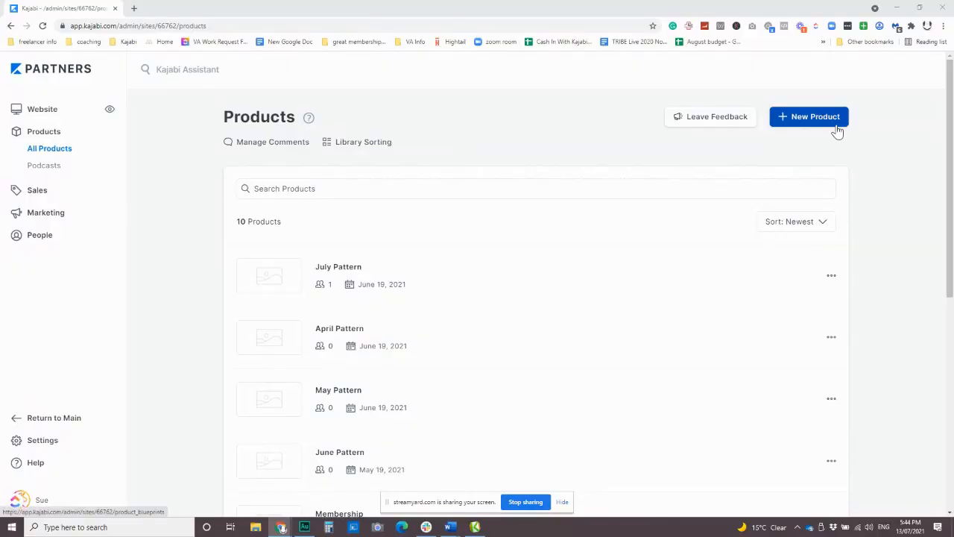
Start a new product and look through the available product blueprints, from Blank to Community.
click(817, 123)
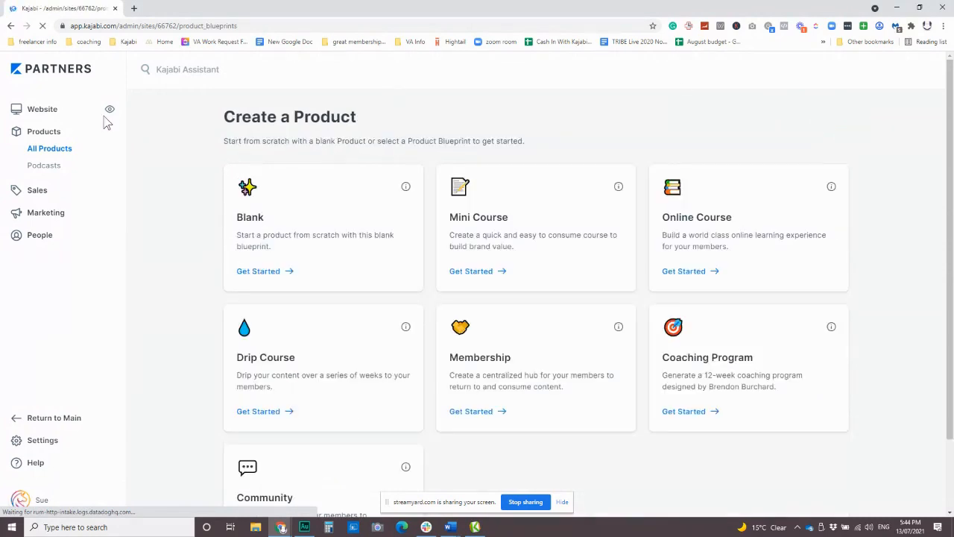
scroll(149, 225, down, 1)
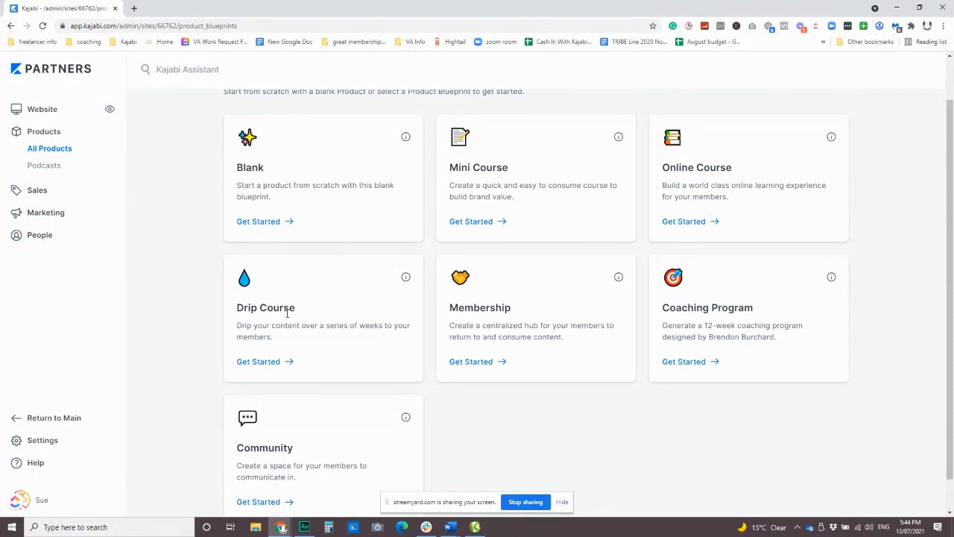
scroll(313, 373, down, 1)
scroll(515, 414, up, 1)
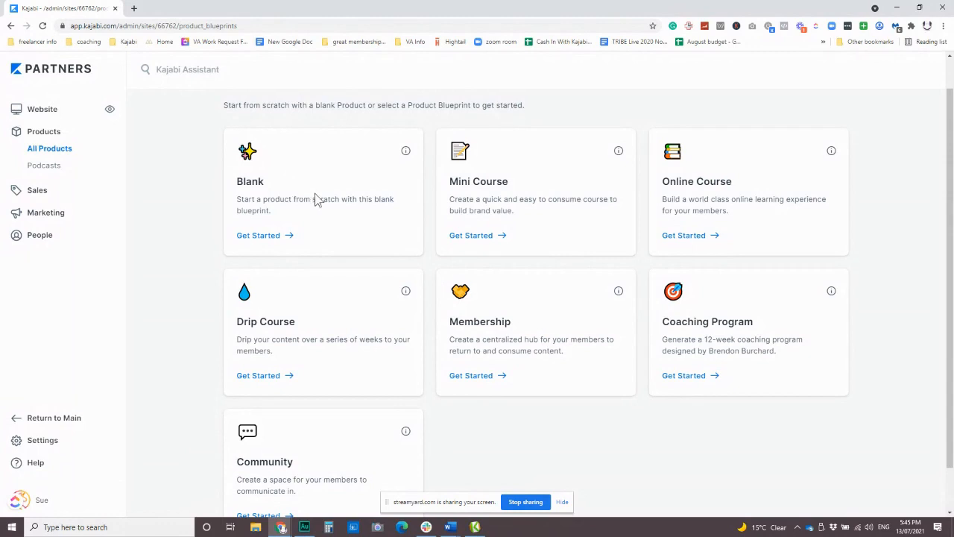
scroll(485, 417, down, 1)
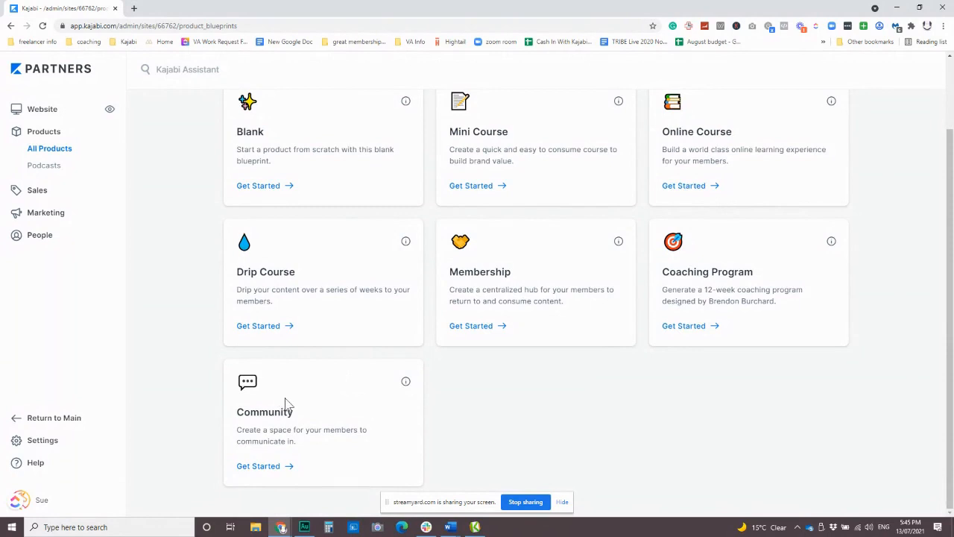
scroll(285, 401, up, 1)
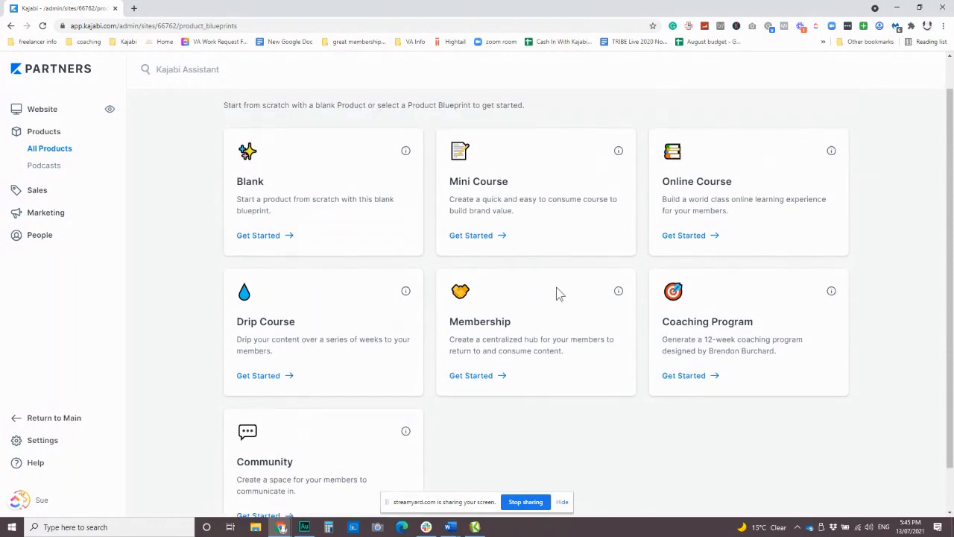
scroll(421, 313, down, 1)
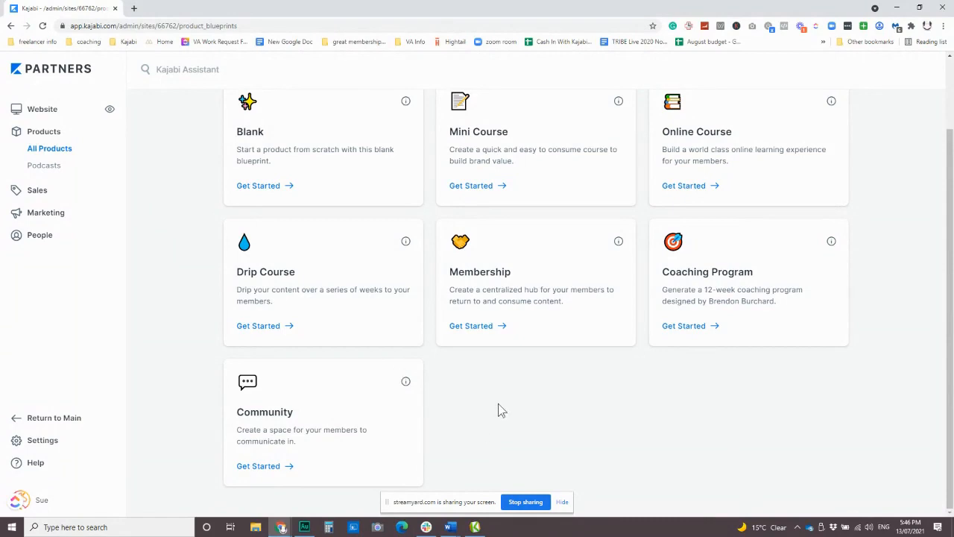
scroll(504, 399, up, 1)
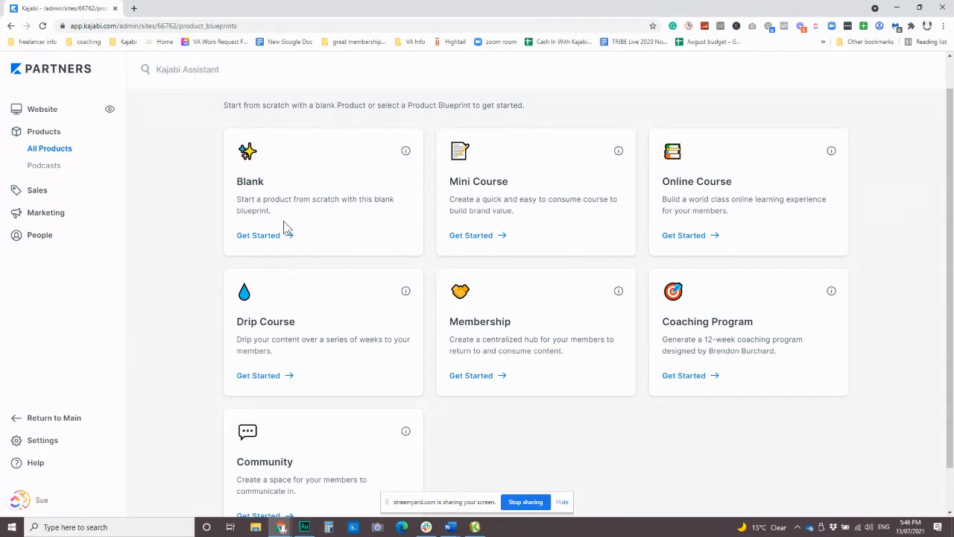
Create a product from the Mini Course blueprint, keeping the title "Mini Course" and leaving the description and thumbnail empty.
click(472, 237)
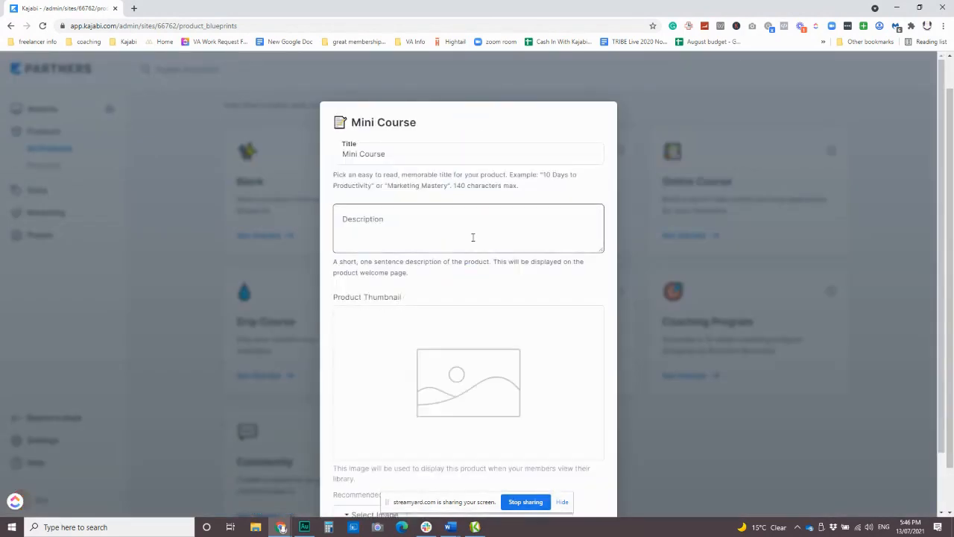
click(415, 154)
click(436, 224)
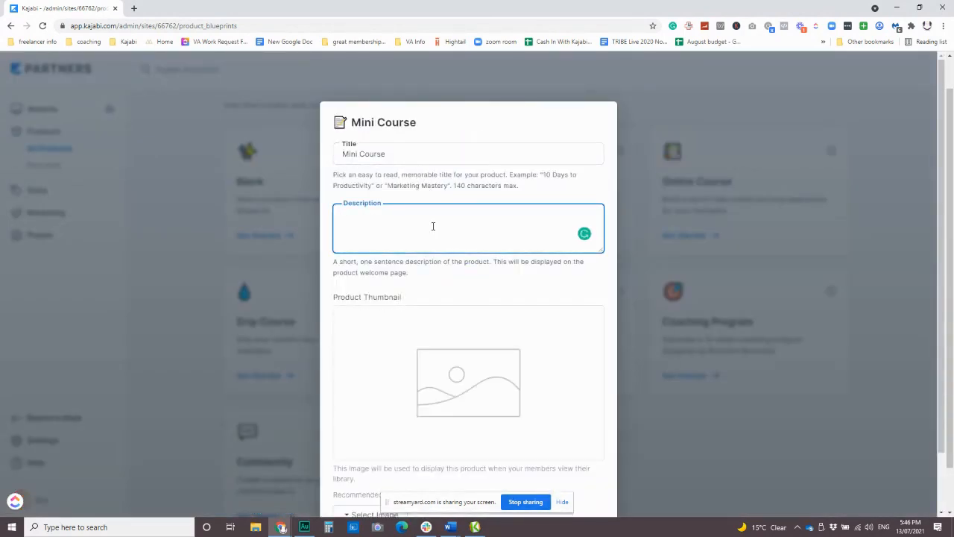
scroll(436, 224, down, 1)
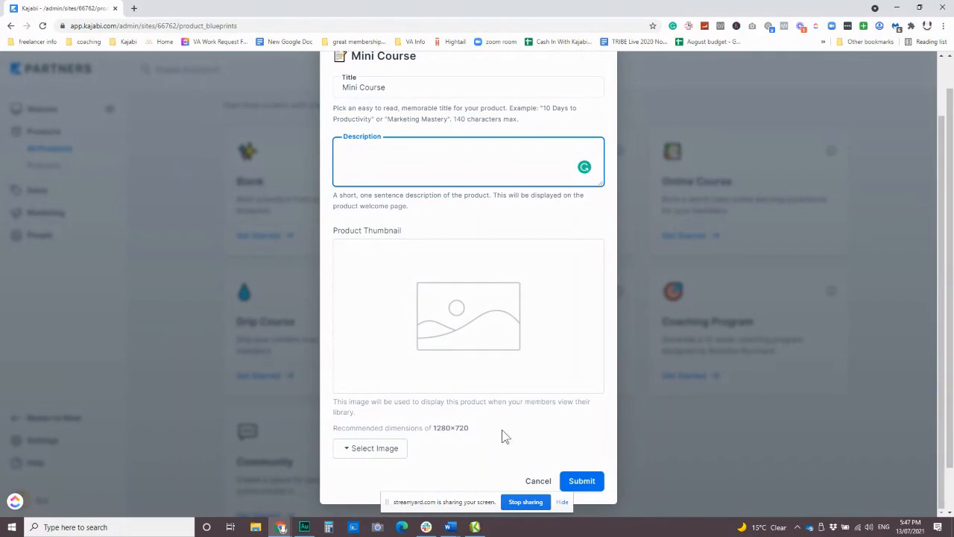
click(594, 482)
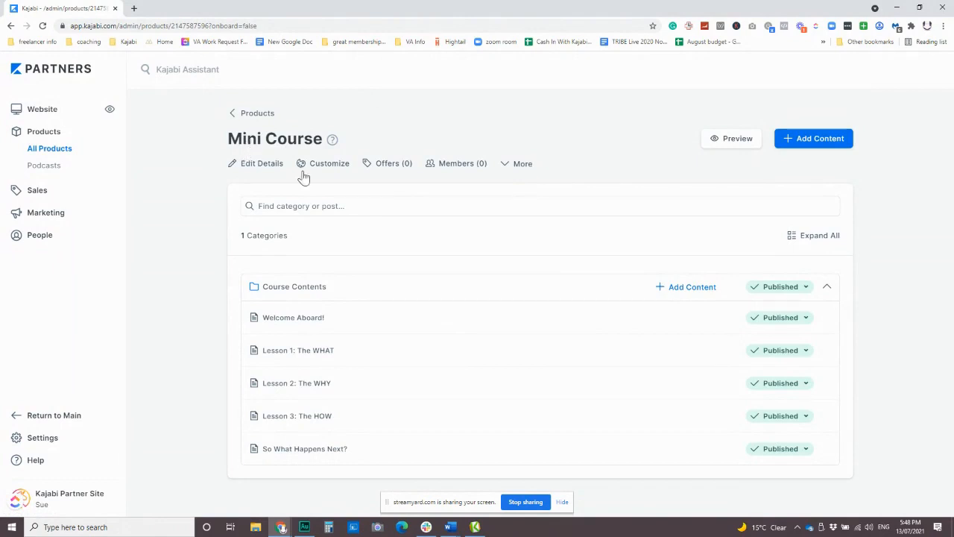
Edit the Mini Course details, enter the description "This is where your description goes" and save the product.
click(260, 167)
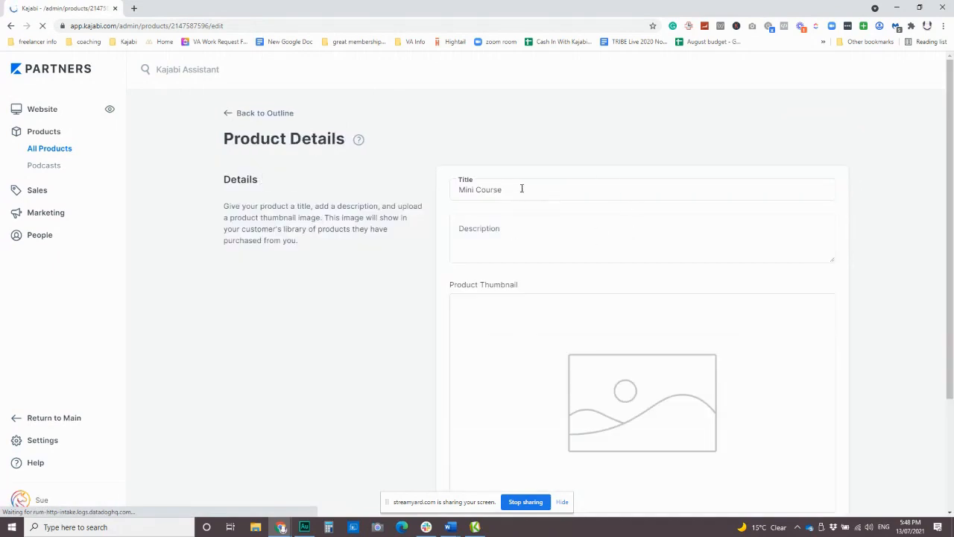
click(522, 189)
click(491, 230)
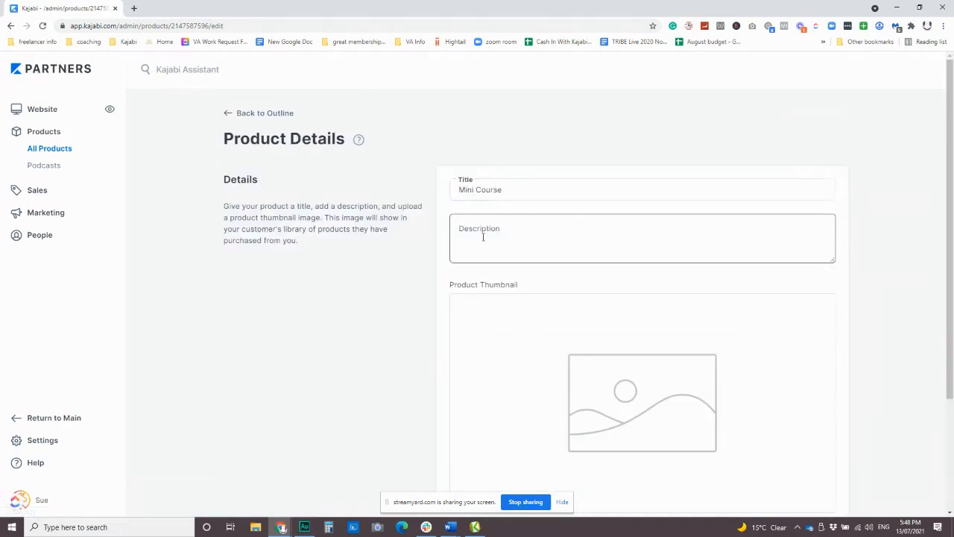
scroll(460, 351, down, 2)
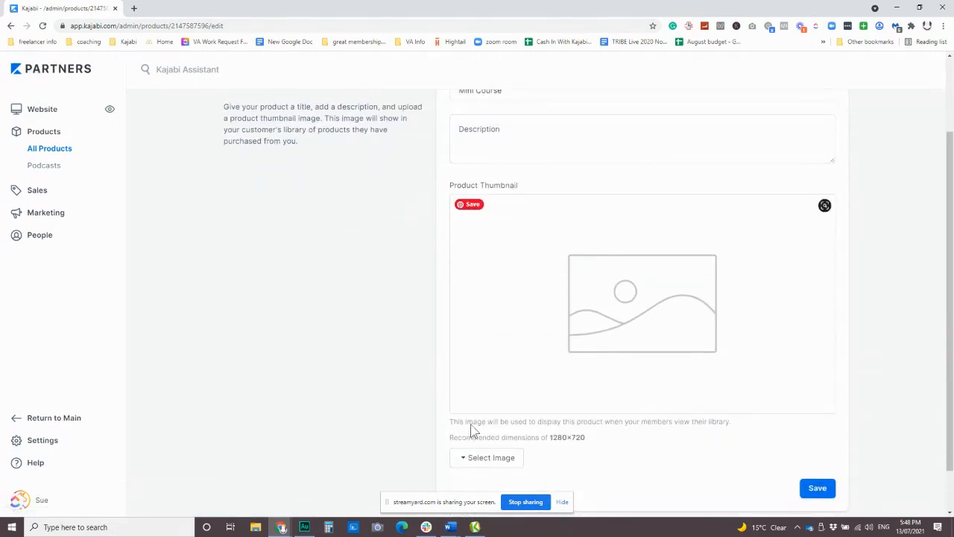
scroll(716, 409, up, 2)
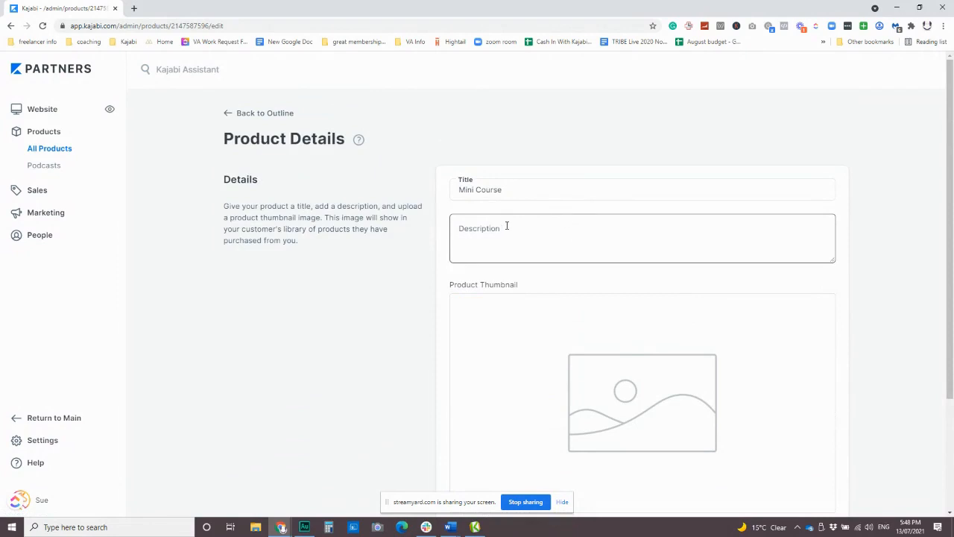
click(458, 228)
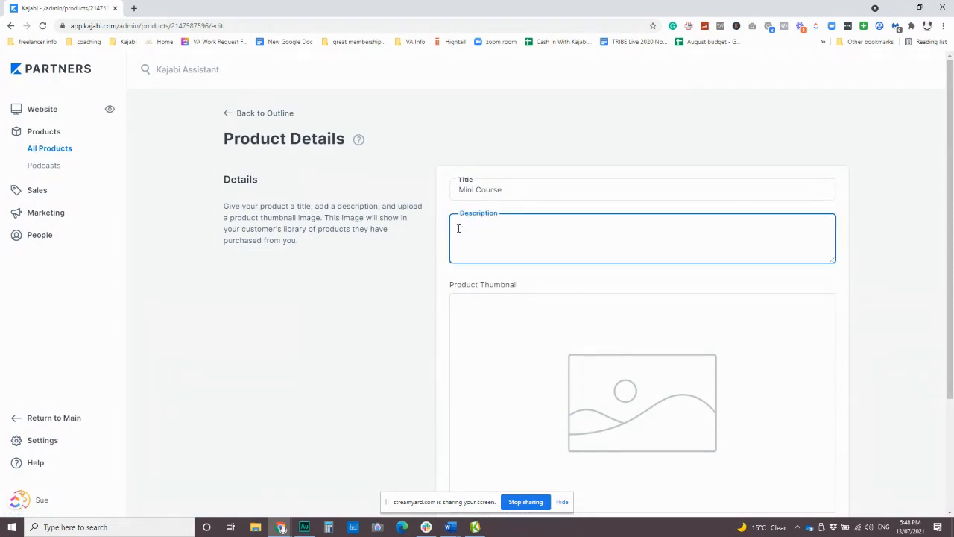
text(Th)
scroll(507, 212, down, 1)
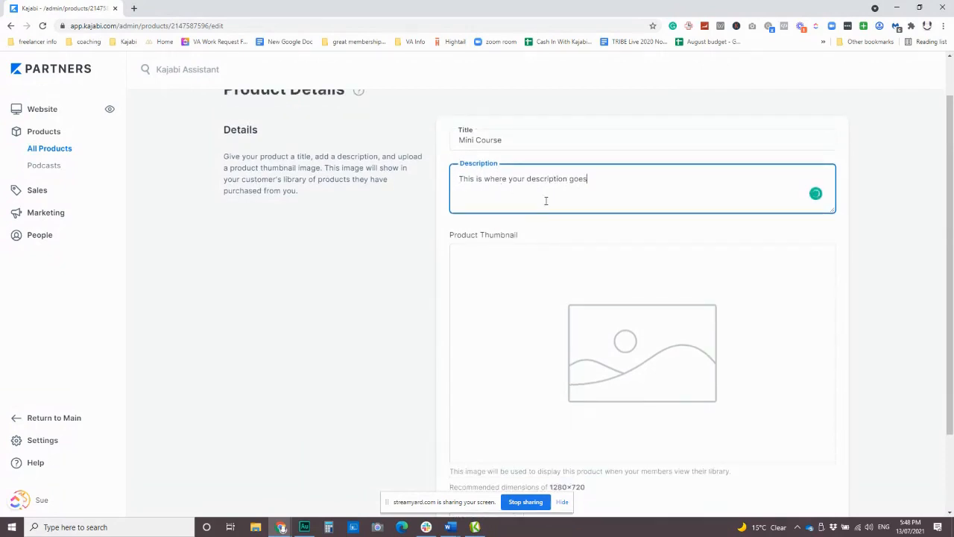
scroll(324, 175, up, 1)
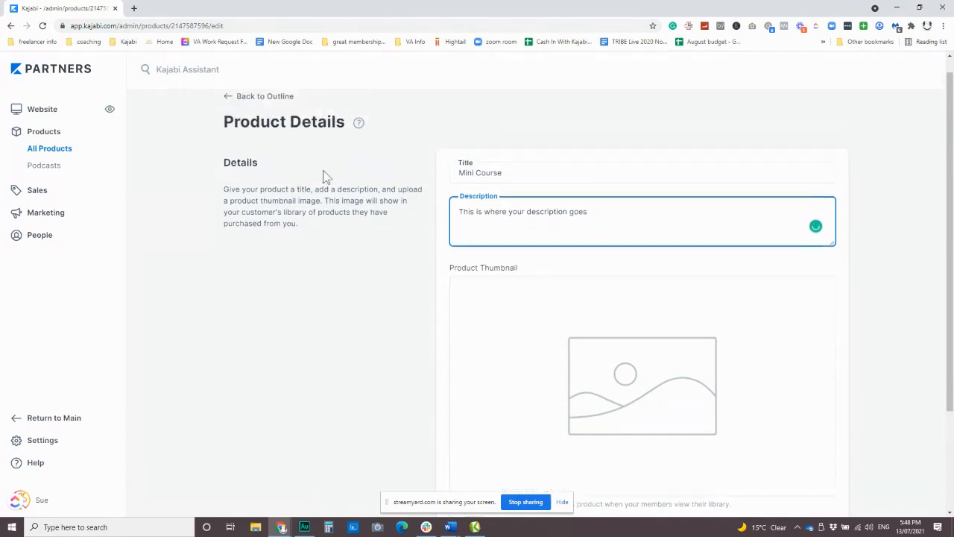
scroll(827, 471, down, 3)
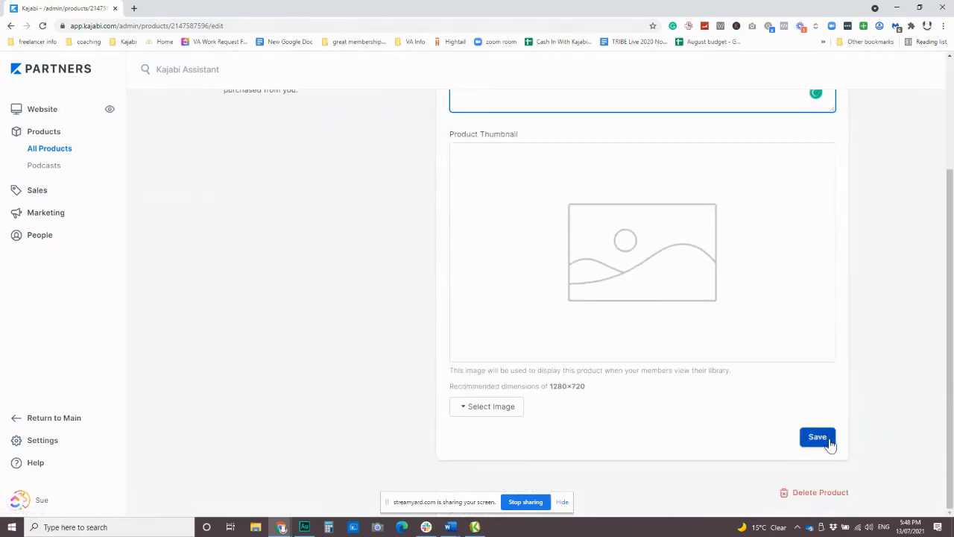
click(817, 438)
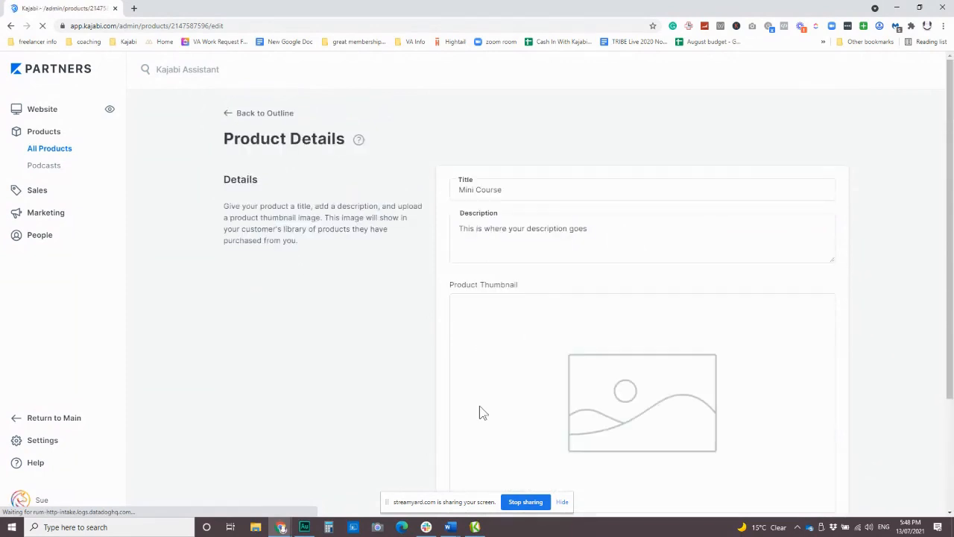
Try to set the recent "Grow Your Business" desk image as the product thumbnail and save the product details.
scroll(492, 341, down, 2)
click(508, 409)
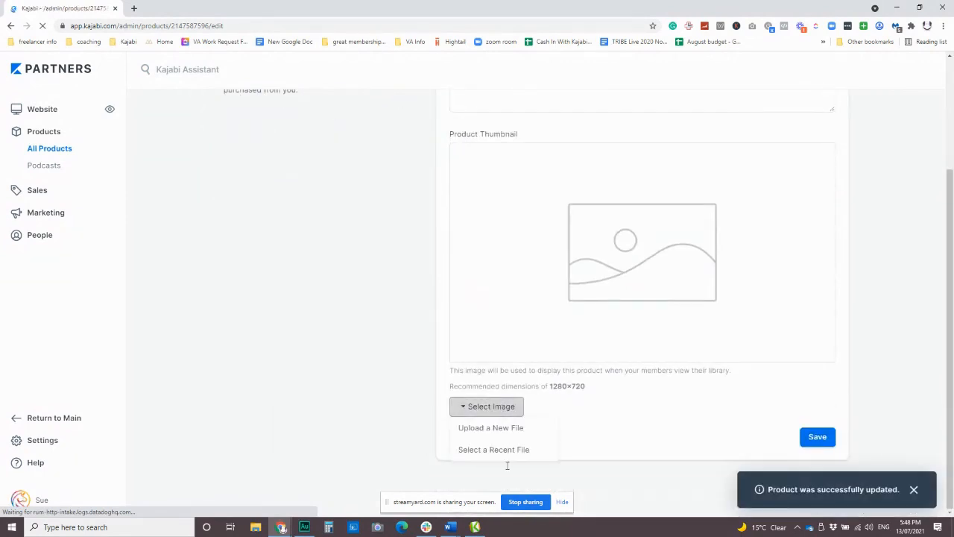
click(506, 450)
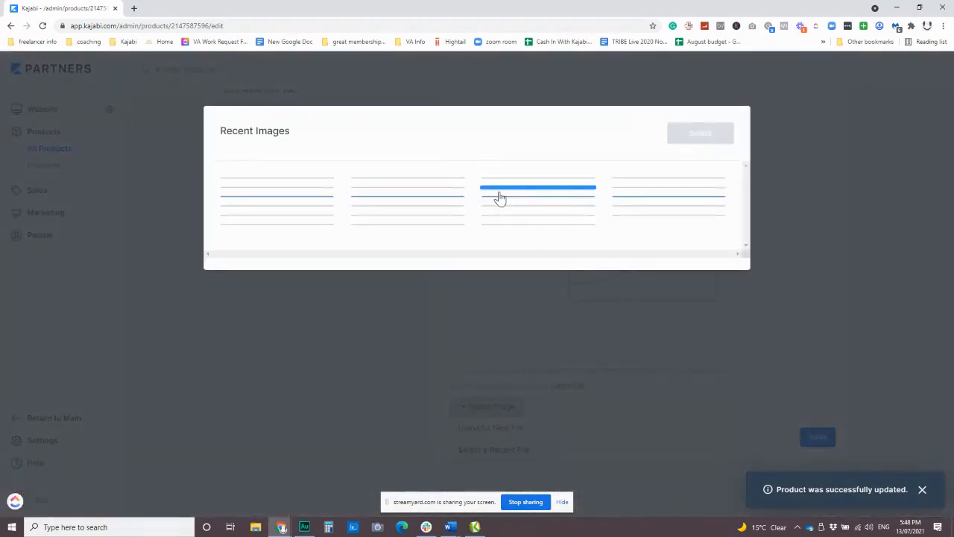
click(563, 190)
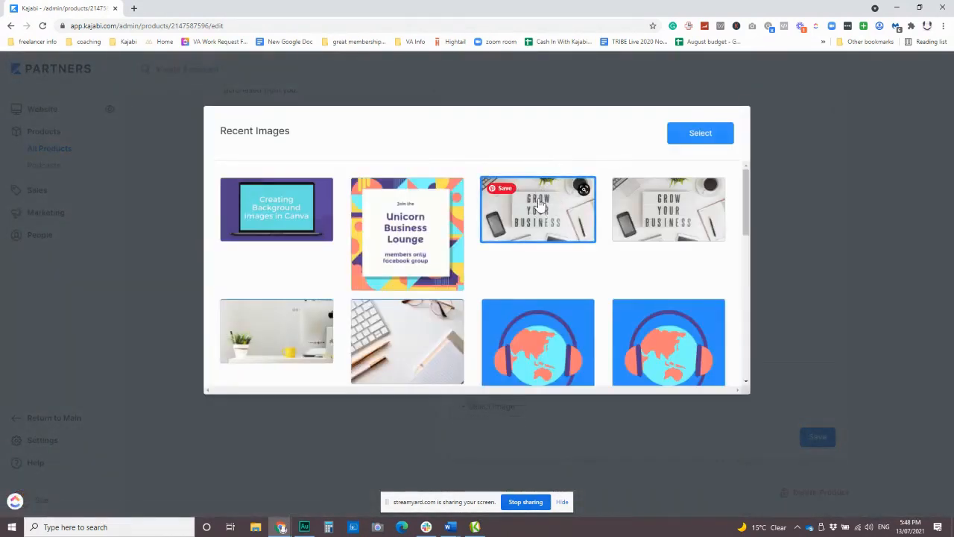
scroll(499, 270, down, 3)
scroll(499, 270, up, 3)
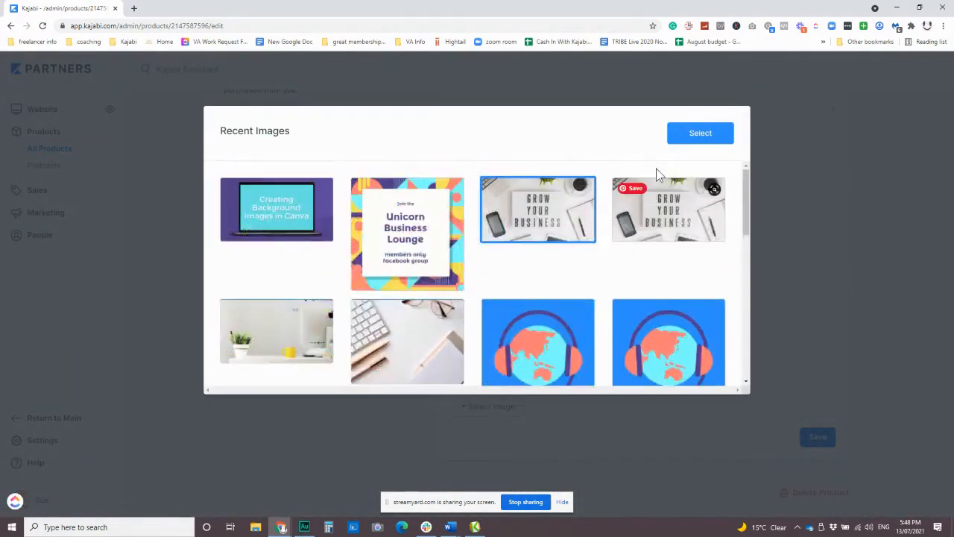
click(698, 134)
click(829, 442)
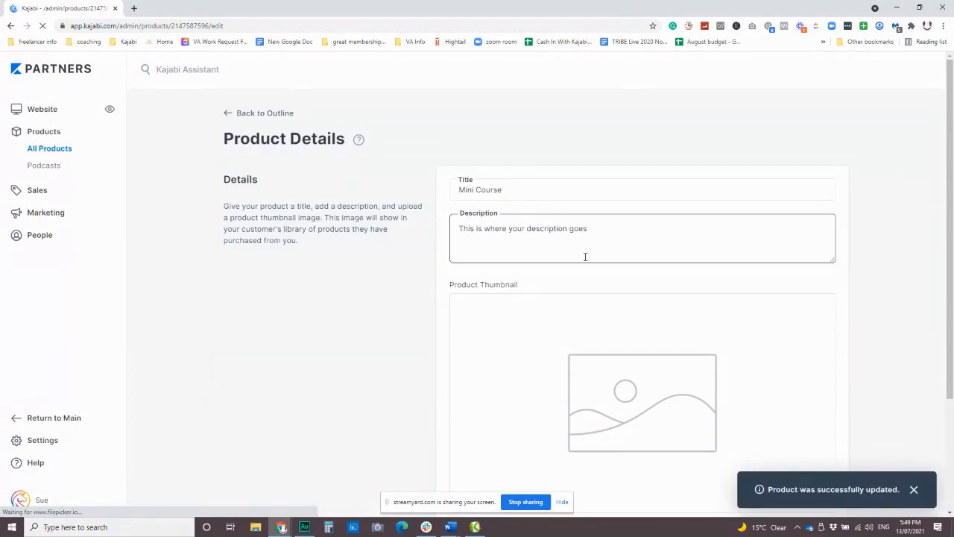
scroll(585, 262, down, 3)
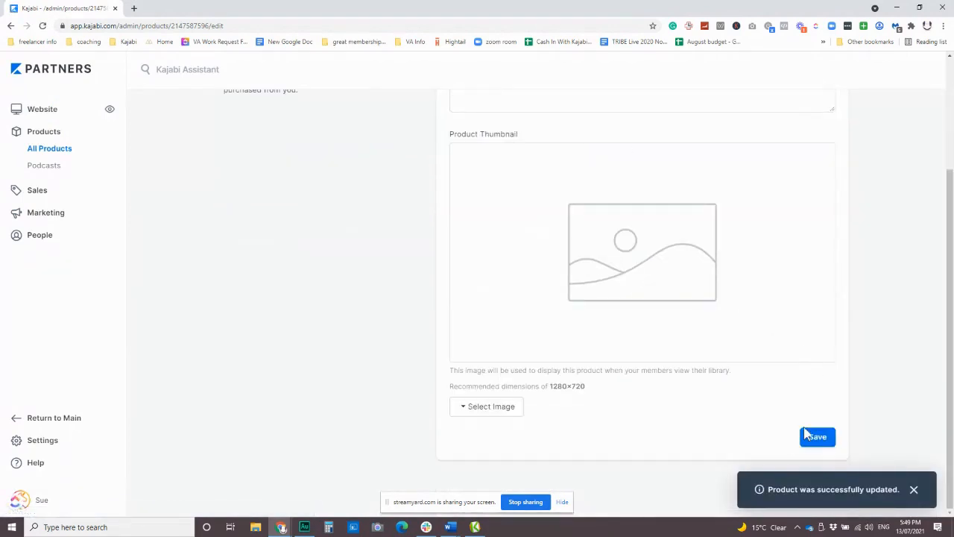
click(816, 438)
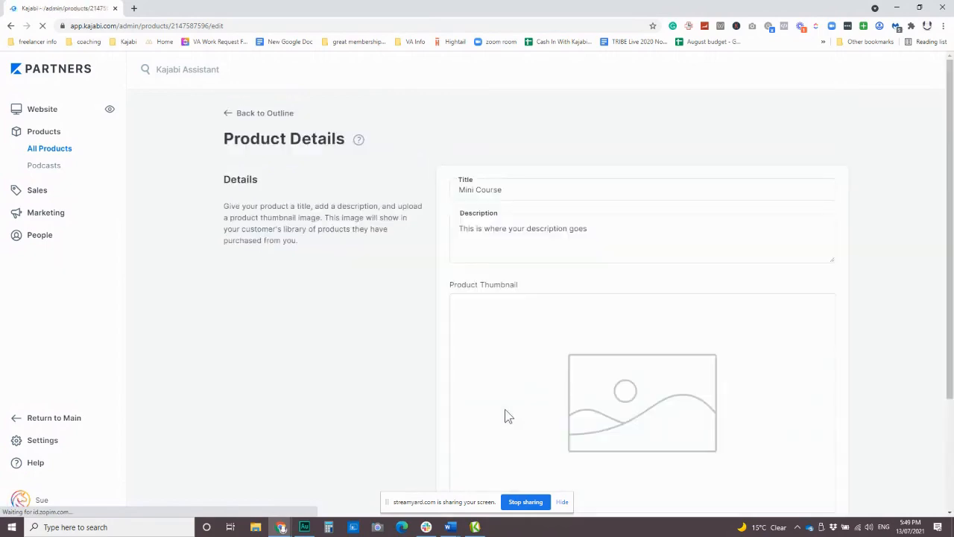
Choose the "Grow Your Business" image from the recent files as product thumbnail, accept its conversion and save the product.
scroll(522, 353, down, 3)
click(510, 418)
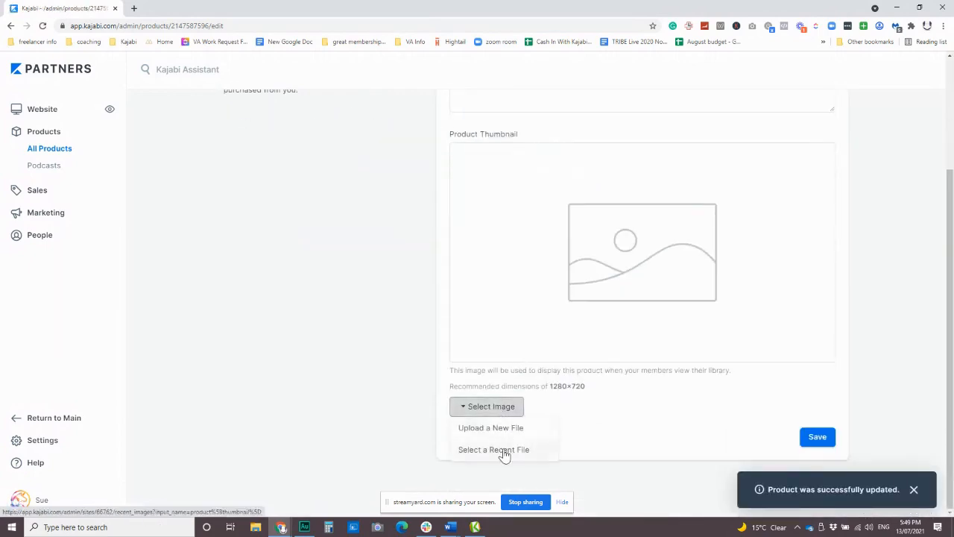
click(501, 450)
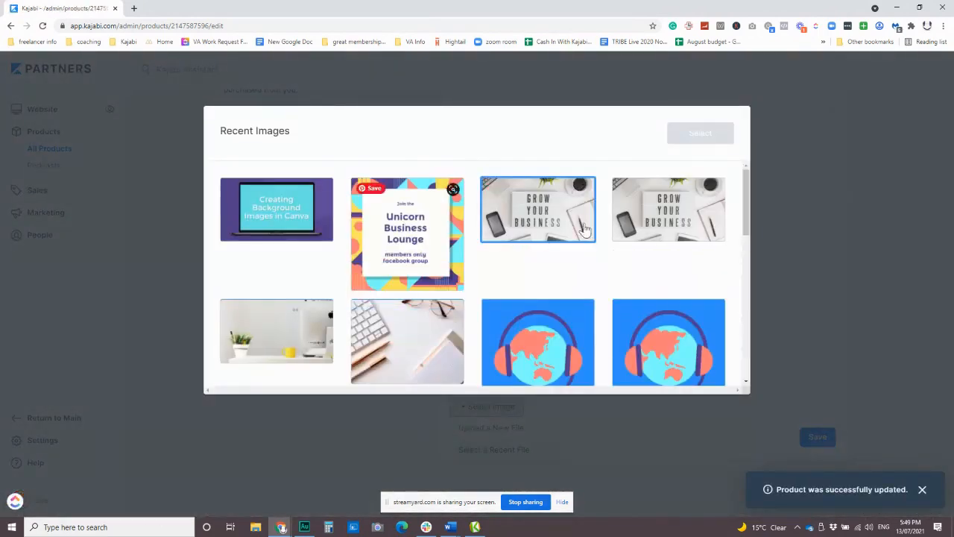
click(565, 211)
click(674, 140)
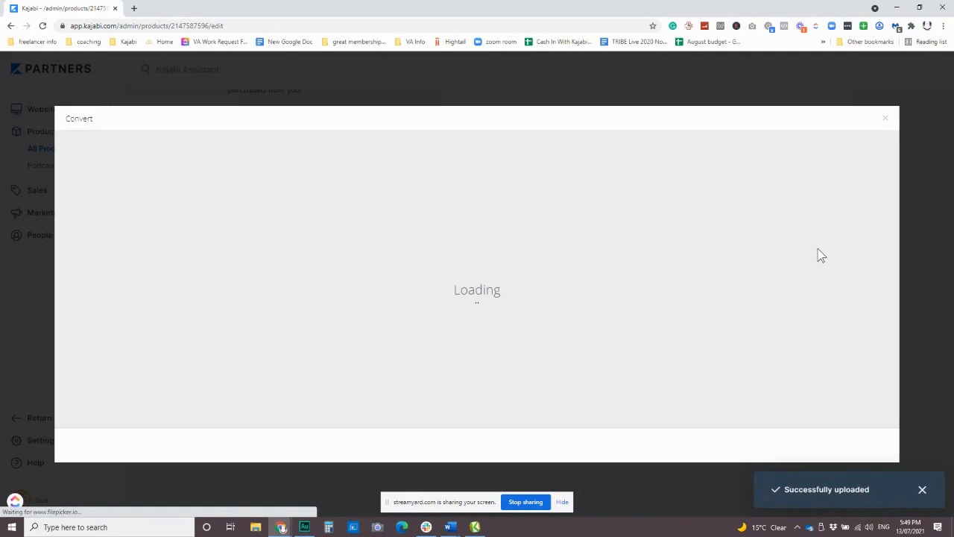
click(865, 443)
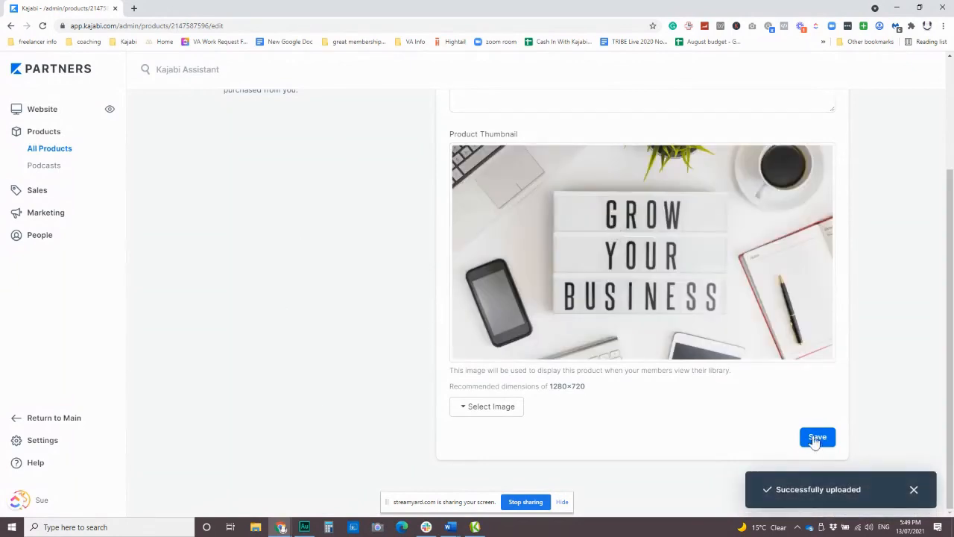
click(815, 439)
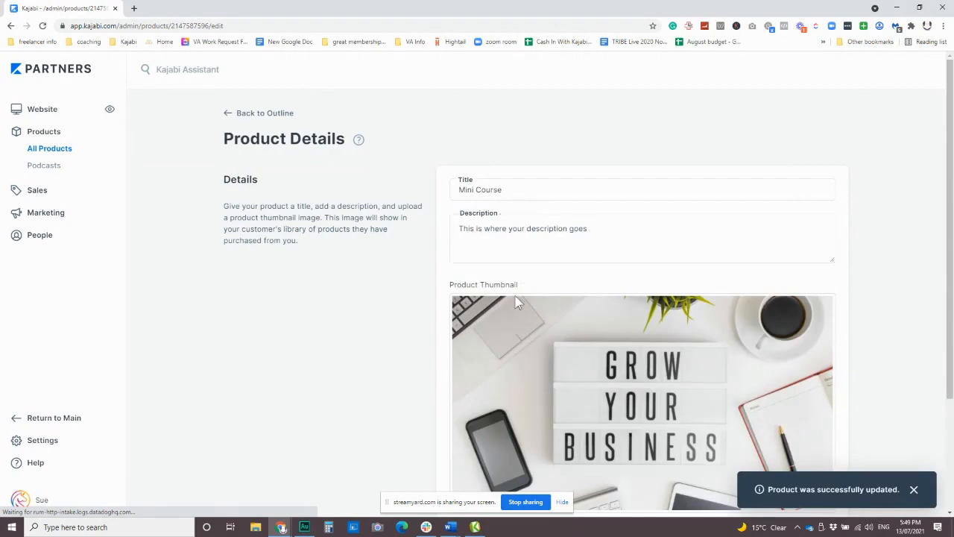
scroll(511, 309, down, 2)
scroll(322, 285, up, 3)
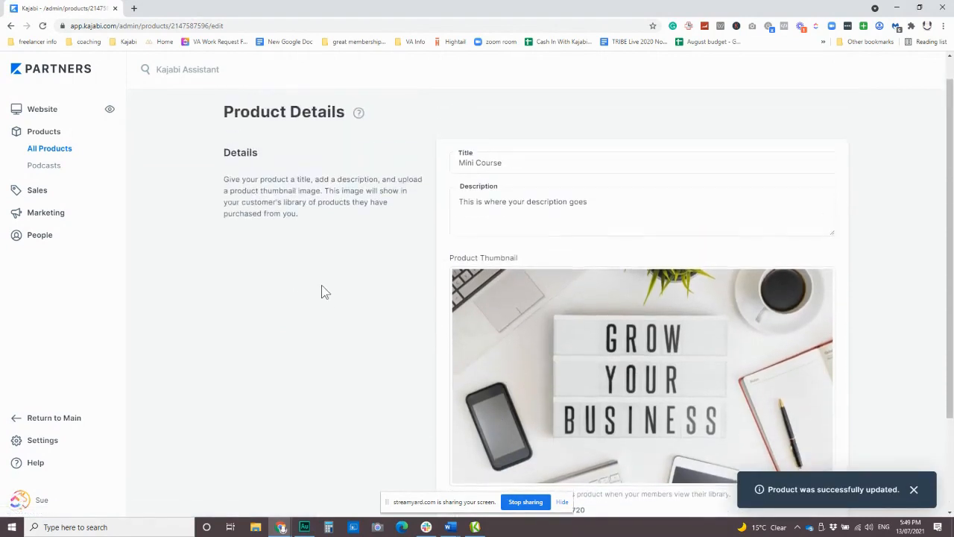
scroll(425, 267, down, 3)
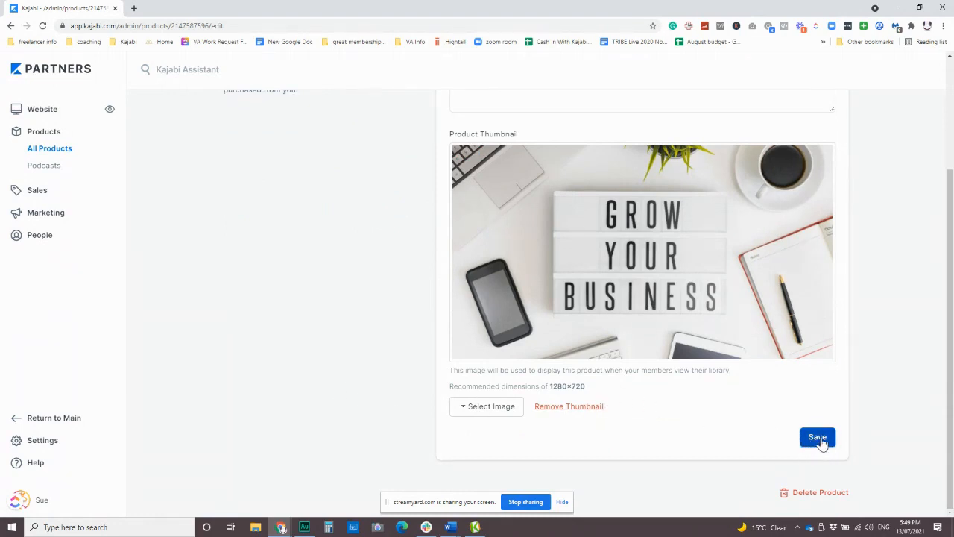
scroll(415, 341, up, 3)
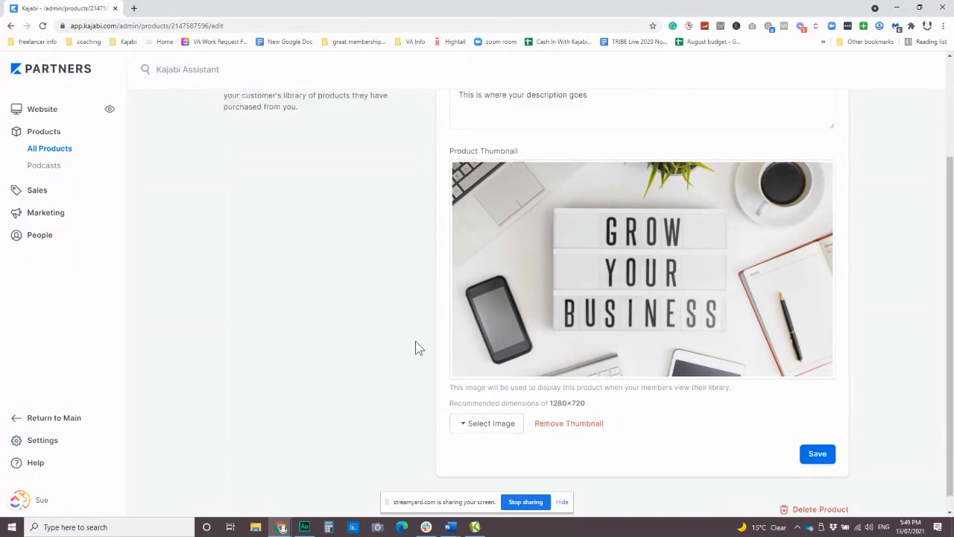
Return to the Mini Course outline and examine which content types can be added to the Course Contents category.
click(228, 117)
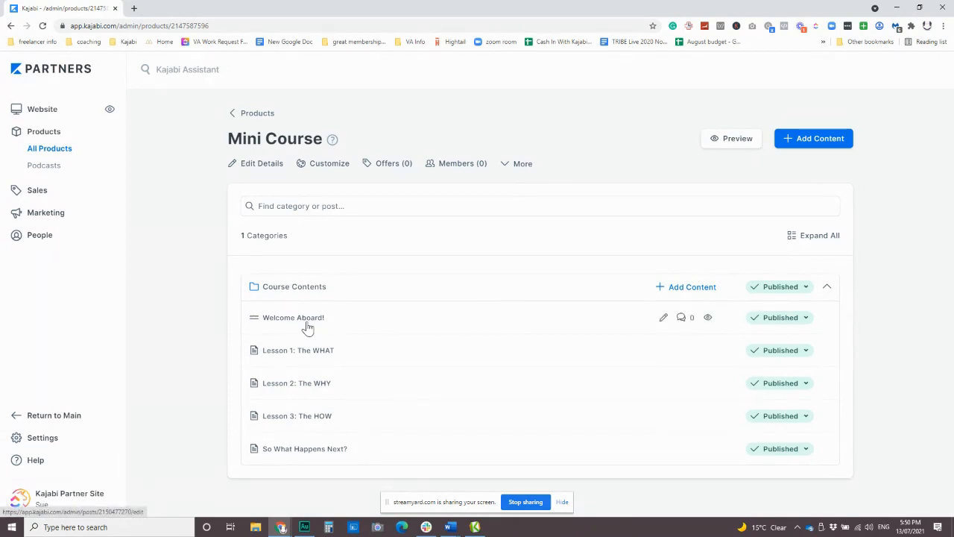
click(678, 293)
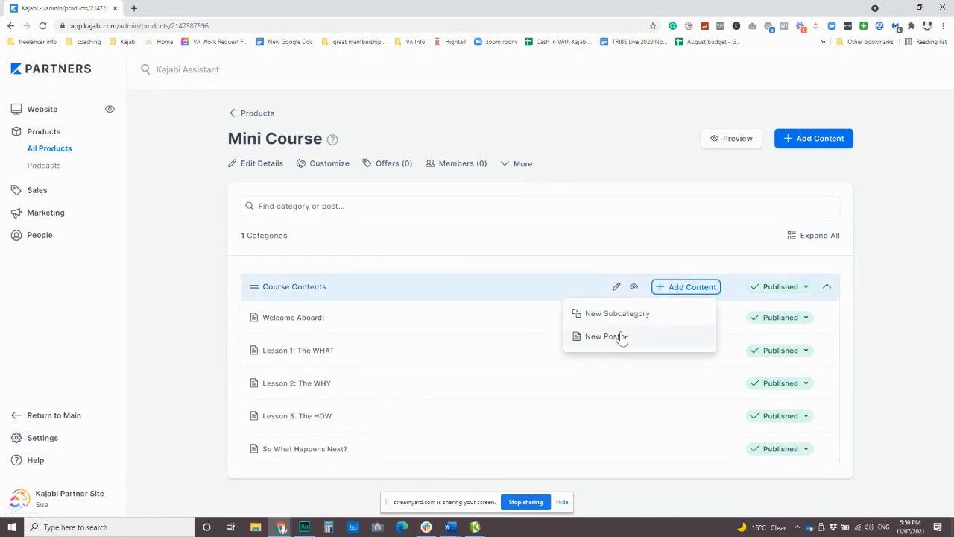
click(696, 254)
Create a new top-level category titled "testing post", leaving its description and image empty.
click(820, 140)
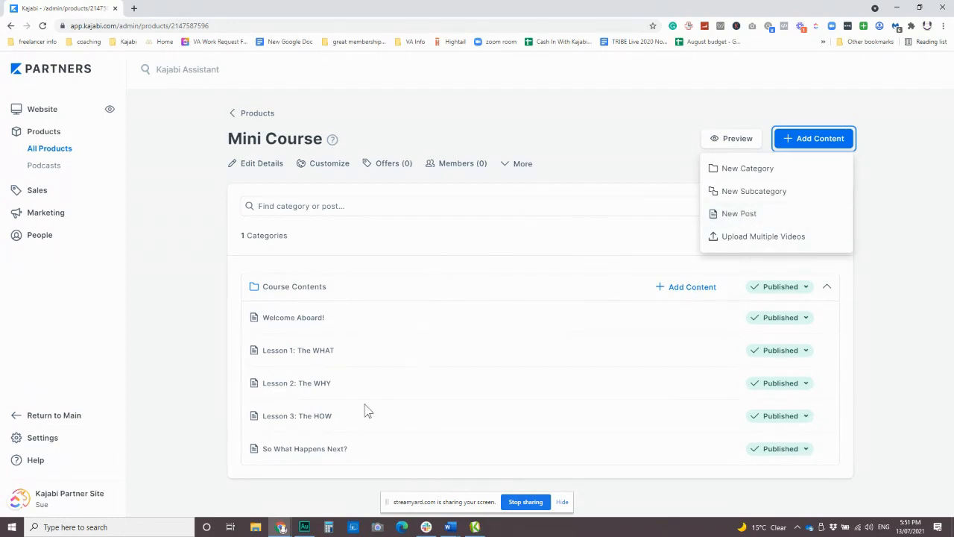
click(747, 173)
click(407, 158)
text(test post 1)
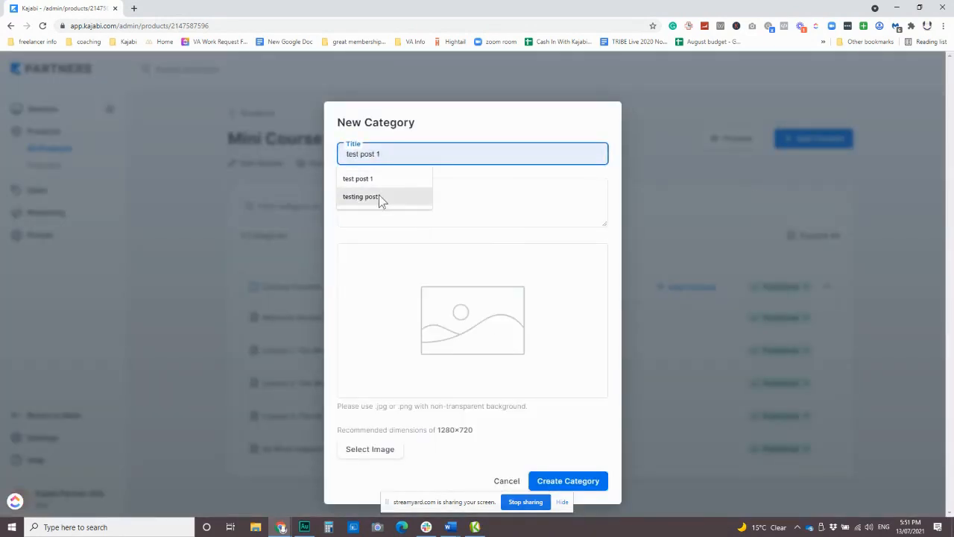
click(379, 194)
click(411, 202)
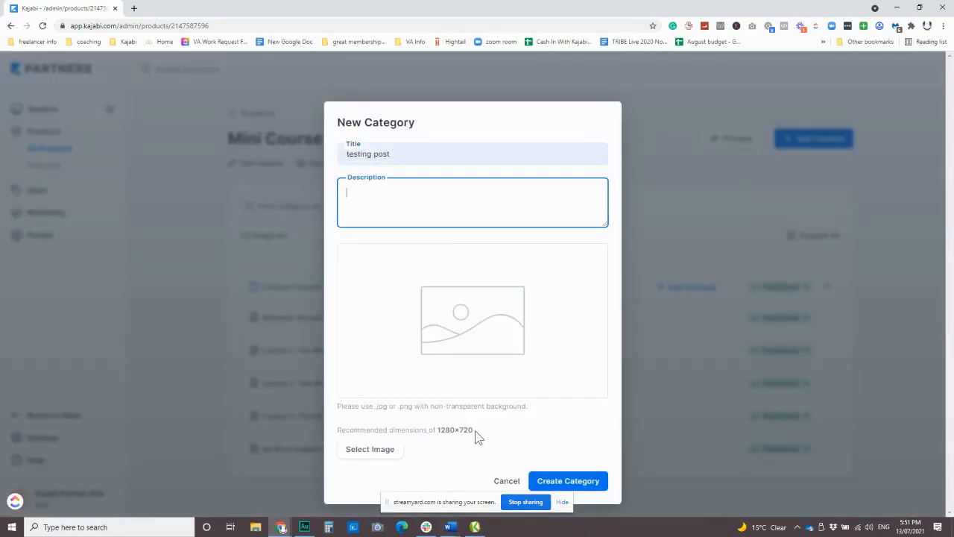
click(588, 483)
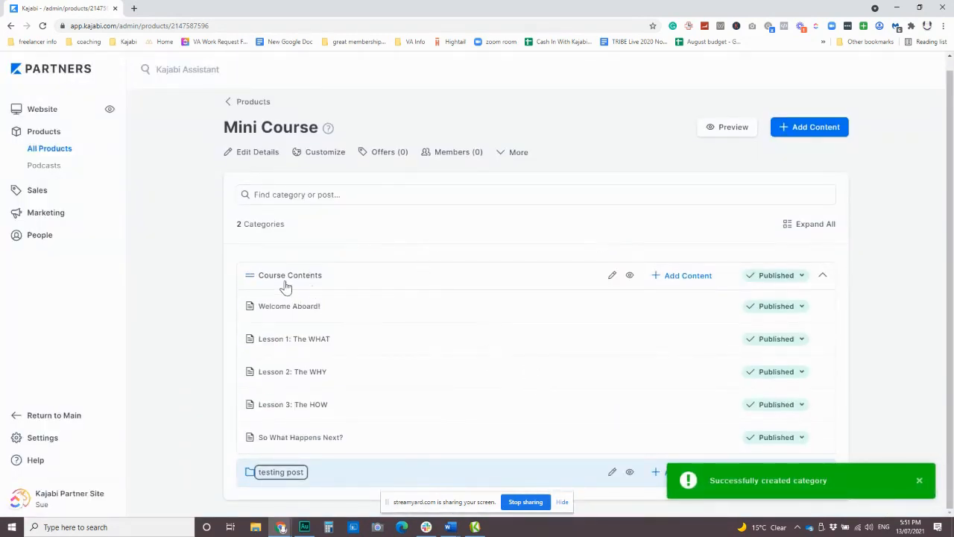
Review the Course Contents category details, and move the "So What Happens Next?" post into the testing post category.
click(275, 273)
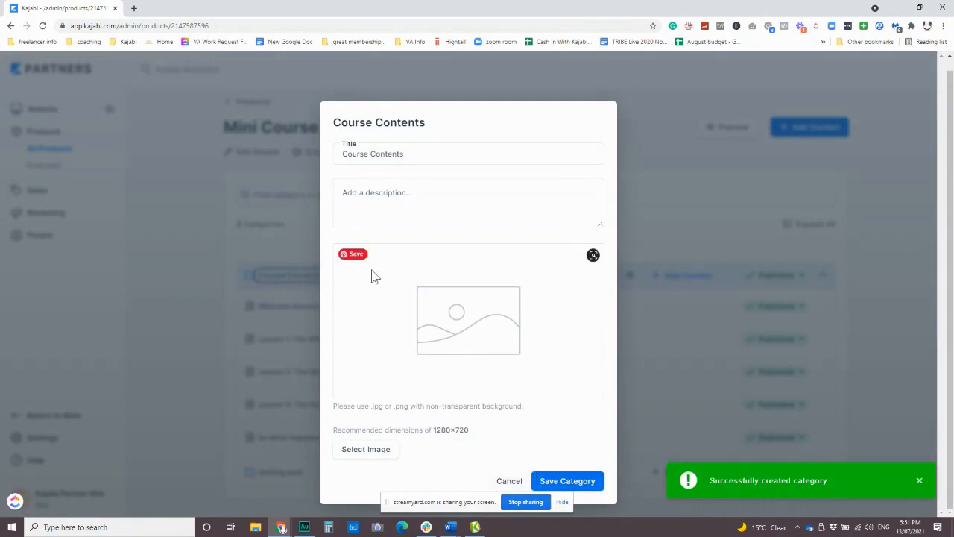
click(514, 482)
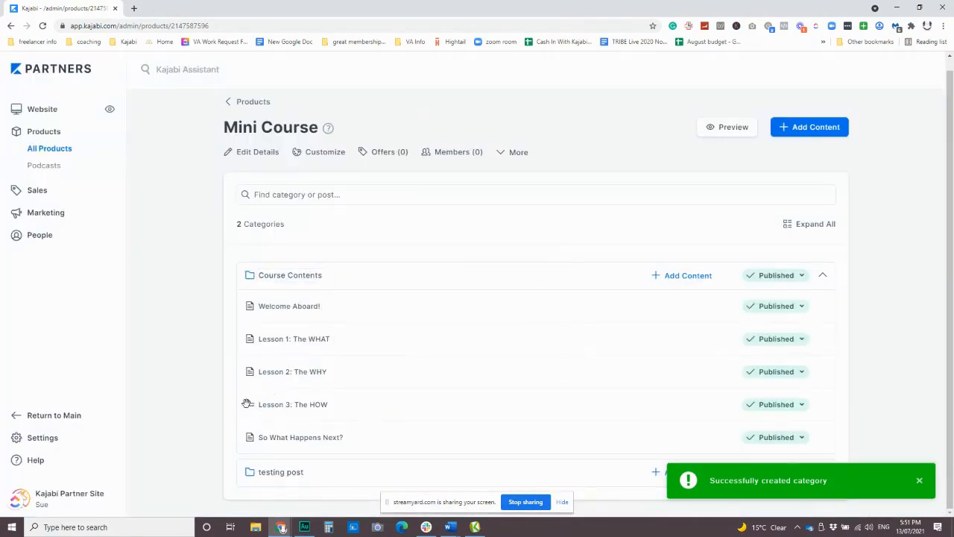
drag(249, 437, 257, 468)
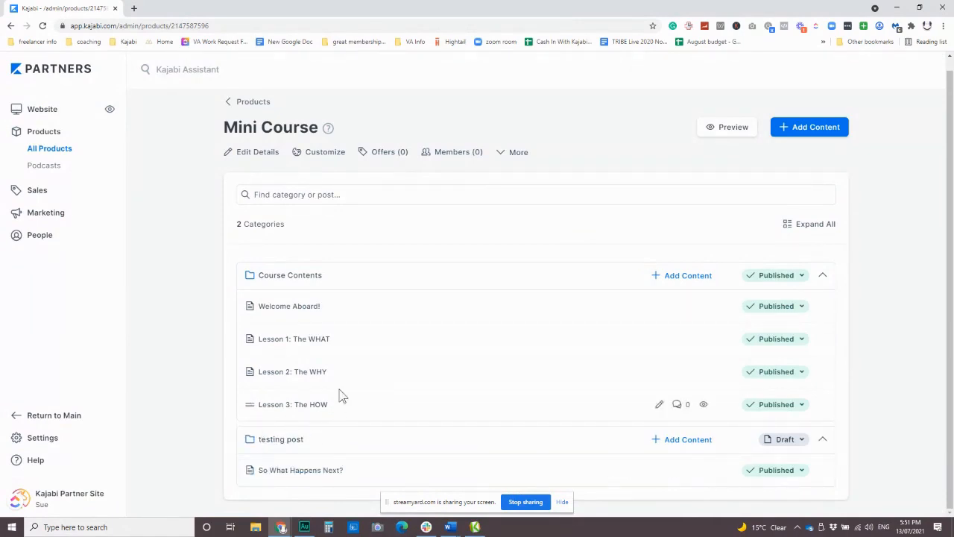
mouse_move(250, 404)
mouse_down()
mouse_move(254, 343)
mouse_move(256, 412)
mouse_up()
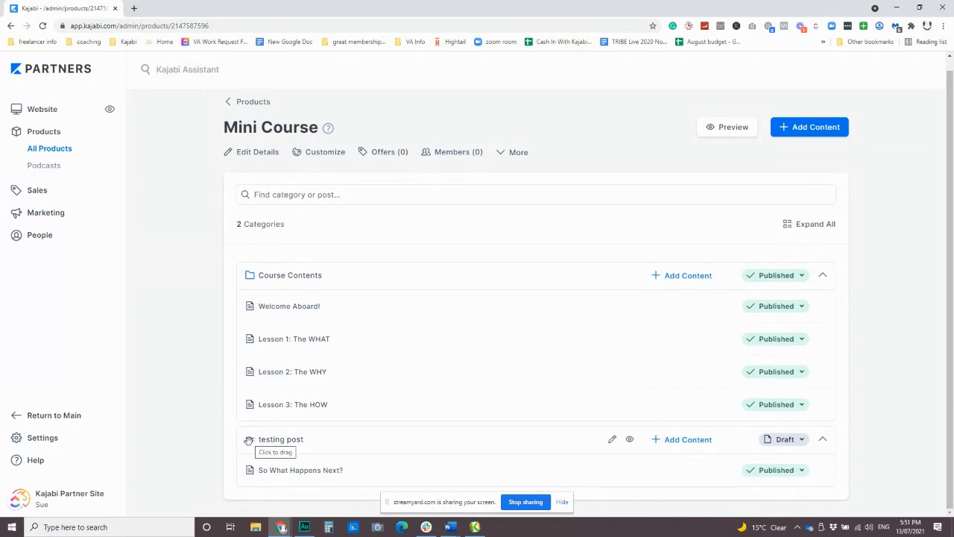
Move the testing post category above the Course Contents category and try reordering the two categories again.
drag(249, 440, 285, 305)
drag(249, 439, 306, 278)
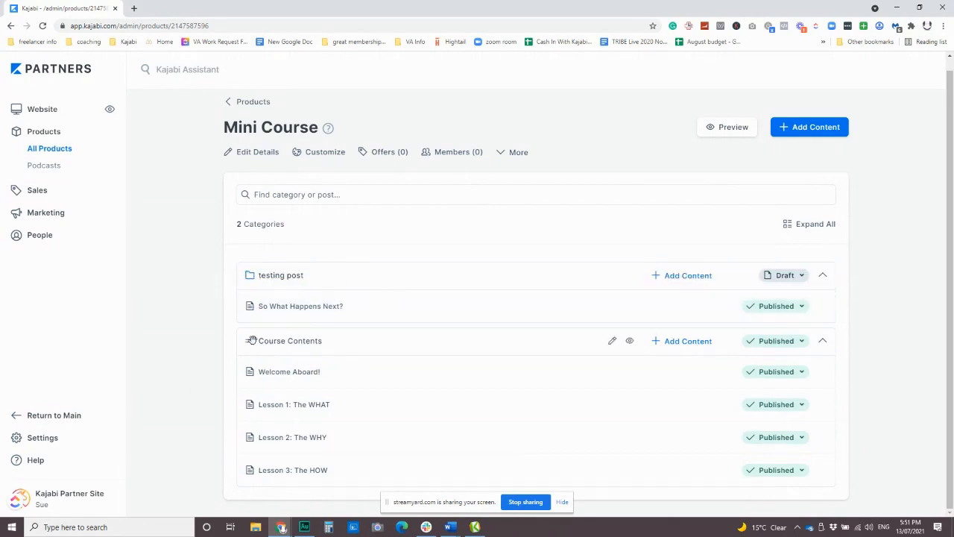
drag(251, 341, 300, 292)
drag(250, 275, 439, 381)
drag(250, 275, 356, 313)
Set the testing post category's status to published and move the category below Course Contents.
click(284, 276)
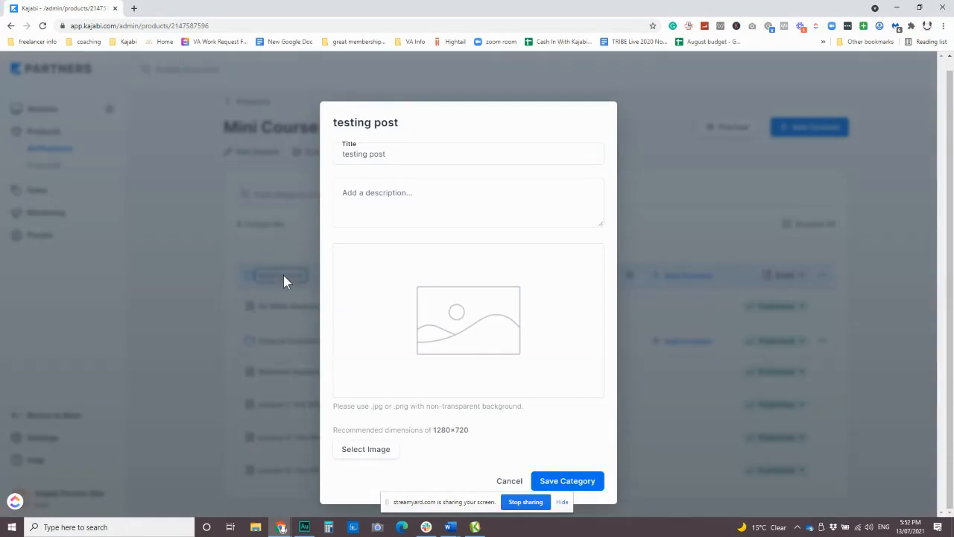
click(626, 307)
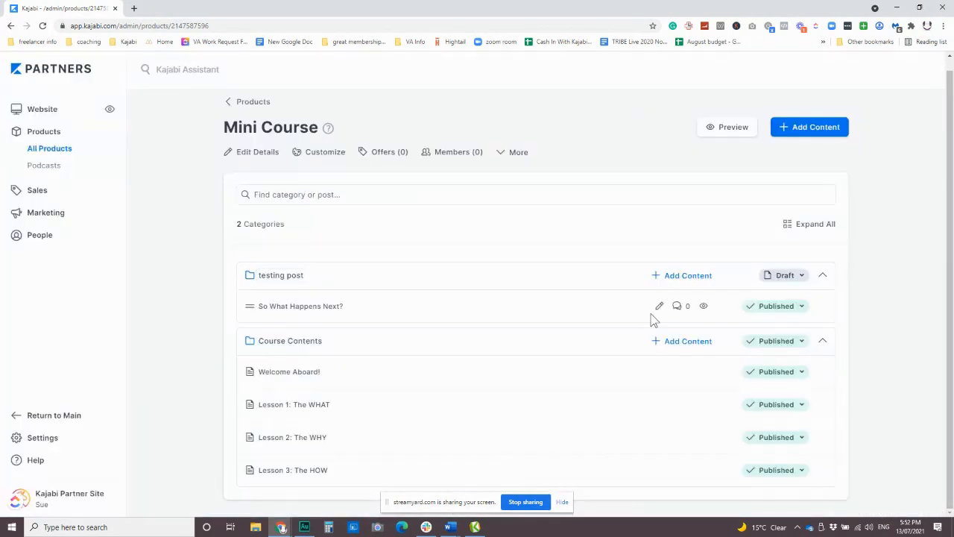
click(809, 284)
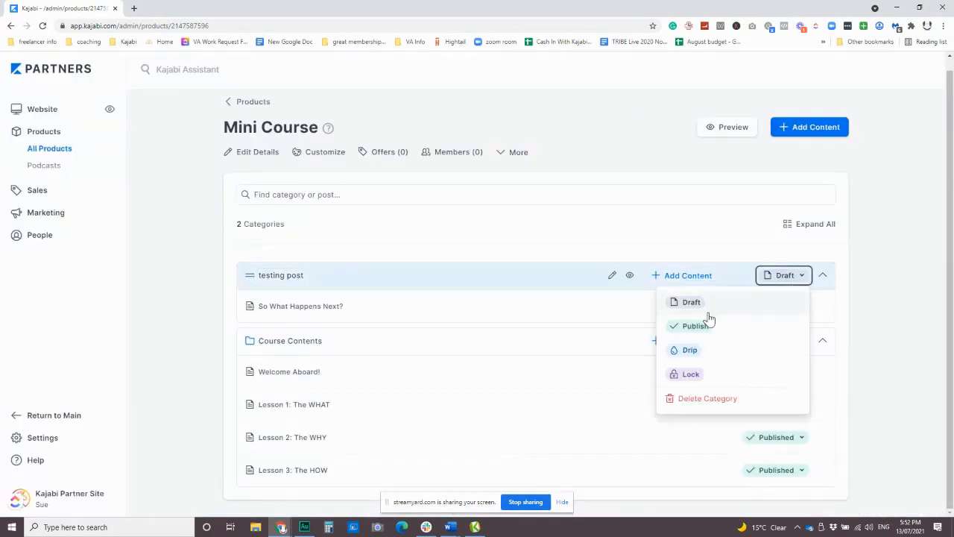
click(690, 328)
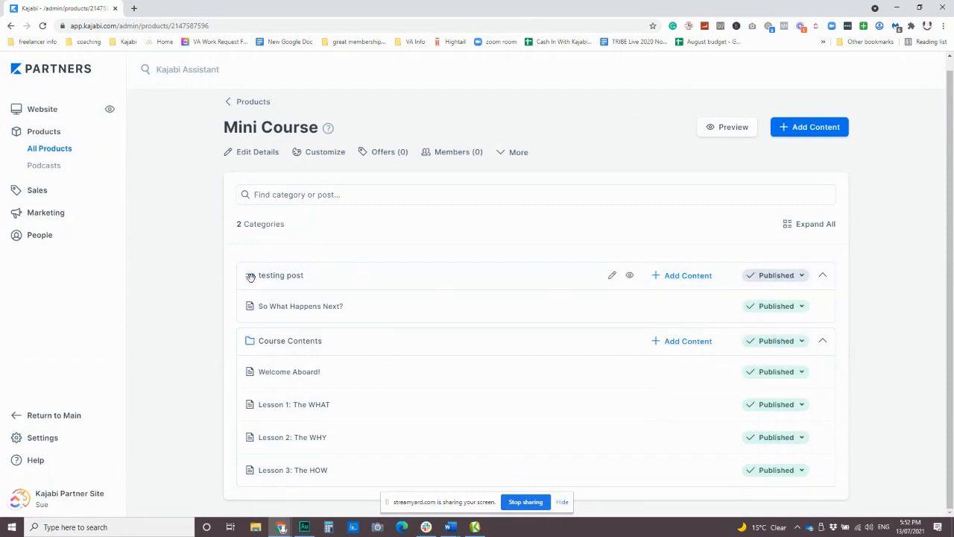
drag(250, 276, 296, 378)
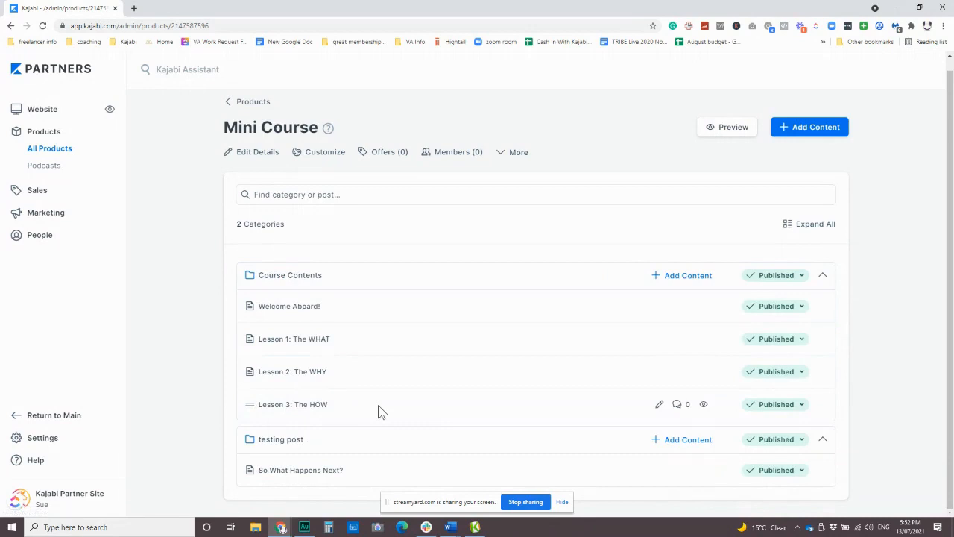
Collapse and re-expand the two categories, and move the "So What Happens Next?" post back into Course Contents.
click(823, 444)
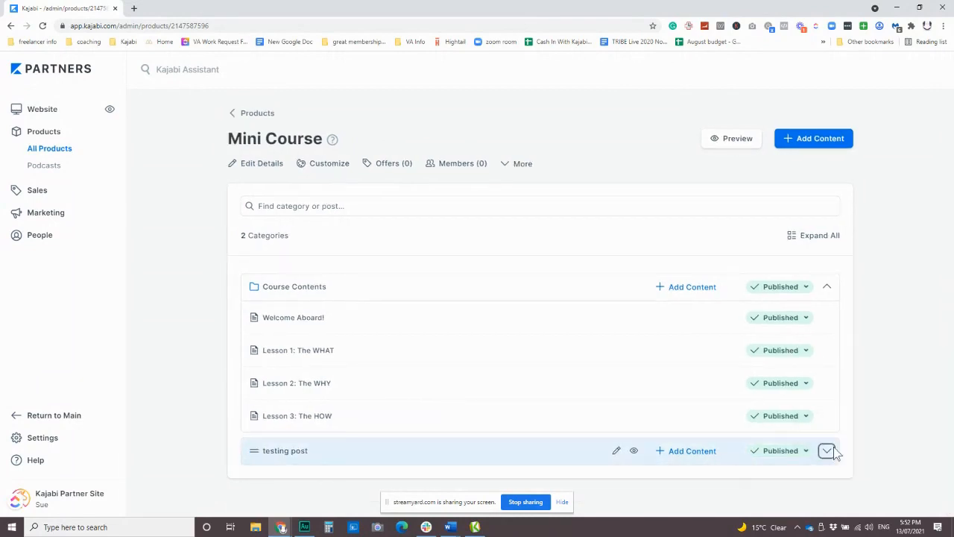
click(827, 287)
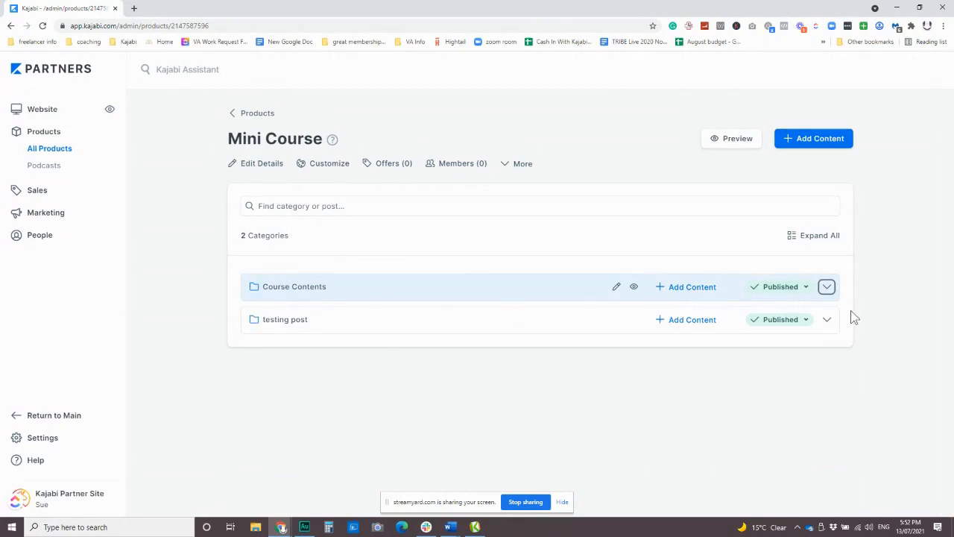
mouse_move(252, 318)
mouse_down()
mouse_move(259, 295)
mouse_move(253, 319)
mouse_up()
click(827, 319)
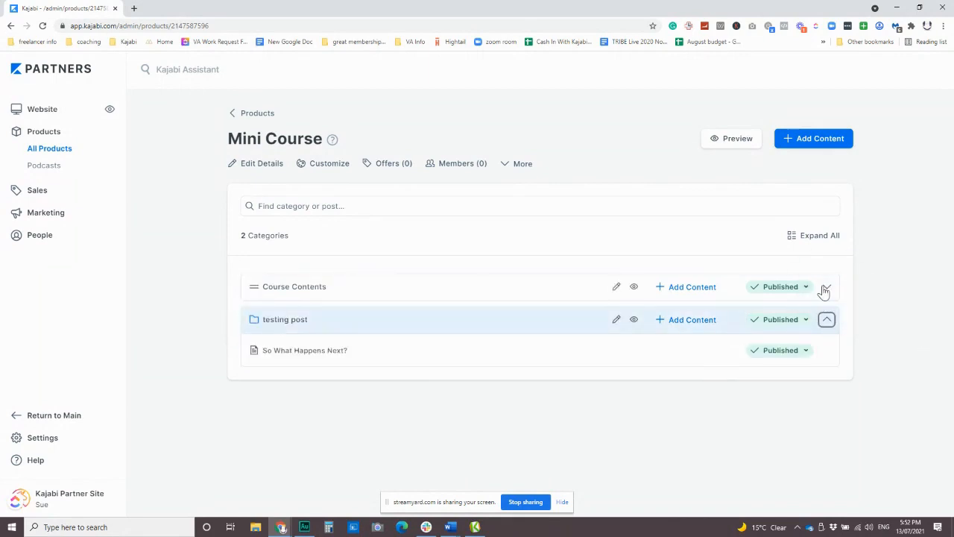
click(827, 287)
drag(249, 481, 307, 422)
scroll(477, 378, down, 1)
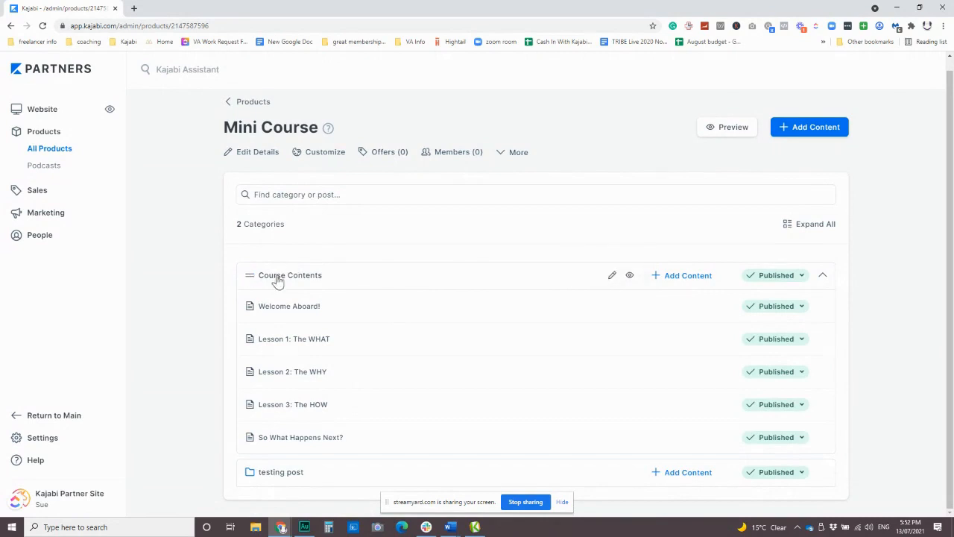
Review the Course Contents details without changing them, and create a subcategory titled "sub-category" under Course Contents.
click(612, 276)
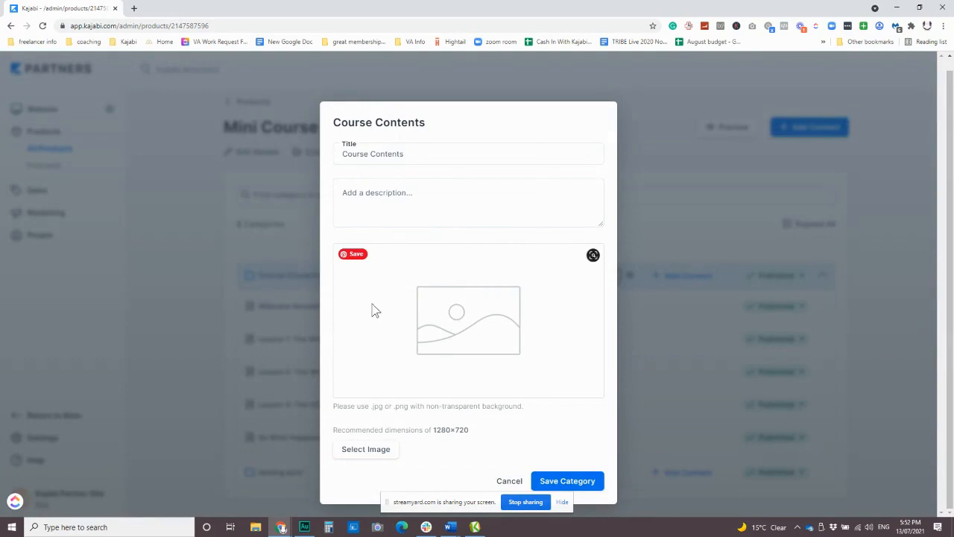
click(510, 480)
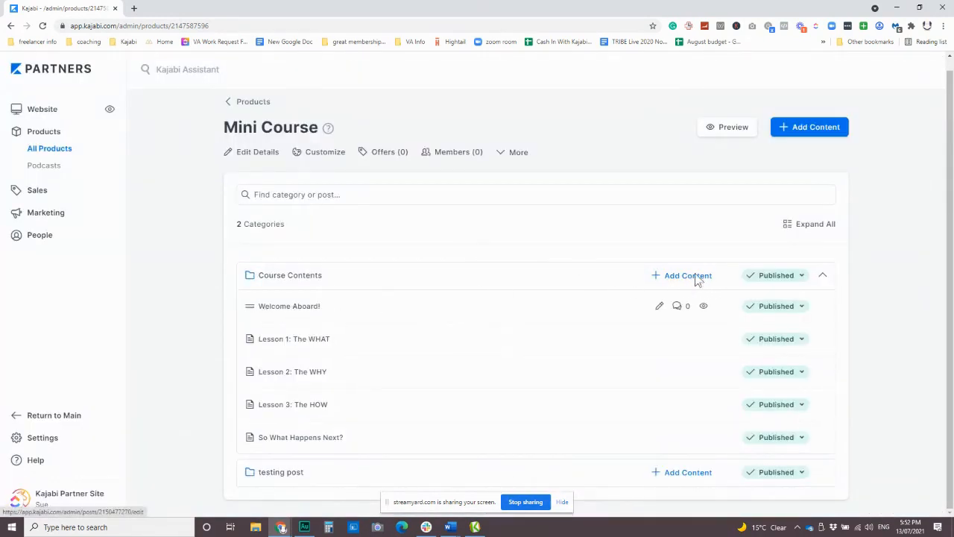
click(667, 279)
click(612, 310)
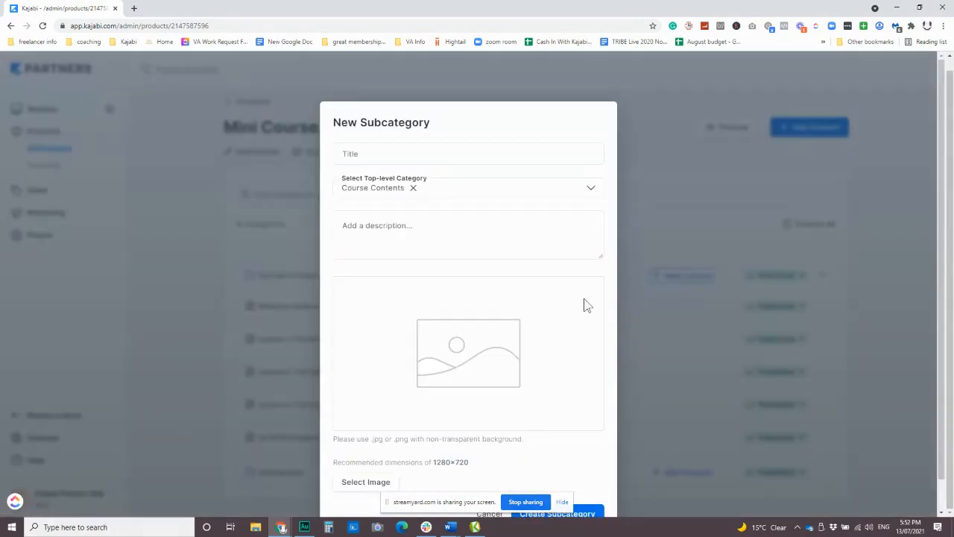
click(378, 191)
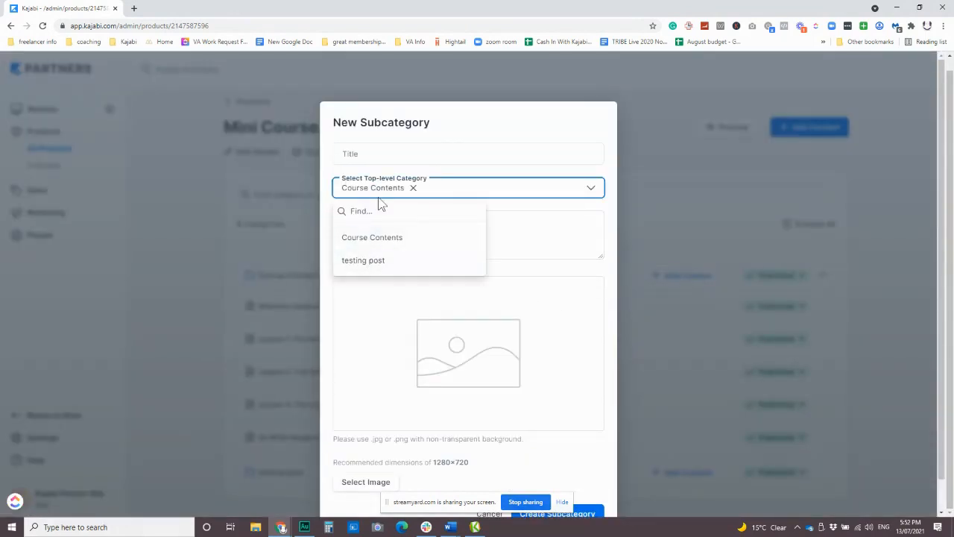
click(373, 240)
click(381, 152)
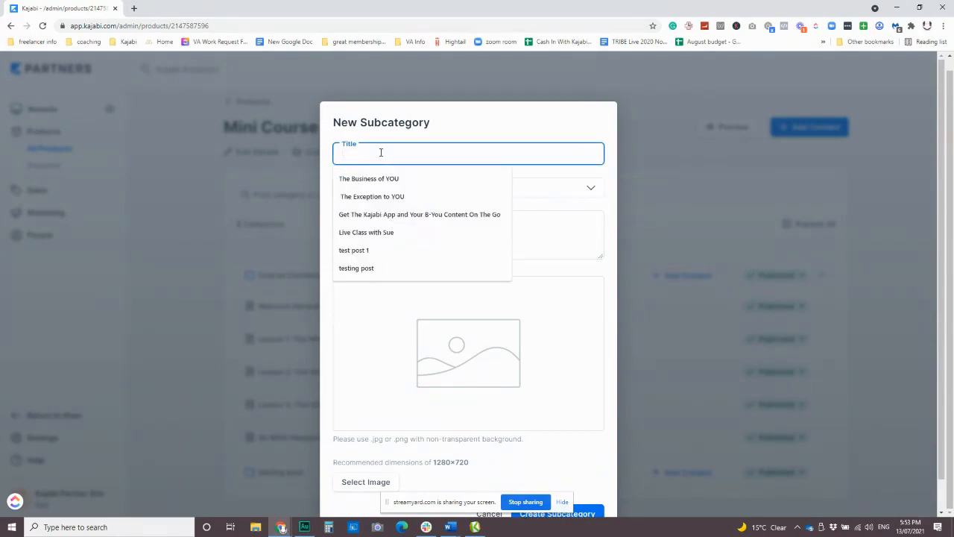
text(sub-ca)
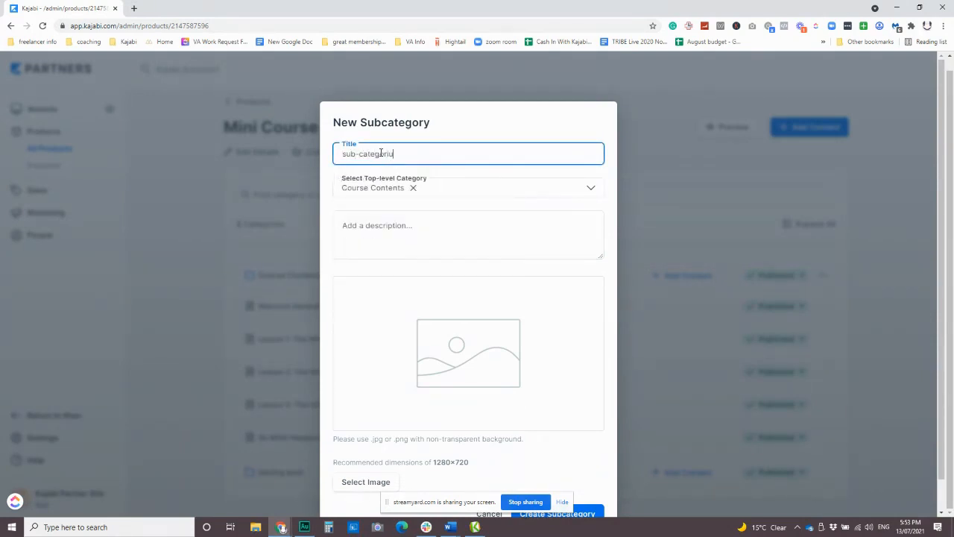
text(tegory)
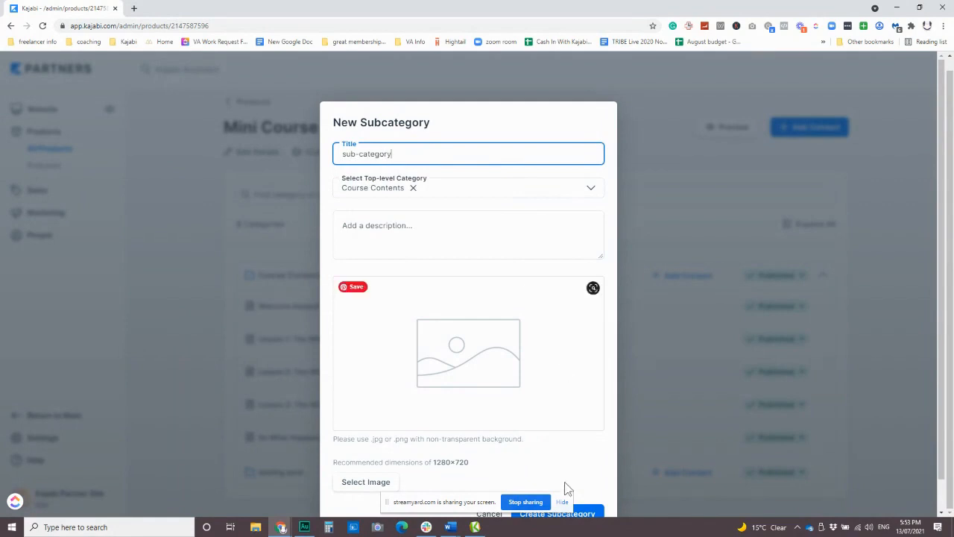
scroll(591, 396, down, 1)
click(571, 483)
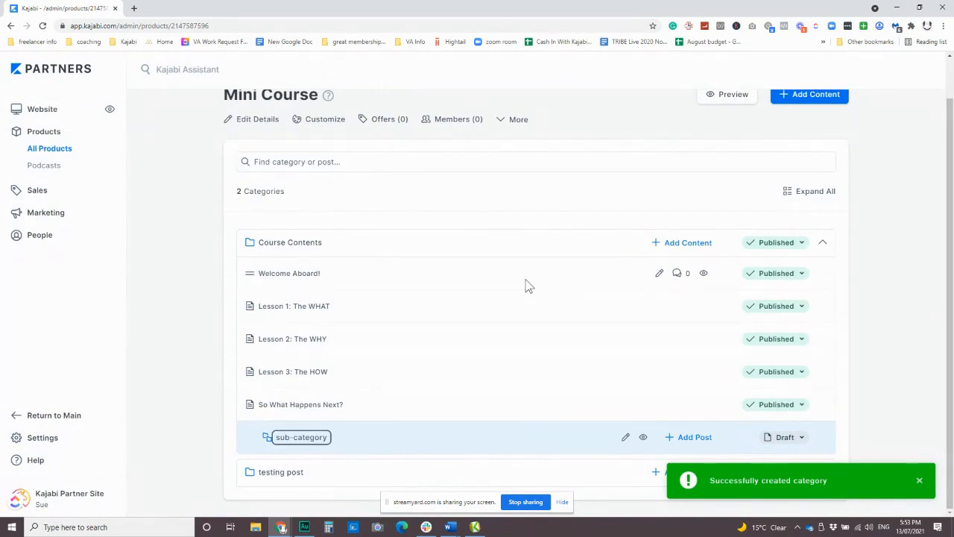
Move the "So What Happens Next?" post into the sub-category under Course Contents.
scroll(464, 258, up, 1)
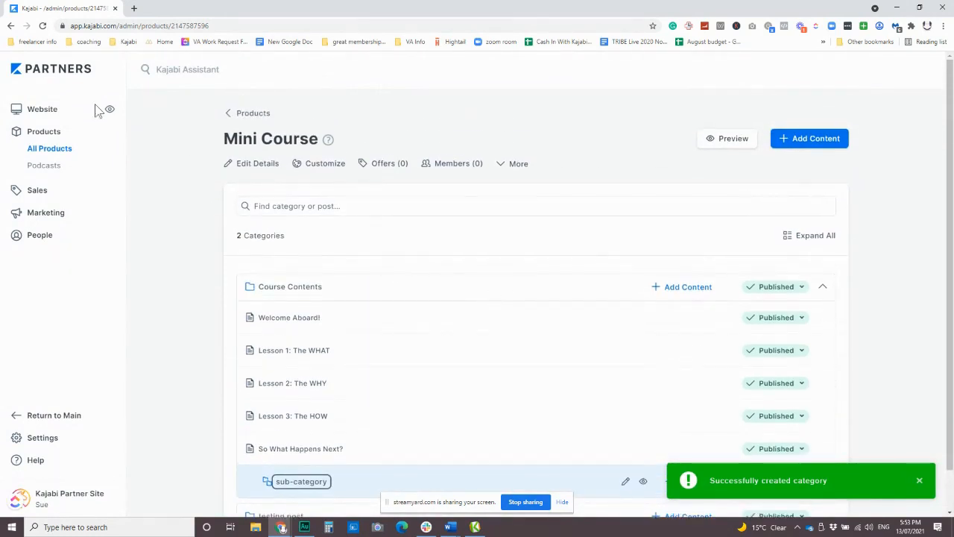
scroll(434, 266, down, 1)
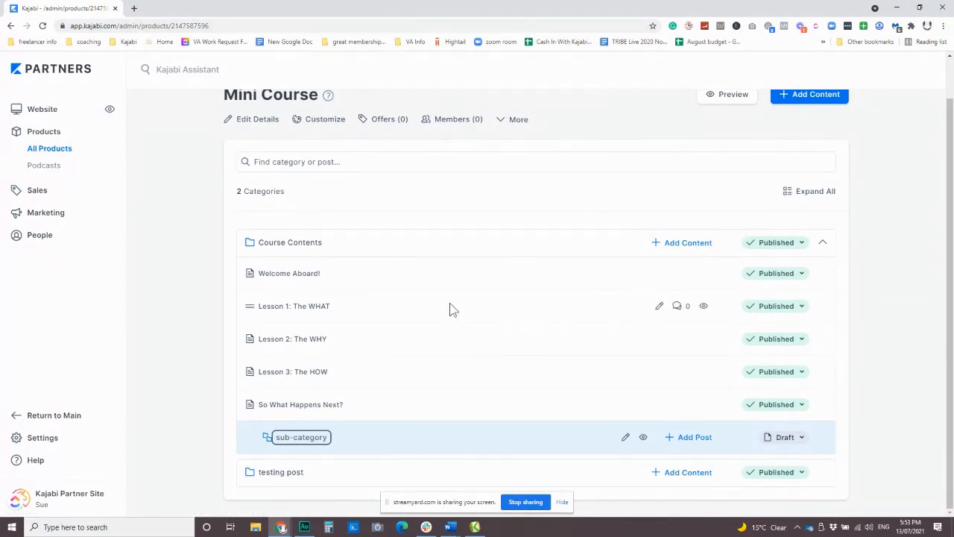
drag(253, 412, 287, 445)
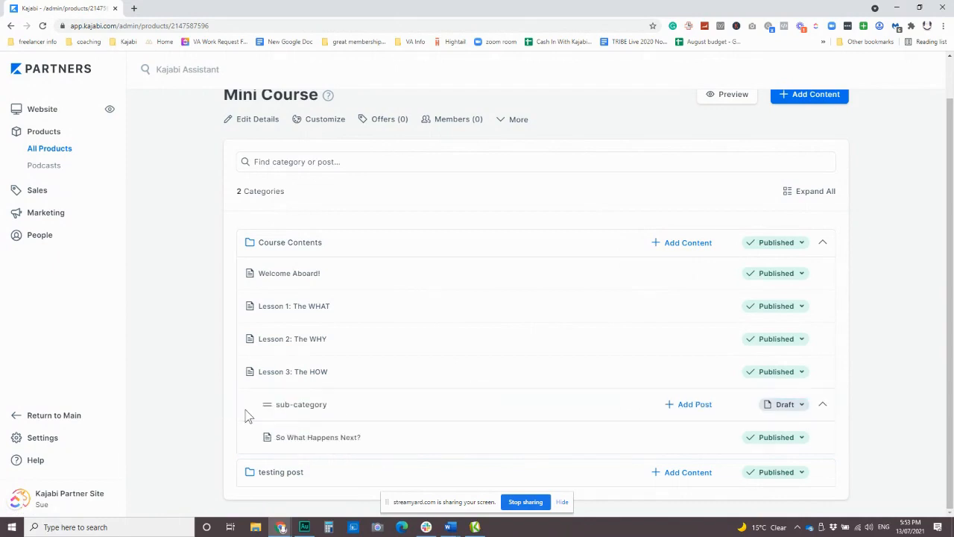
drag(266, 404, 288, 401)
Open the "Welcome Aboard!" post and review its title, media options and body text without changing them.
click(290, 274)
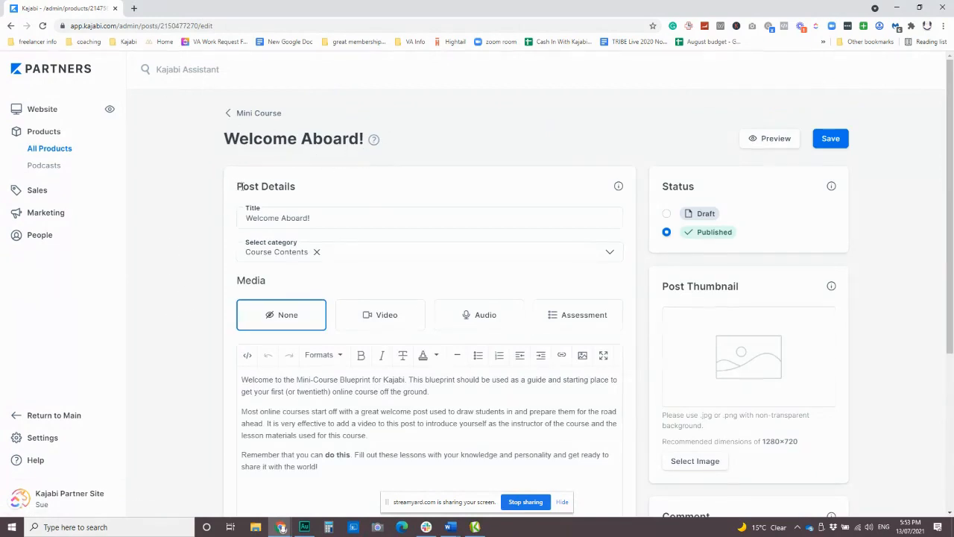
scroll(296, 314, down, 4)
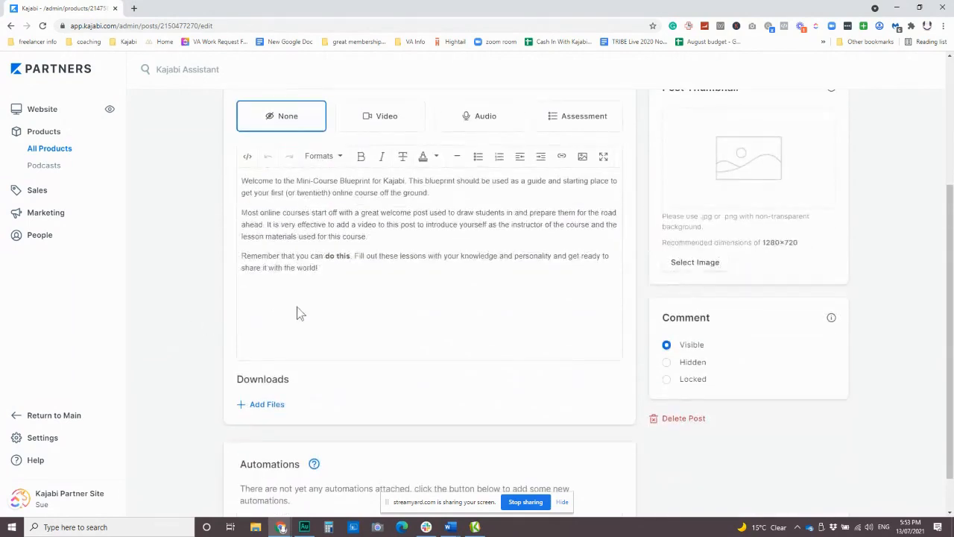
scroll(345, 326, up, 1)
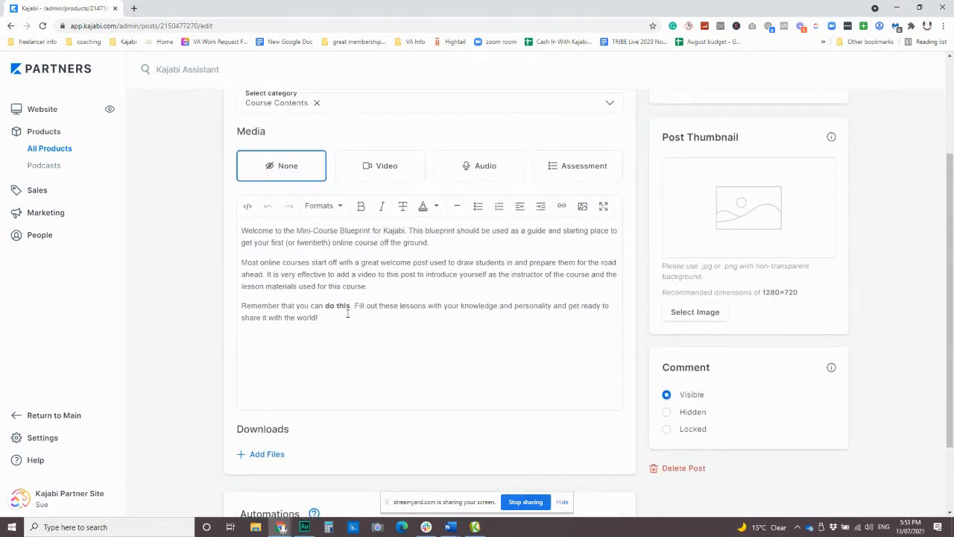
drag(348, 314, 239, 233)
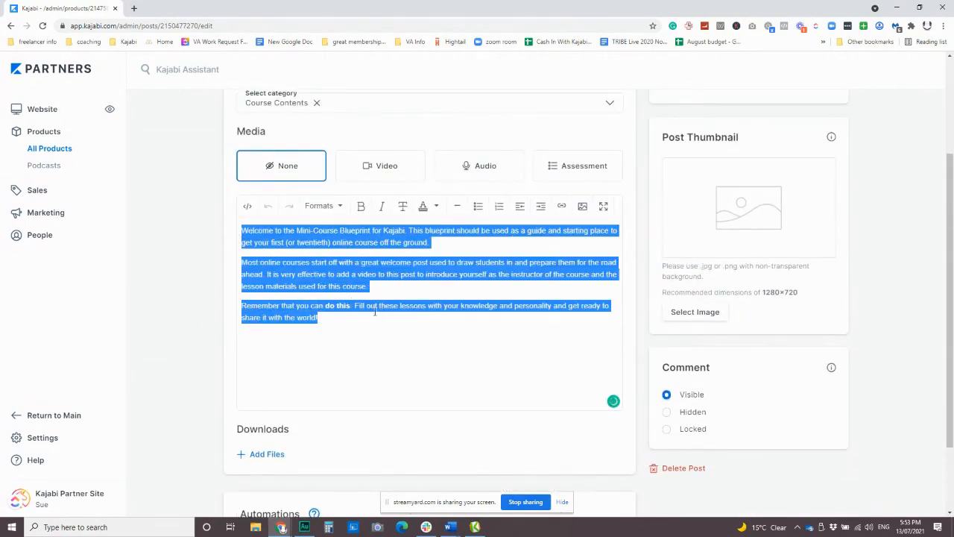
click(355, 332)
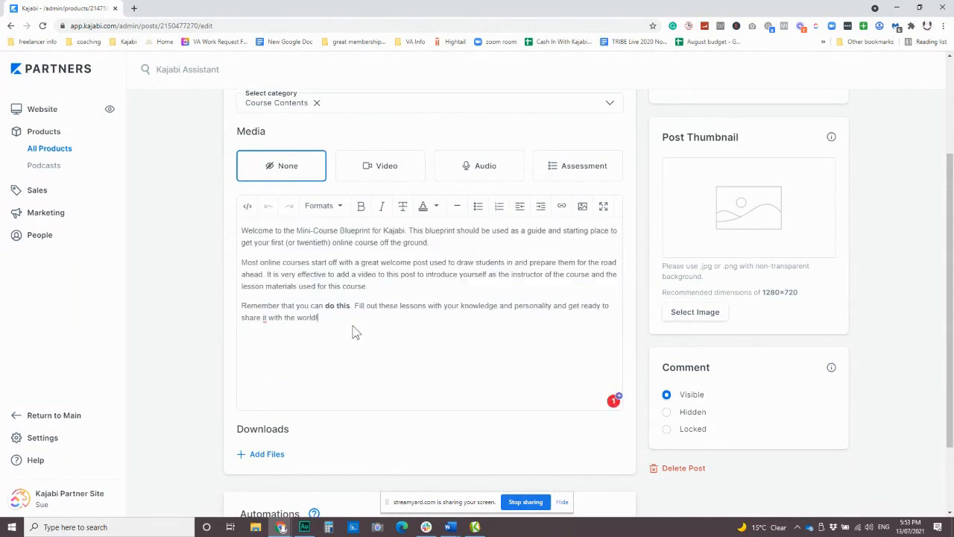
scroll(348, 314, up, 1)
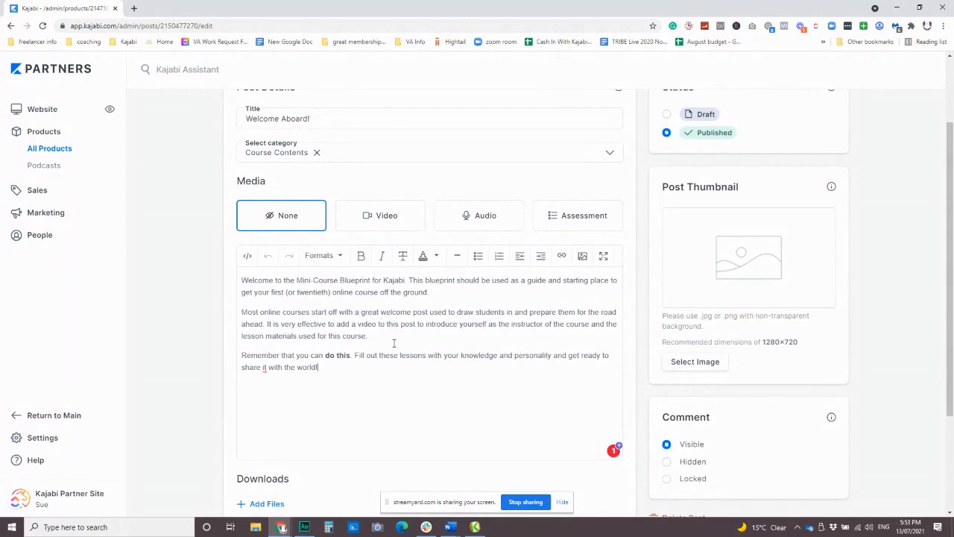
scroll(393, 343, up, 1)
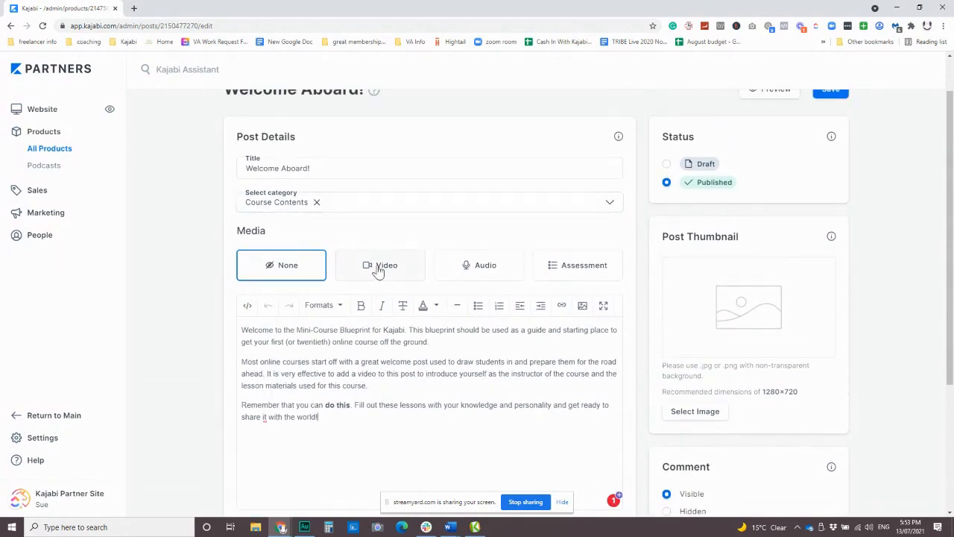
drag(341, 435, 246, 330)
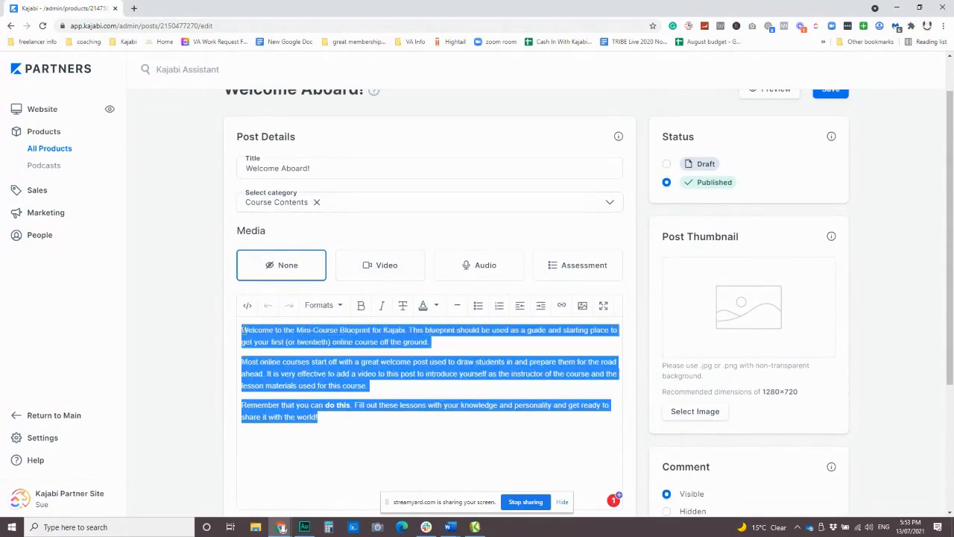
click(335, 417)
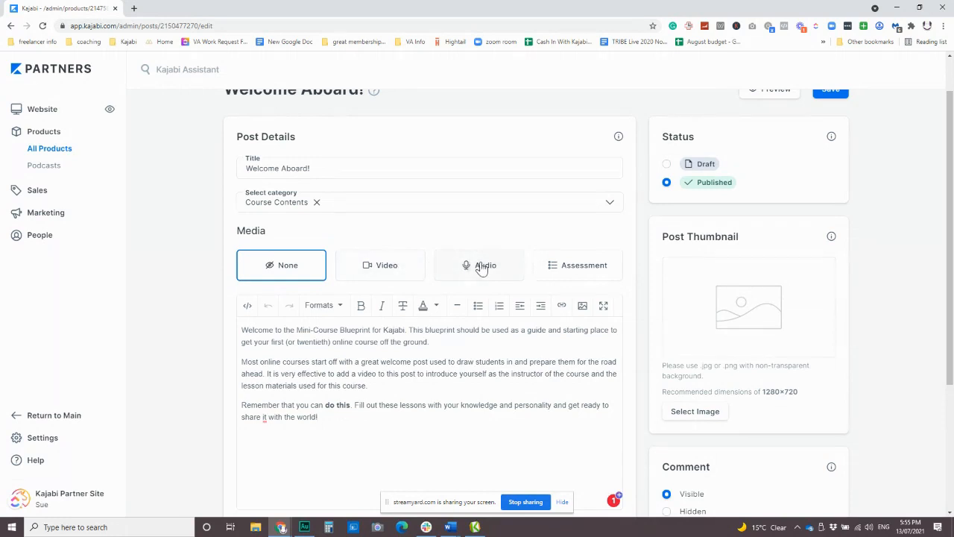
Replace the post's whole body text with "This is quick explanation of what is in this lesson".
scroll(369, 391, down, 1)
scroll(369, 391, down, 1)
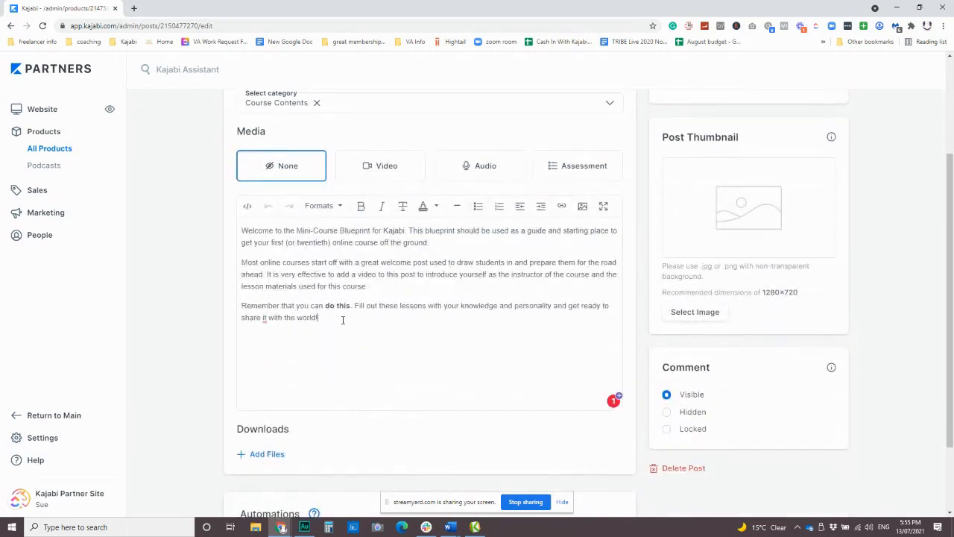
drag(354, 335, 235, 232)
key(BackSpace)
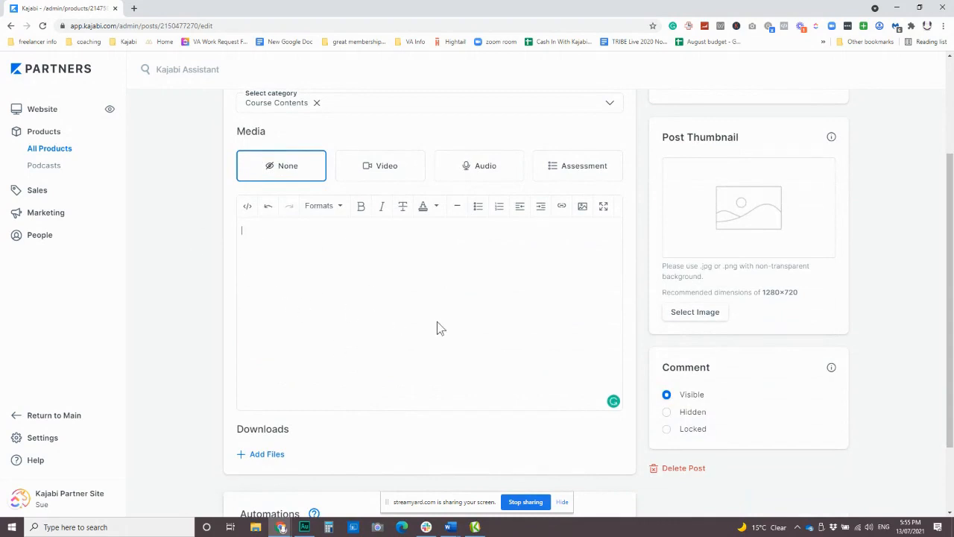
text(This is quick explanation of what is in th)
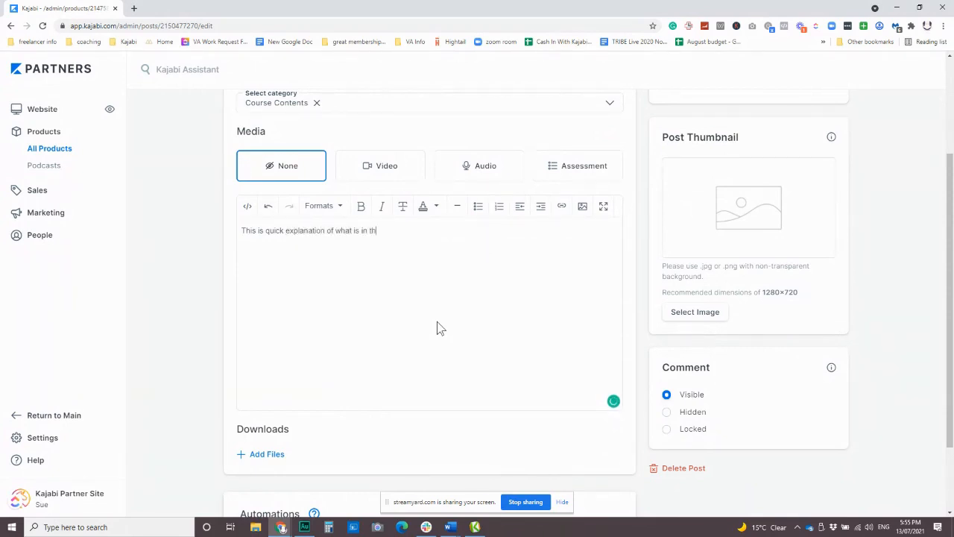
text(is lesson)
click(385, 288)
Look at the upload sources for the post's downloads, and close the file chooser without adding a file.
scroll(426, 302, up, 1)
scroll(437, 316, down, 2)
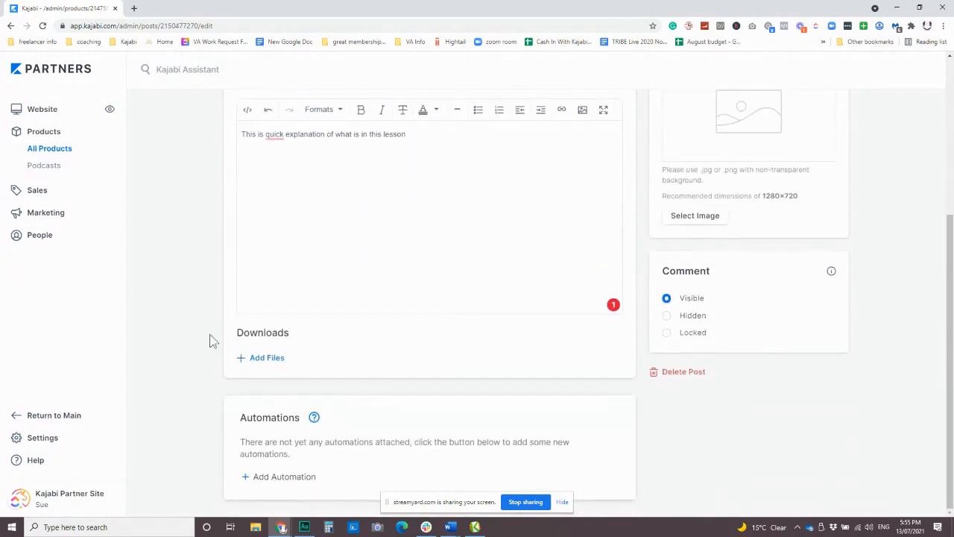
click(263, 360)
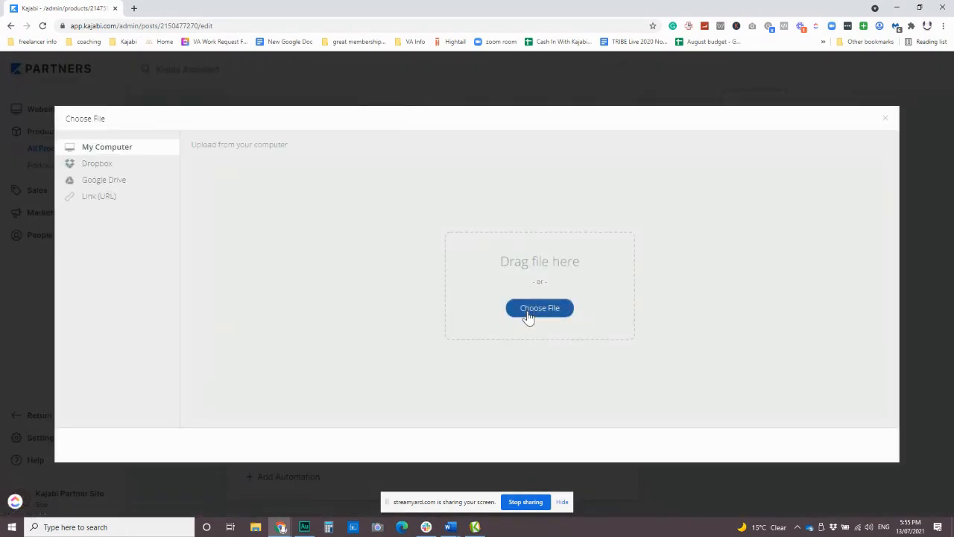
click(886, 118)
scroll(507, 333, up, 1)
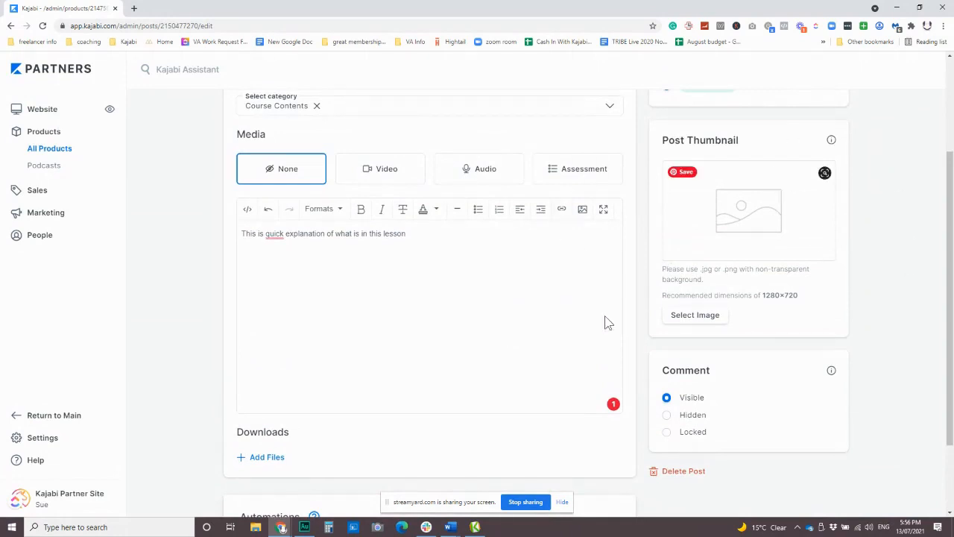
Set the post's media to Video and use the recent file "Share your wins".
scroll(522, 328, up, 2)
scroll(463, 337, down, 1)
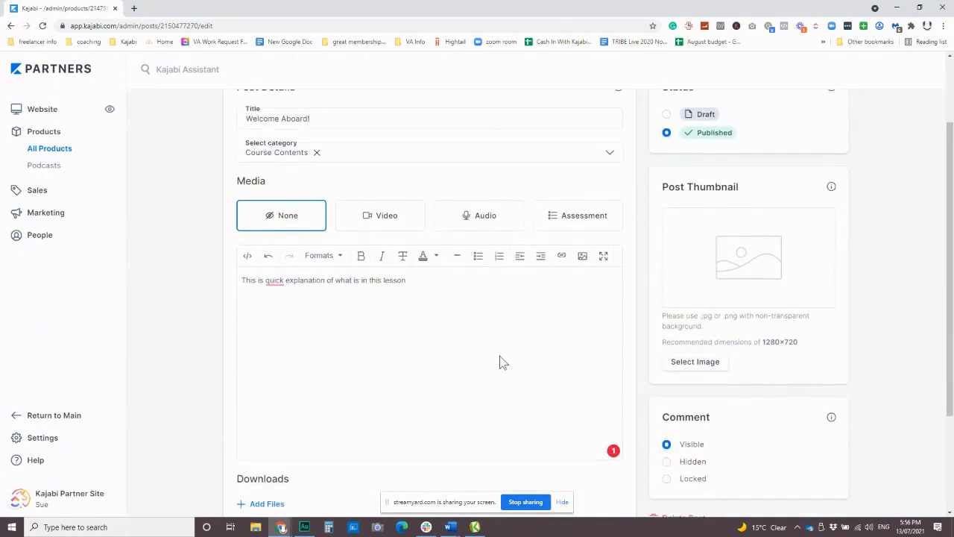
click(387, 219)
click(429, 313)
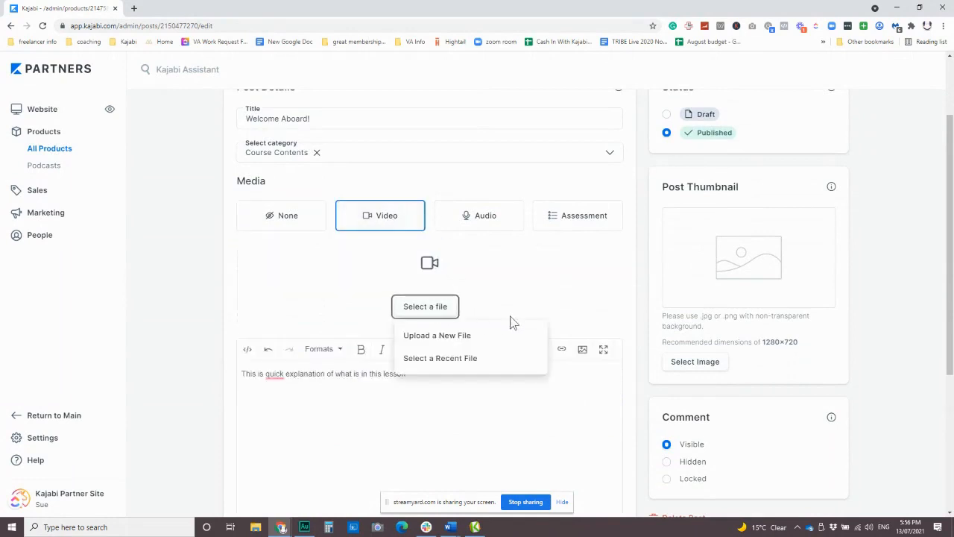
click(459, 358)
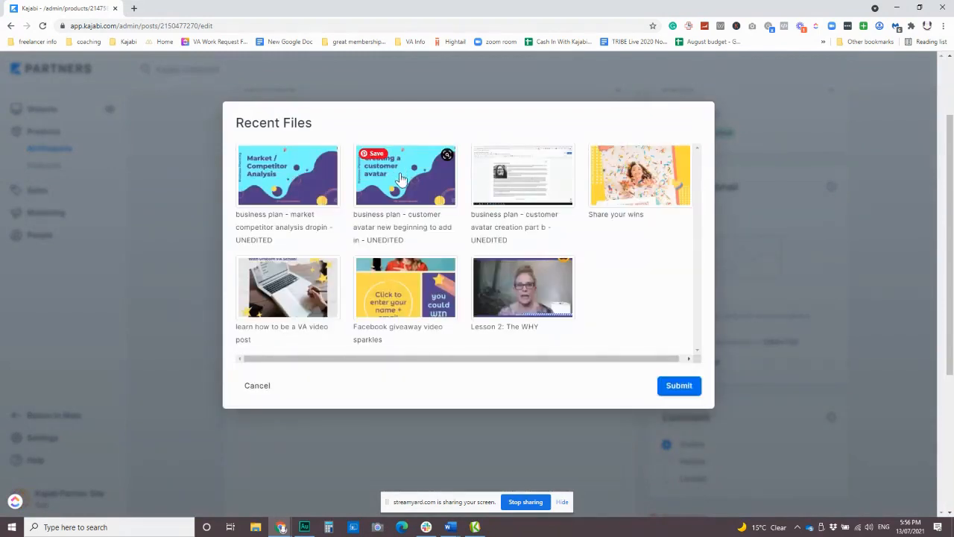
click(627, 191)
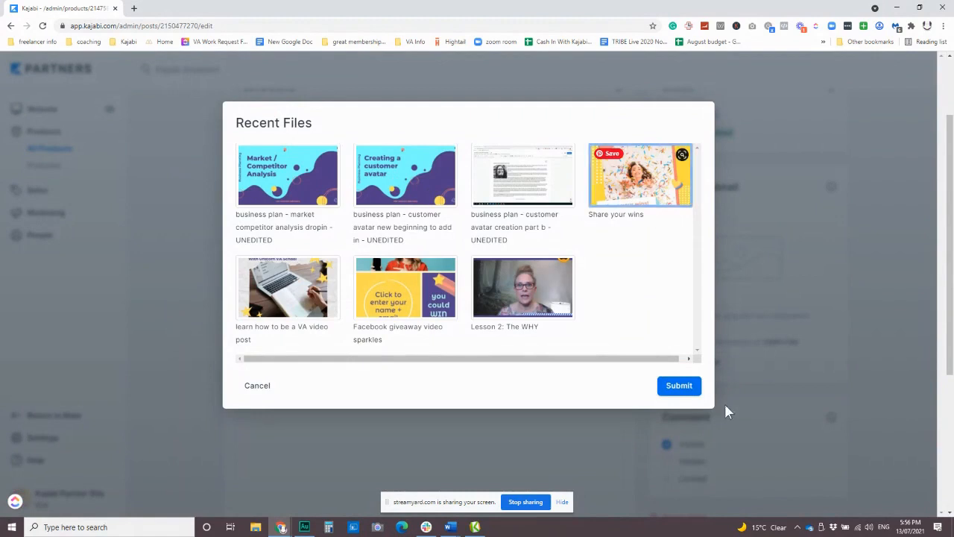
click(679, 386)
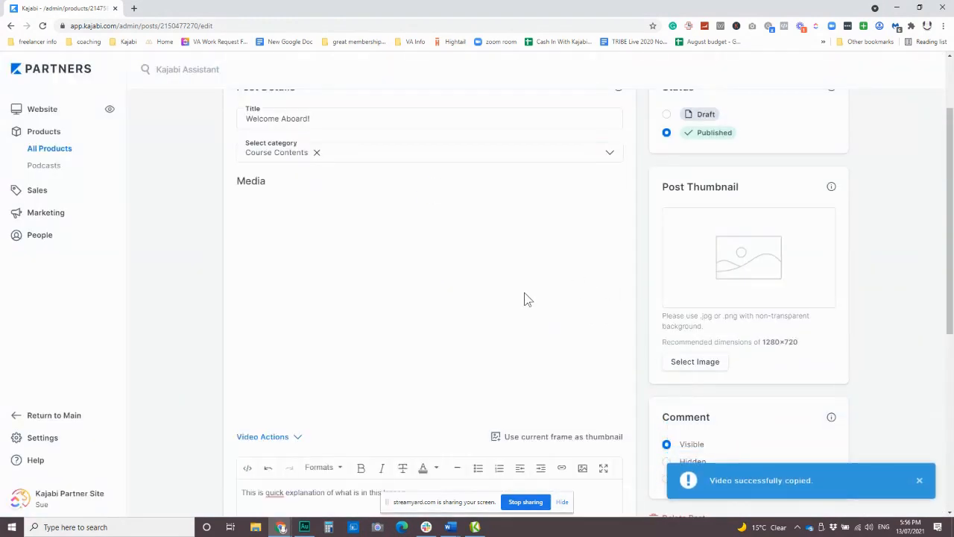
Play the post's video and use its current frame as the post thumbnail.
scroll(401, 283, down, 2)
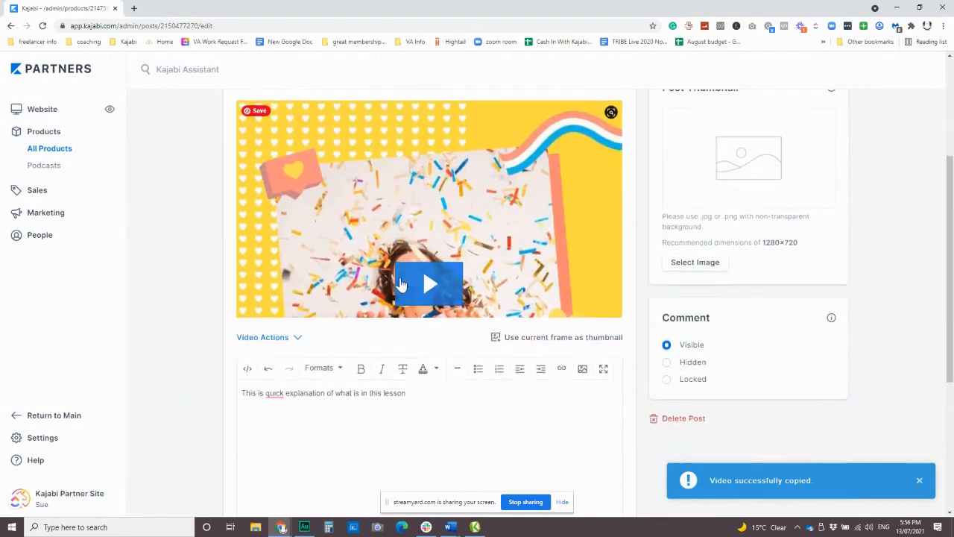
click(436, 290)
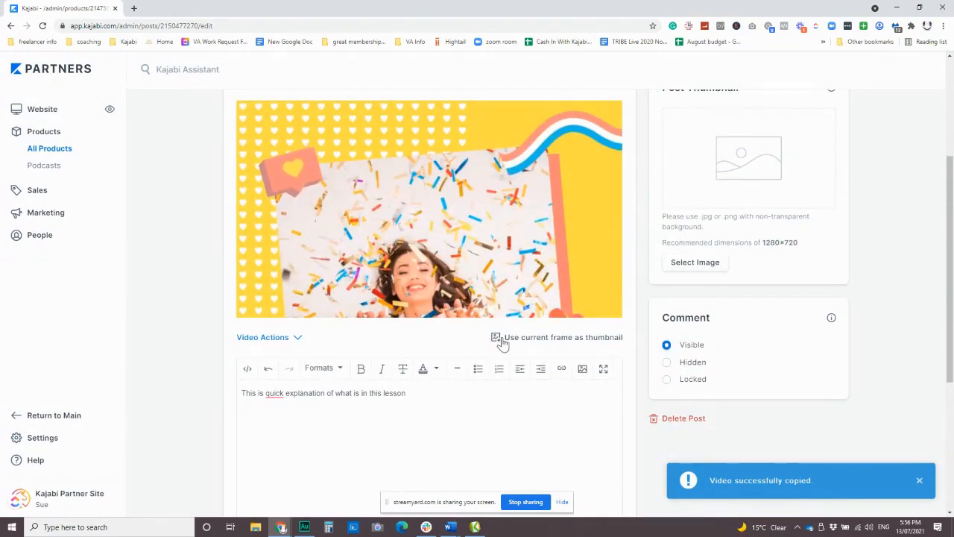
click(530, 342)
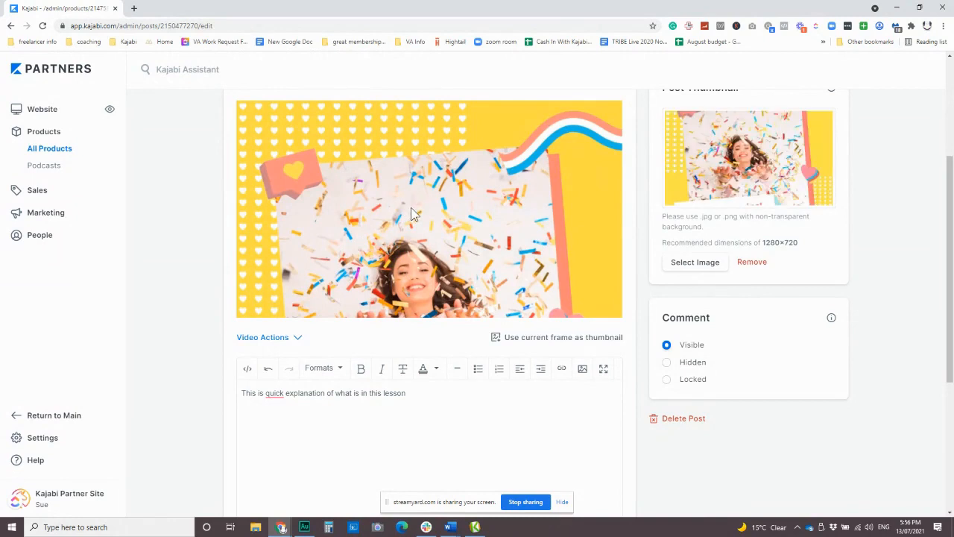
Review the post's video, thumbnail and body text, and save the "Welcome Aboard!" post.
scroll(418, 222, up, 1)
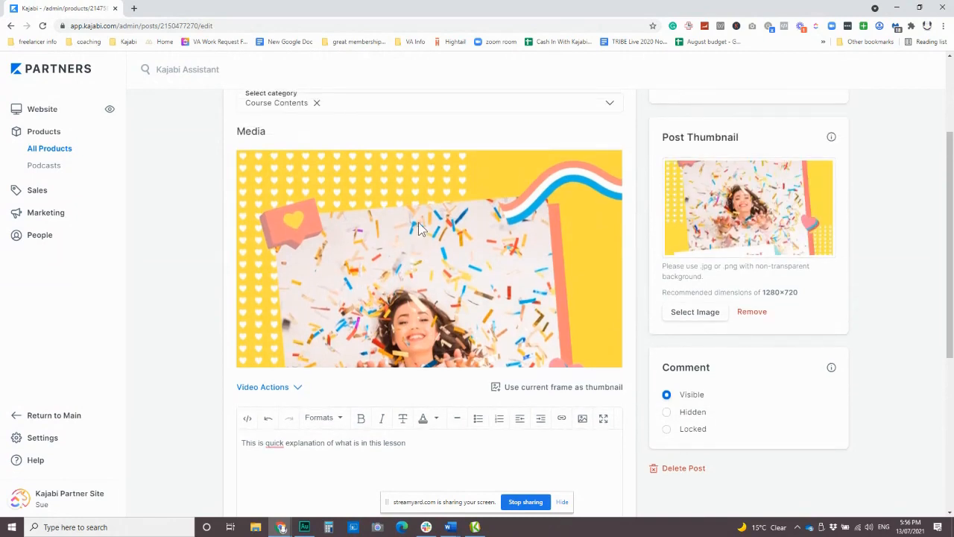
scroll(418, 222, down, 1)
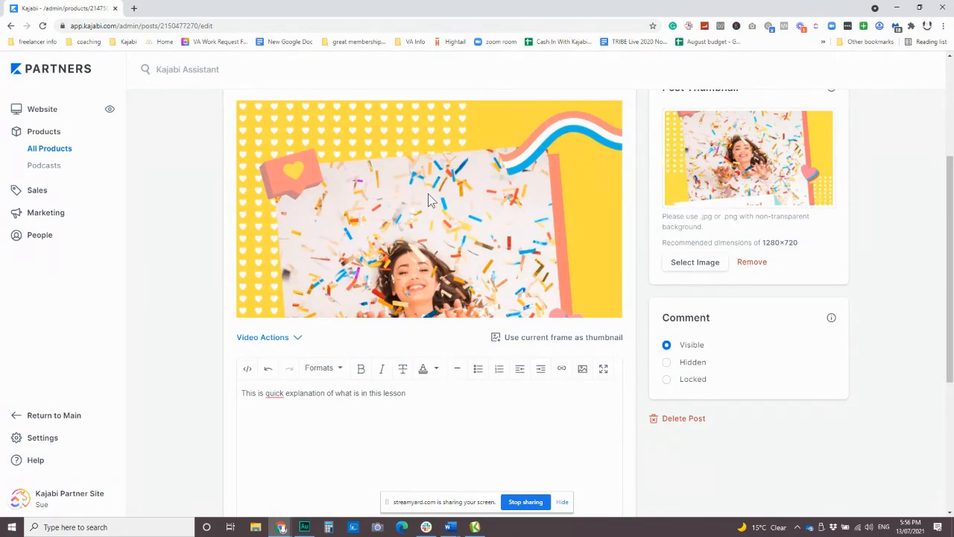
scroll(429, 200, down, 1)
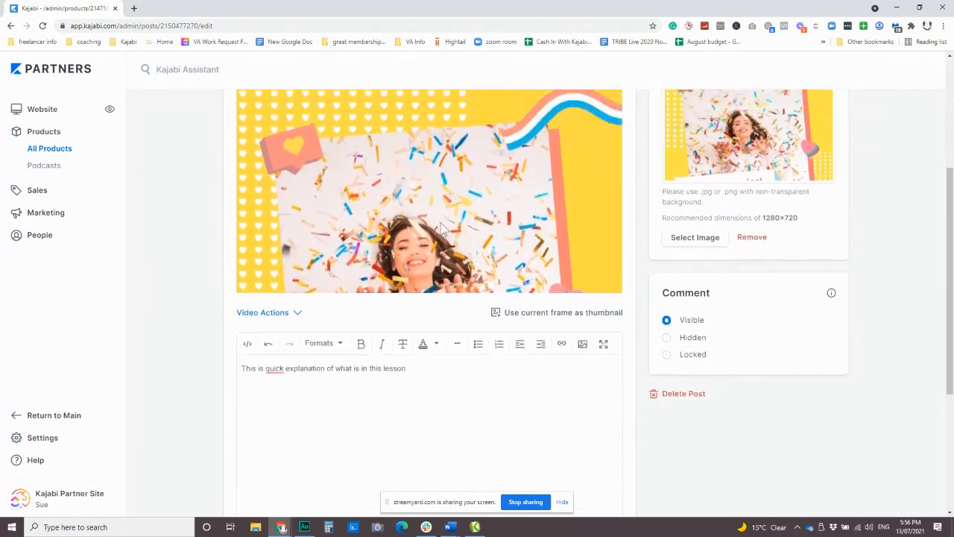
scroll(701, 197, up, 1)
scroll(790, 265, up, 1)
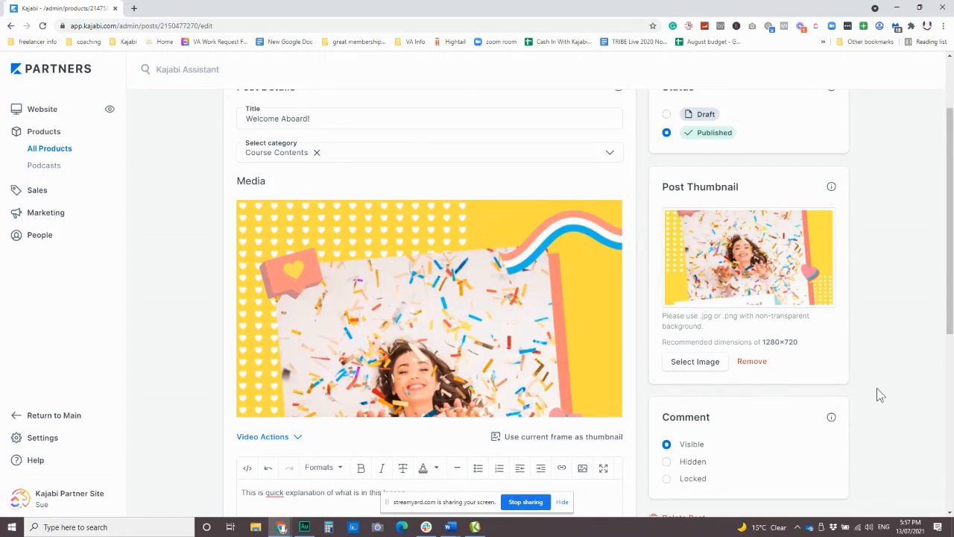
scroll(506, 262, down, 2)
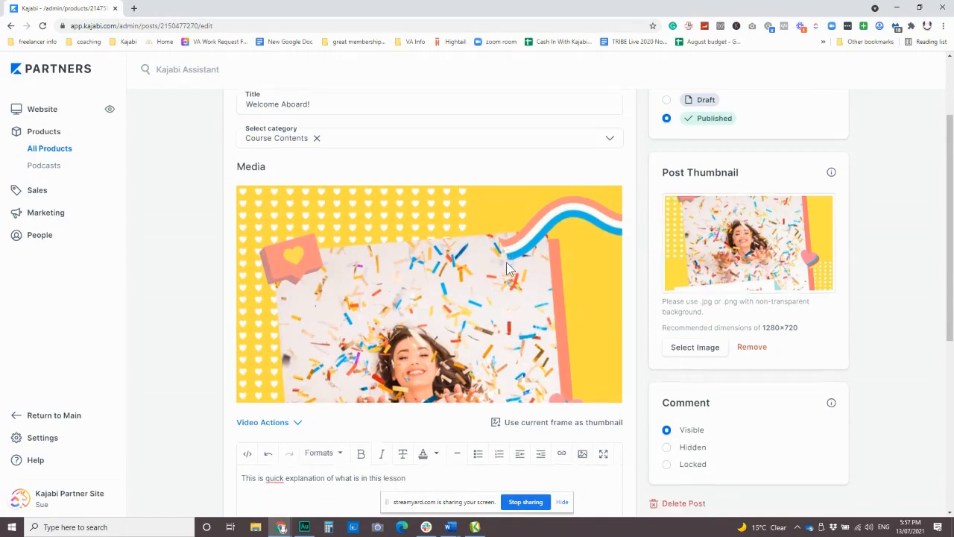
scroll(538, 356, up, 3)
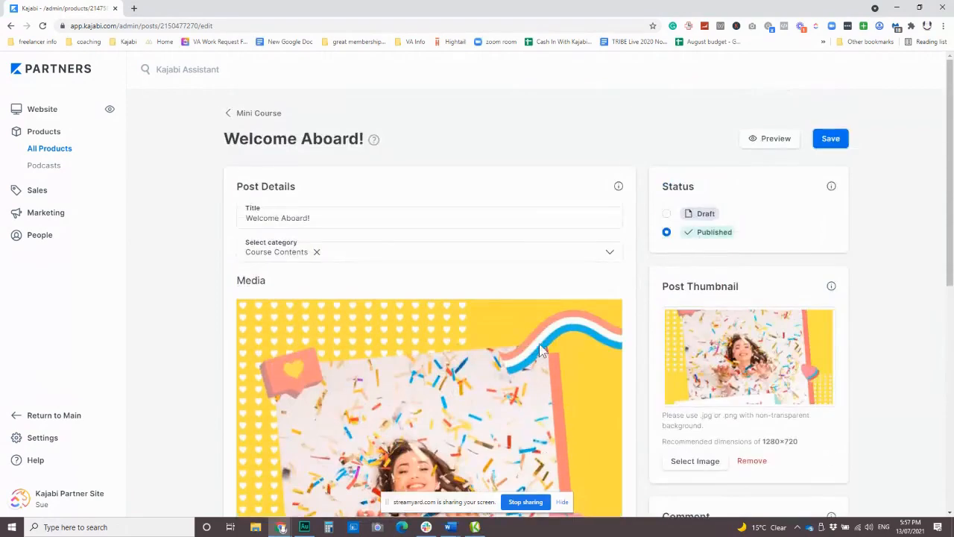
scroll(573, 289, down, 1)
scroll(574, 289, up, 1)
click(843, 138)
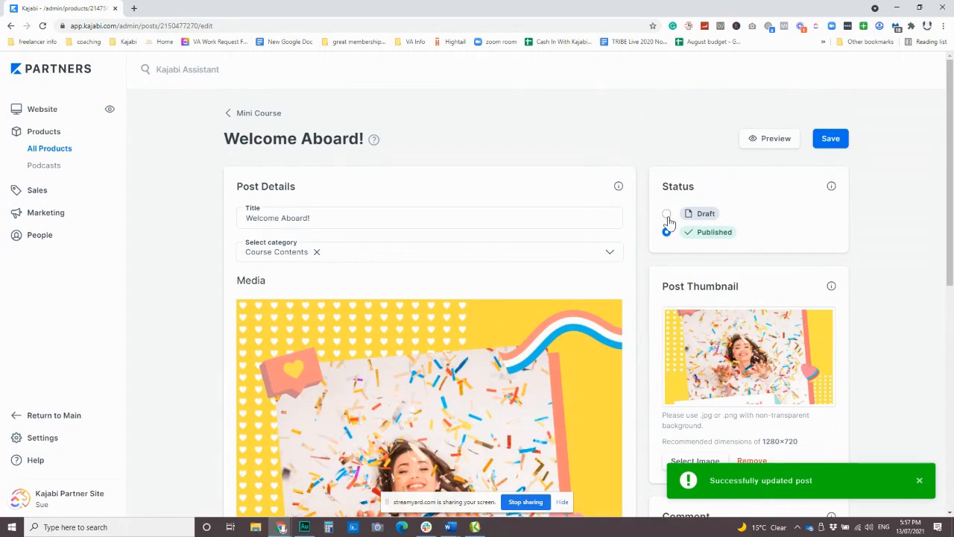
Try the Hidden and Locked comment options for the post, and set comments back to Visible.
scroll(550, 327, down, 2)
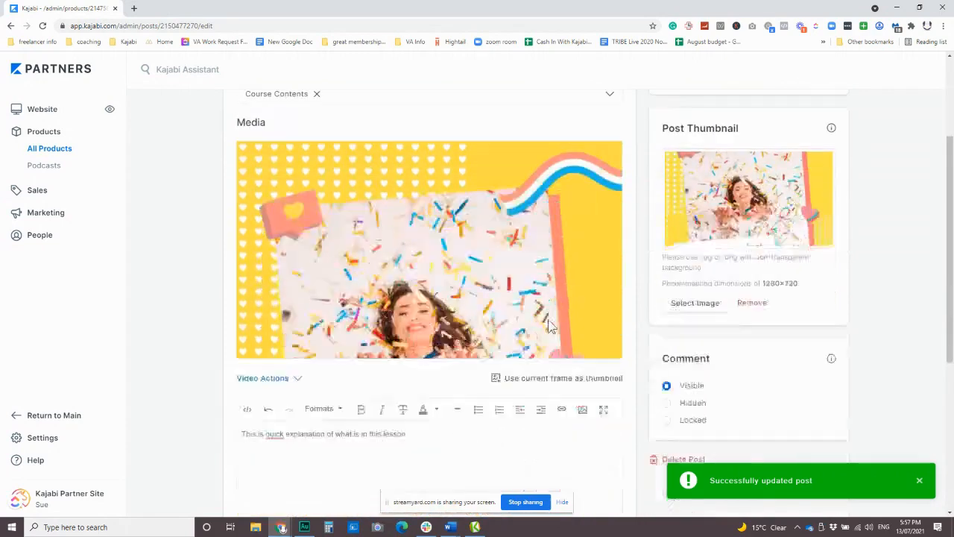
scroll(549, 327, down, 3)
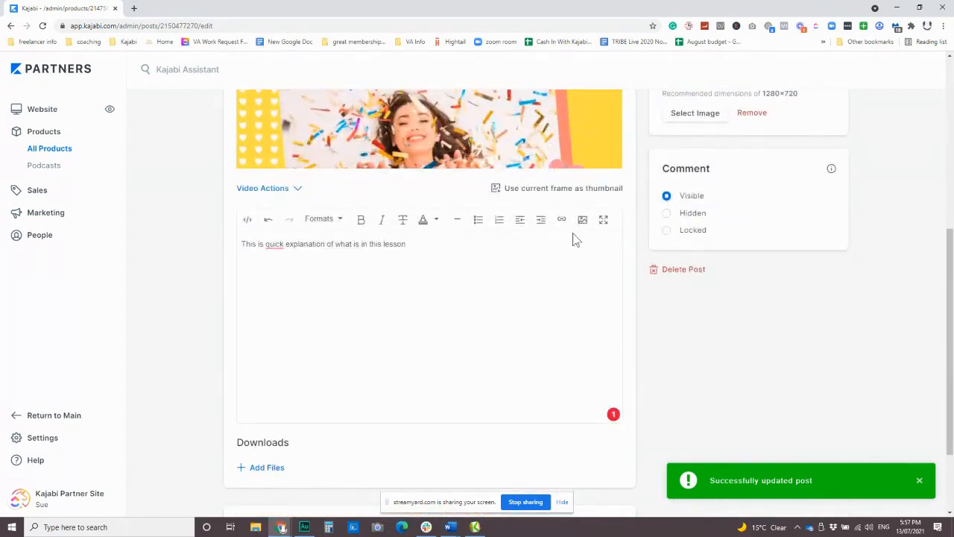
scroll(732, 223, up, 2)
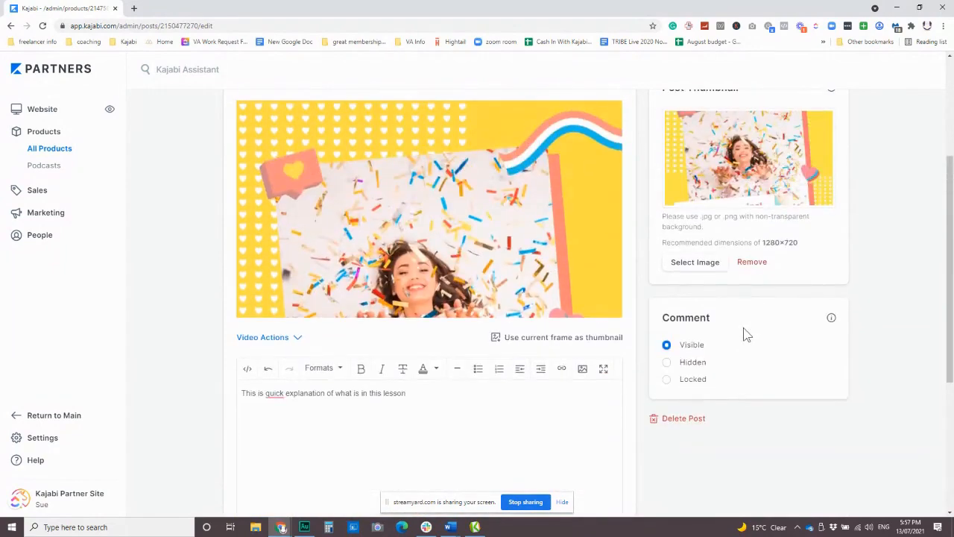
scroll(744, 333, up, 2)
scroll(720, 291, down, 2)
click(667, 363)
click(667, 381)
click(667, 363)
click(666, 345)
Examine the actions available for a new automation triggered by completing the "Welcome Aboard!" post, and dismiss the automation unsaved.
scroll(209, 332, down, 4)
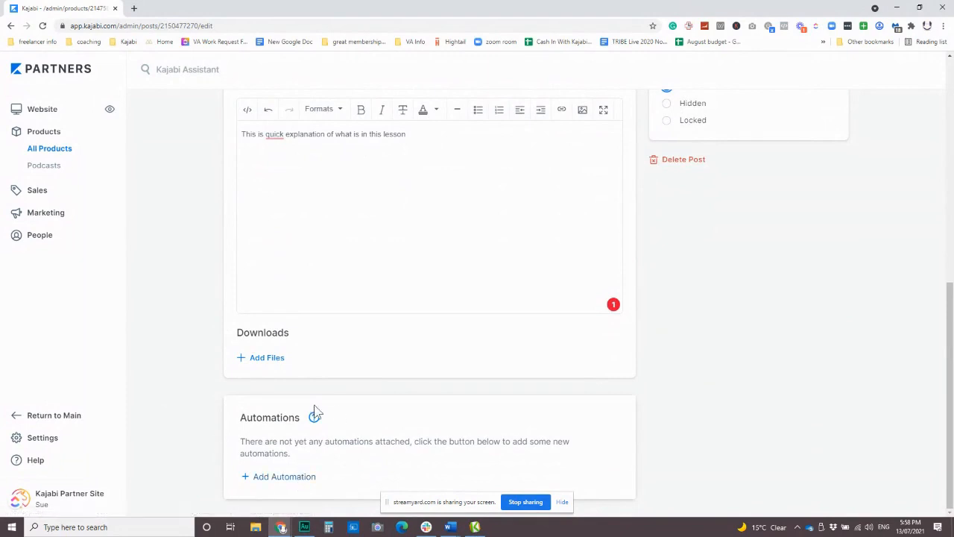
click(287, 477)
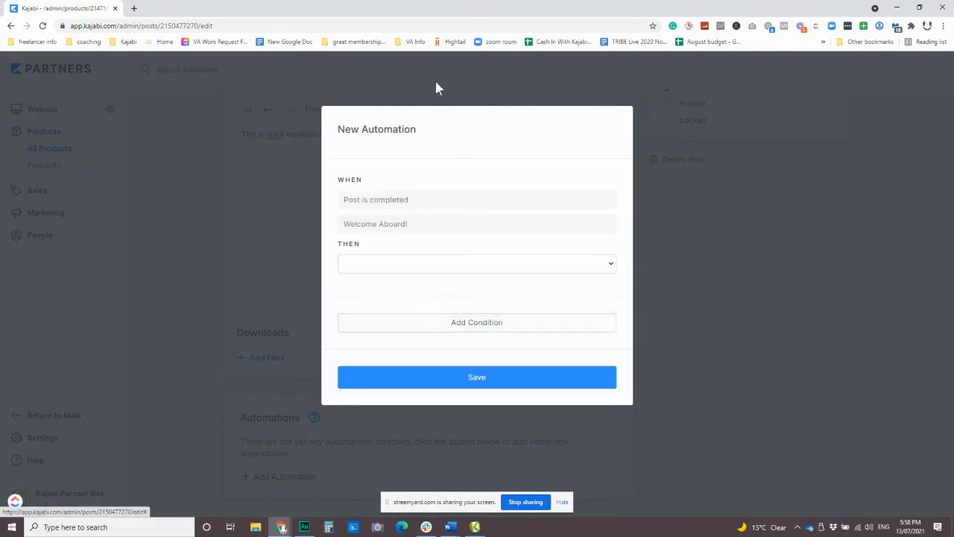
click(429, 266)
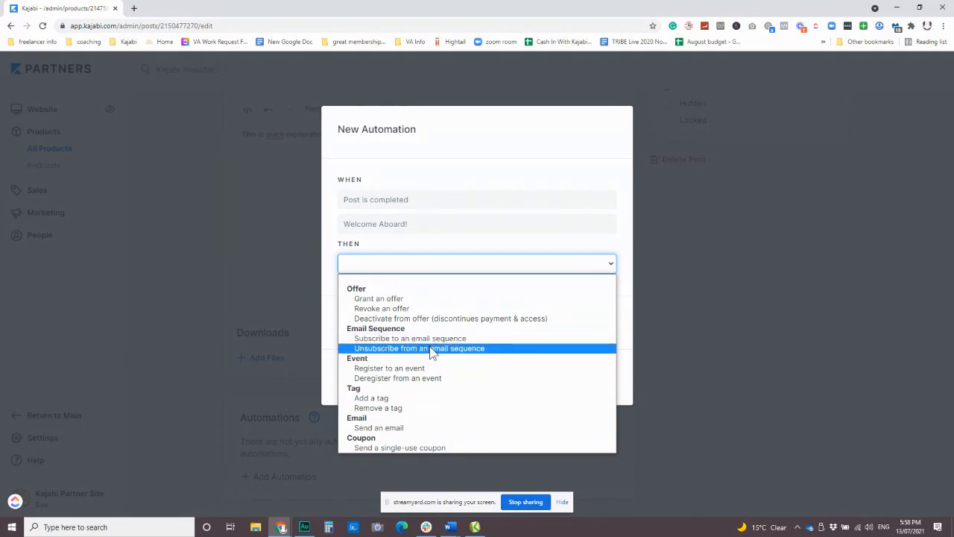
click(482, 171)
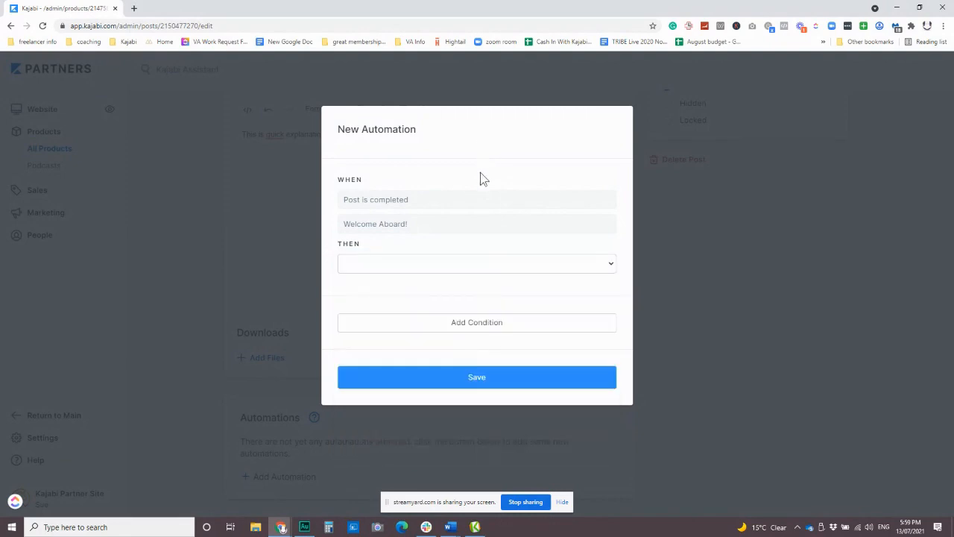
click(524, 96)
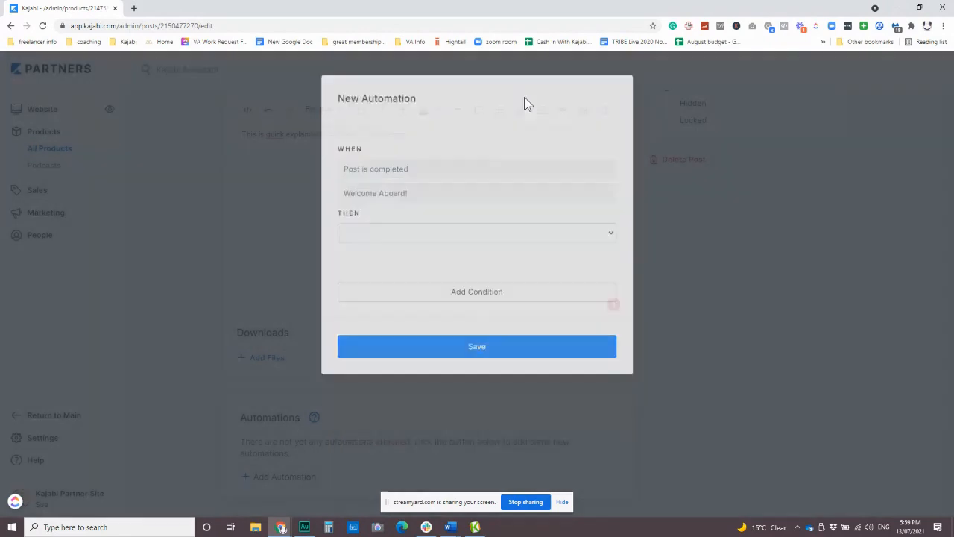
Save the "Welcome Aboard!" post and return to the Mini Course outline.
scroll(402, 415, up, 9)
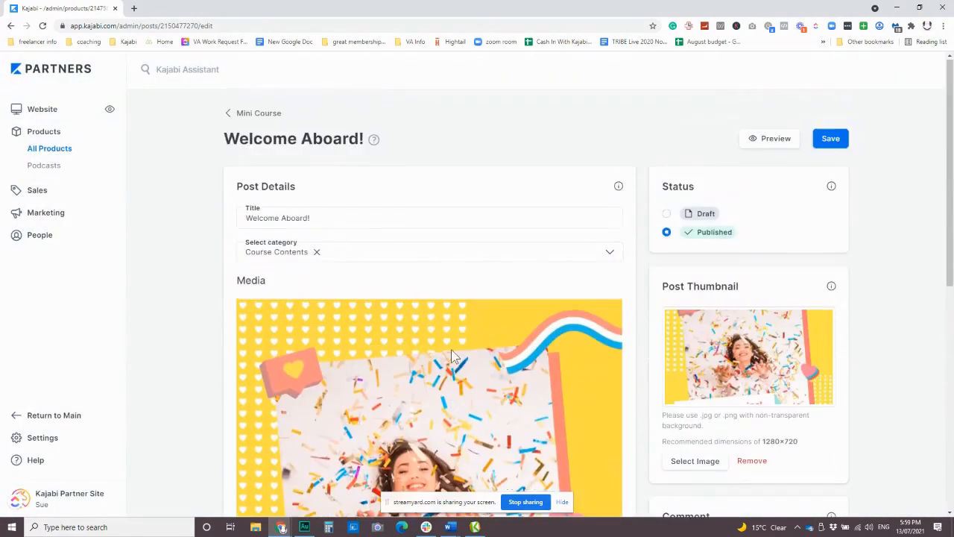
click(831, 140)
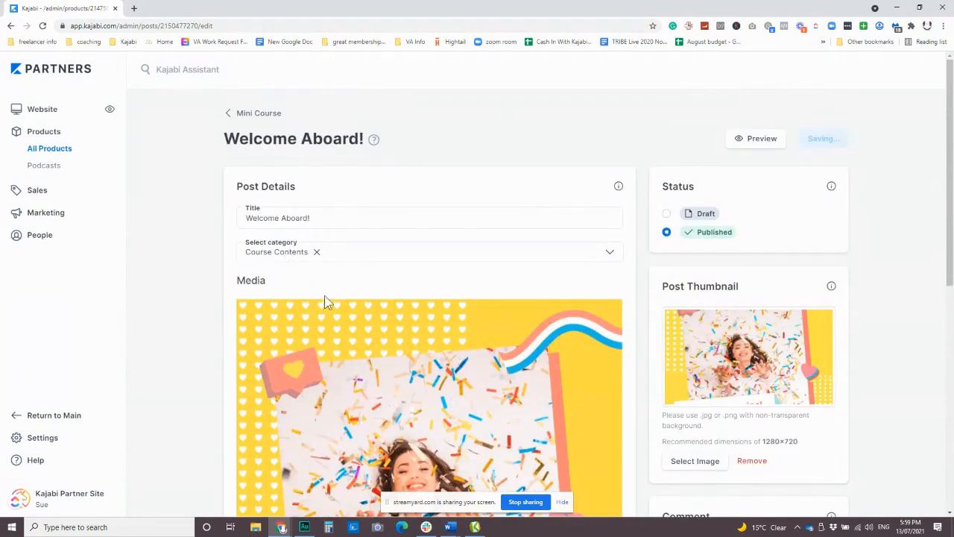
click(238, 116)
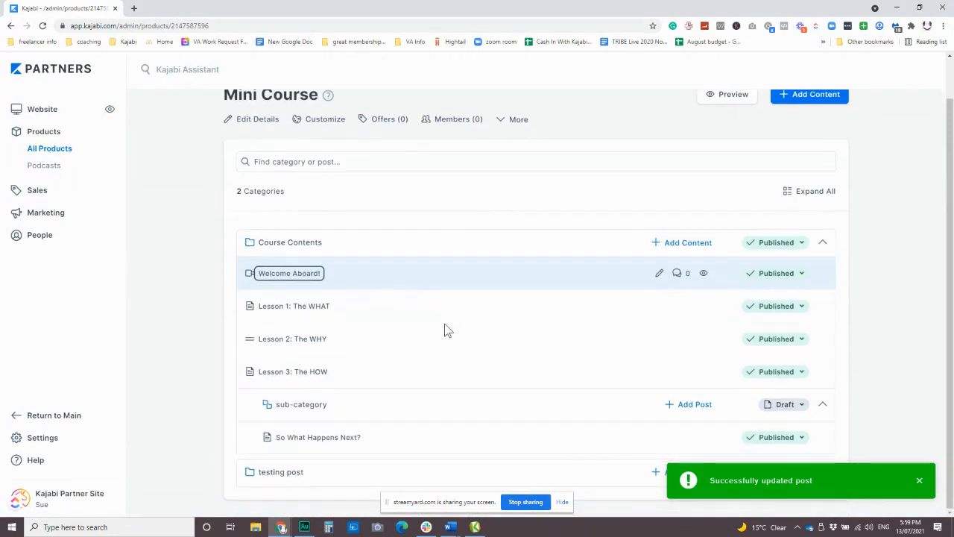
Open the "Lesson 1: The WHAT" post and review its title, media options, body text, comment settings and automations.
click(295, 307)
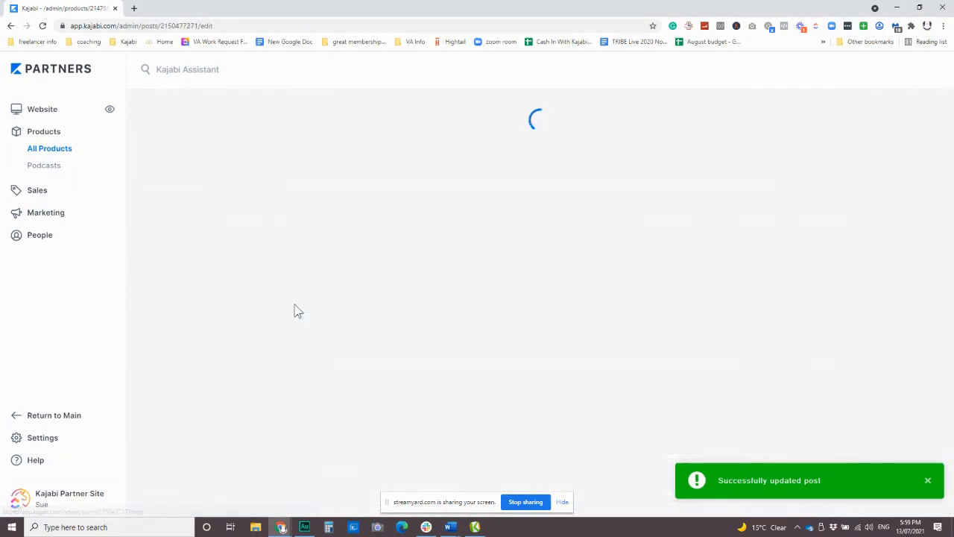
scroll(388, 336, down, 3)
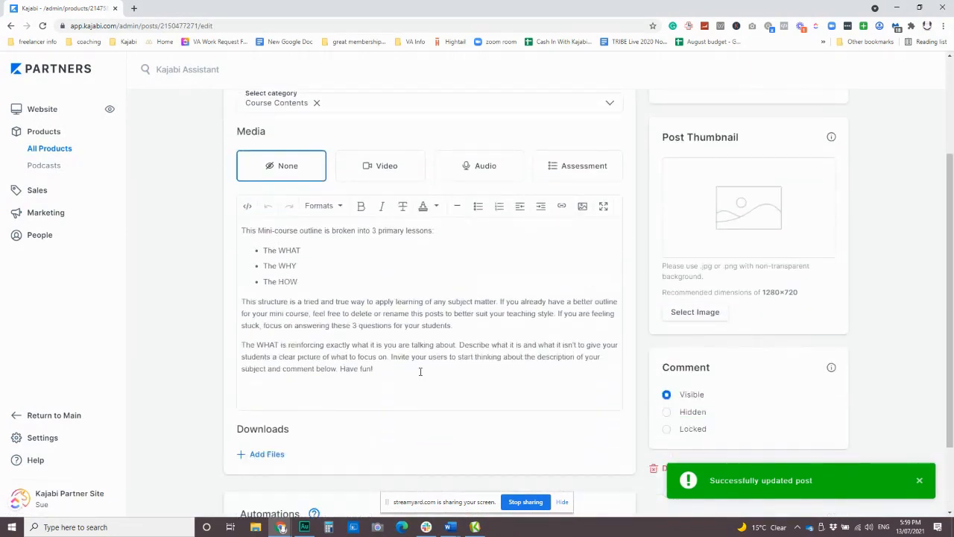
drag(419, 371, 243, 225)
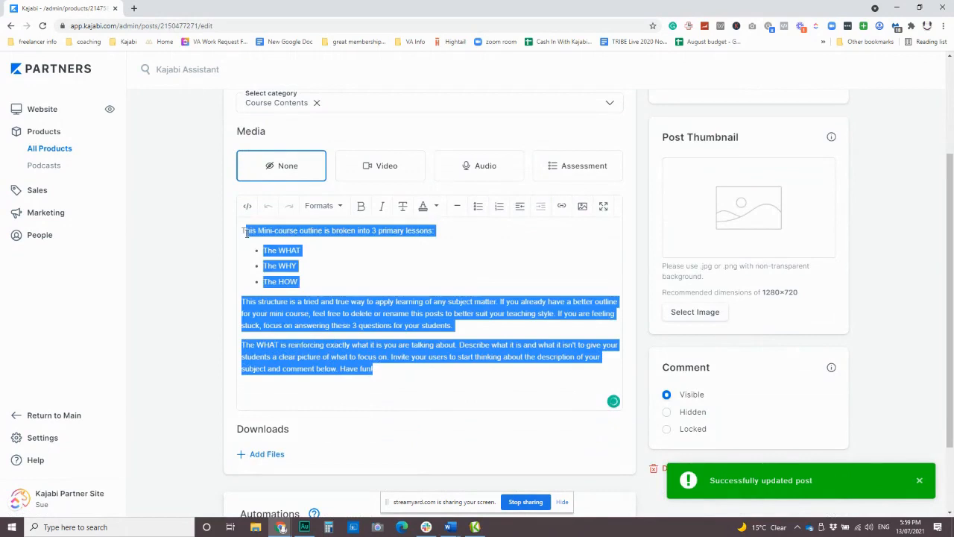
click(342, 252)
click(244, 231)
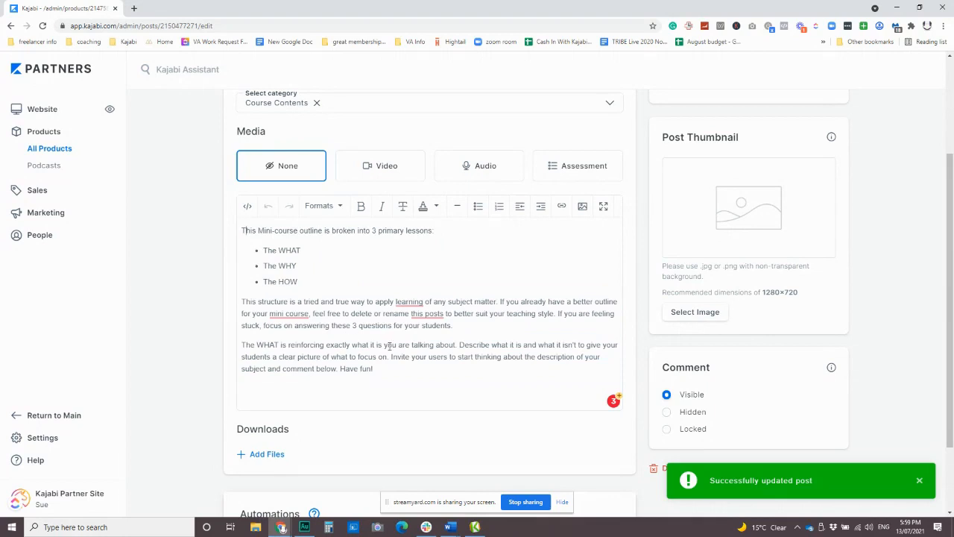
scroll(388, 345, up, 2)
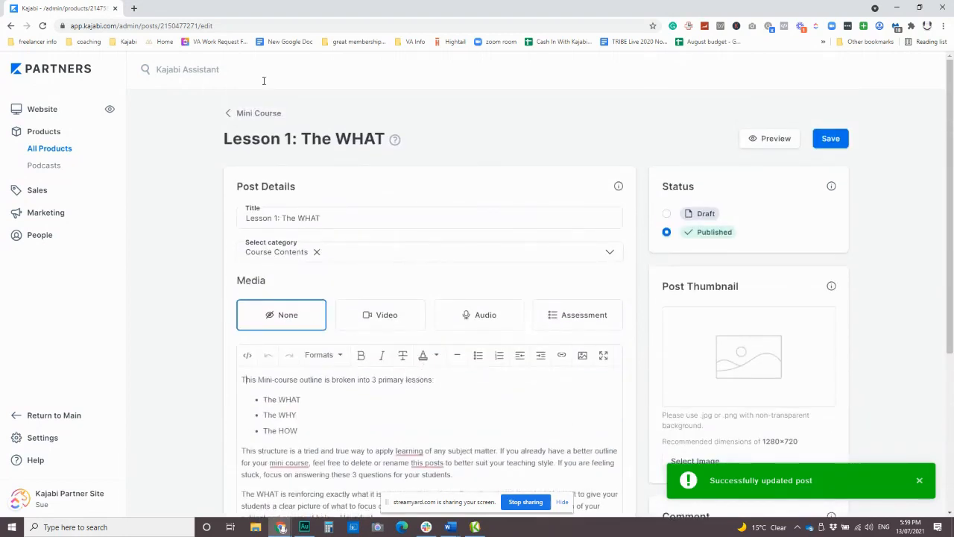
scroll(477, 291, down, 3)
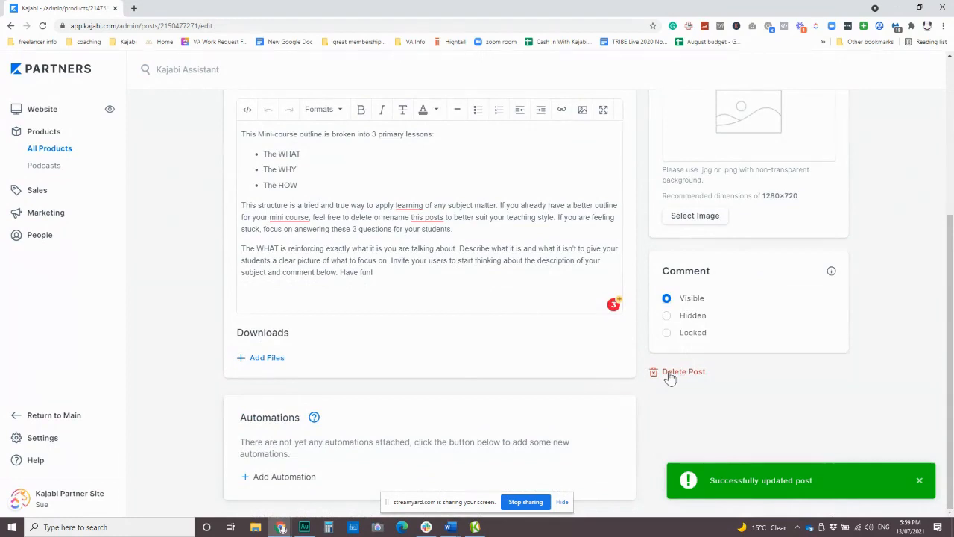
scroll(479, 292, up, 3)
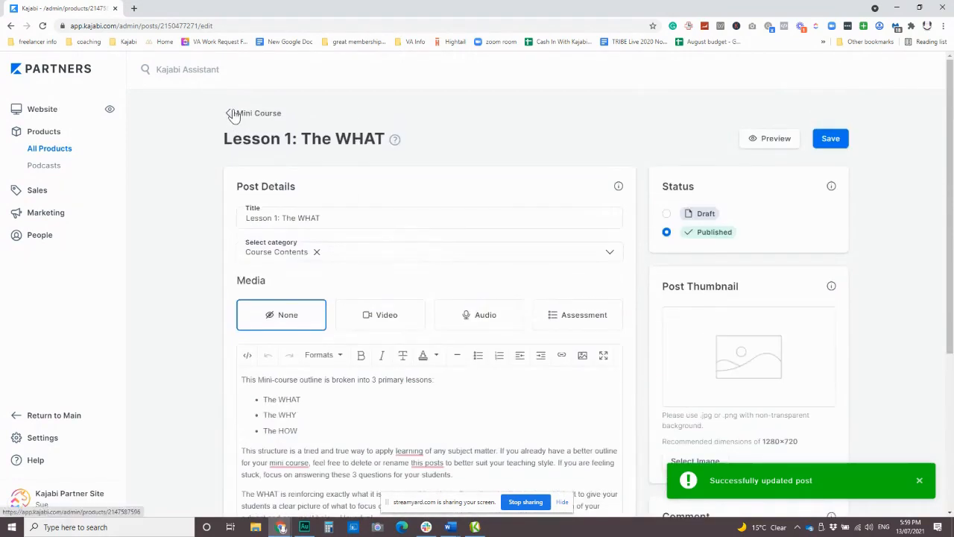
scroll(440, 306, down, 1)
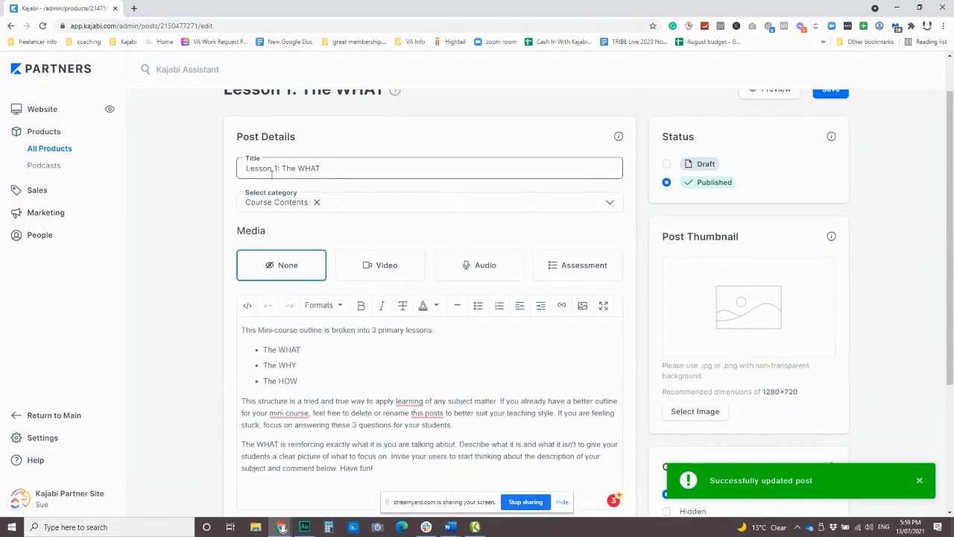
drag(282, 168, 358, 168)
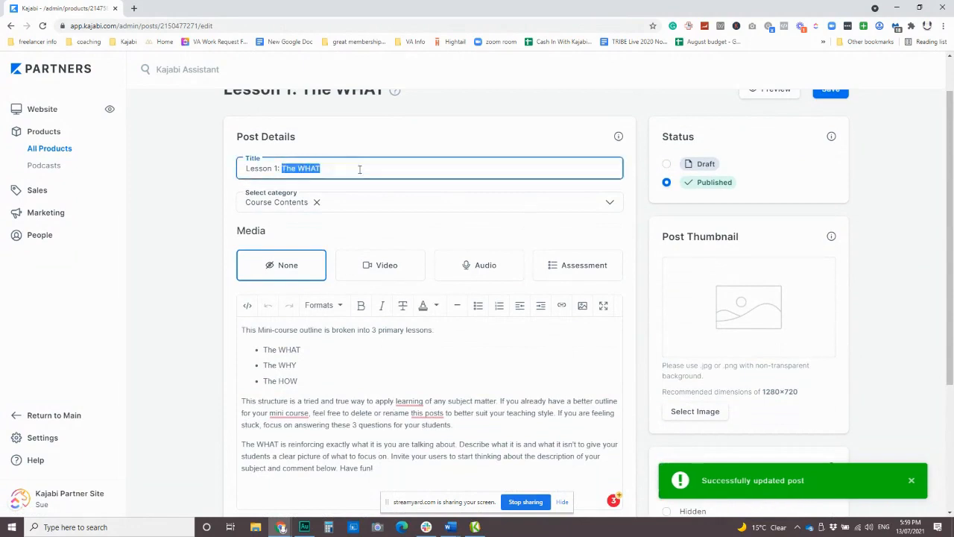
scroll(441, 384, down, 4)
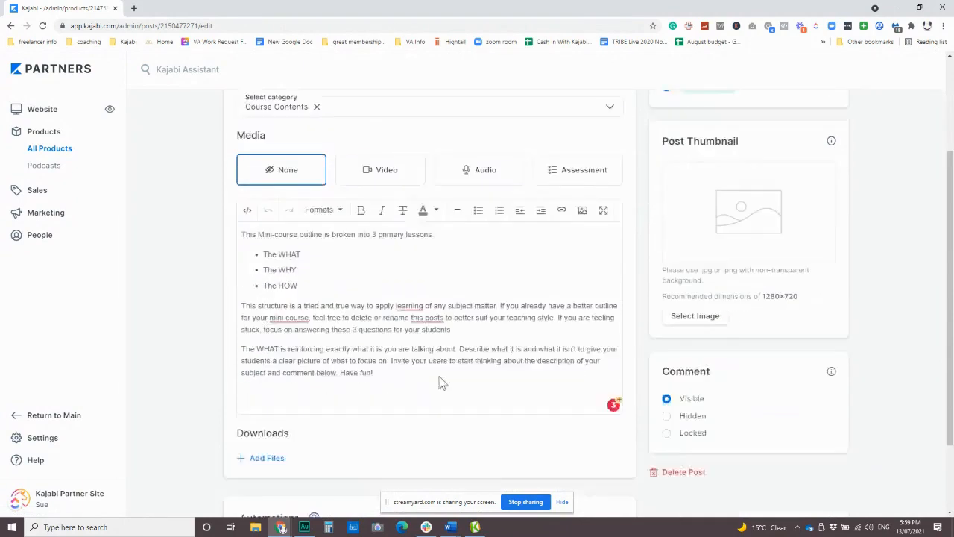
scroll(477, 373, up, 5)
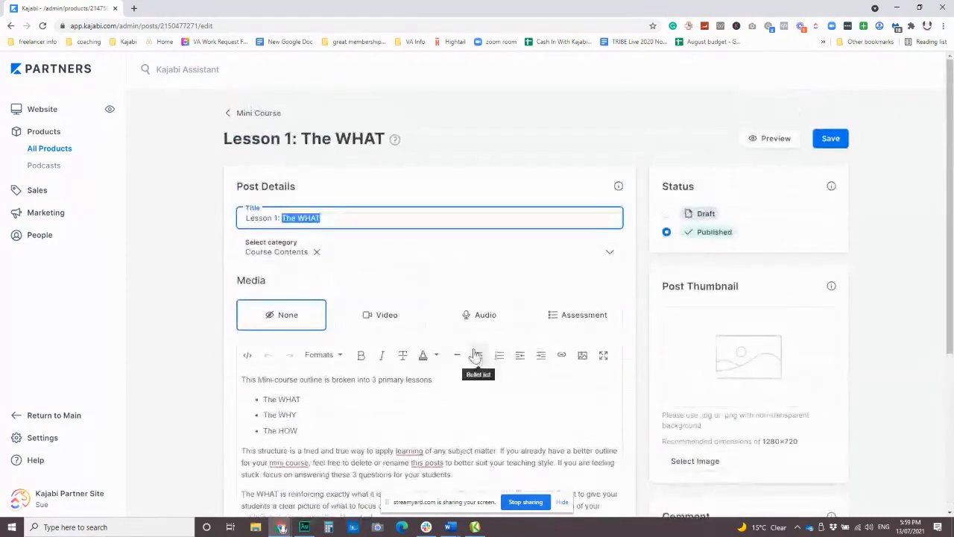
Return to the Mini Course outline and set the sub-category's status to Publish.
click(229, 113)
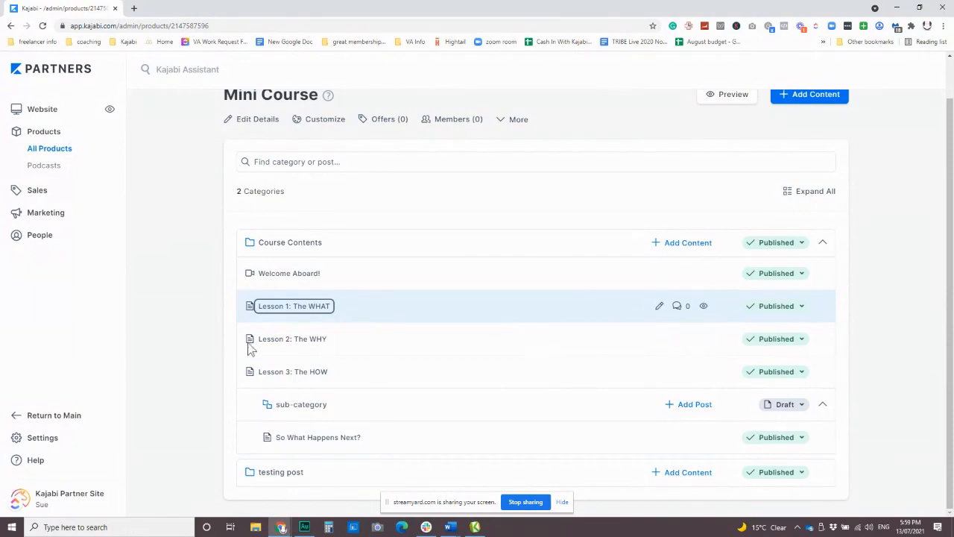
click(804, 405)
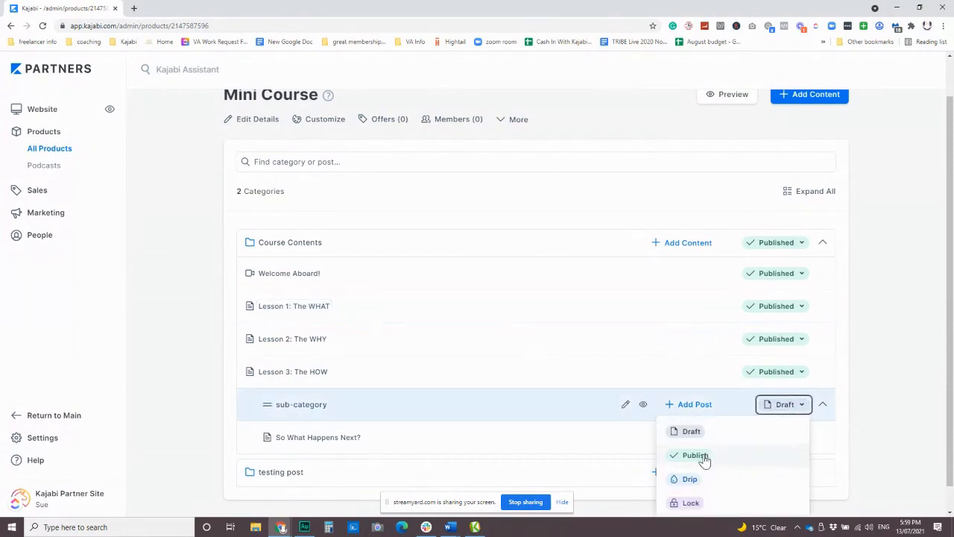
click(728, 454)
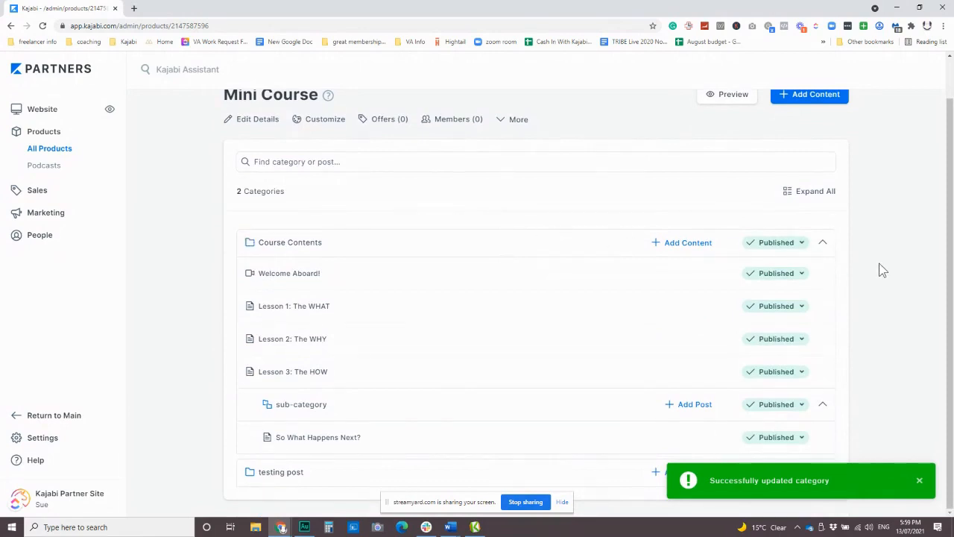
Examine the status options and drip settings of the Course Contents category, and cancel without saving.
click(802, 244)
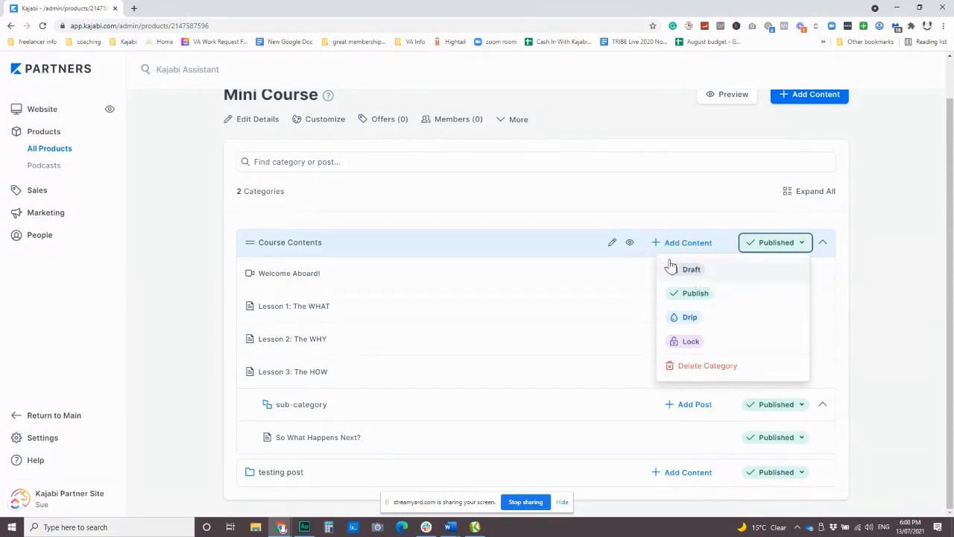
click(690, 317)
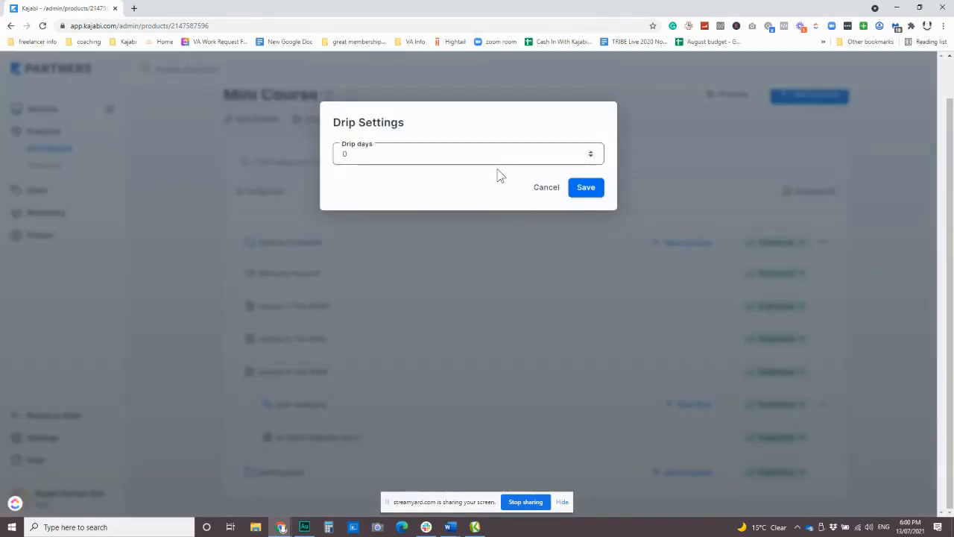
click(549, 190)
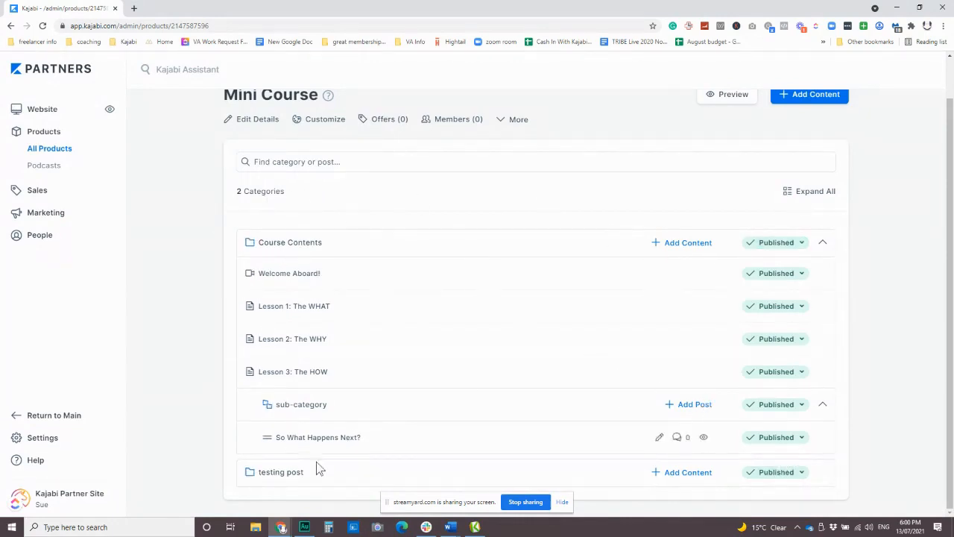
click(803, 474)
scroll(618, 358, down, 2)
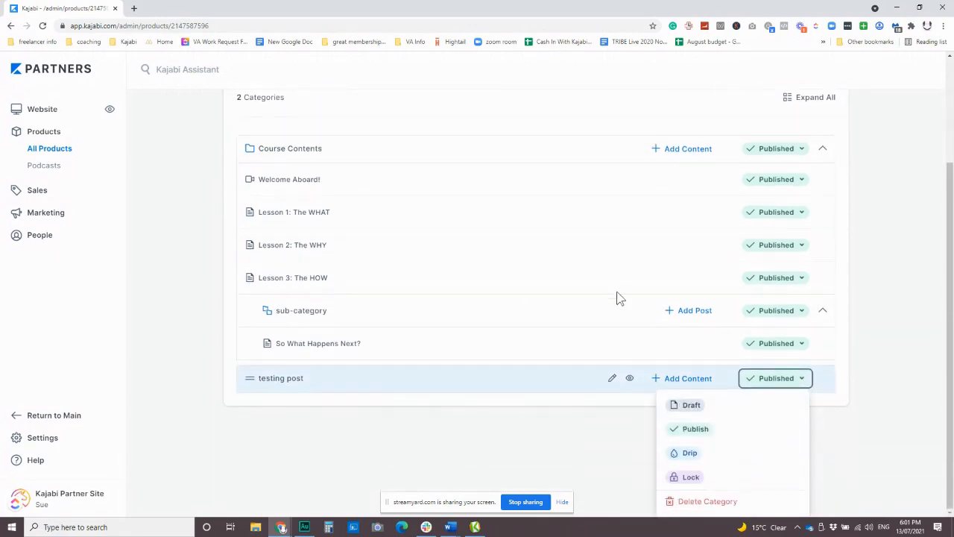
click(699, 453)
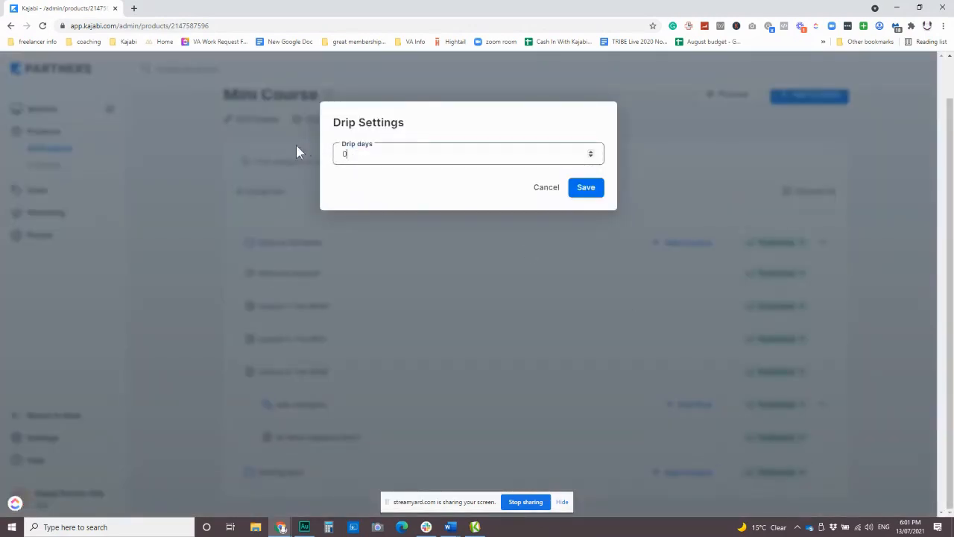
click(297, 150)
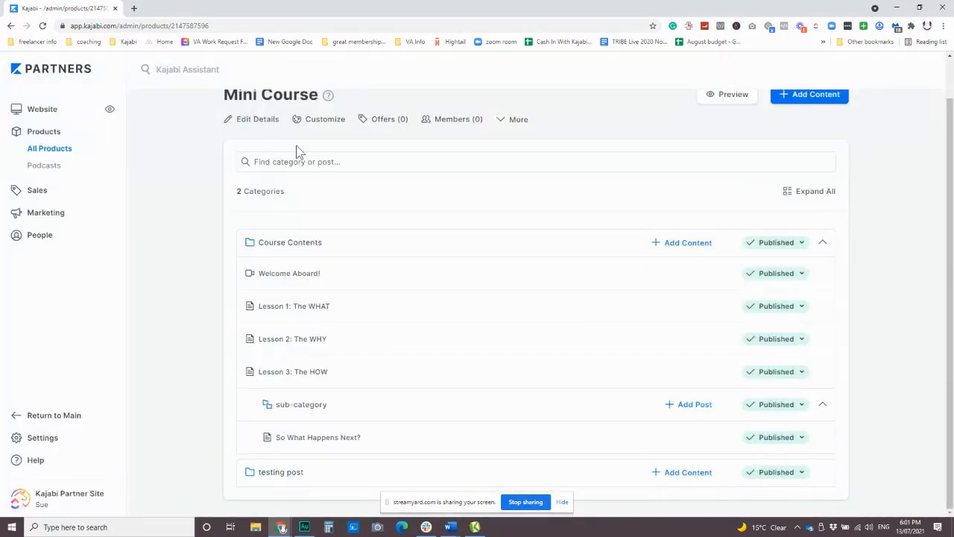
Set the "testing post" category to Drip with 1 drip day and save the setting.
click(776, 472)
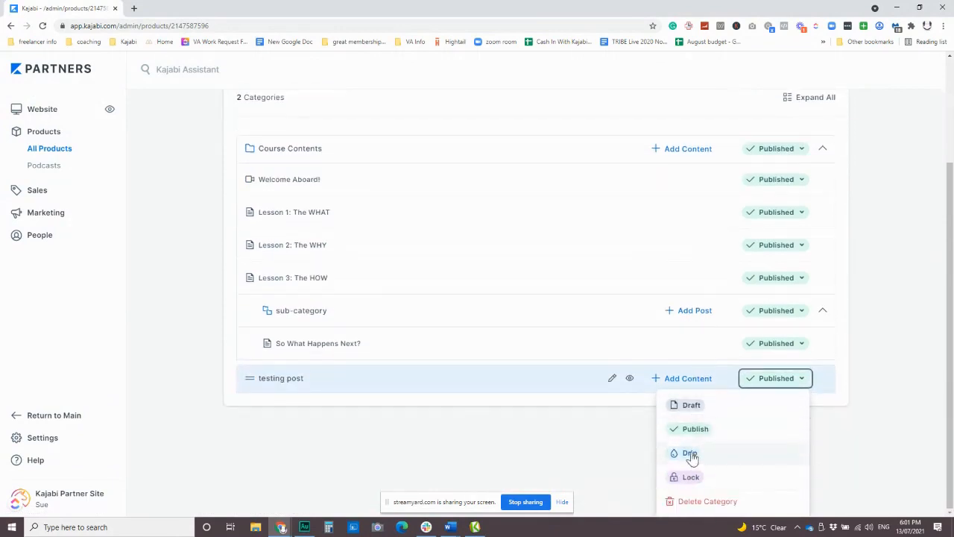
click(688, 453)
click(343, 155)
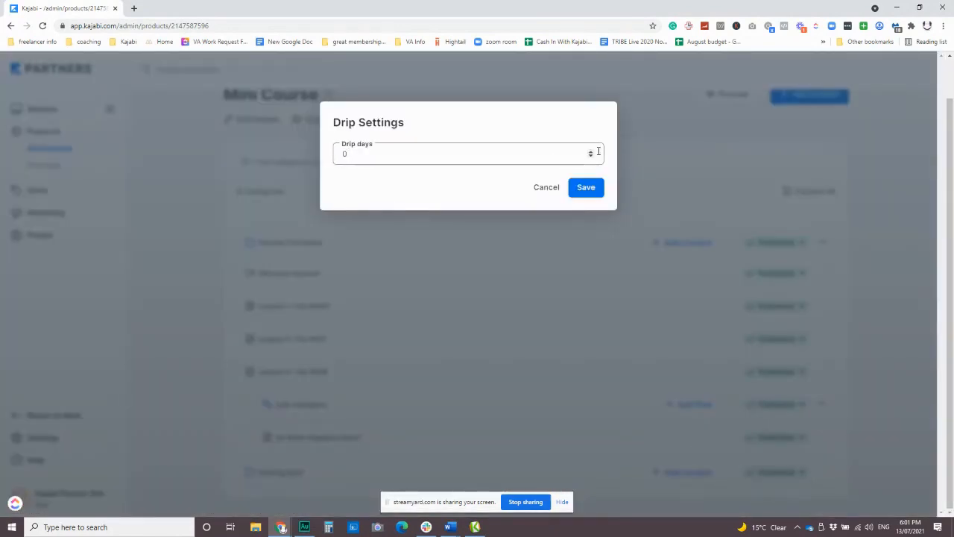
click(590, 151)
click(585, 188)
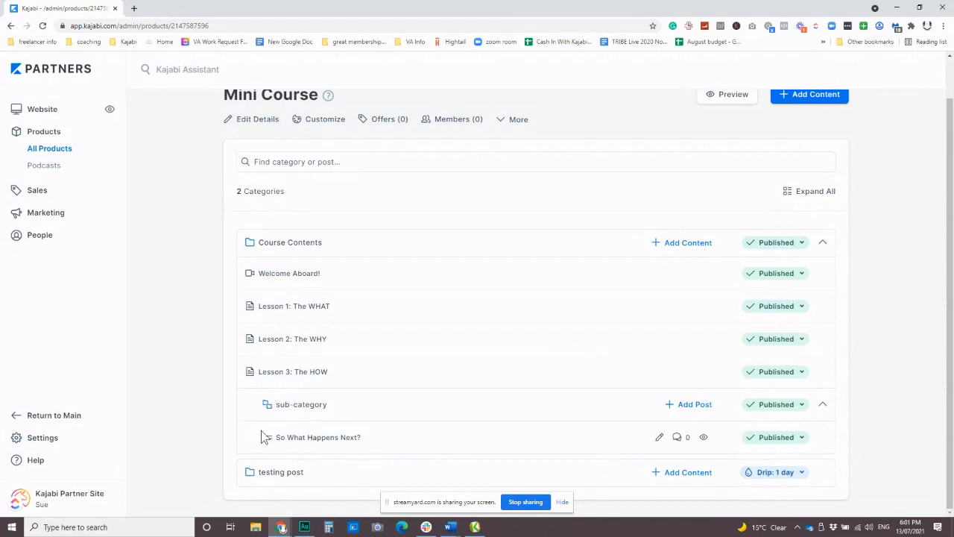
Move the "So What Happens Next?" post into the "testing post" category and check the post's available status options.
drag(266, 439, 273, 474)
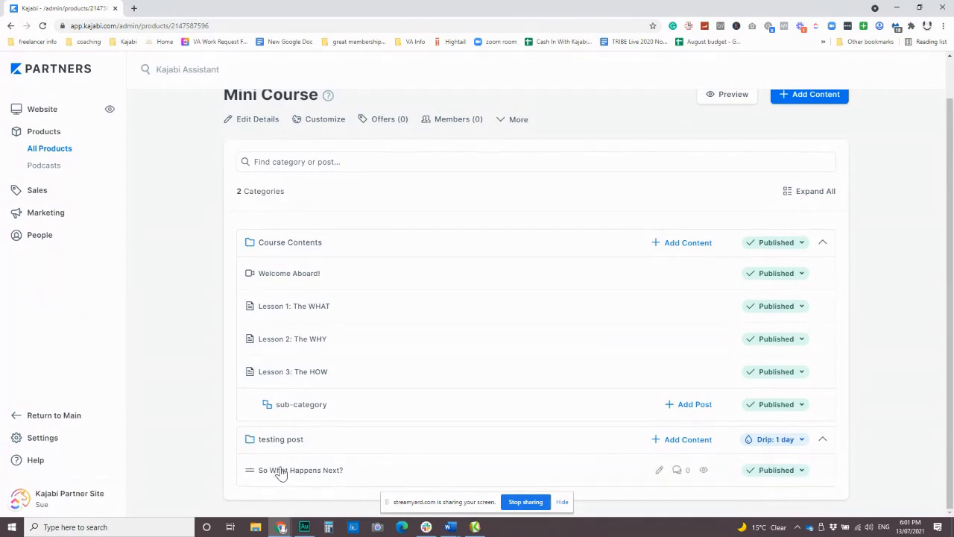
click(781, 476)
scroll(679, 328, down, 1)
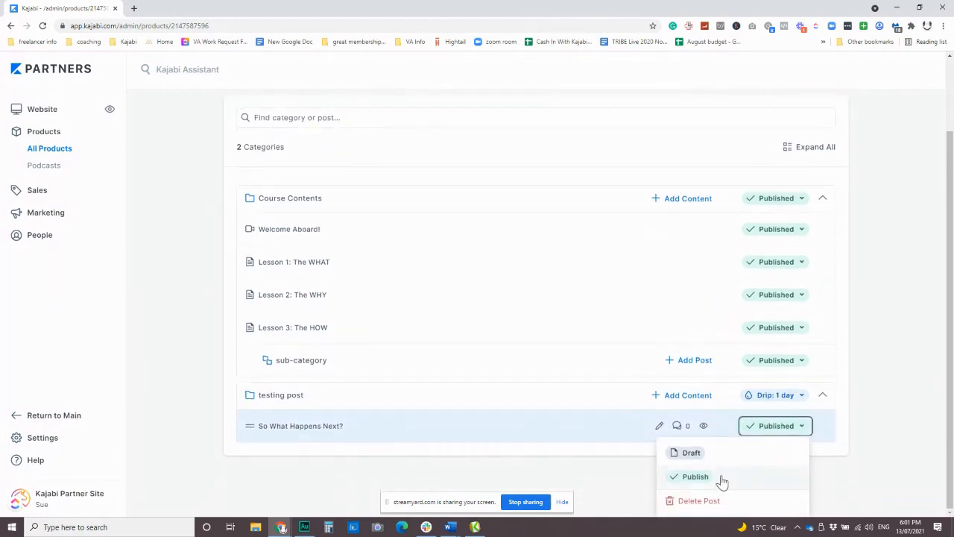
click(727, 402)
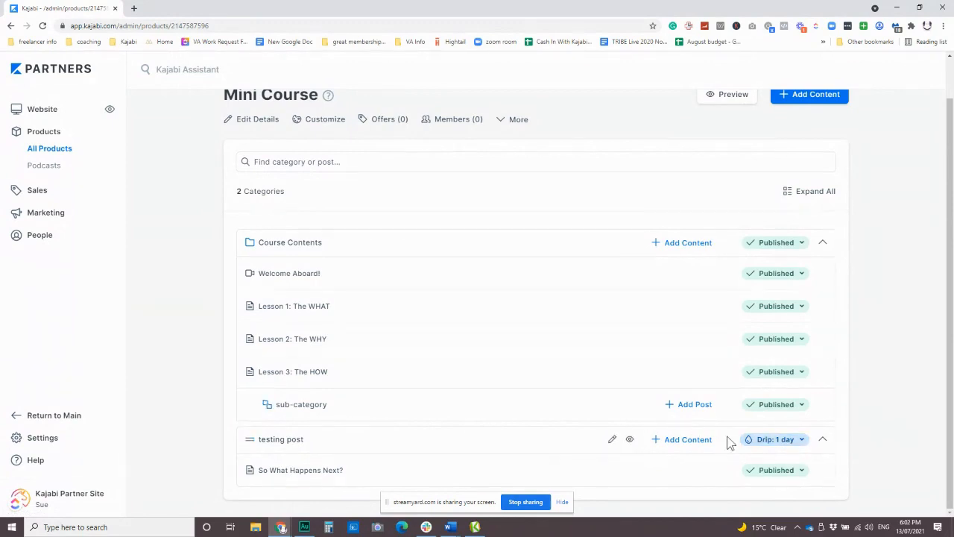
scroll(754, 201, up, 2)
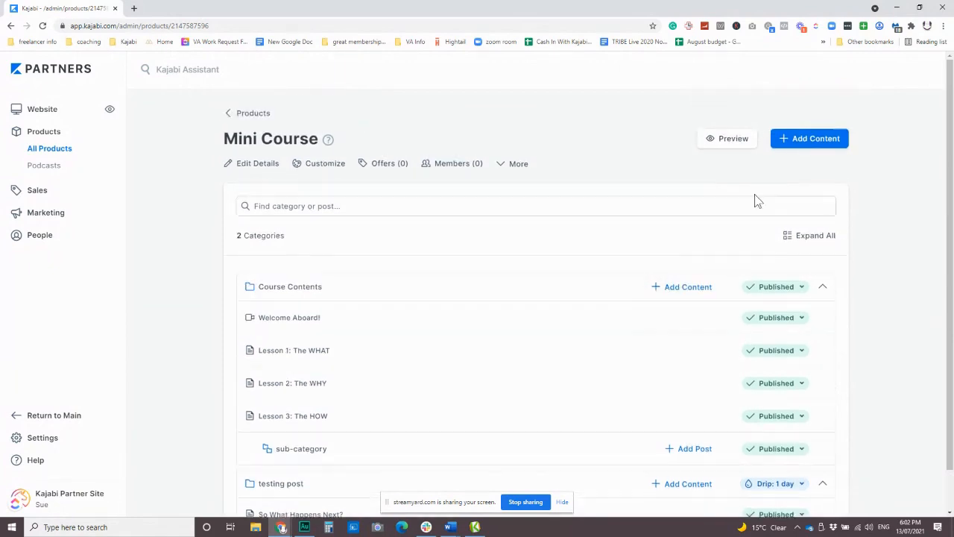
Add a new category titled "Drip lesson 2" to the Mini Course outline.
click(810, 138)
click(756, 172)
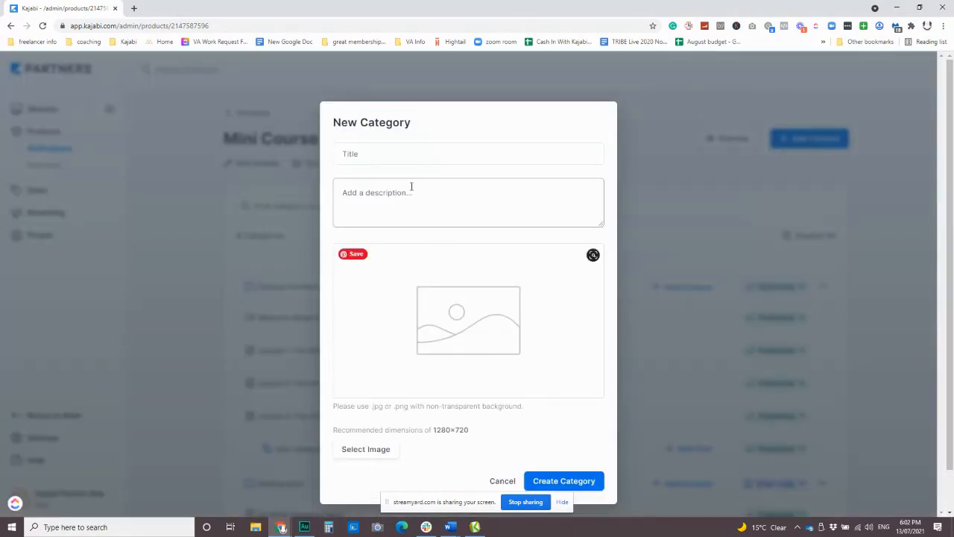
click(401, 155)
text(Drip lesson 2)
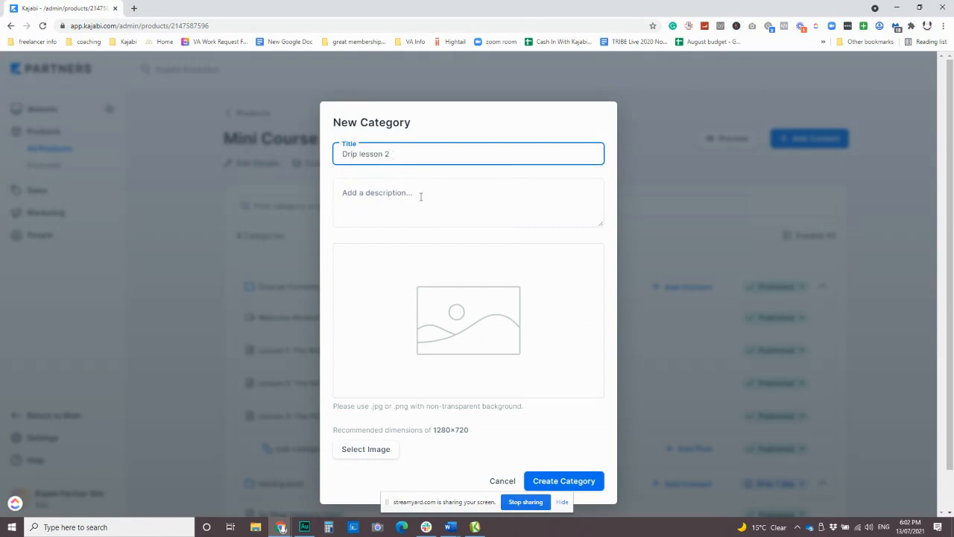
click(586, 481)
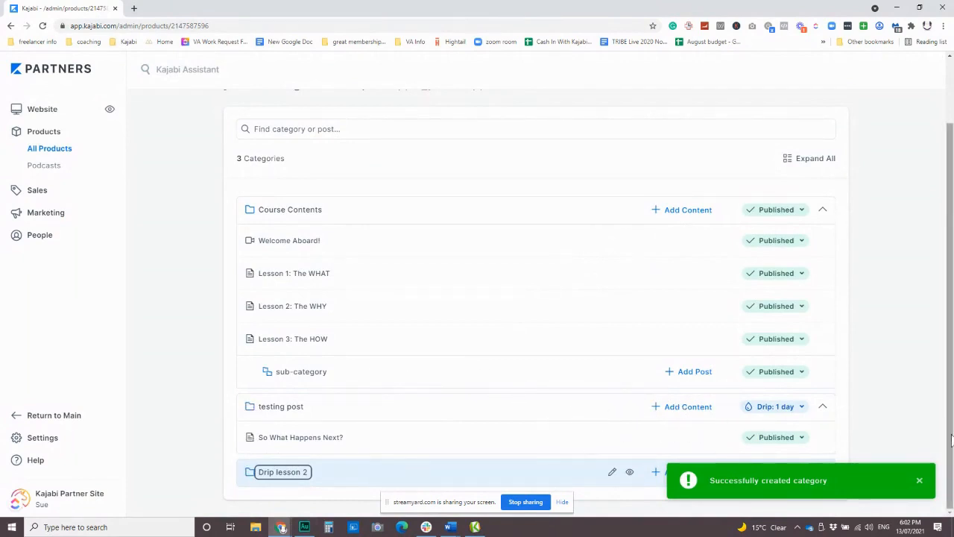
click(919, 480)
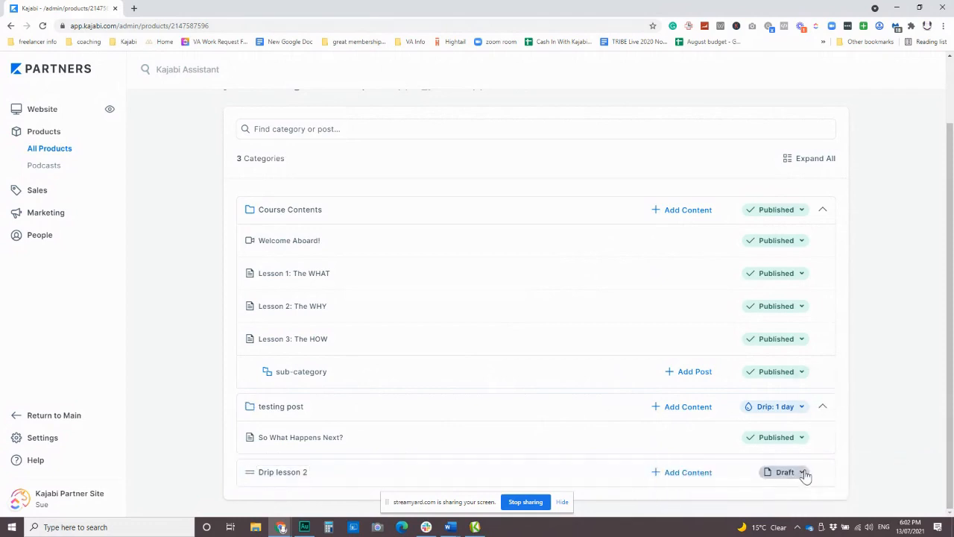
Set the "Drip lesson 2" category to Drip with 2 drip days and save the setting.
click(799, 471)
scroll(681, 377, down, 2)
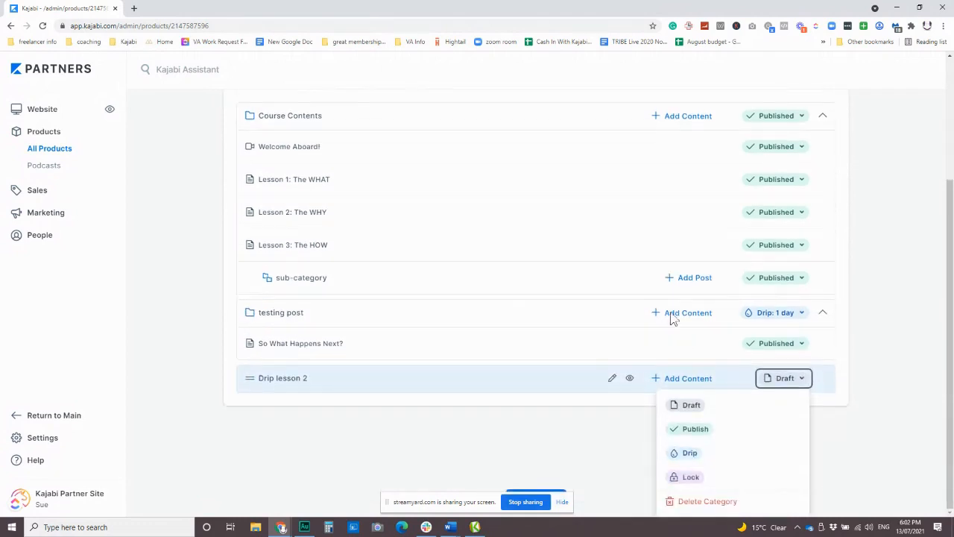
click(690, 454)
click(351, 160)
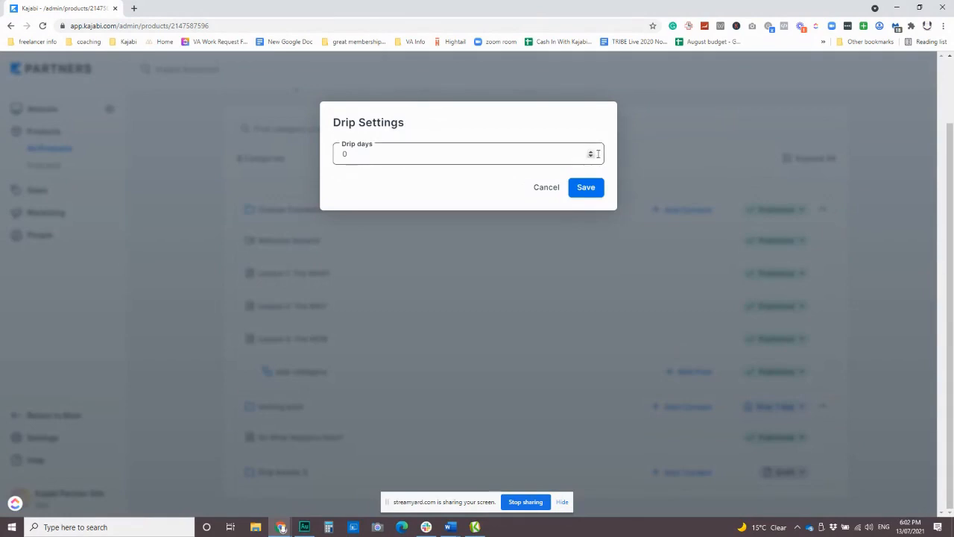
double_click(590, 151)
click(589, 184)
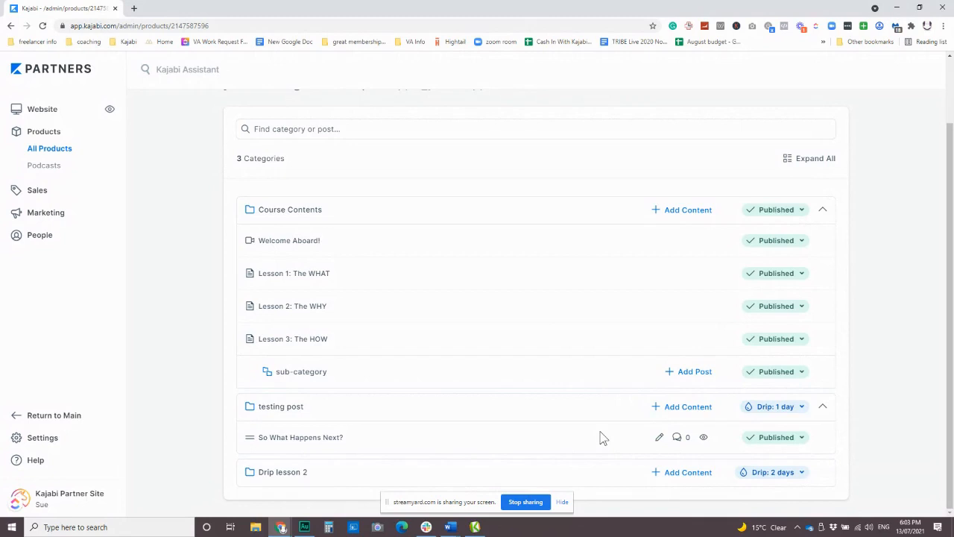
Switch the "So What Happens Next?" post to Draft and back to Publish.
click(803, 441)
click(688, 462)
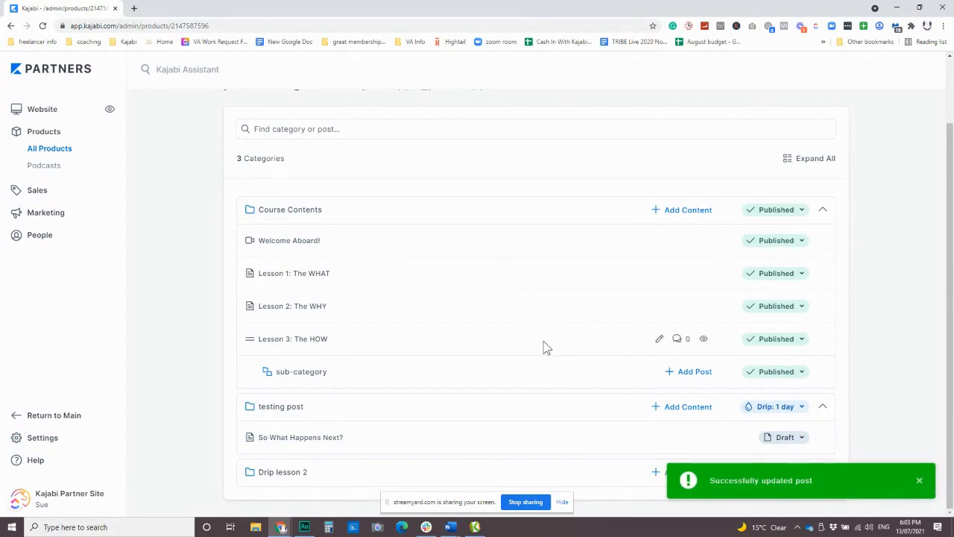
click(801, 438)
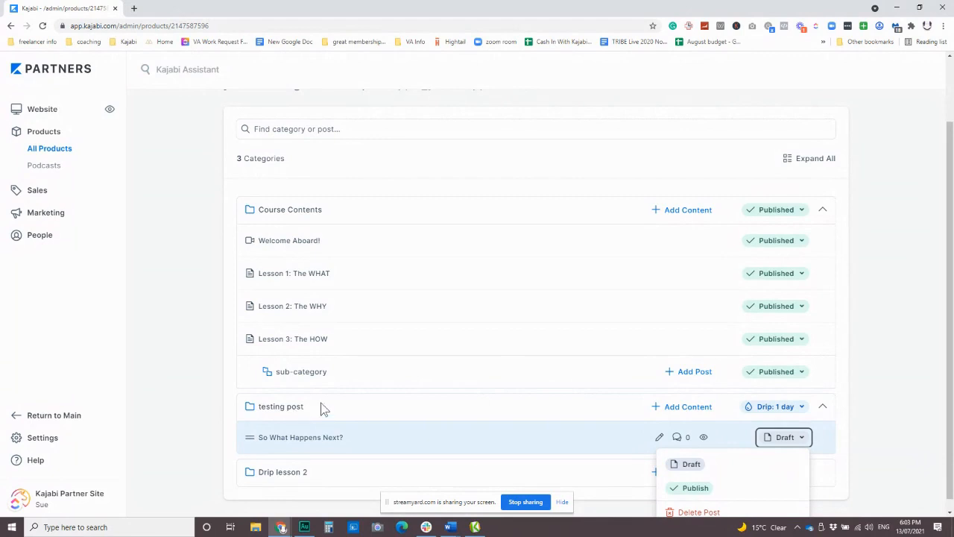
scroll(422, 398, down, 1)
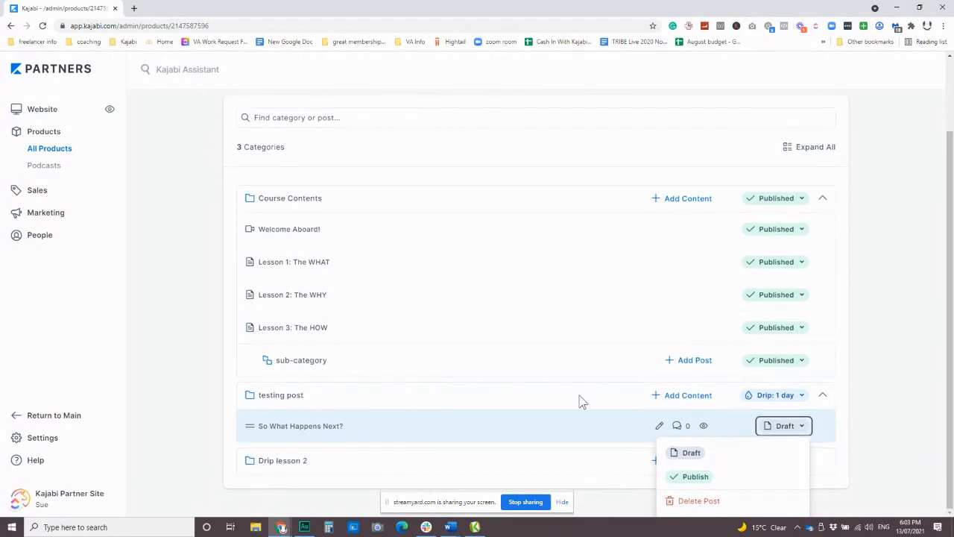
click(566, 375)
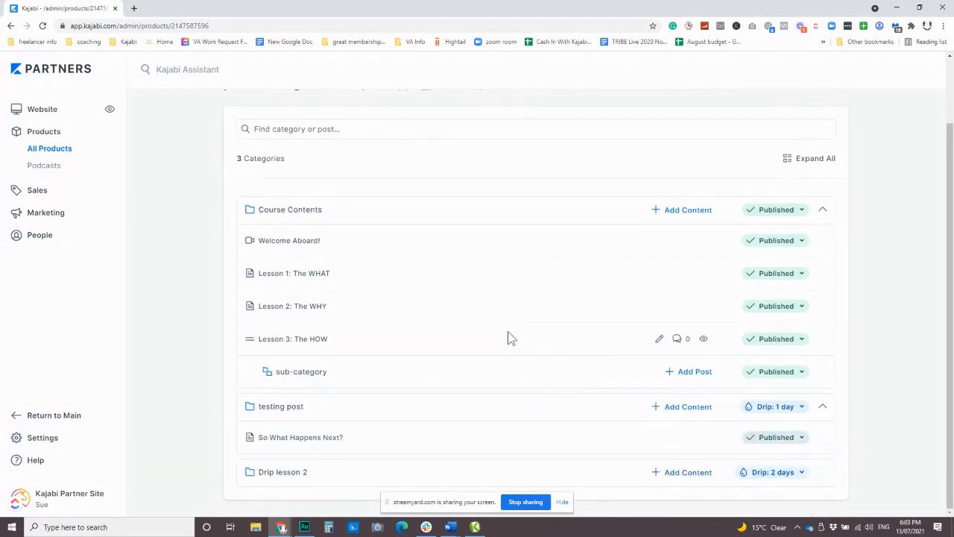
Set the "Welcome Aboard!" and "Lesson 1: The WHAT" posts to Draft.
click(798, 245)
click(726, 270)
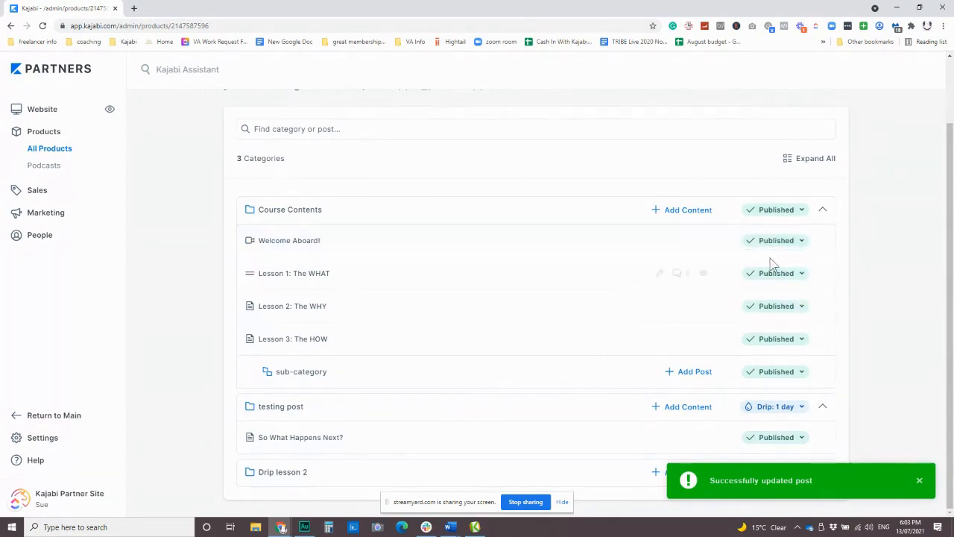
click(799, 276)
click(689, 305)
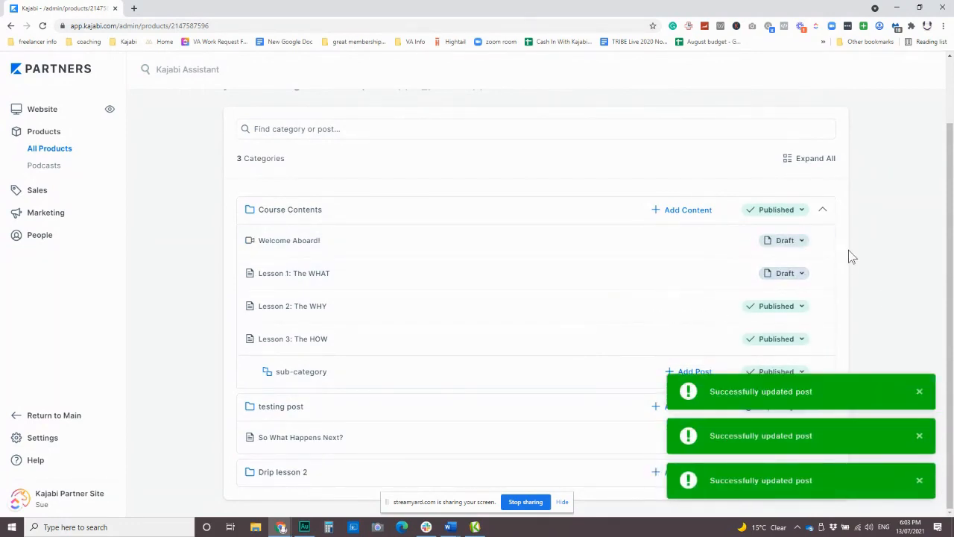
Set the "Welcome Aboard!" and "Lesson 1: The WHAT" posts back to Publish.
click(786, 240)
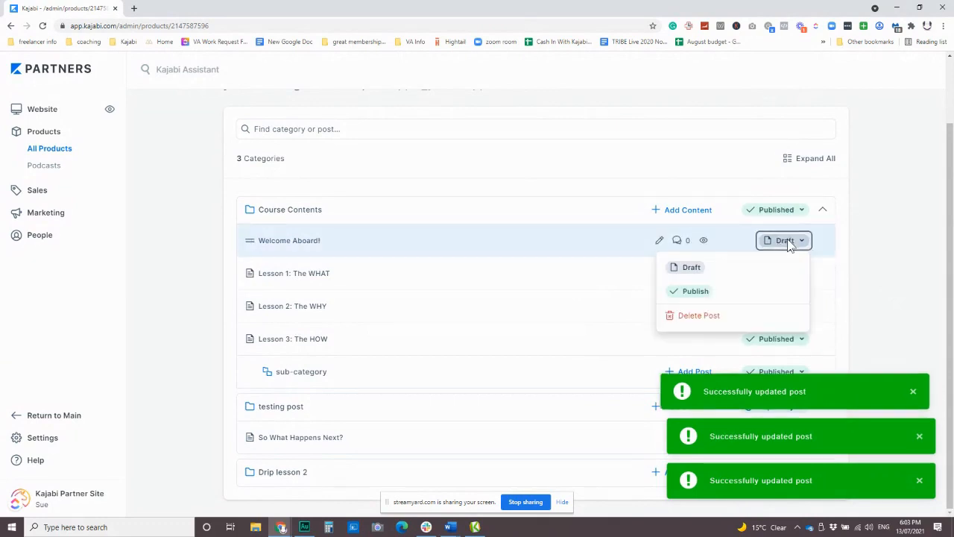
click(691, 292)
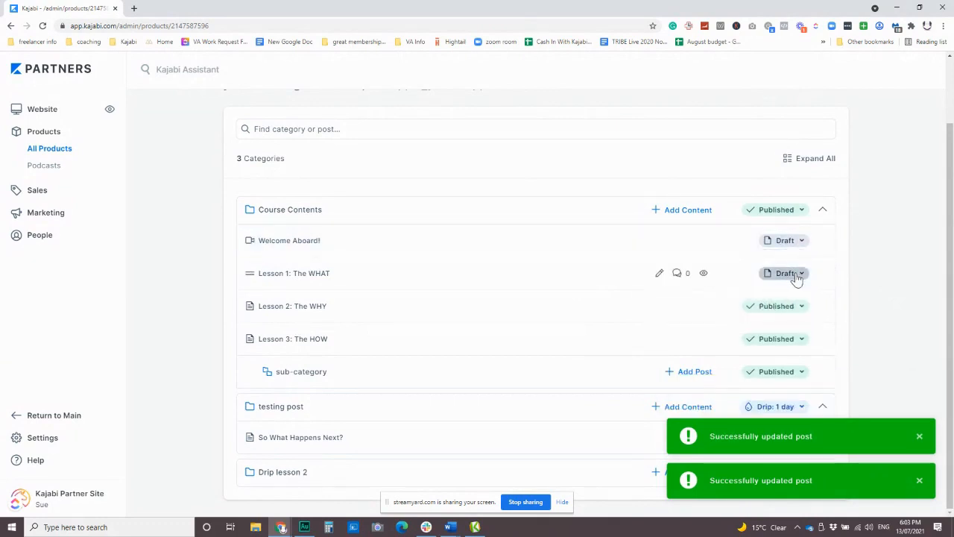
click(796, 275)
click(704, 323)
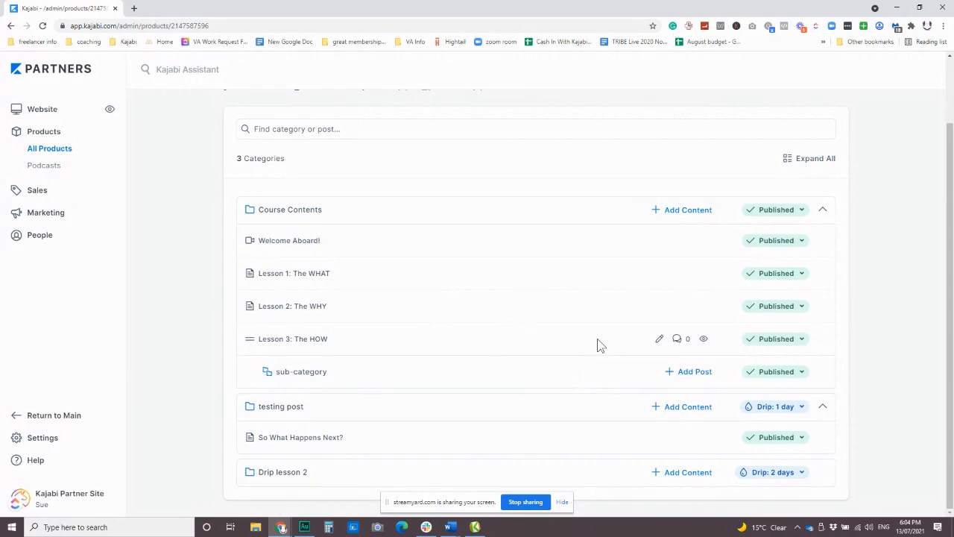
View the file source options for uploading multiple videos to the course, and close without uploading anything.
scroll(596, 344, up, 2)
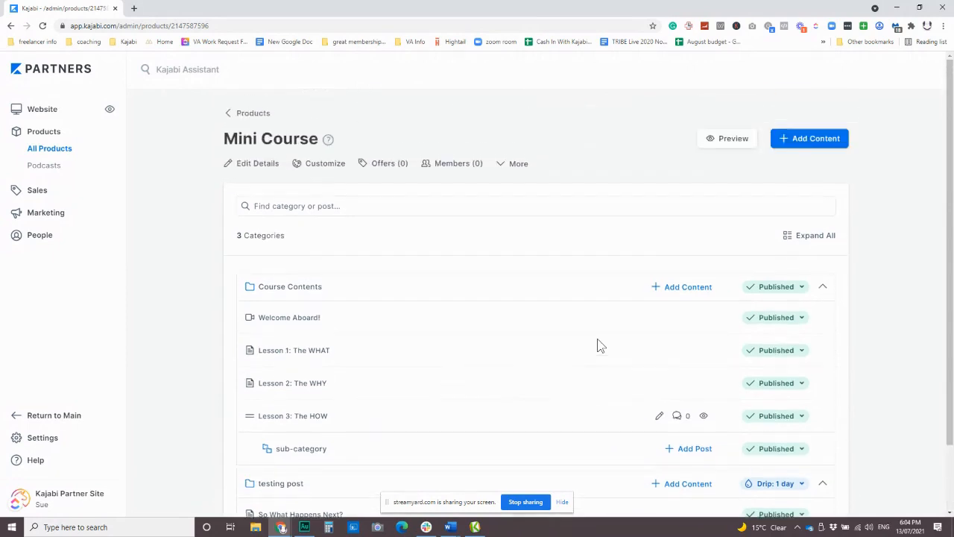
click(787, 141)
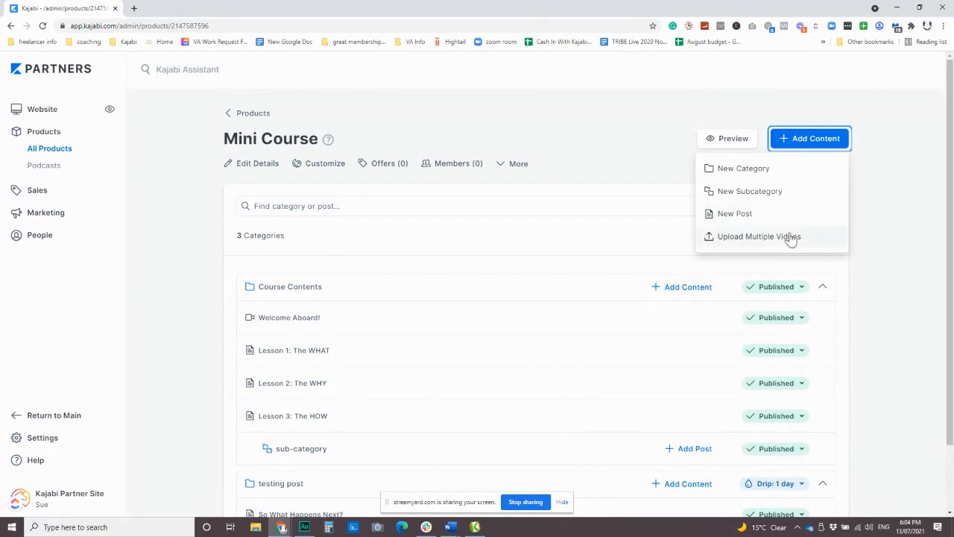
click(740, 238)
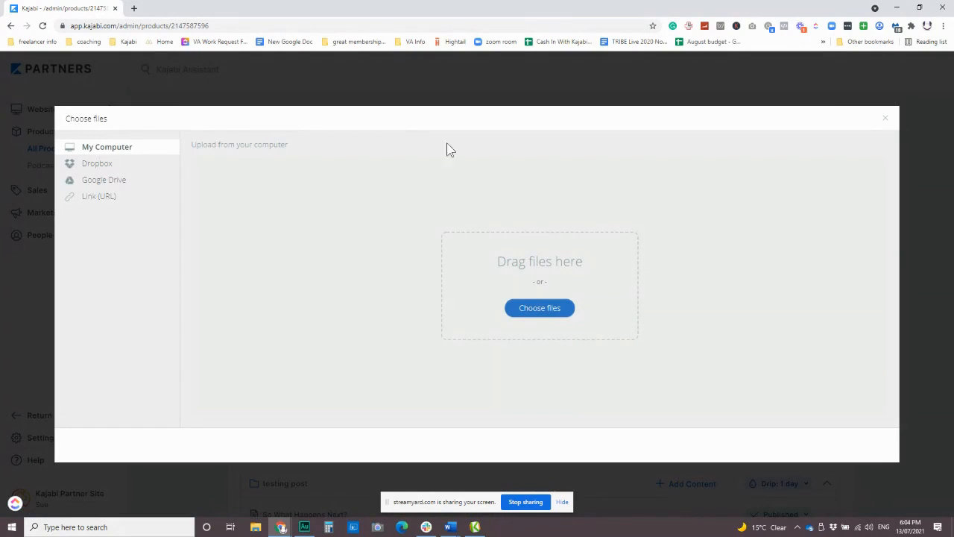
click(887, 121)
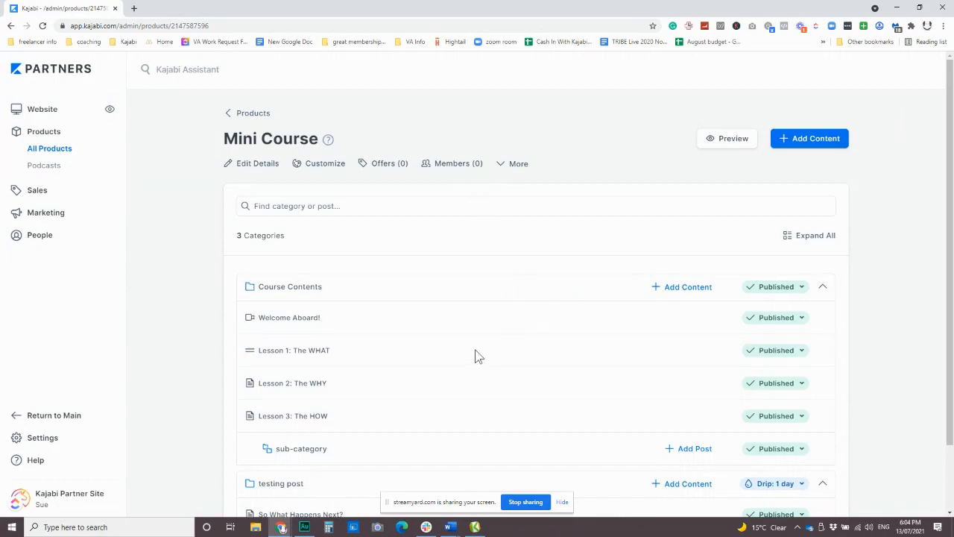
Open the "Welcome Aboard!" post and examine its media, text, thumbnail, comment, download and automation settings.
scroll(475, 356, down, 1)
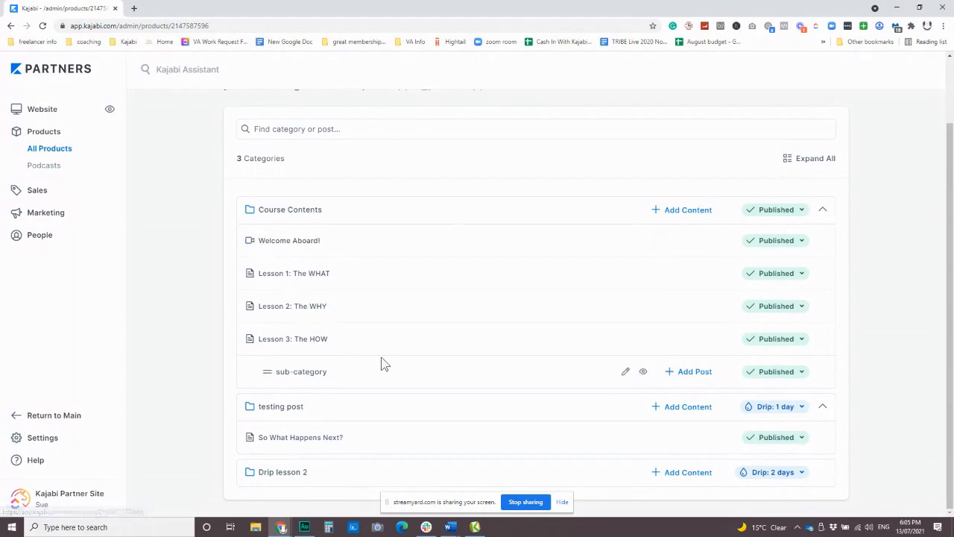
scroll(611, 348, up, 2)
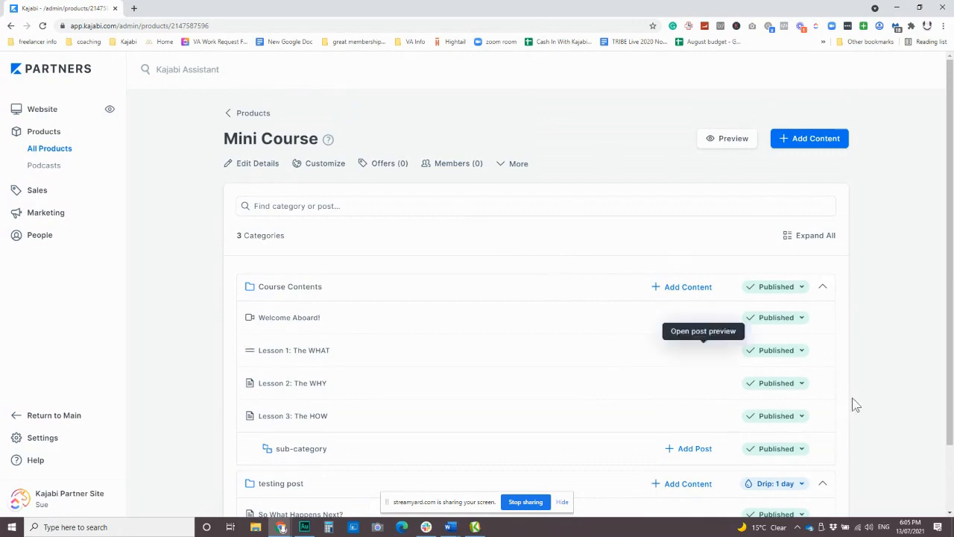
click(271, 321)
scroll(466, 261, down, 2)
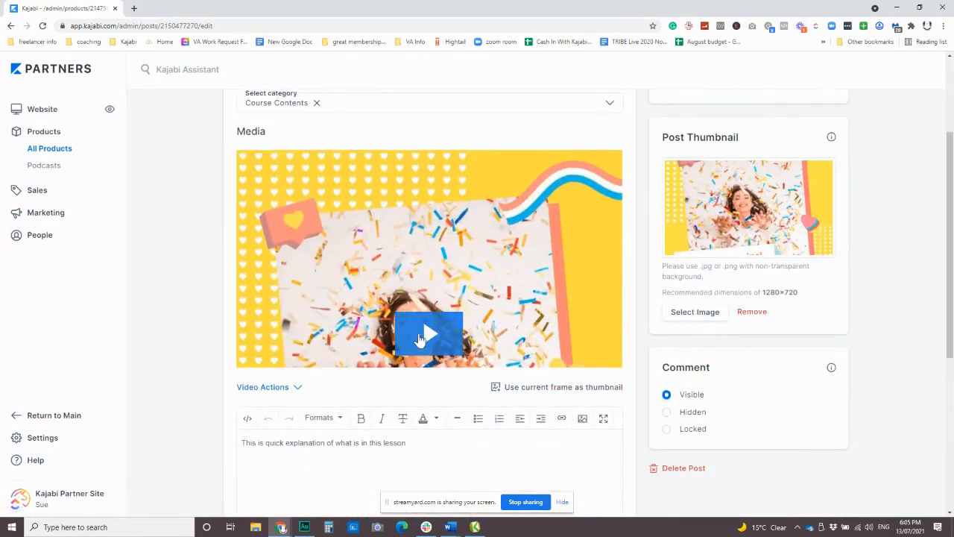
scroll(481, 376, down, 3)
scroll(481, 376, up, 4)
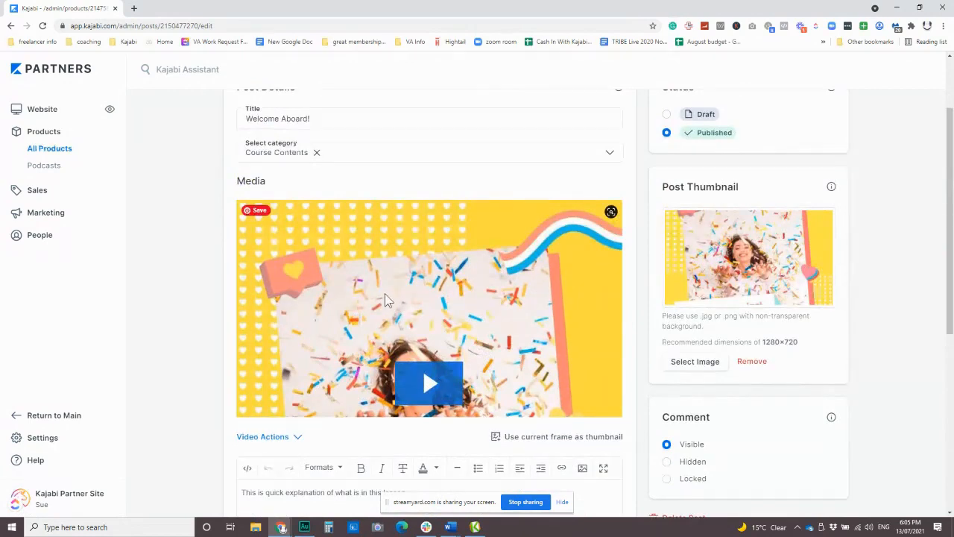
scroll(403, 307, down, 2)
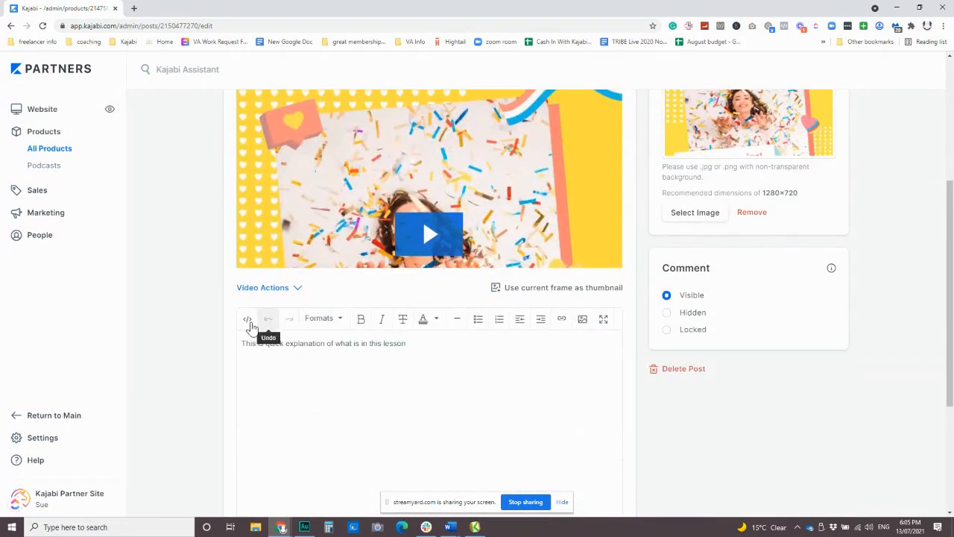
scroll(466, 370, up, 2)
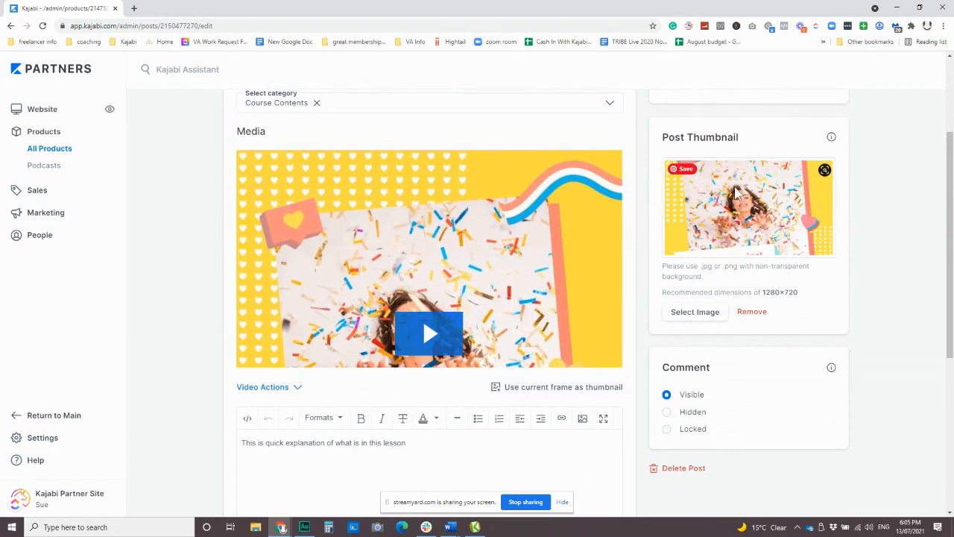
scroll(478, 254, down, 2)
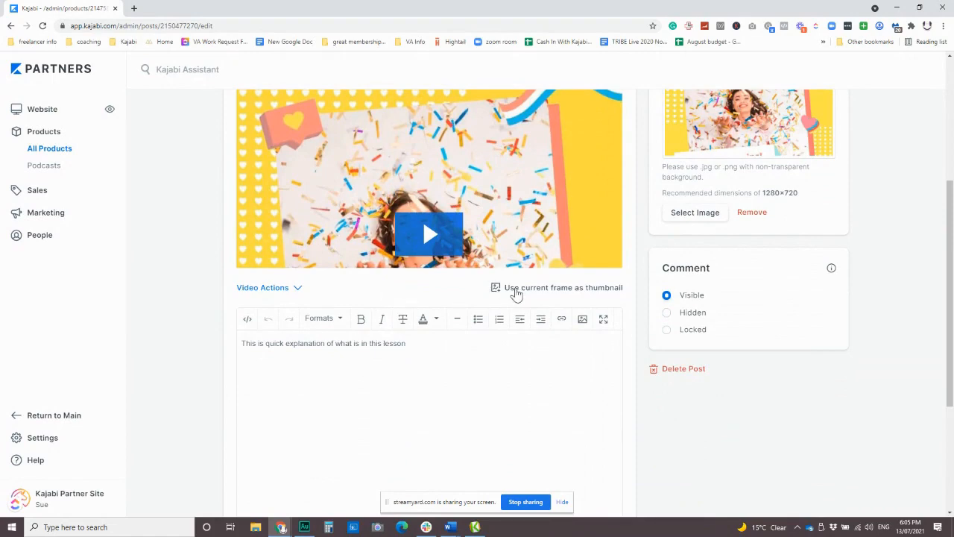
scroll(411, 277, up, 4)
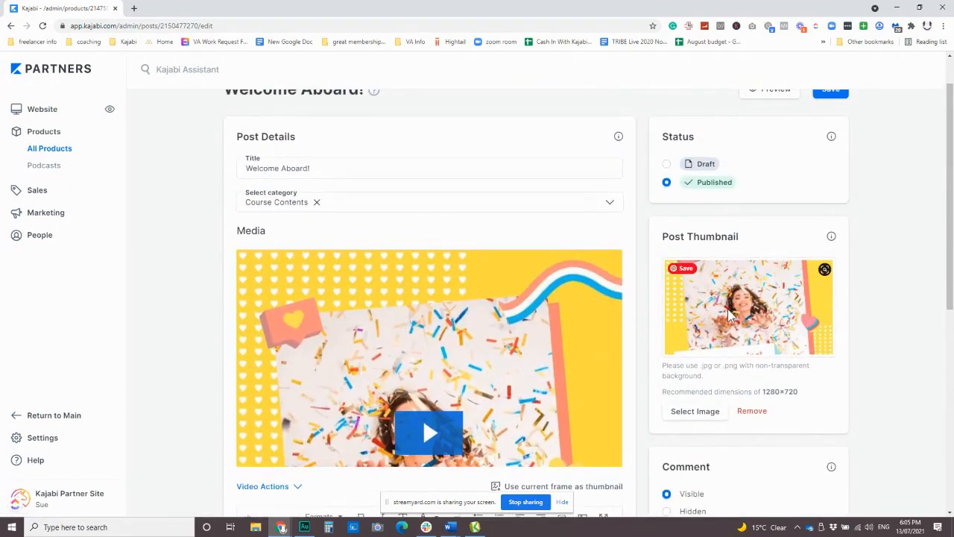
scroll(470, 326, down, 1)
scroll(469, 326, down, 5)
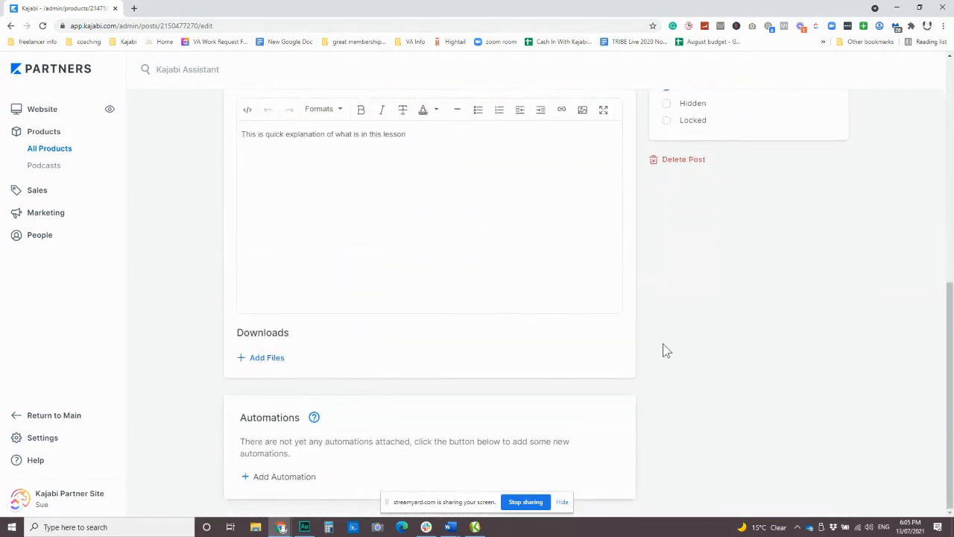
scroll(513, 363, up, 5)
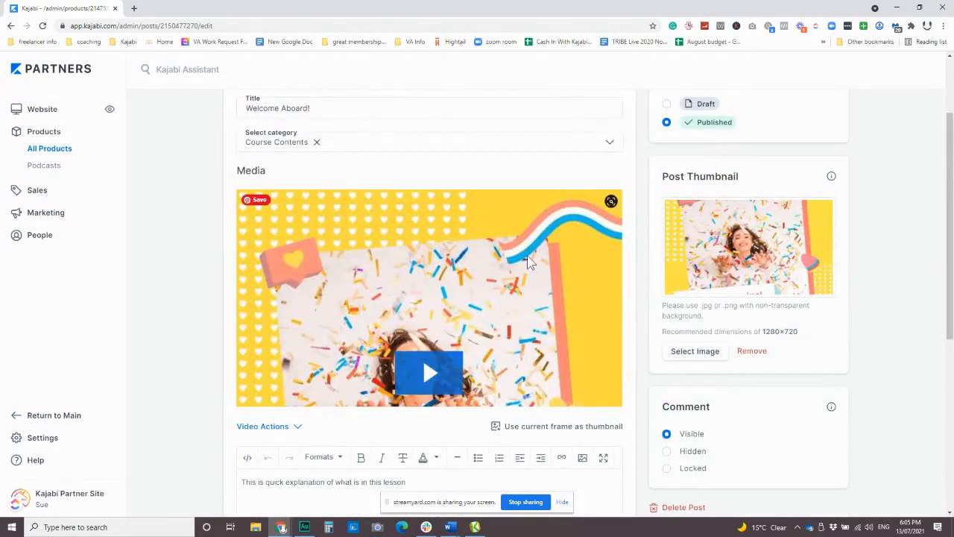
scroll(591, 181, up, 3)
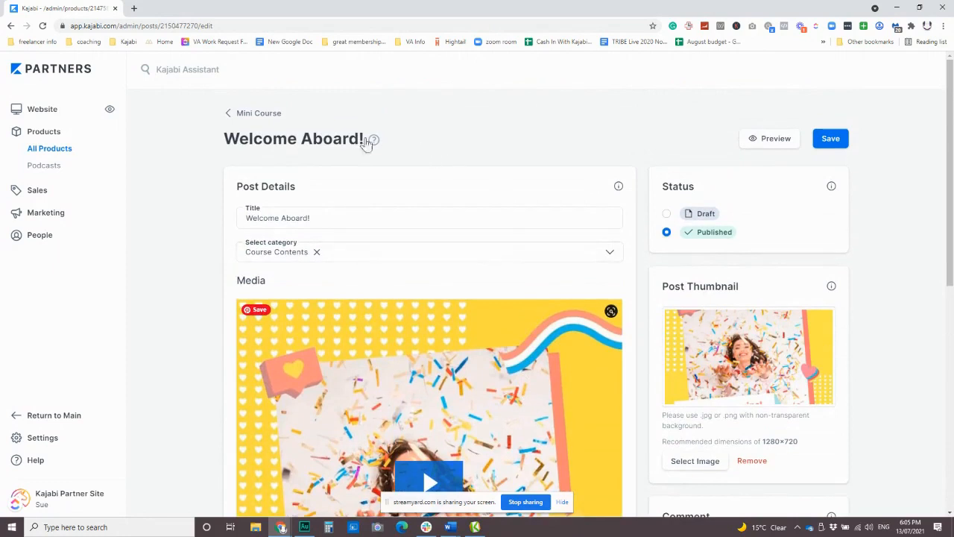
Return to the Mini Course outline and open its Customize page to review the course's live theme.
click(253, 114)
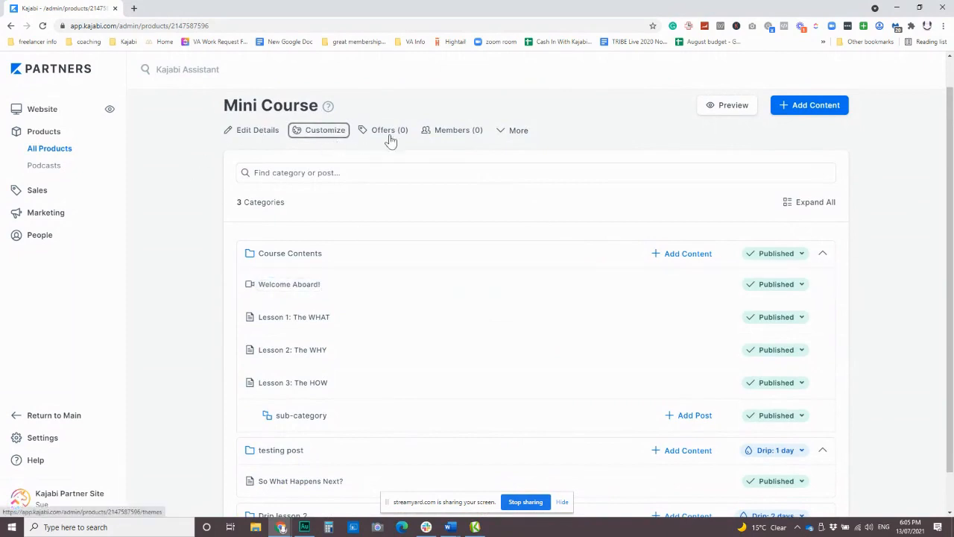
click(330, 139)
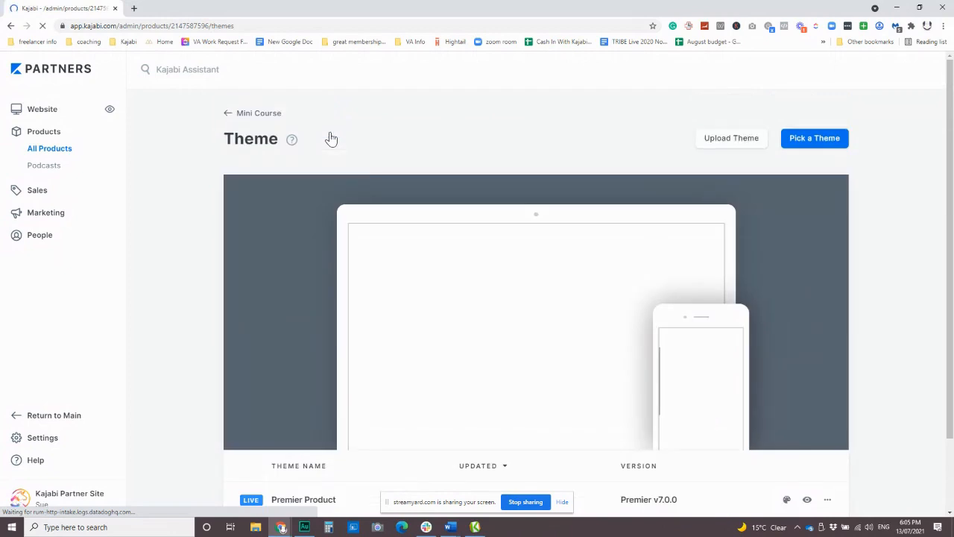
scroll(341, 224, down, 1)
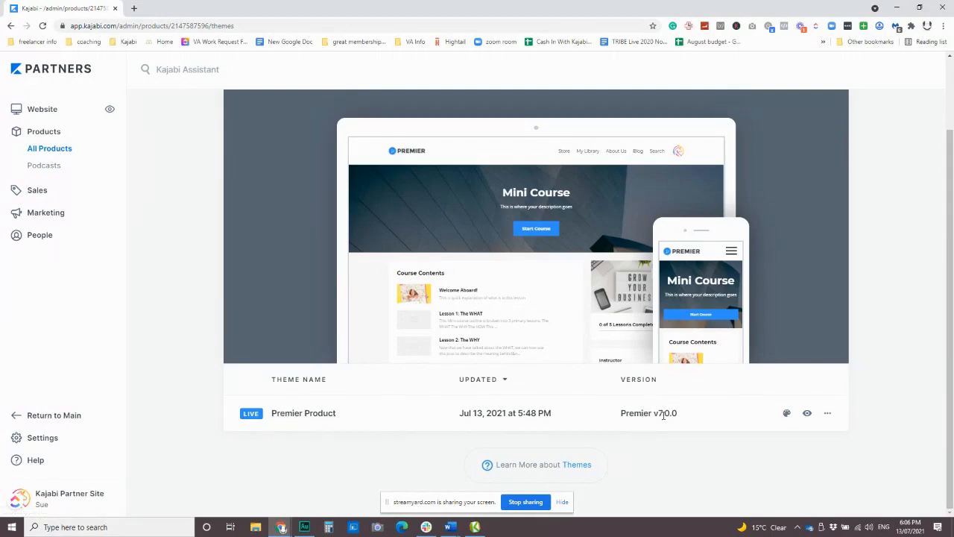
scroll(589, 416, up, 1)
mouse_move(728, 284)
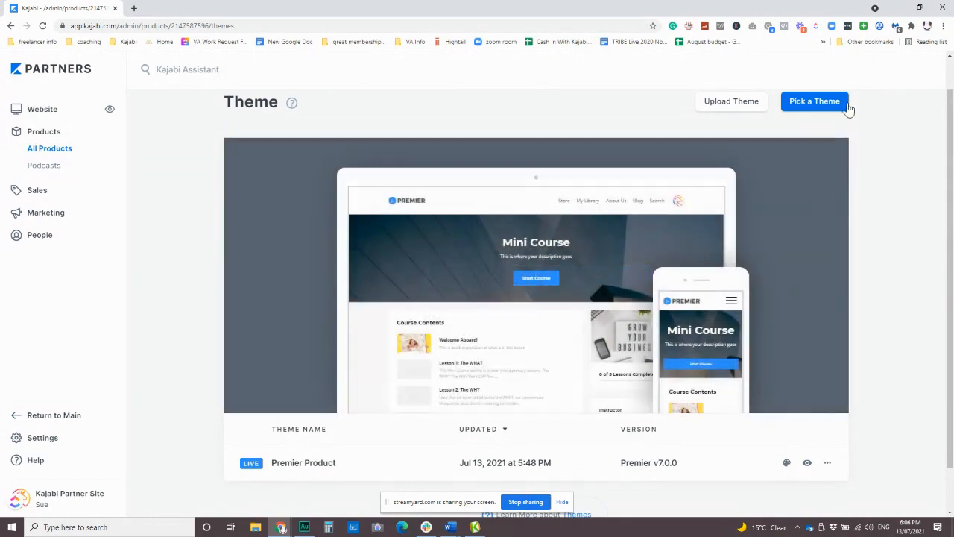
Open the theme picker for the Mini Course and browse the available free product themes.
click(823, 108)
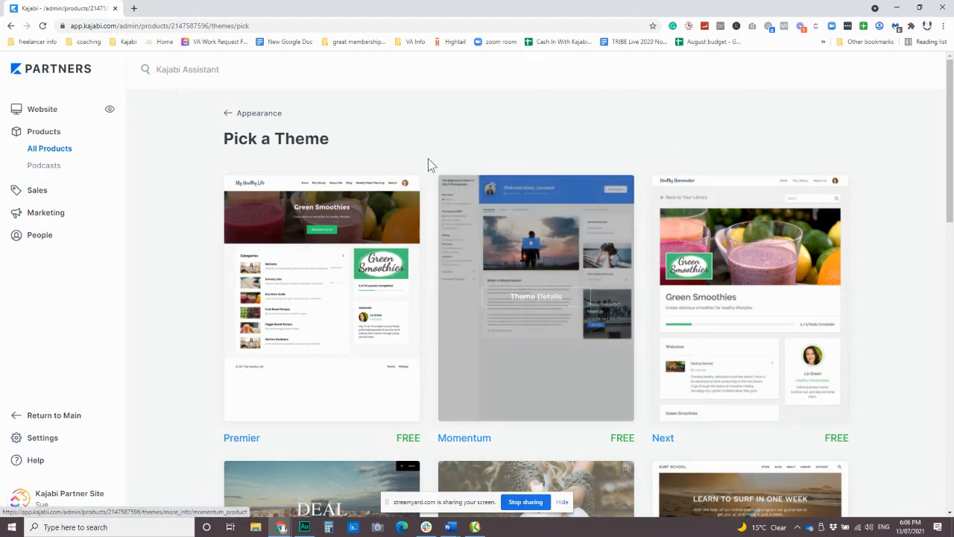
scroll(426, 160, down, 2)
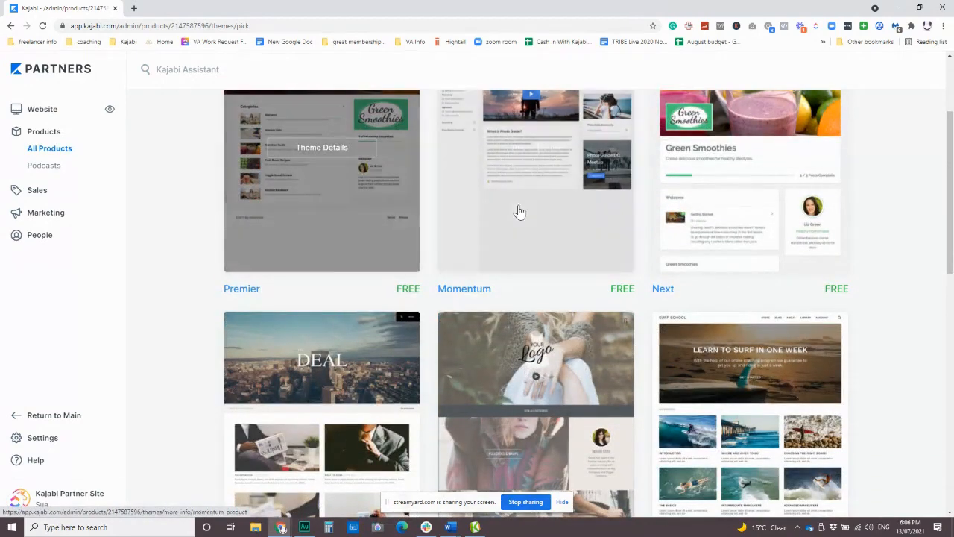
scroll(702, 256, down, 3)
scroll(706, 255, down, 6)
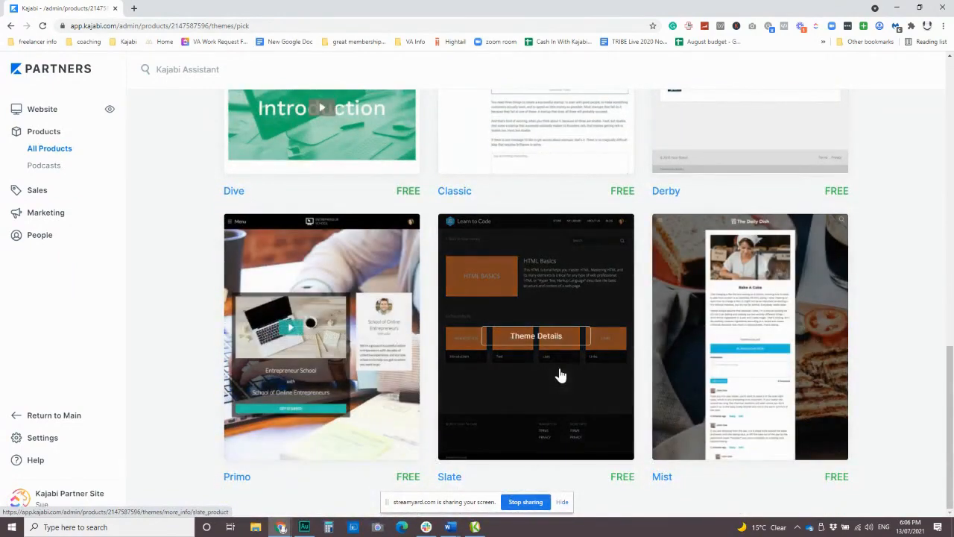
scroll(561, 371, up, 4)
scroll(566, 371, up, 7)
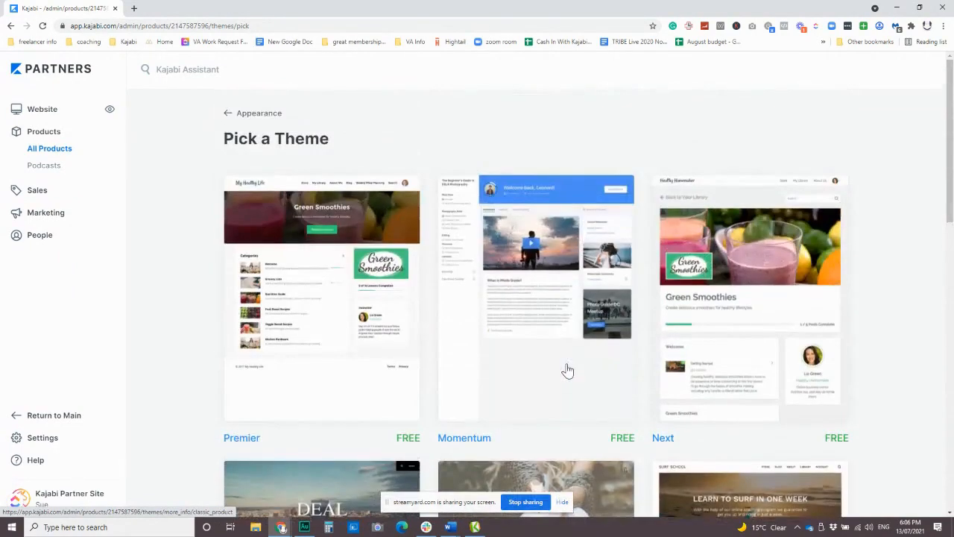
scroll(548, 359, down, 1)
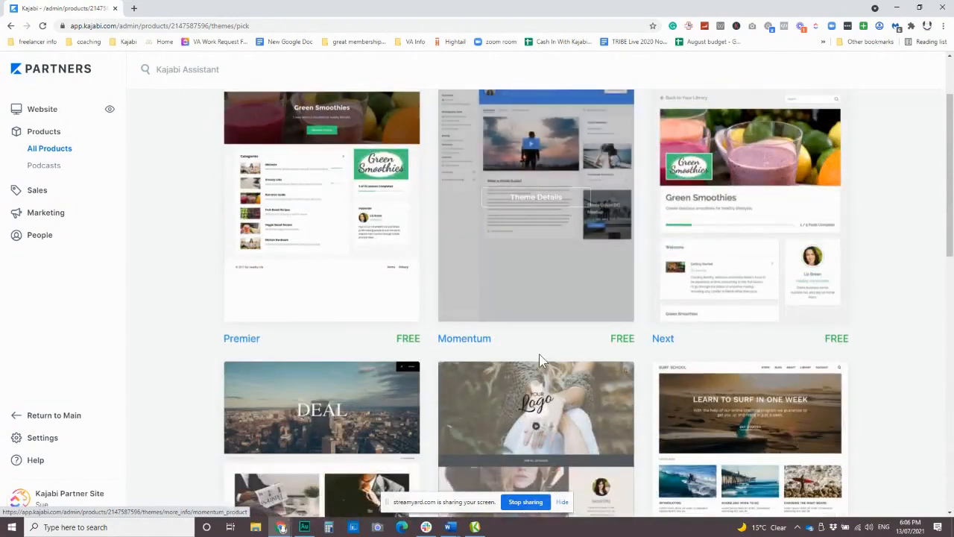
scroll(544, 360, up, 1)
scroll(522, 358, down, 1)
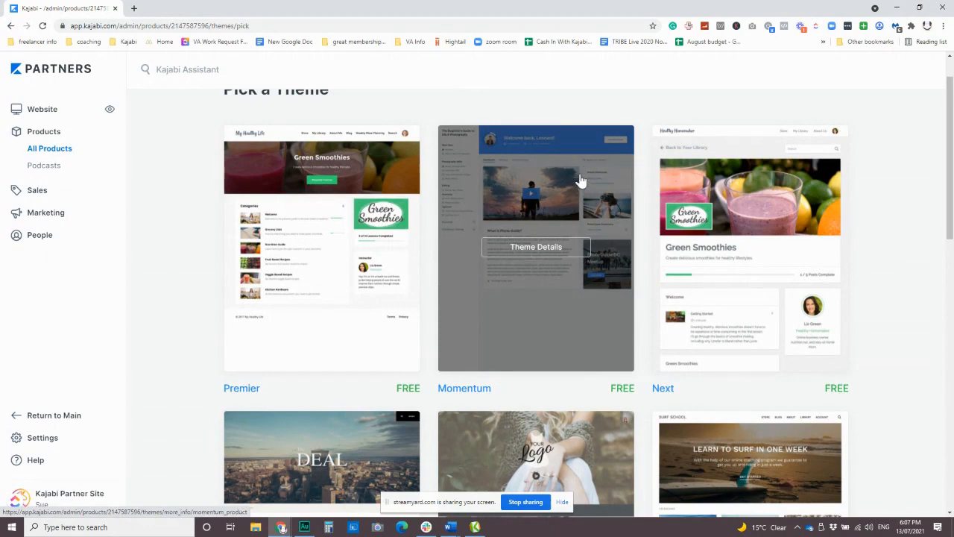
Examine the Momentum theme's details and gallery previews, and return to the theme list.
click(552, 256)
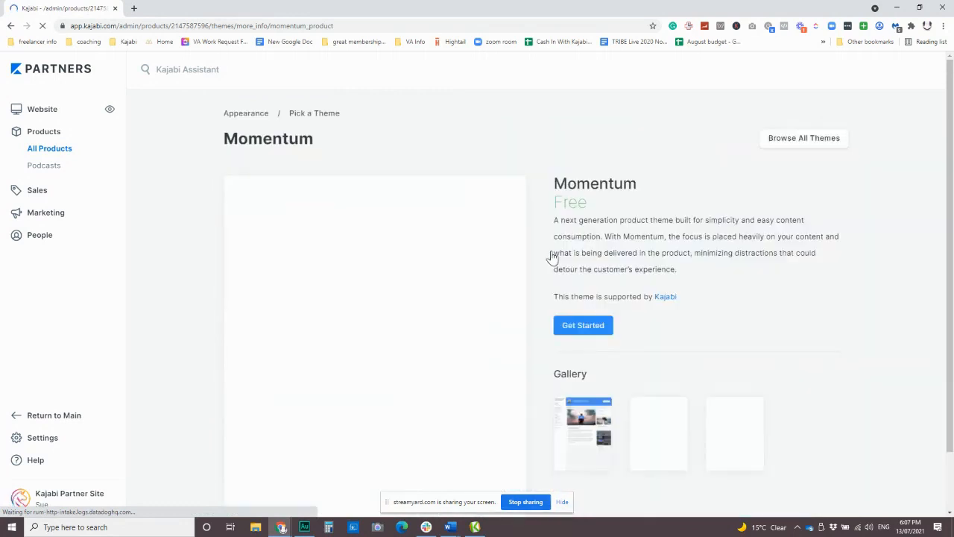
scroll(537, 253, down, 1)
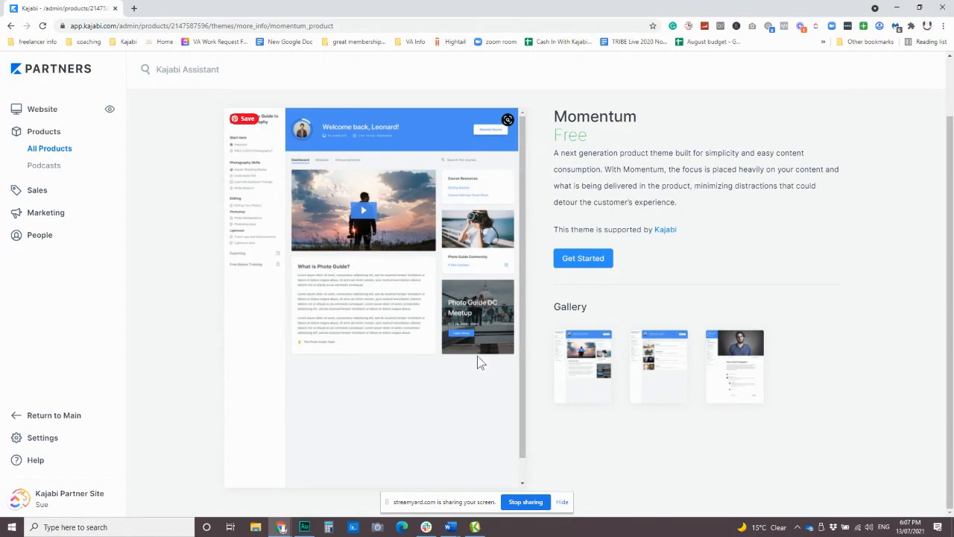
click(658, 374)
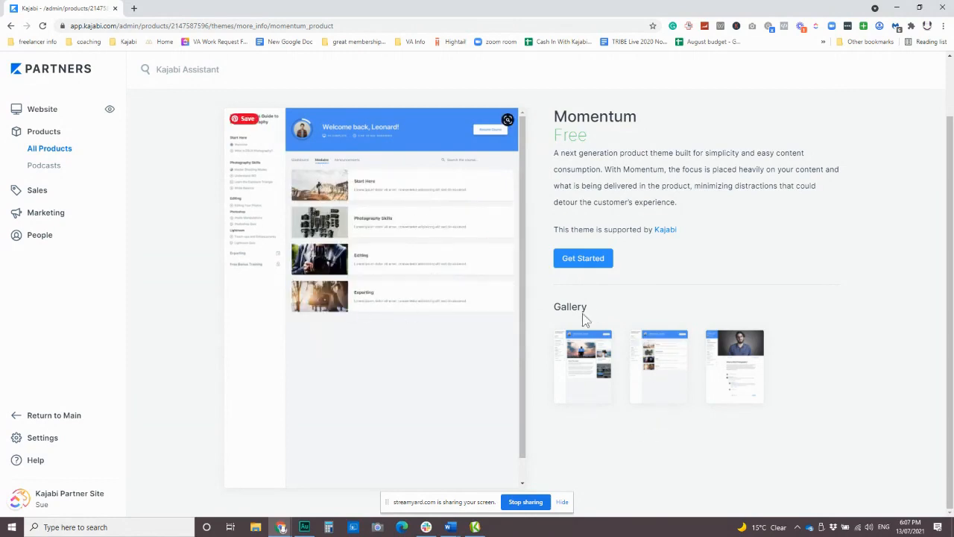
click(738, 373)
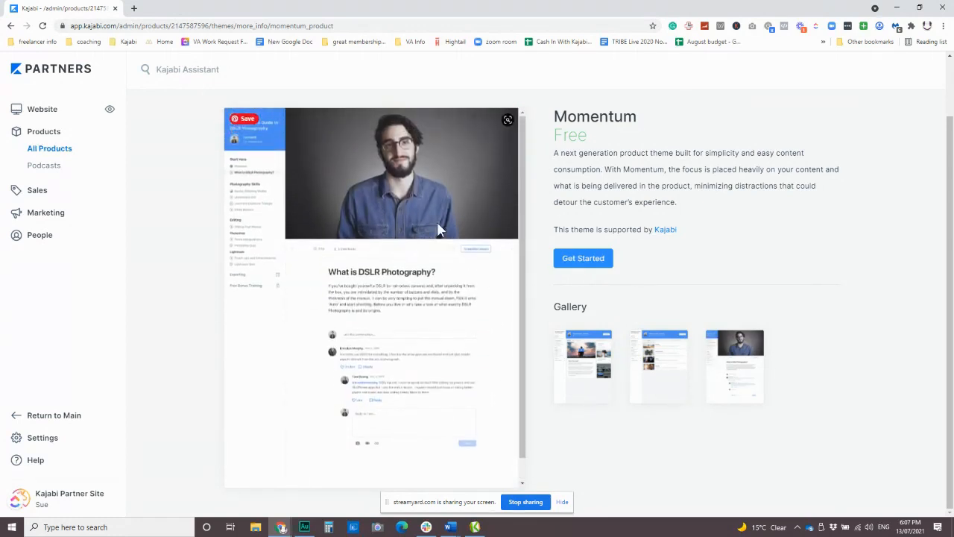
click(10, 28)
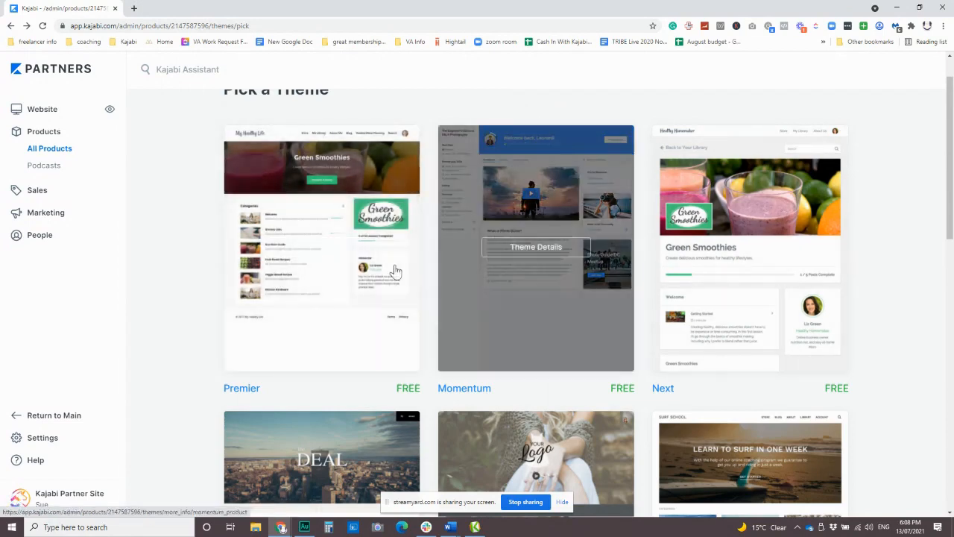
Examine the Premier theme's details and gallery previews, and return to the Mini Course's Theme page without picking a new theme.
click(315, 254)
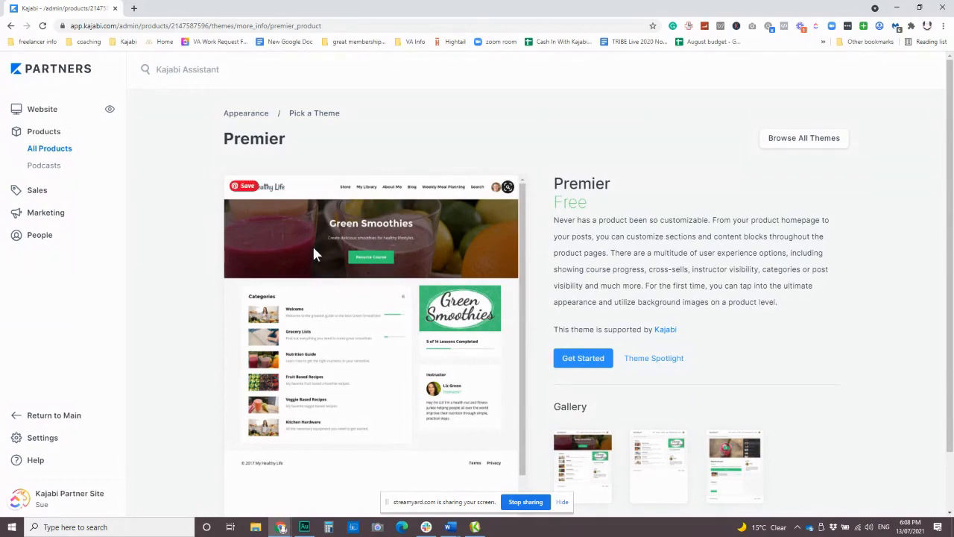
scroll(400, 265, down, 2)
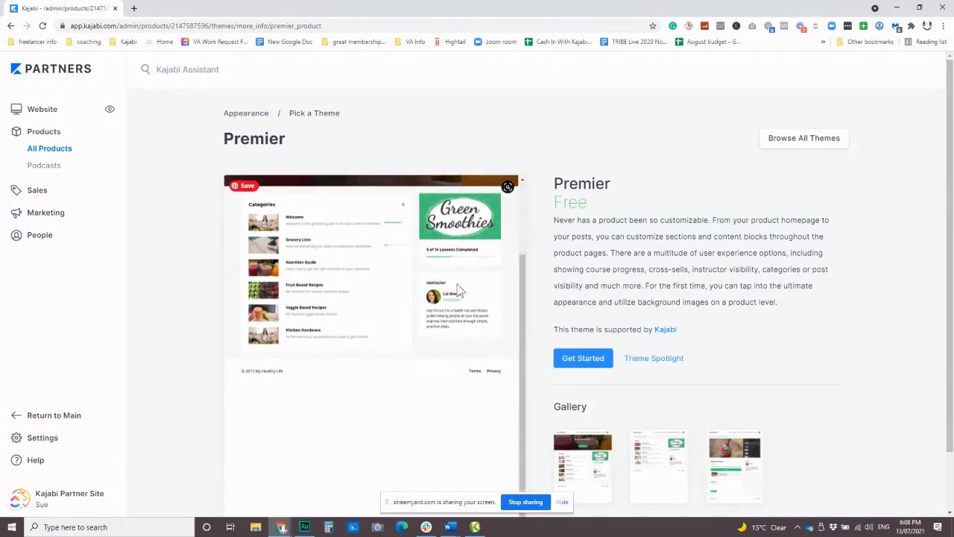
scroll(569, 200, down, 1)
scroll(559, 216, up, 1)
scroll(372, 298, up, 2)
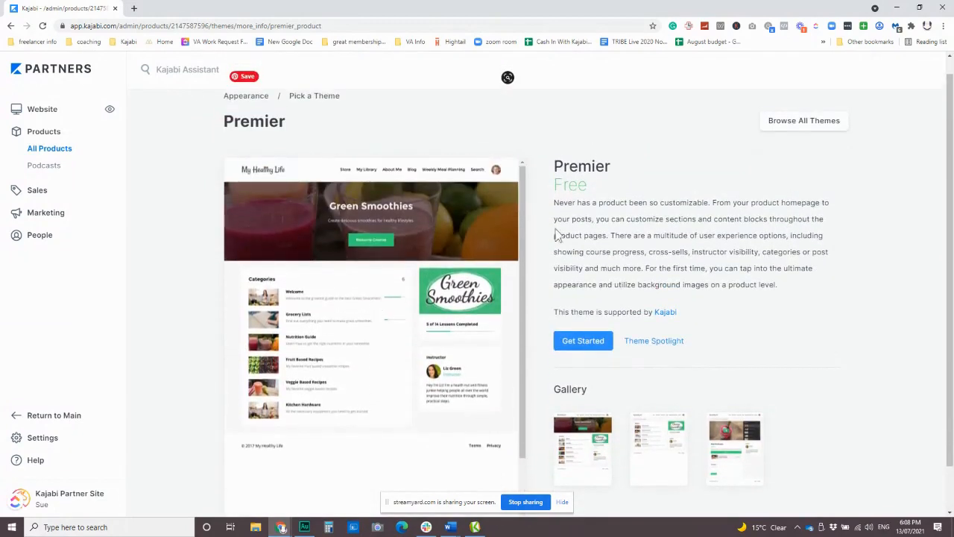
scroll(557, 234, down, 1)
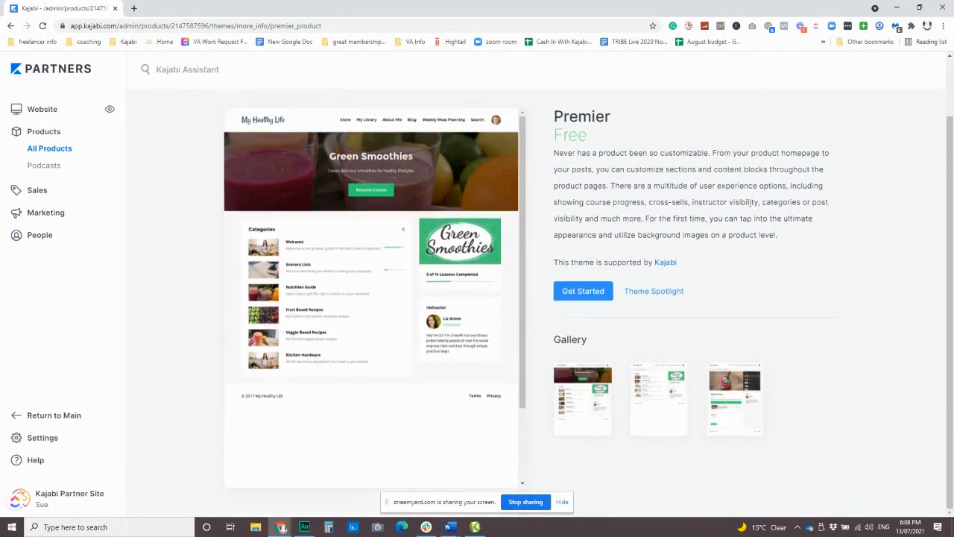
click(666, 412)
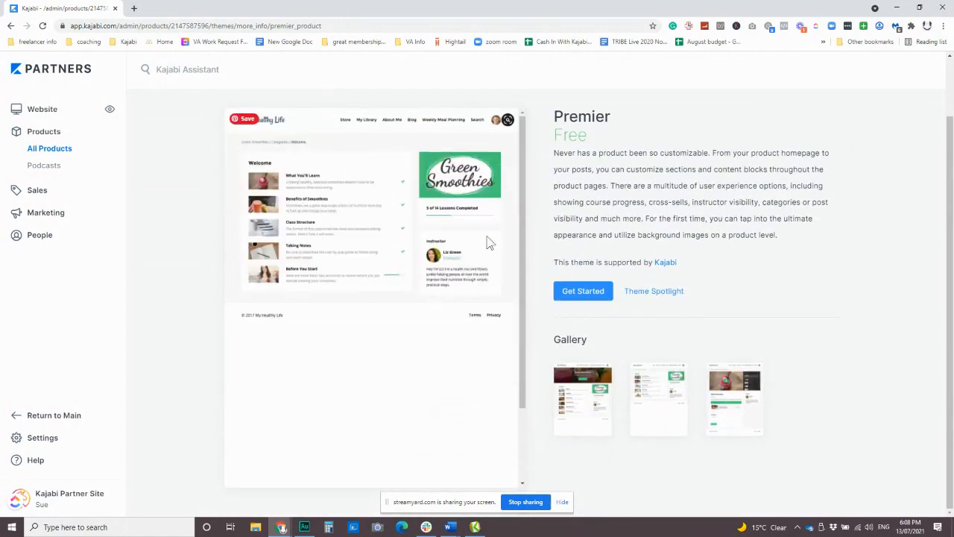
click(596, 409)
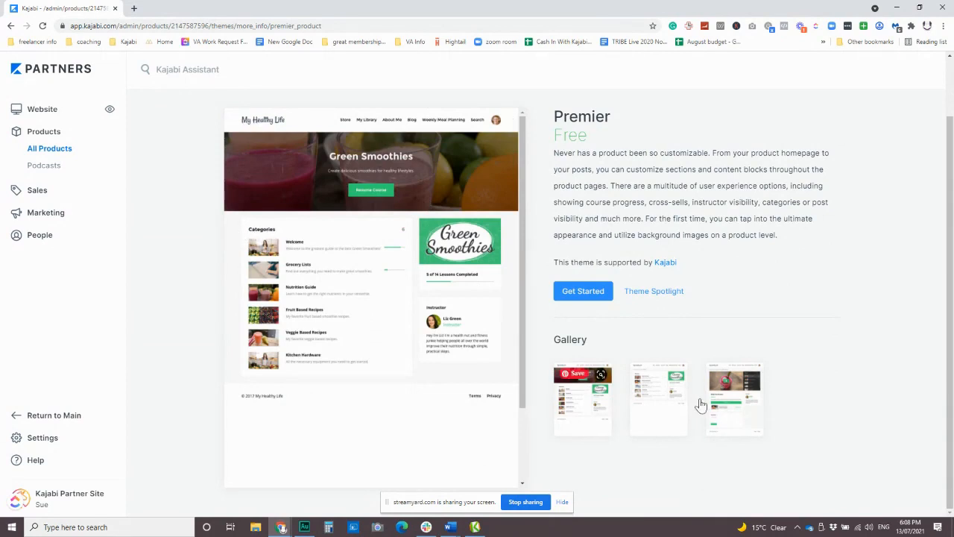
click(734, 395)
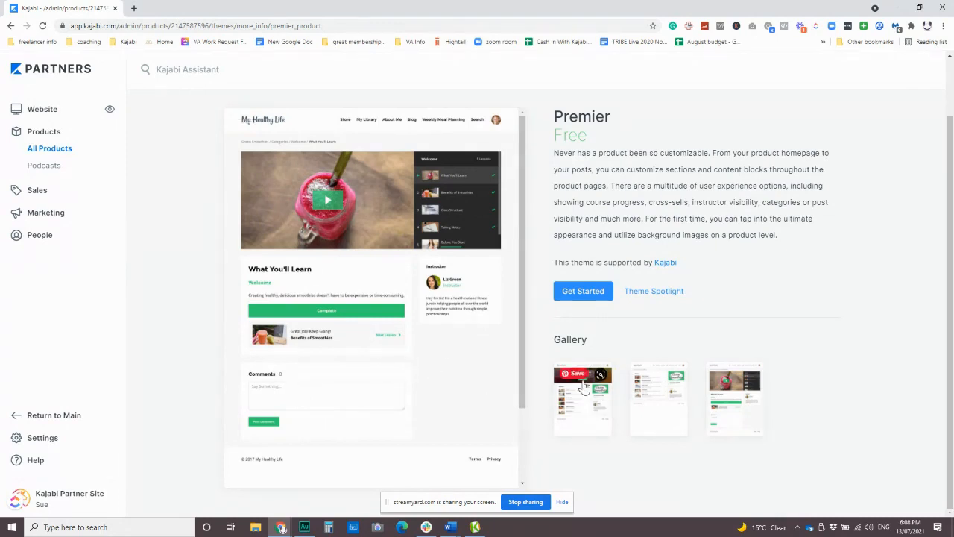
click(10, 26)
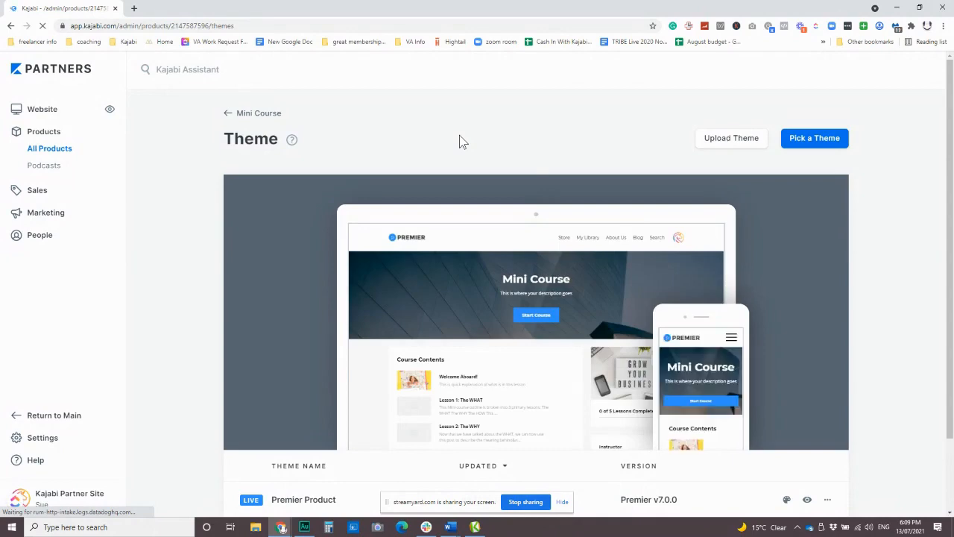
View the additional options of the live Premier Product theme and close them without choosing any.
scroll(514, 182, down, 1)
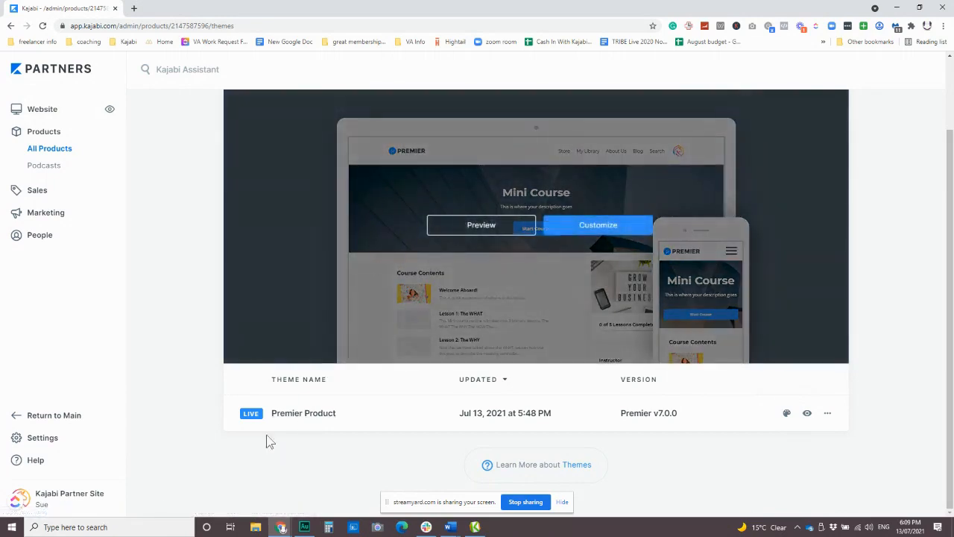
mouse_move(432, 230)
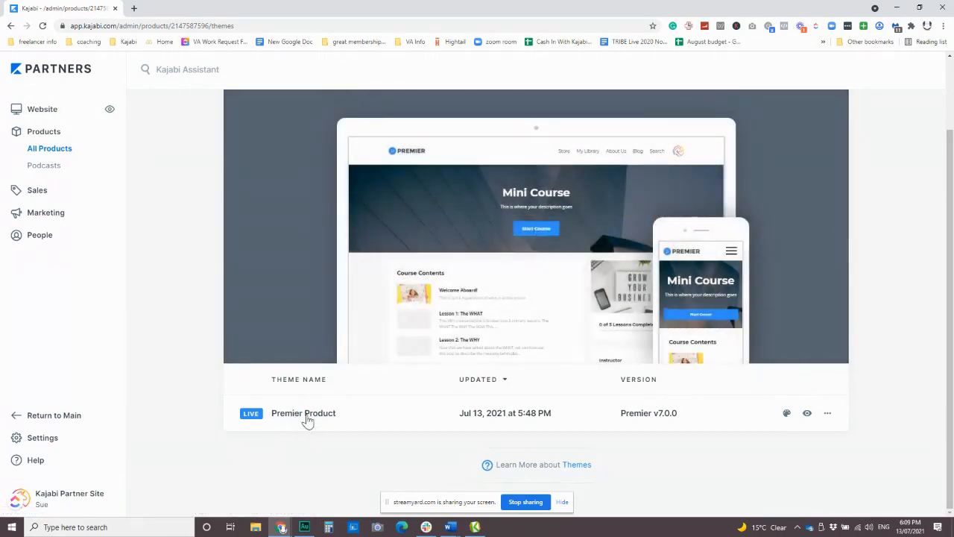
click(827, 416)
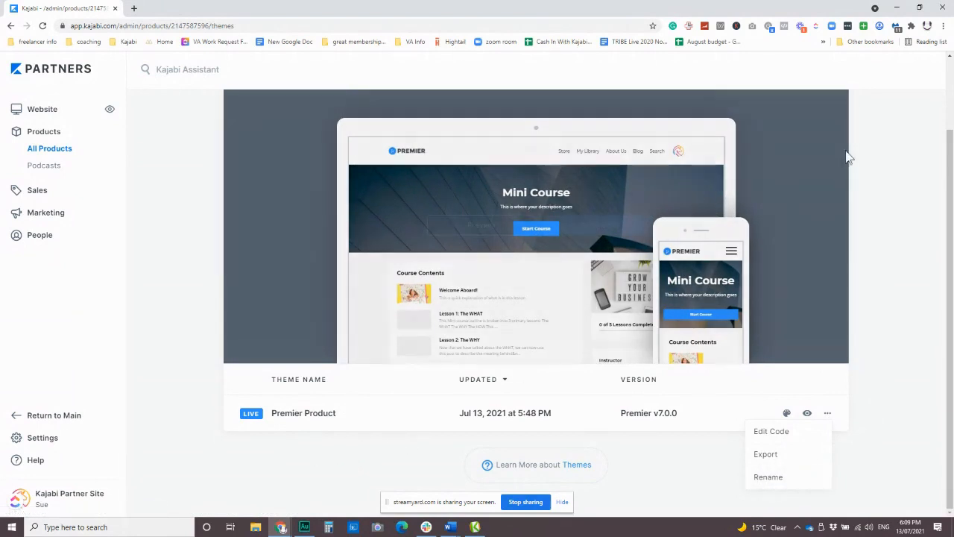
click(899, 214)
scroll(894, 216, up, 2)
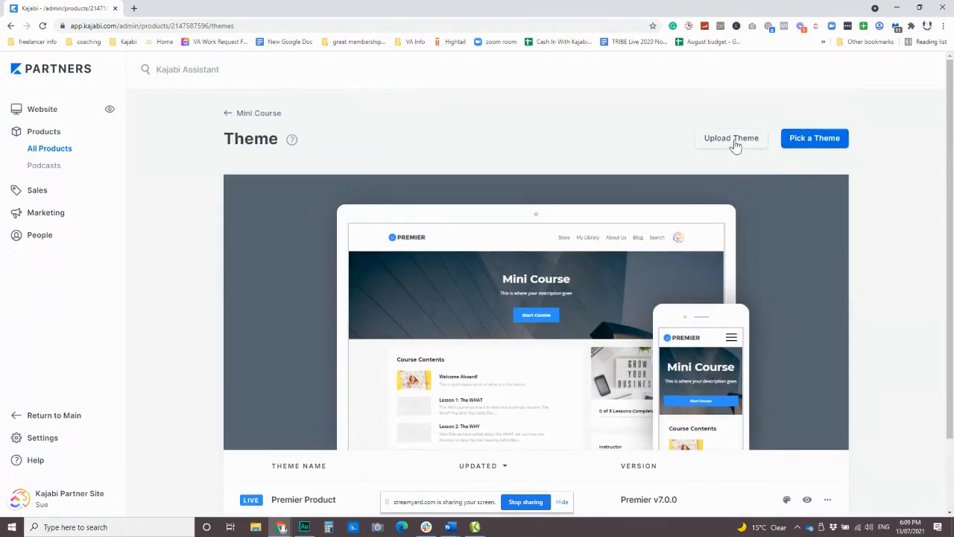
Open the live Premier Product theme for customization.
scroll(470, 266, down, 1)
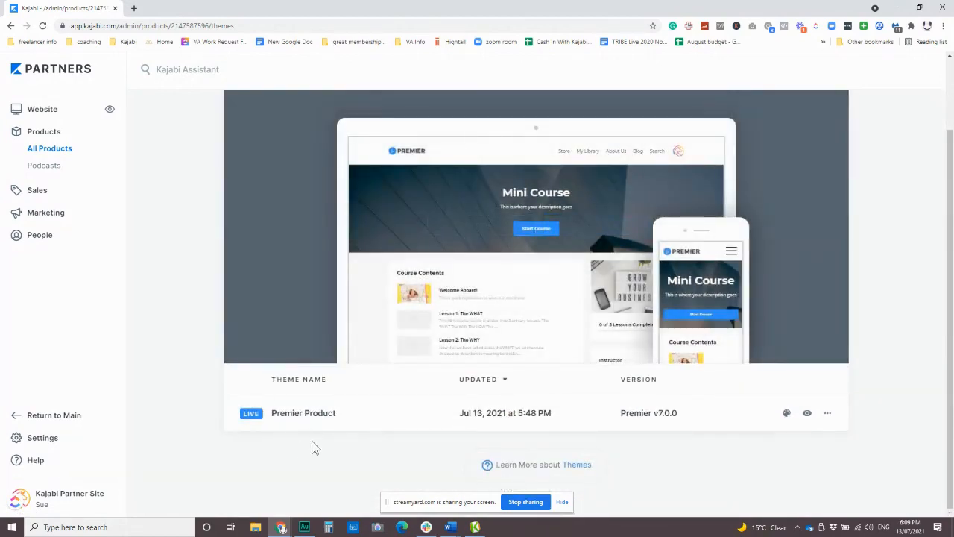
mouse_move(663, 197)
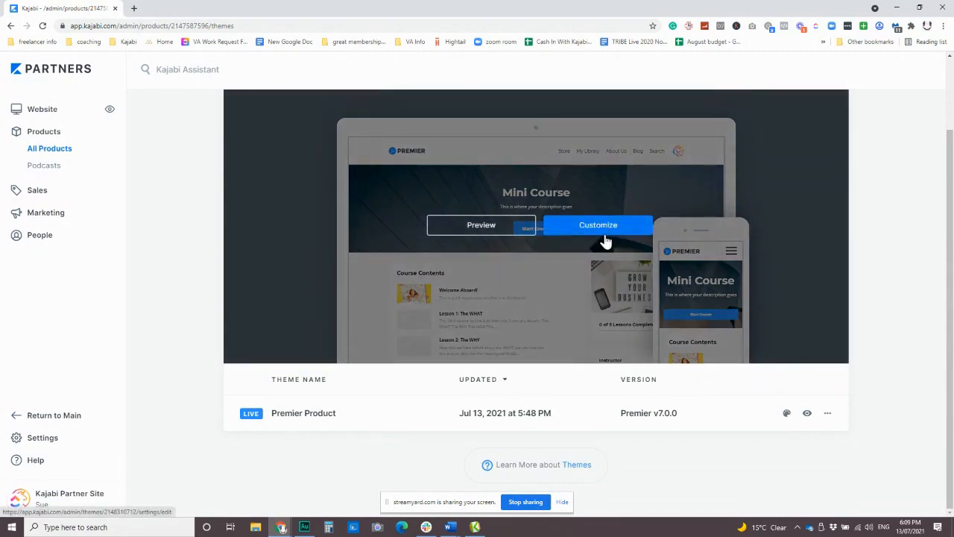
click(596, 229)
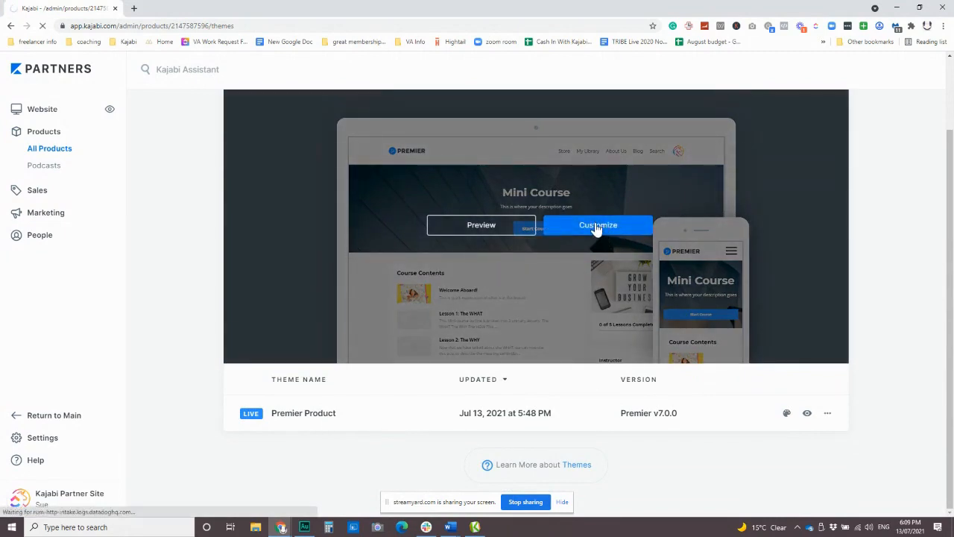
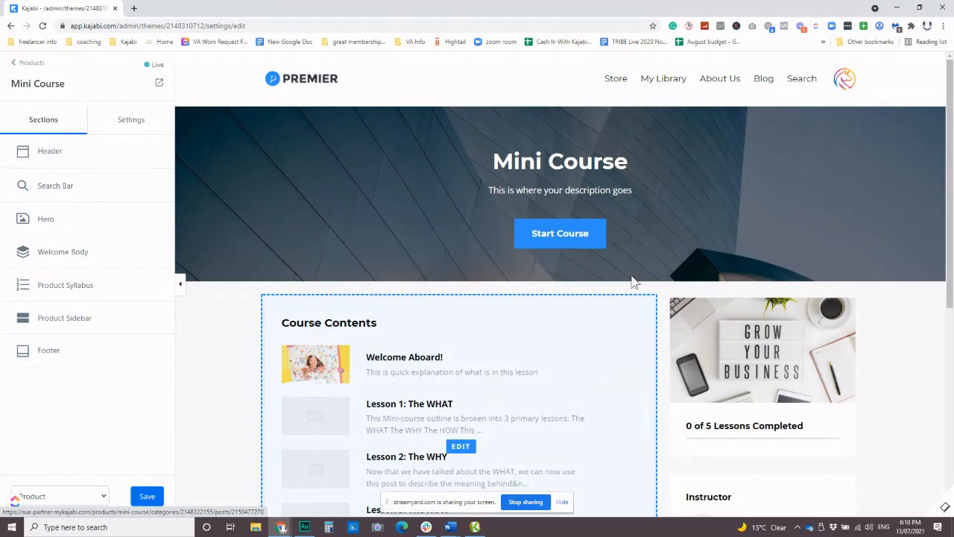
Switch the header logo to text reading "Unicorn Mini Course" and set its logo action to Product Home.
click(304, 79)
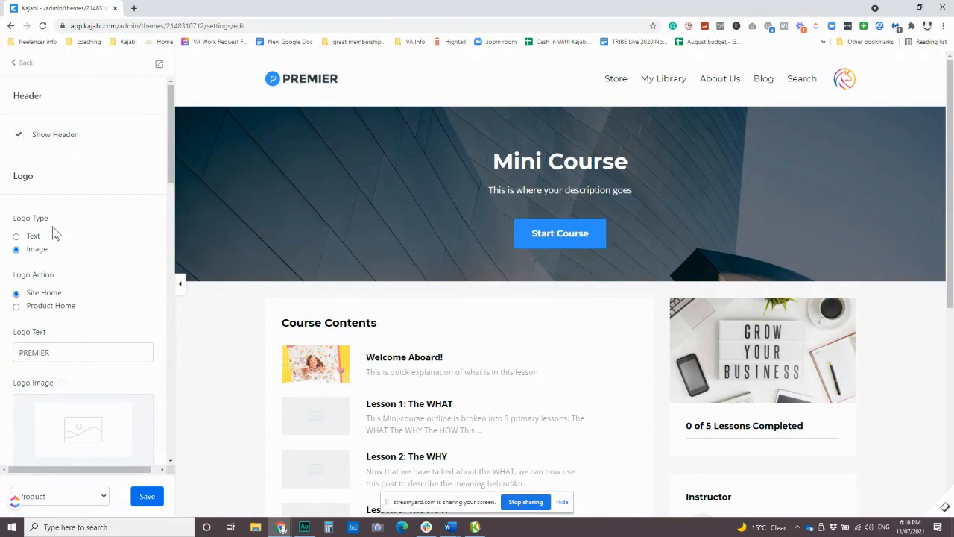
scroll(100, 350, down, 2)
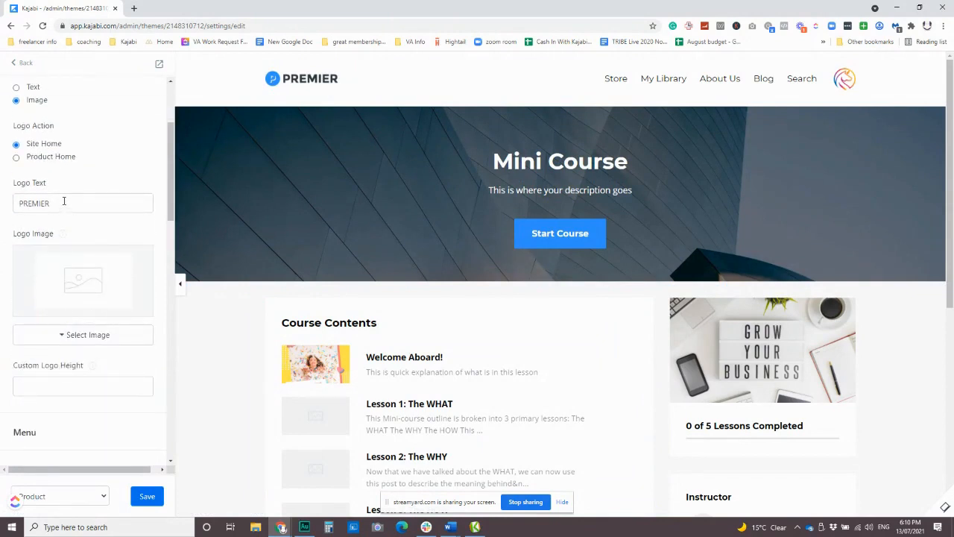
scroll(64, 202, up, 2)
click(17, 186)
drag(79, 302, 4, 301)
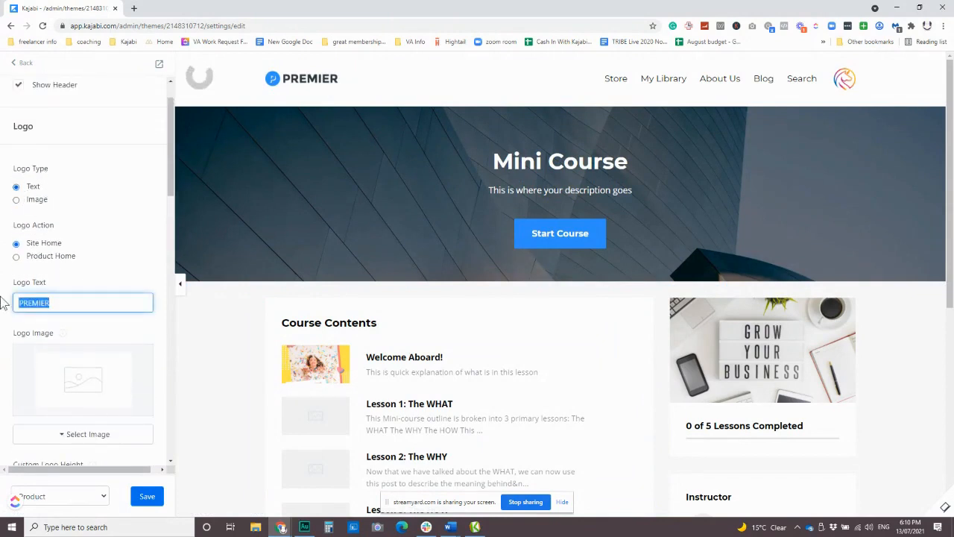
text(Unicorn Min)
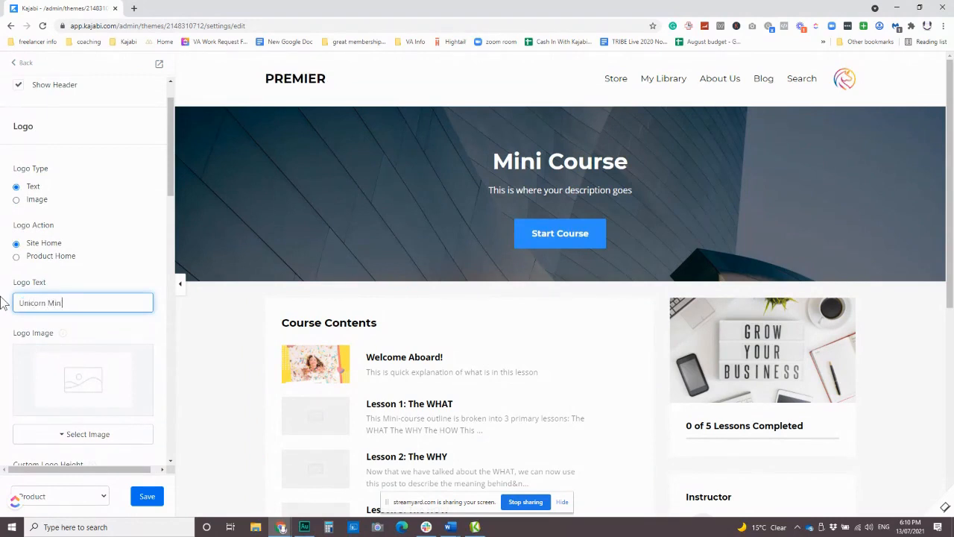
text(i Course)
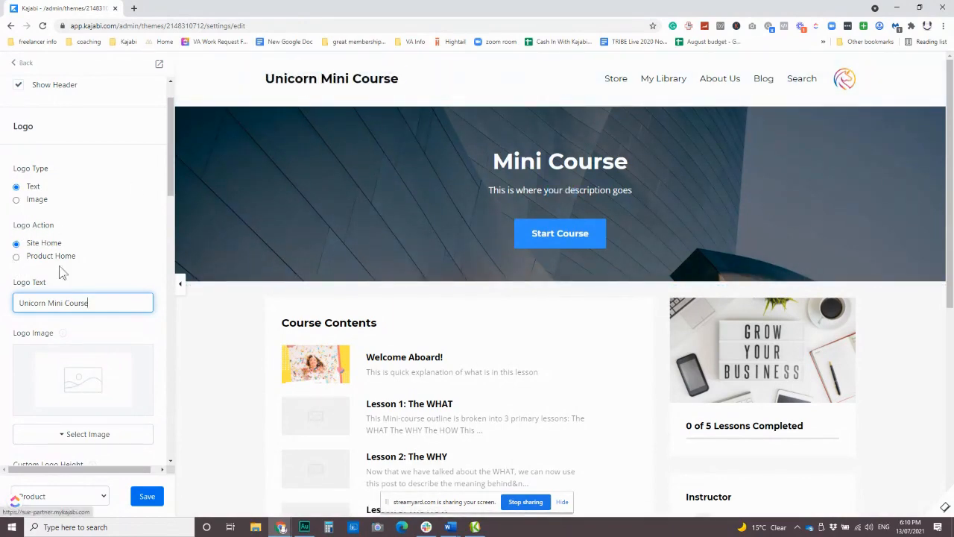
click(18, 259)
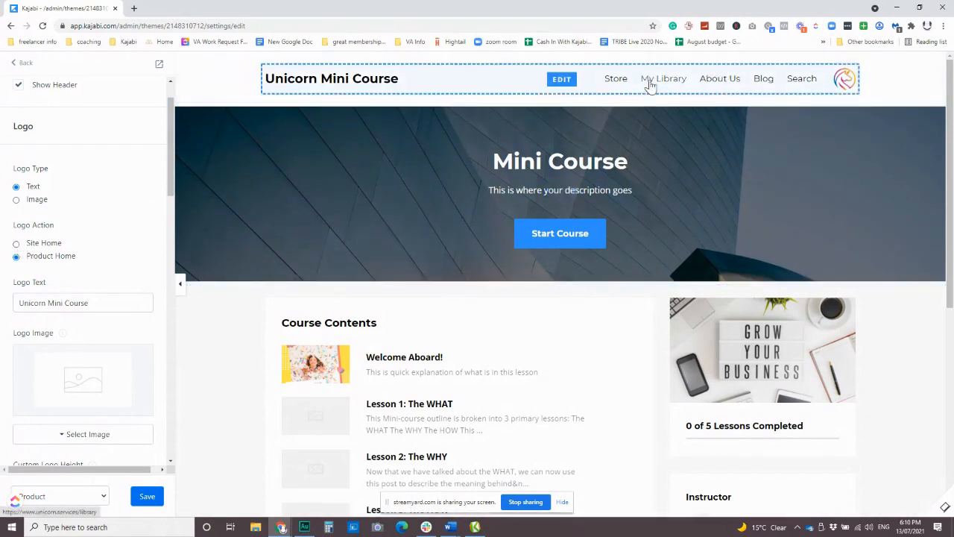
Remove Main Menu from the header's menu setting, leaving no menu selected.
click(730, 84)
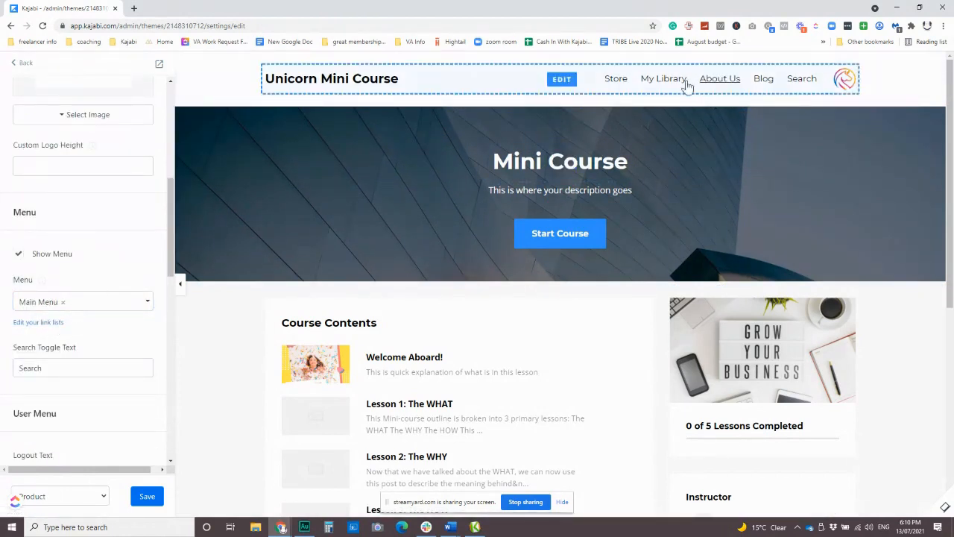
click(64, 302)
click(112, 257)
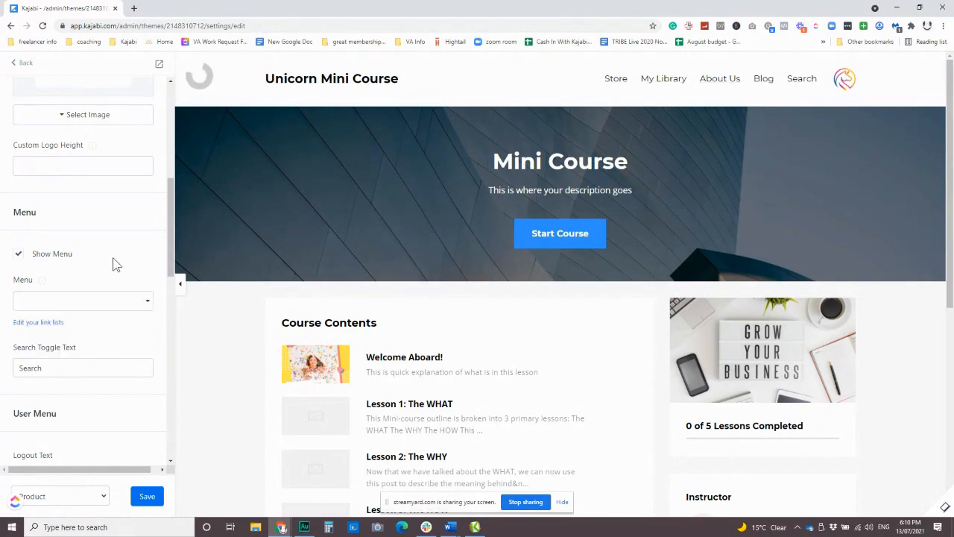
Turn off Show Menu for the header and check the settings linked to its Search item.
click(18, 254)
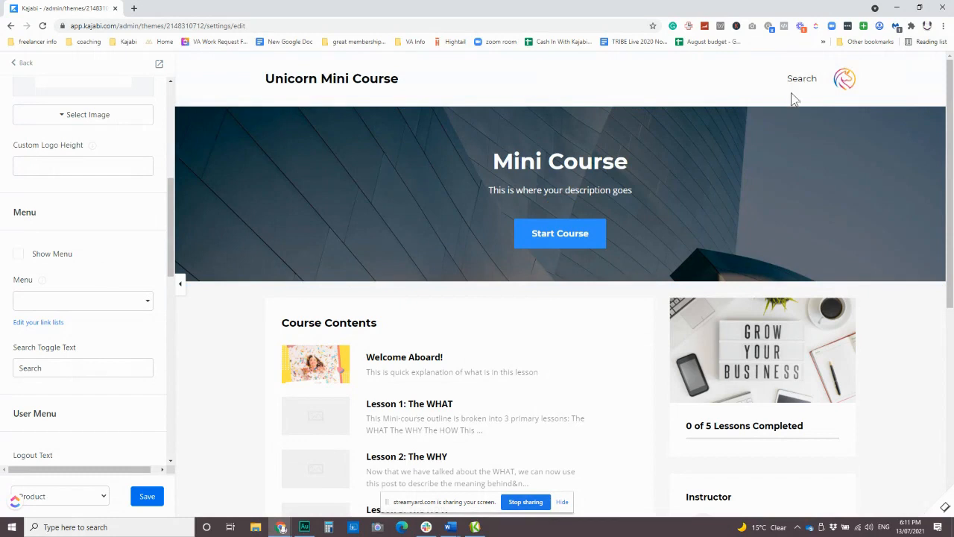
mouse_move(797, 91)
click(800, 91)
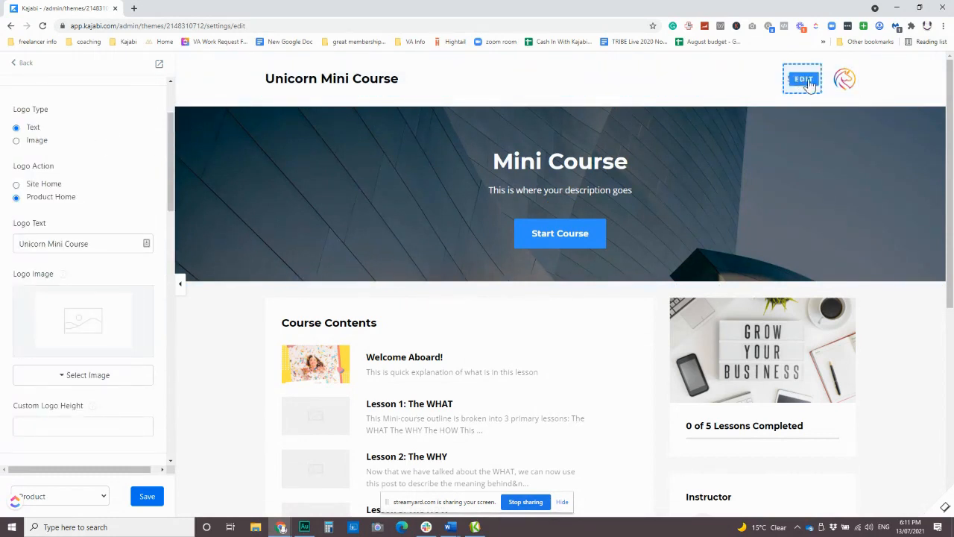
mouse_move(339, 80)
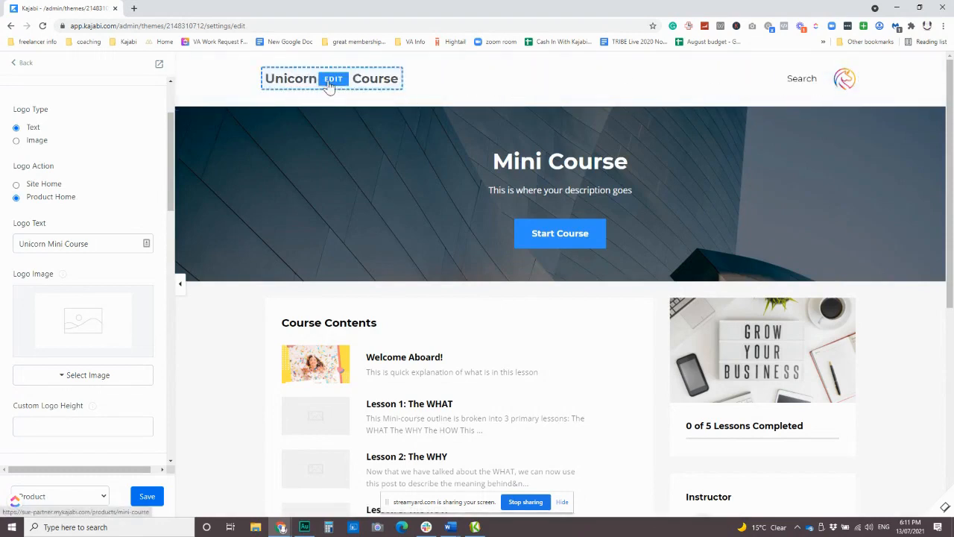
click(805, 81)
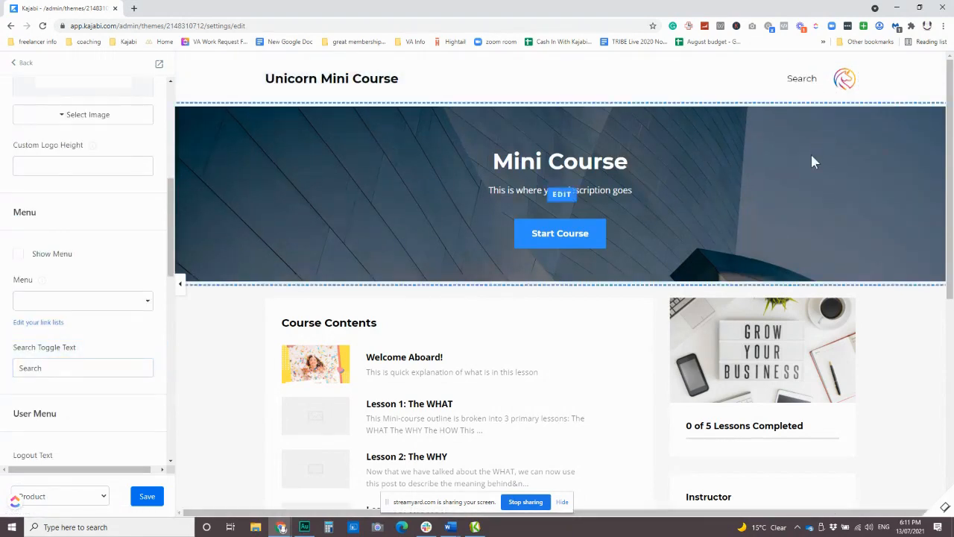
click(798, 86)
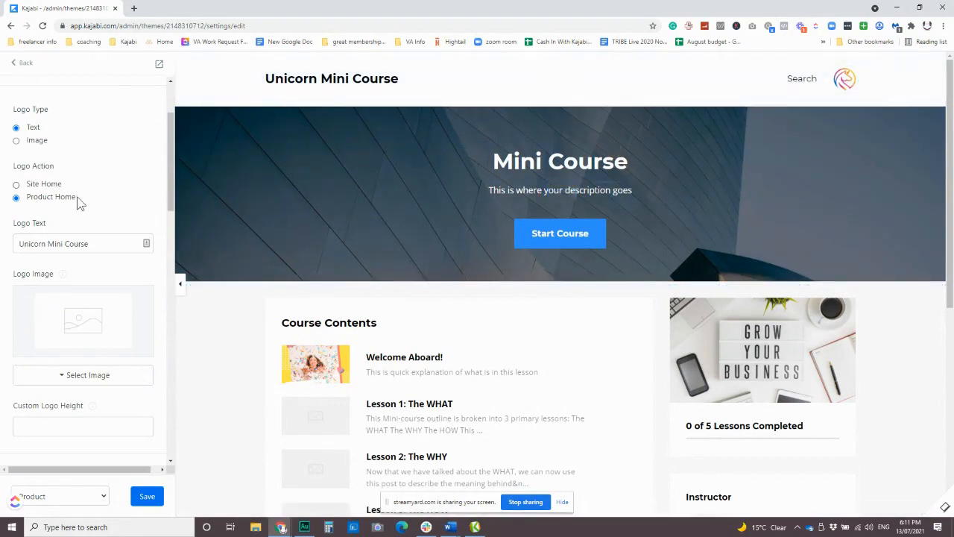
Turn off Show Header so the course page has no header.
scroll(86, 216, up, 2)
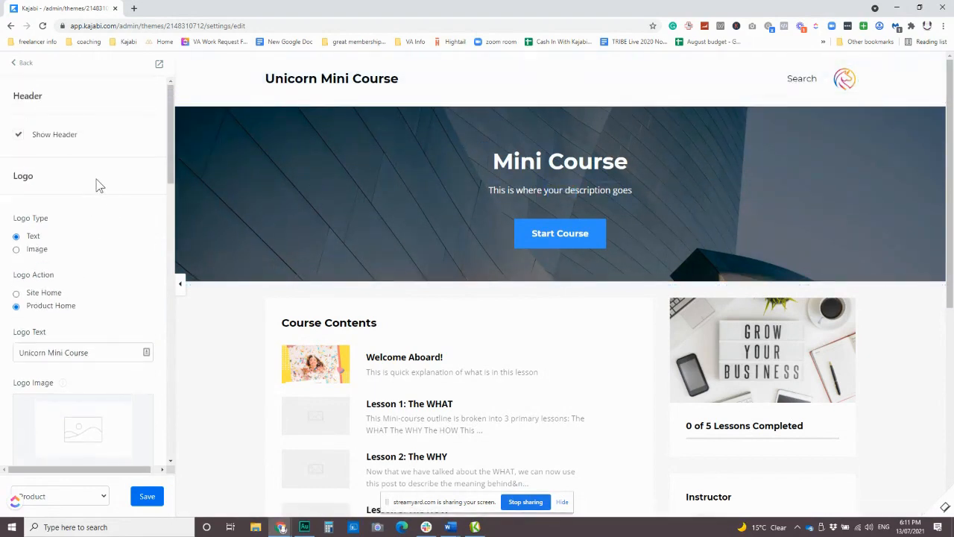
click(18, 139)
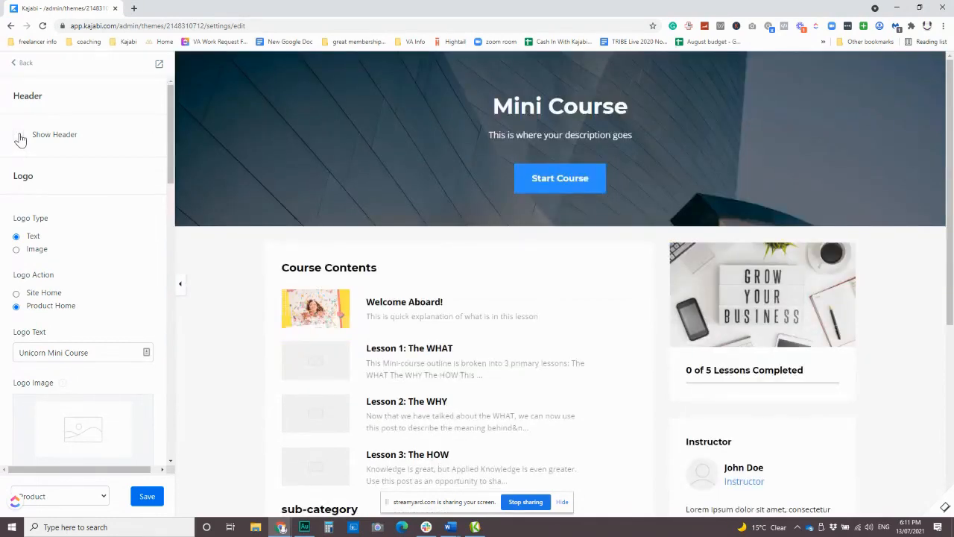
click(19, 136)
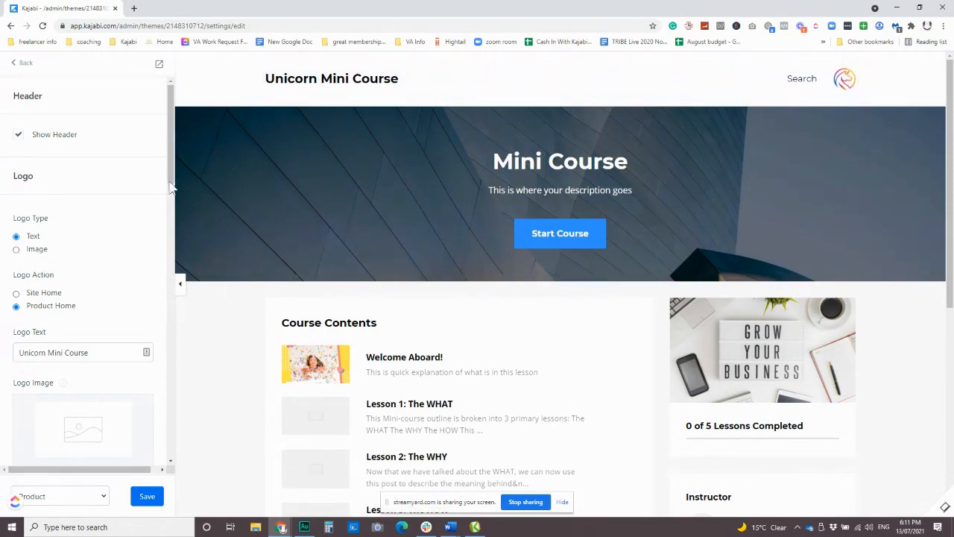
click(18, 135)
Review the remaining header settings, from Logo to Section Appearance, and open the Hero section's settings.
scroll(113, 196, down, 3)
scroll(113, 196, down, 2)
scroll(85, 333, up, 3)
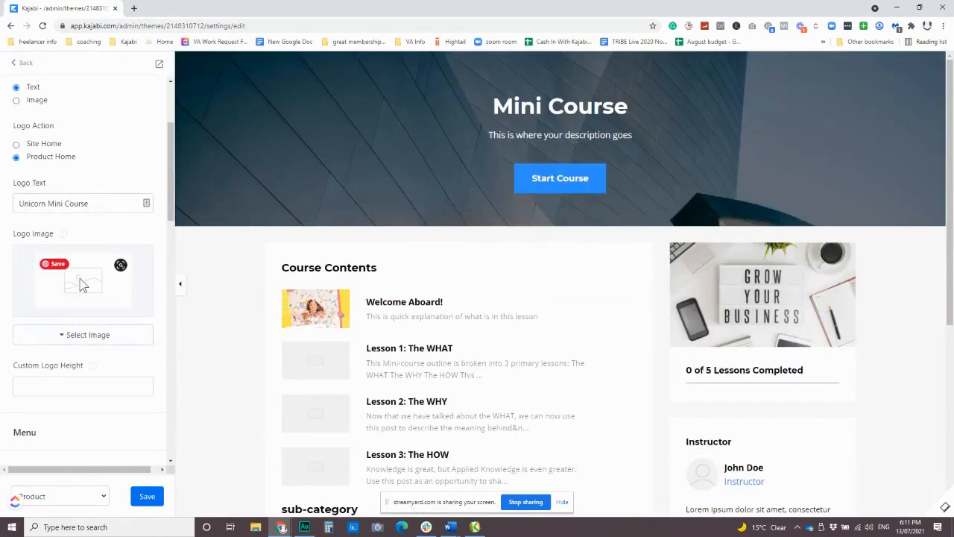
scroll(82, 283, down, 3)
scroll(93, 281, down, 8)
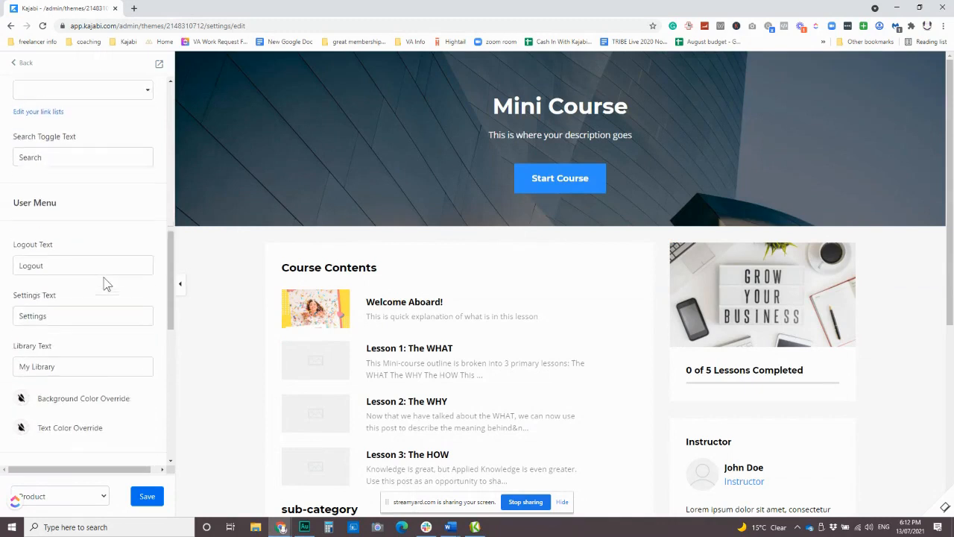
scroll(111, 280, down, 2)
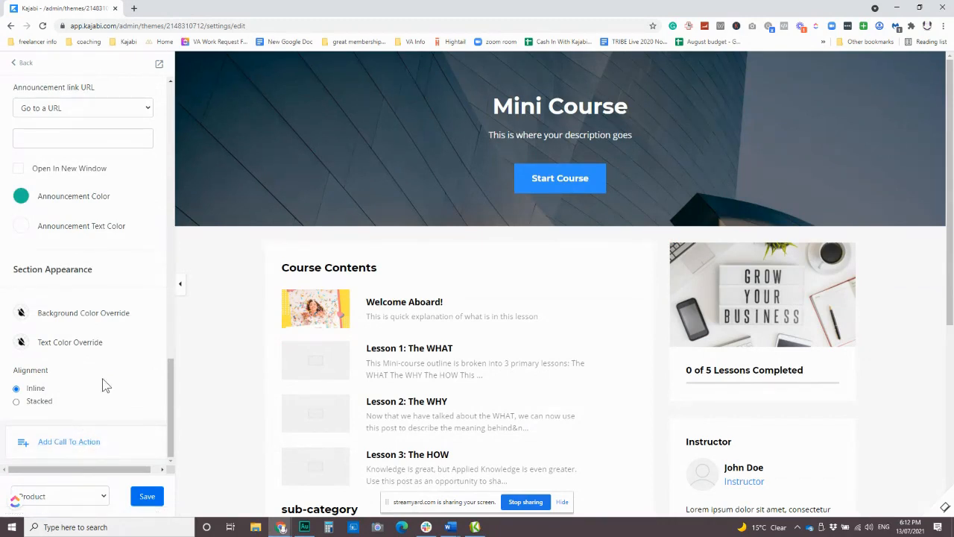
click(322, 160)
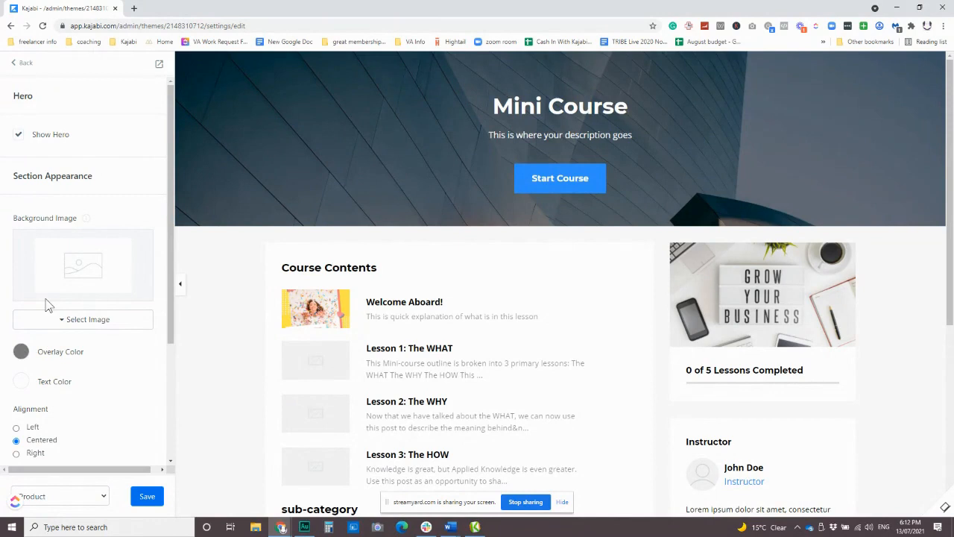
Set the hero's overlay color to coral #FF7C77 with its opacity slightly reduced.
click(21, 355)
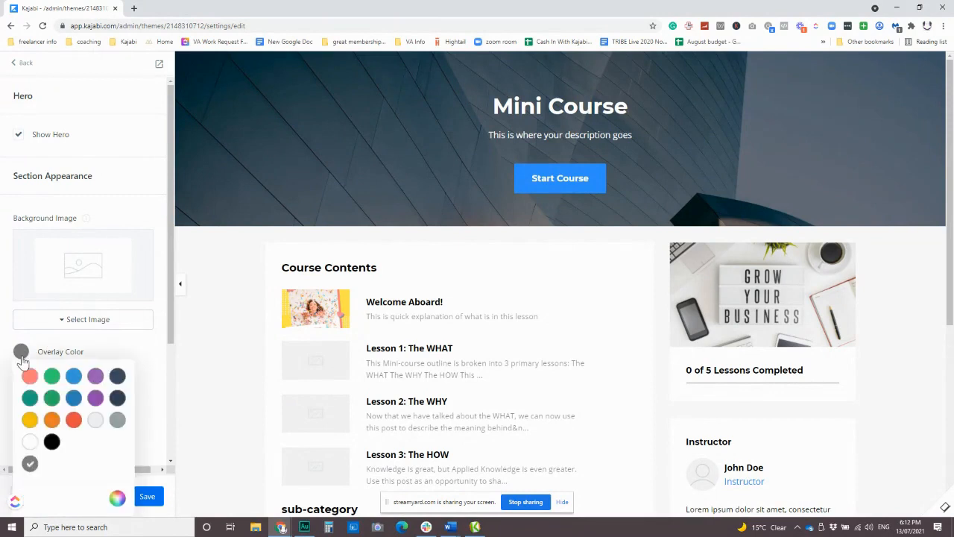
click(30, 376)
click(117, 498)
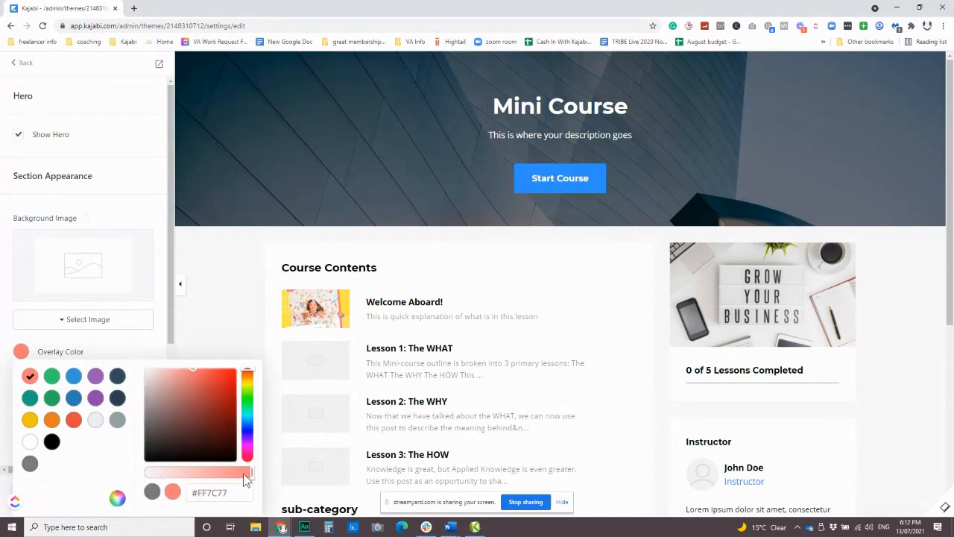
drag(250, 479, 229, 474)
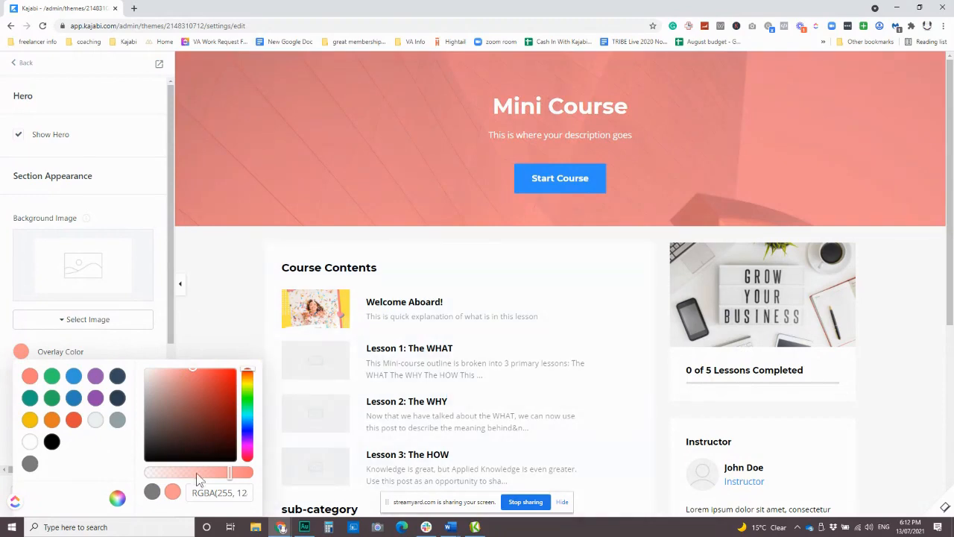
drag(231, 481, 237, 483)
click(155, 338)
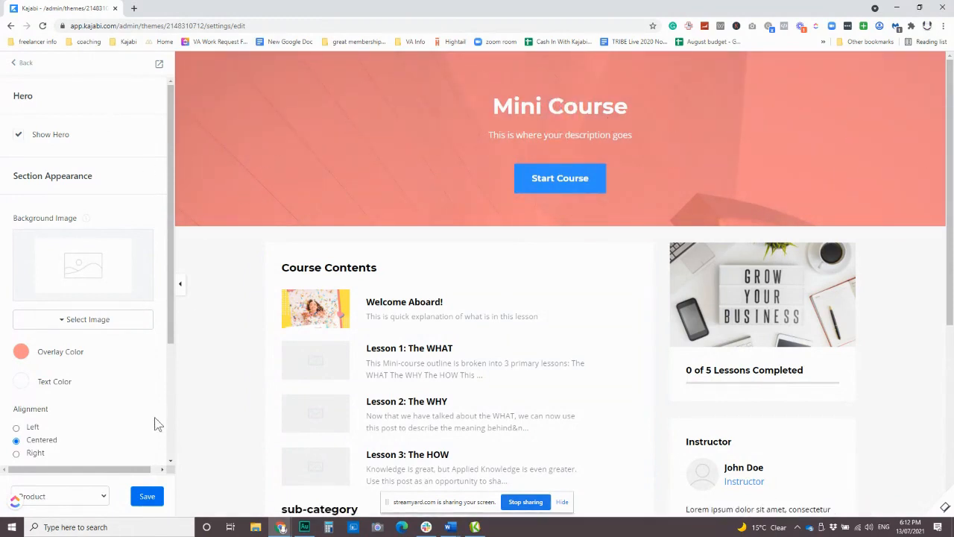
Change the hero's overlay color to the darker purple preset and lower its opacity slightly so the background image shows through.
click(22, 353)
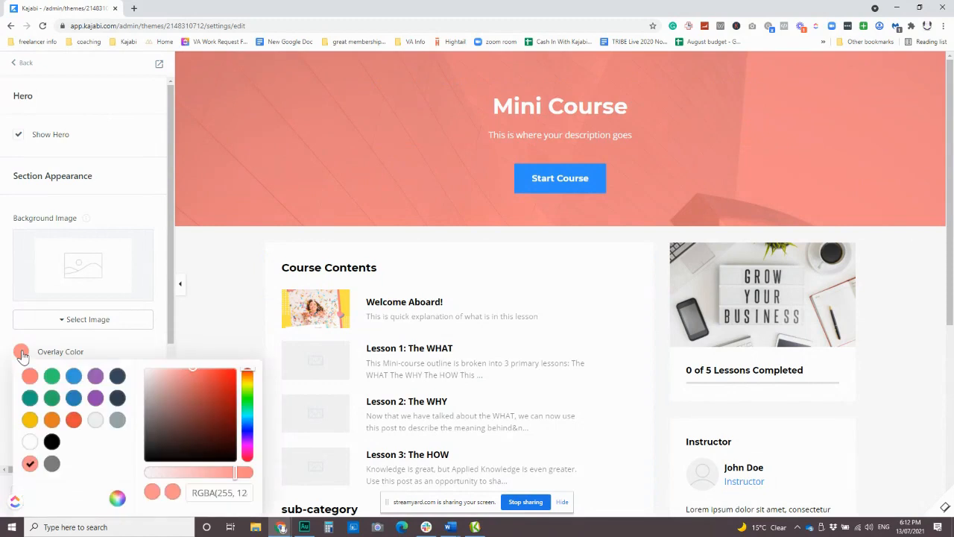
click(95, 400)
click(249, 473)
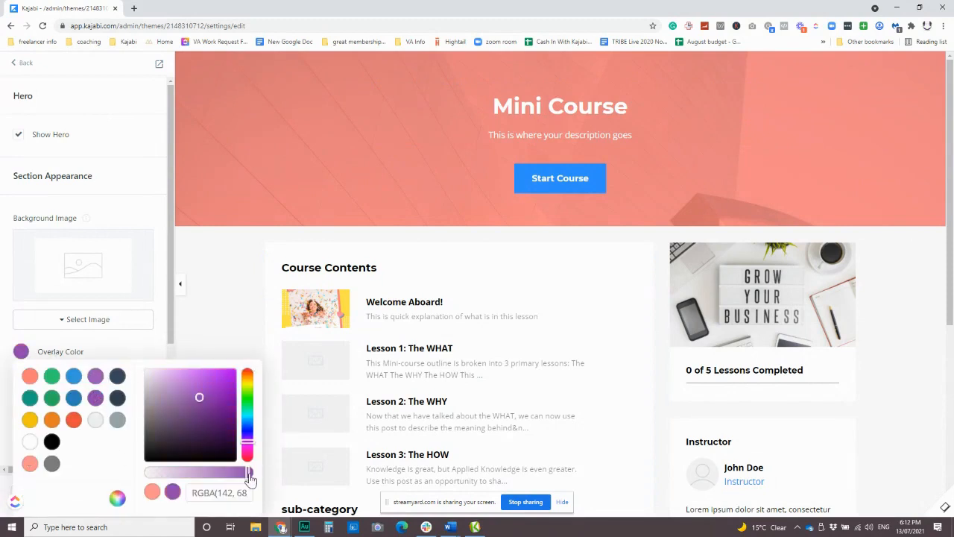
mouse_move(250, 478)
mouse_down()
mouse_move(231, 482)
mouse_move(243, 483)
mouse_up()
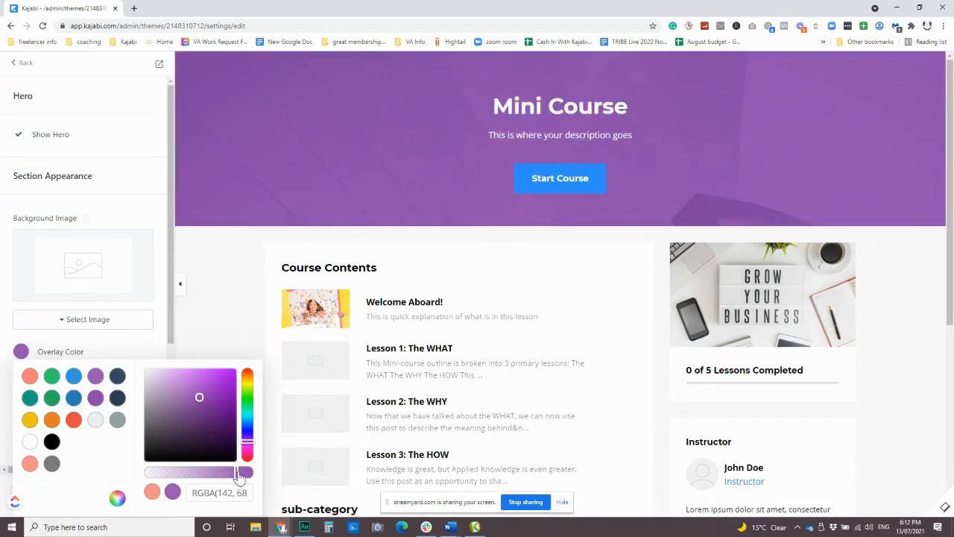
drag(237, 471, 235, 473)
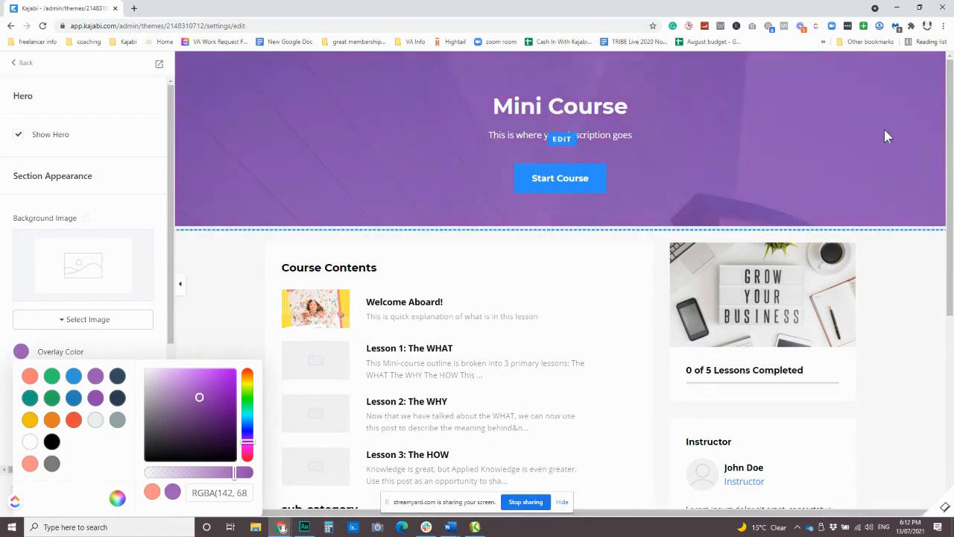
click(150, 214)
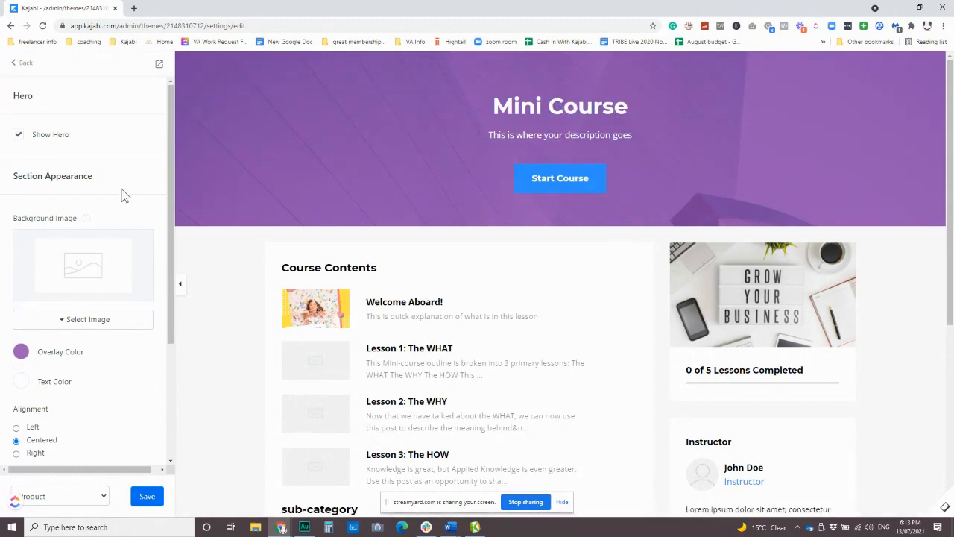
View the Favicon options in the theme's general settings without selecting an image, and return to the settings list.
click(21, 62)
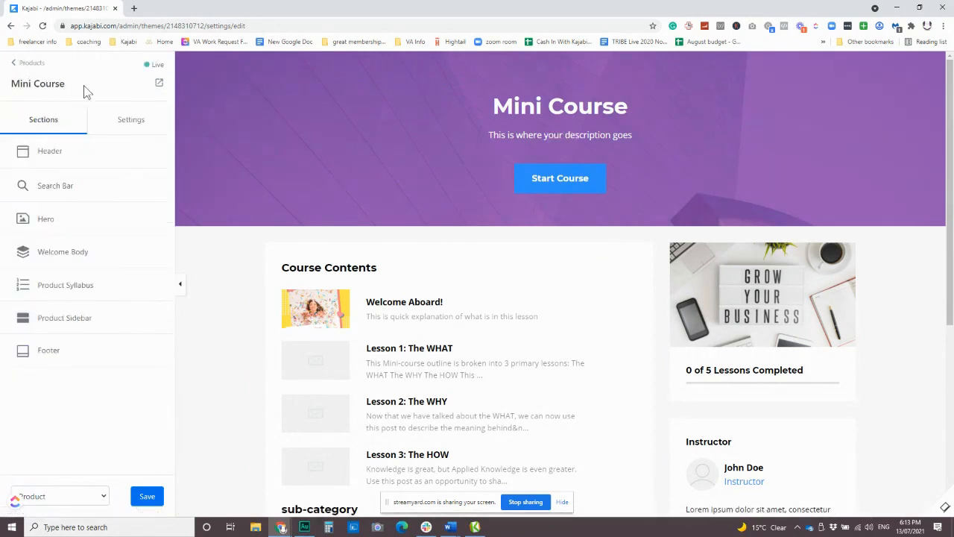
click(129, 125)
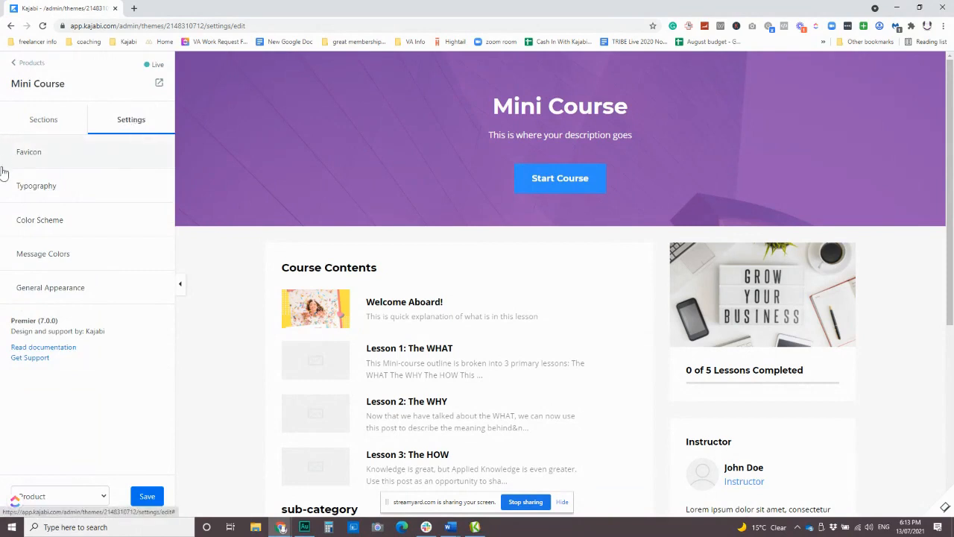
click(34, 156)
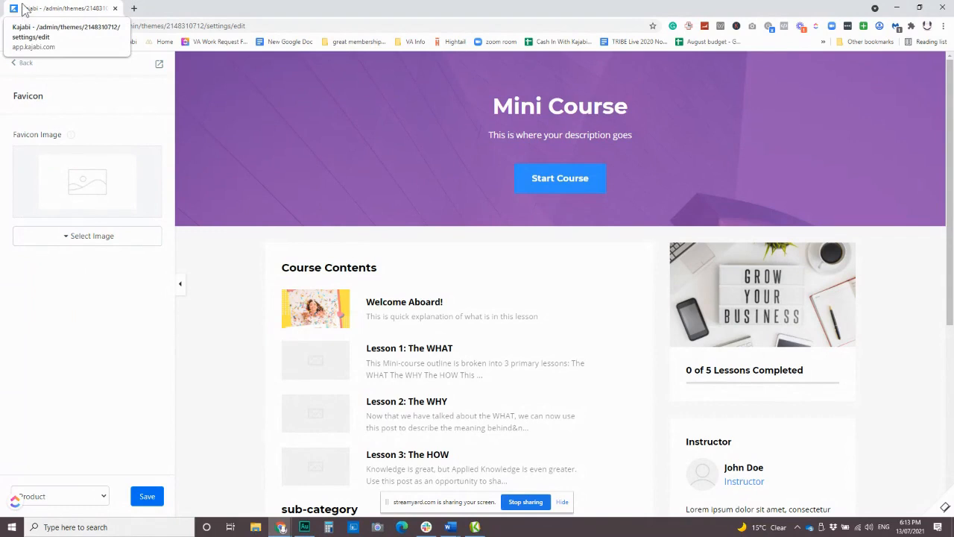
click(22, 63)
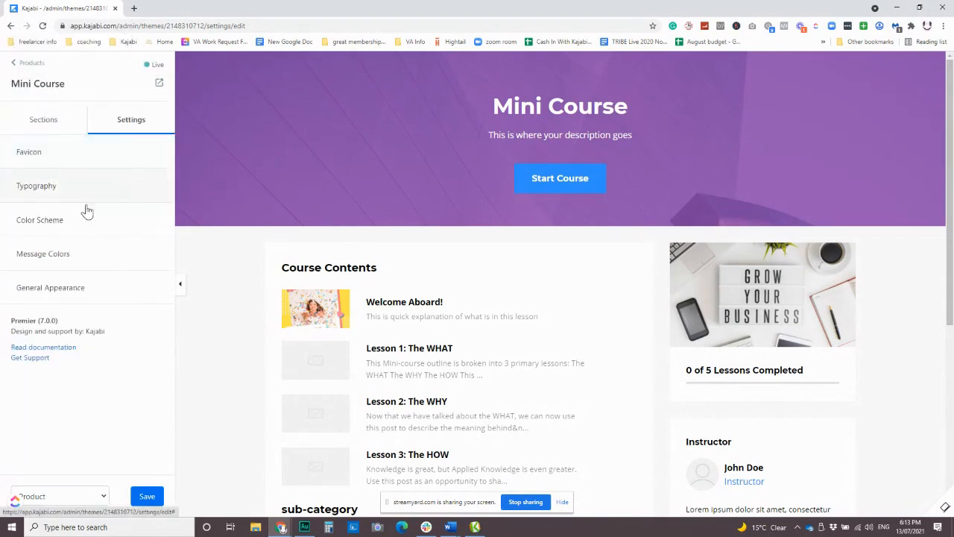
Set the theme's base font family to Montserrat in Typography, keeping Montserrat as the heading font.
click(47, 186)
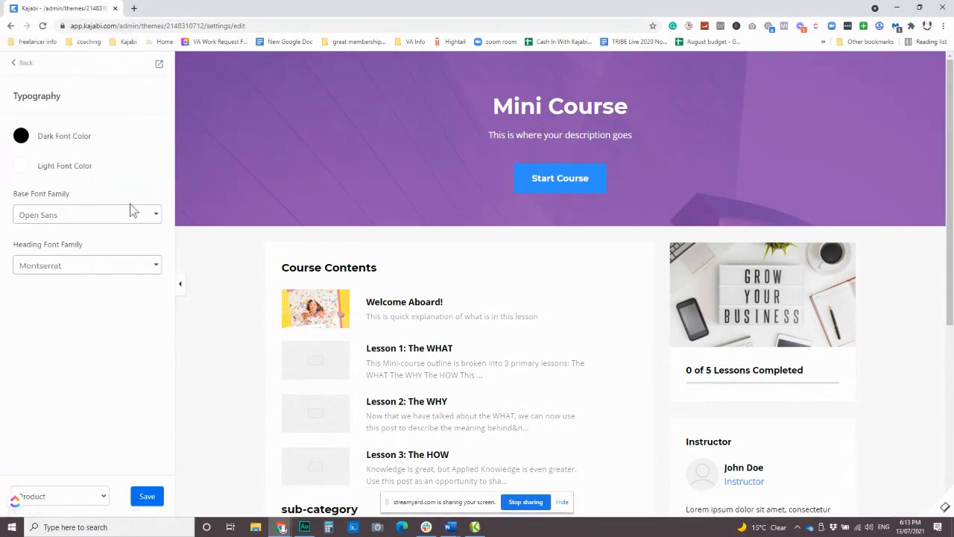
click(89, 218)
scroll(86, 283, down, 2)
scroll(87, 287, down, 5)
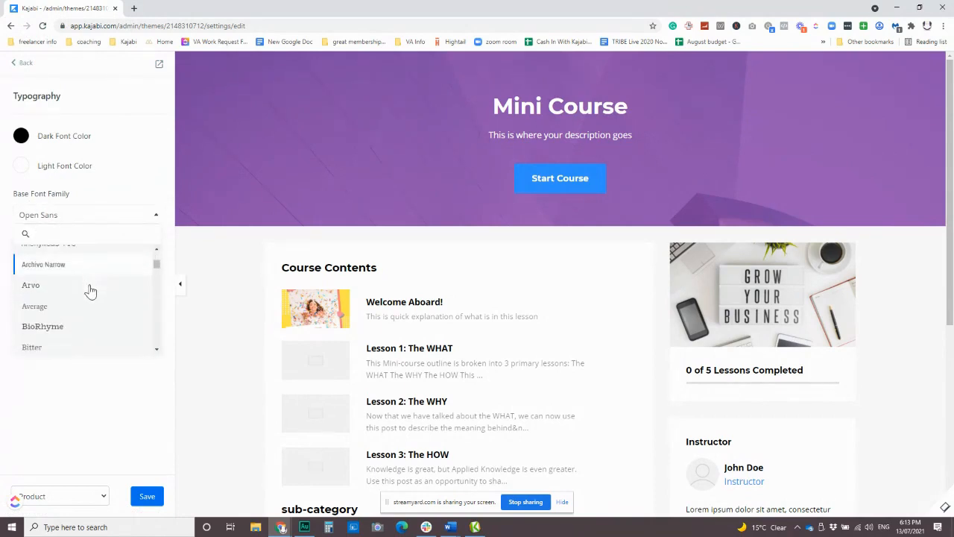
scroll(91, 295, down, 5)
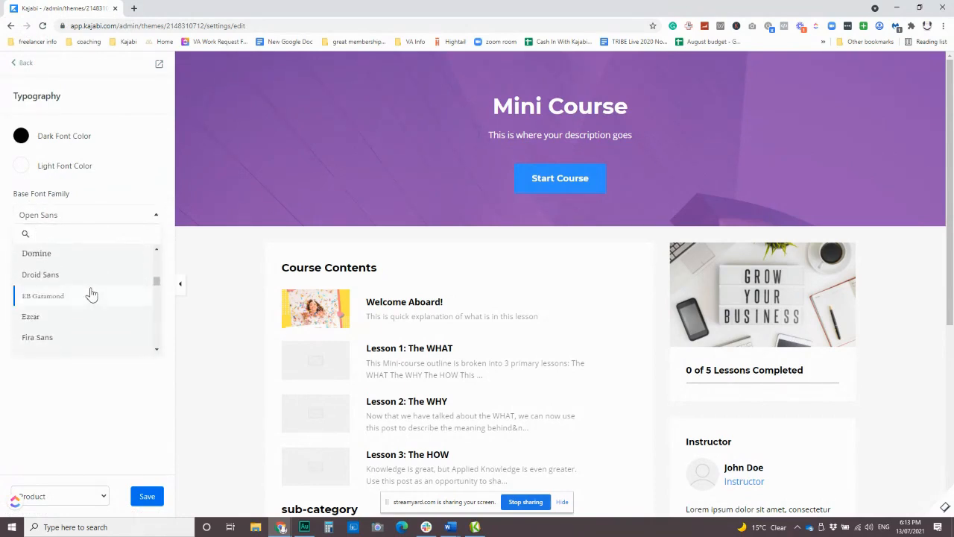
scroll(93, 301, down, 5)
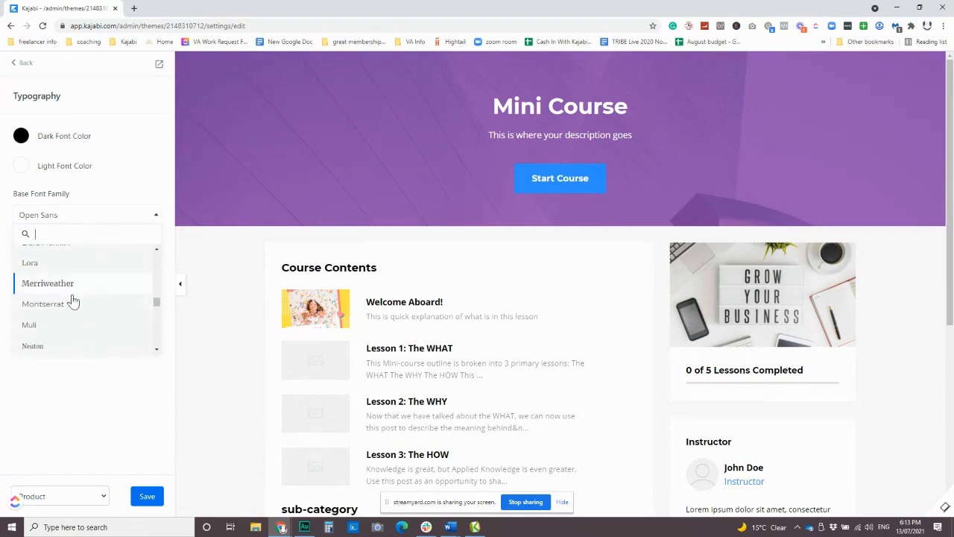
click(67, 304)
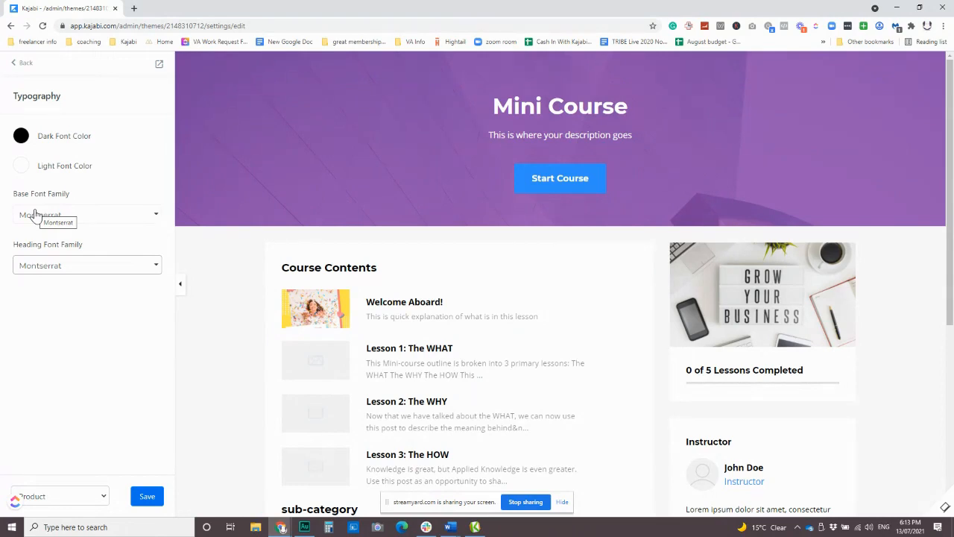
click(80, 268)
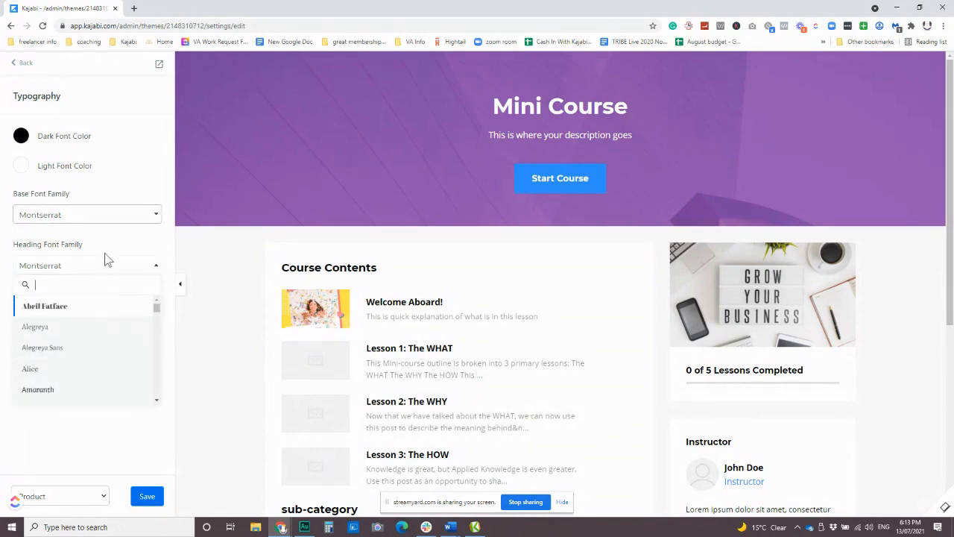
click(109, 259)
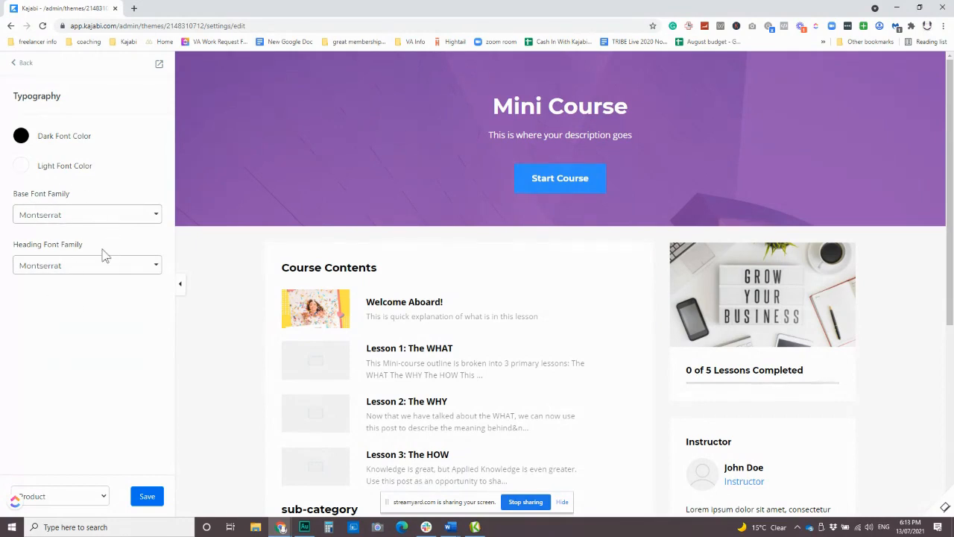
Set the Primary color of the theme's Color Scheme to the coral preset.
click(22, 67)
click(41, 220)
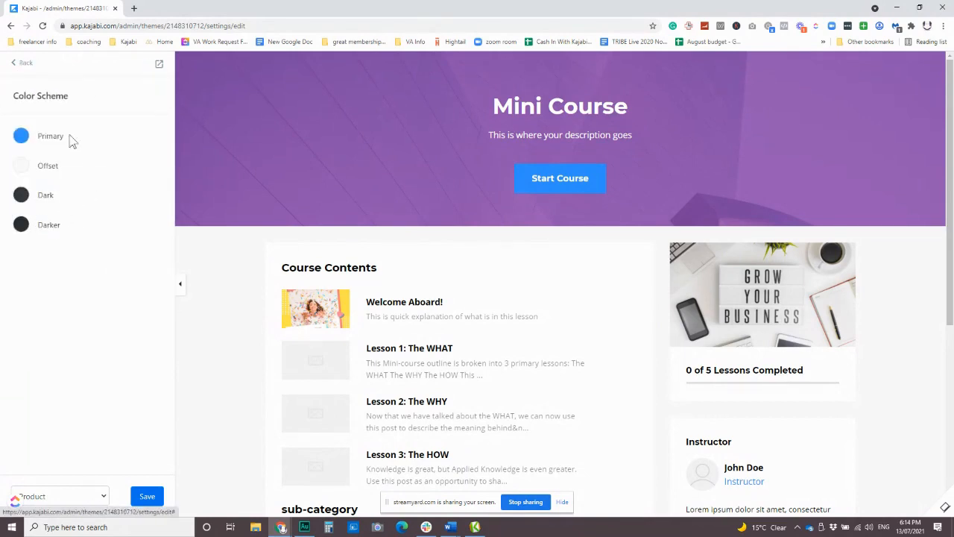
click(20, 137)
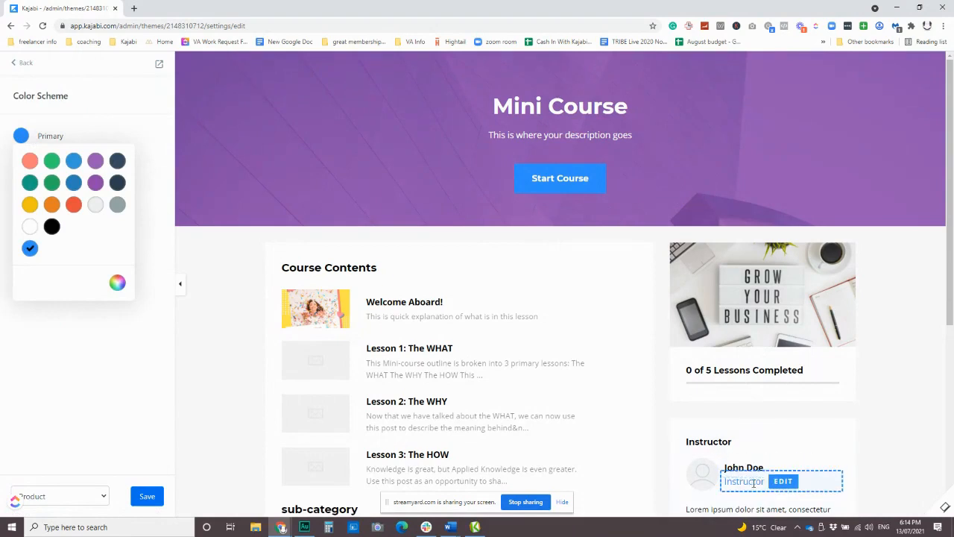
click(30, 161)
click(137, 127)
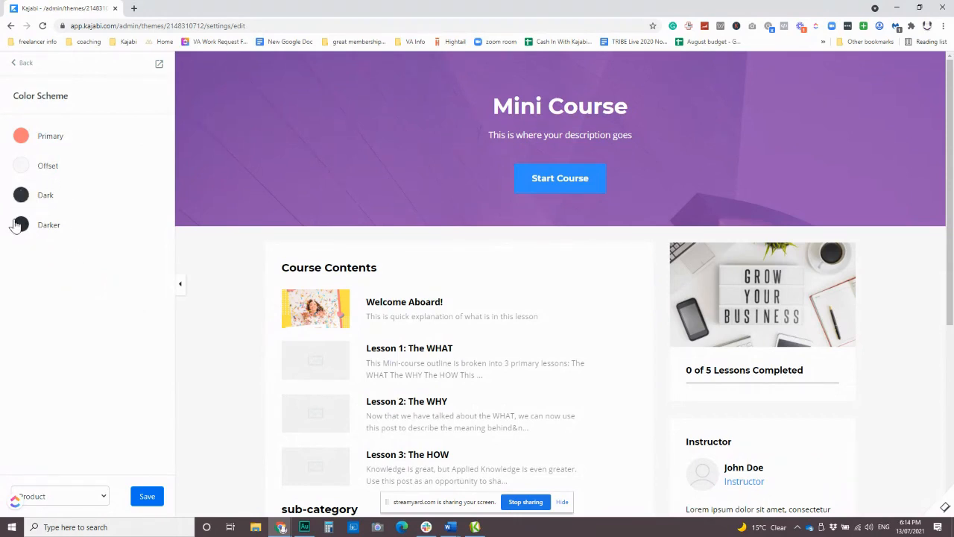
Save the theme's color scheme changes and return to the general settings list.
click(140, 496)
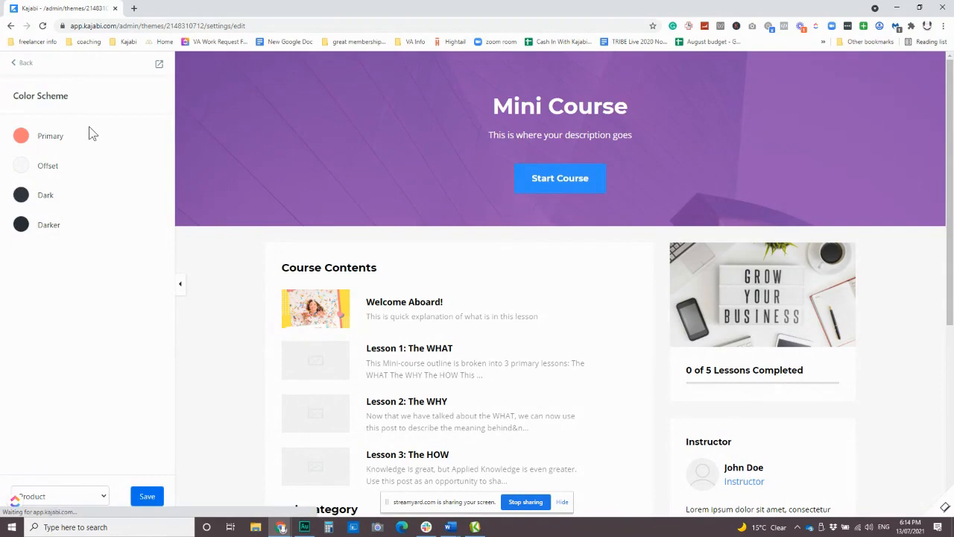
click(18, 66)
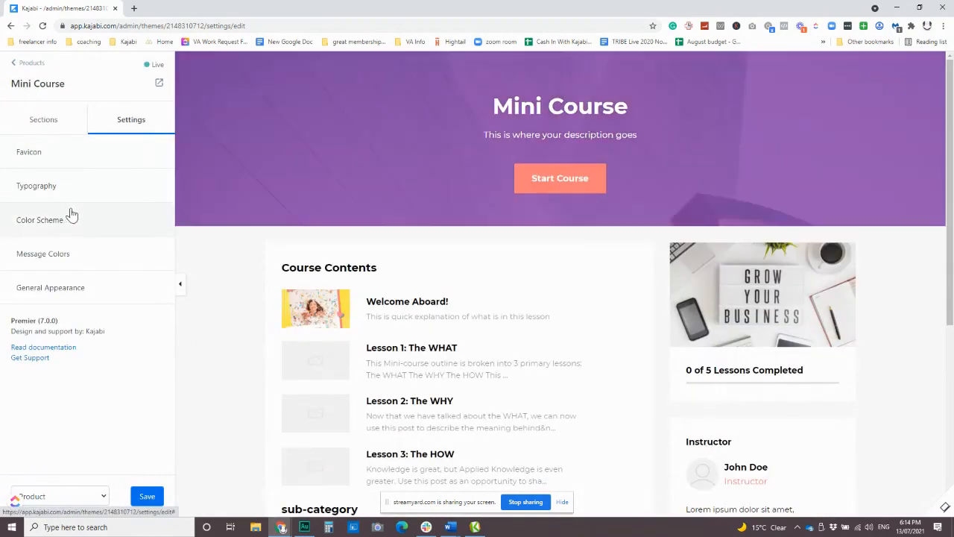
View the Search Bar section's options without changing them, and return to the list of sections.
click(56, 124)
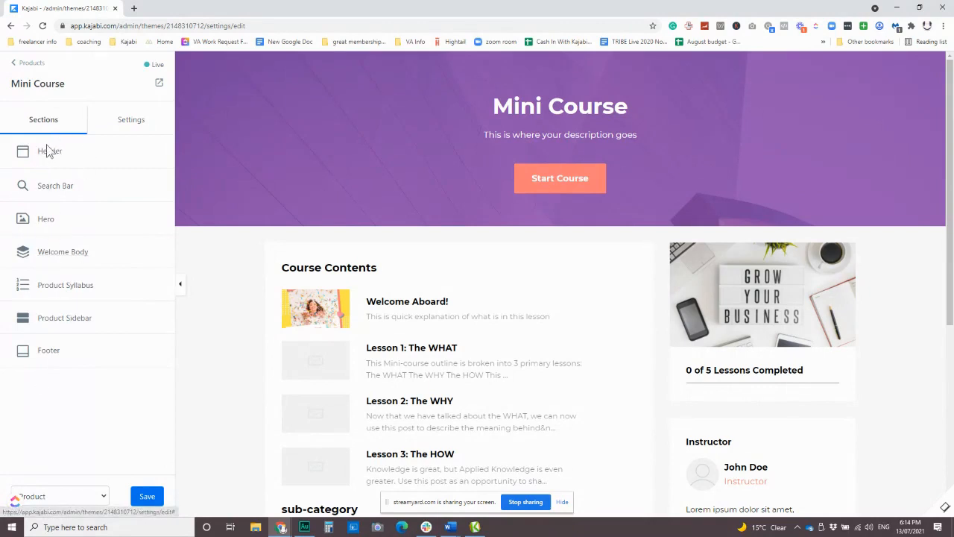
click(65, 187)
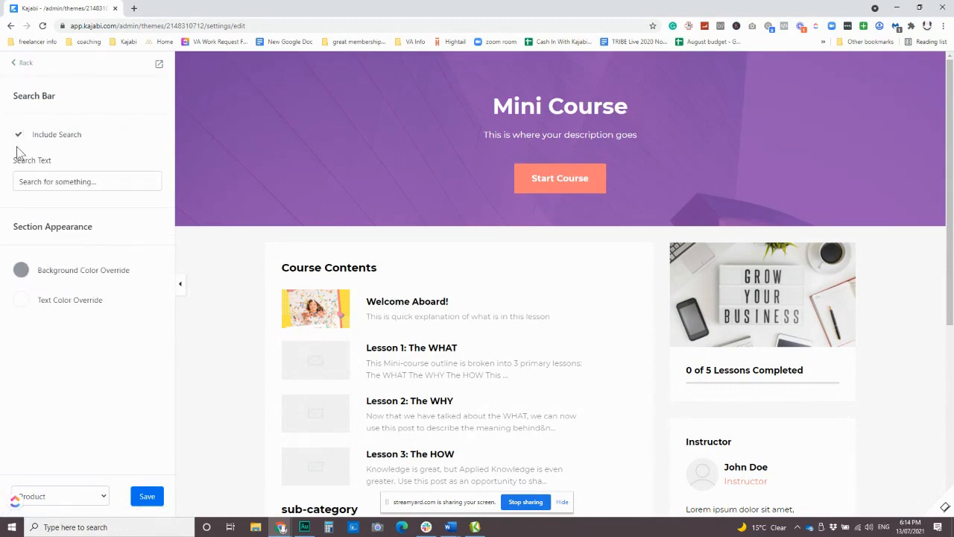
click(18, 66)
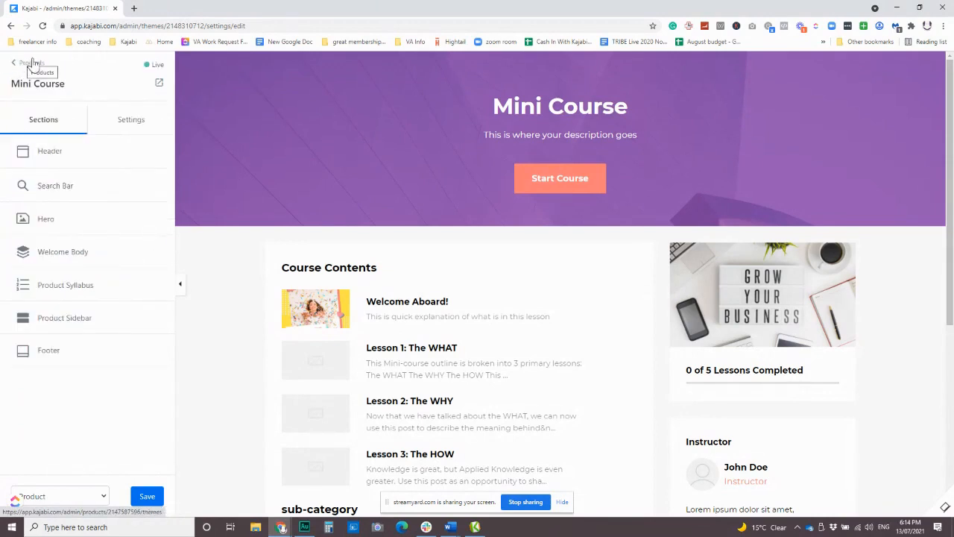
Set the Hero section's content alignment to Left, trying Right for comparison.
click(43, 220)
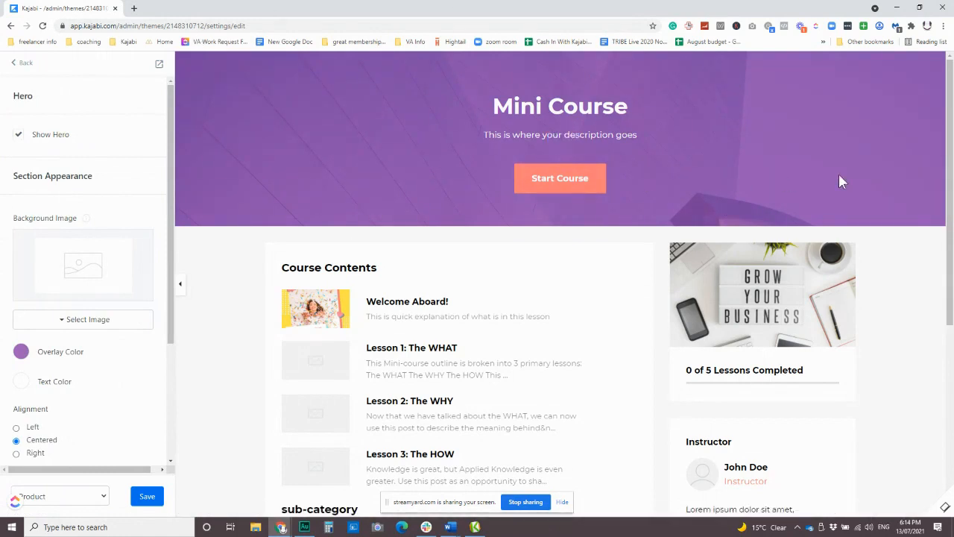
scroll(138, 227, down, 2)
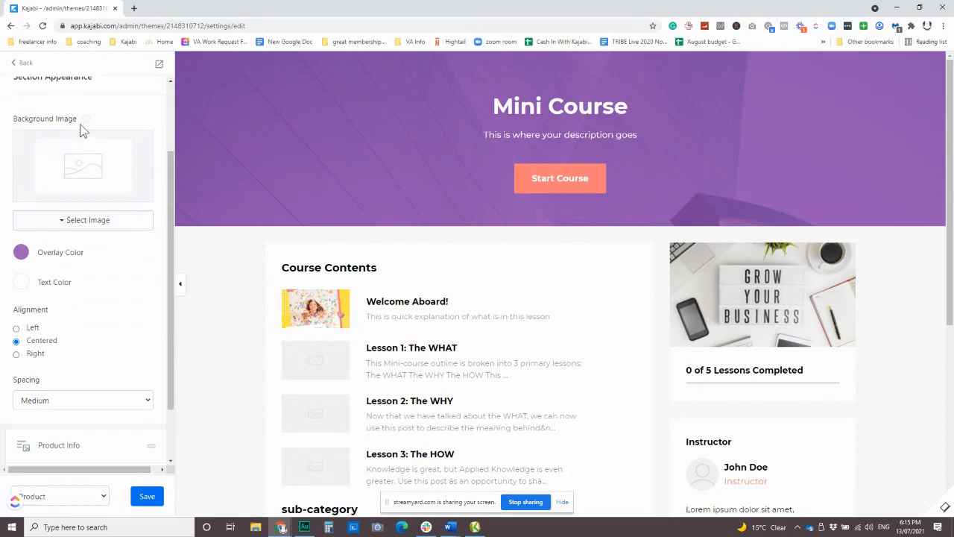
mouse_move(88, 124)
scroll(127, 313, down, 1)
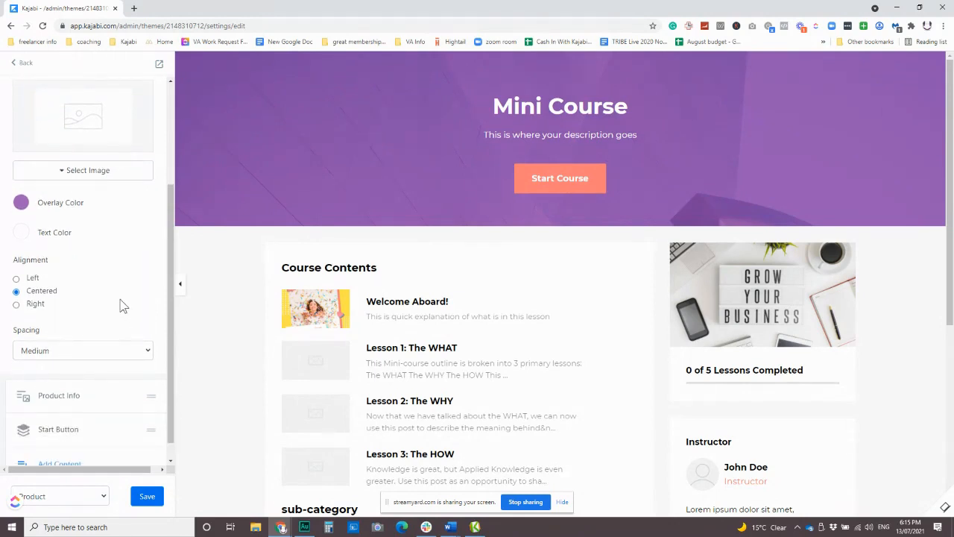
scroll(124, 306, down, 1)
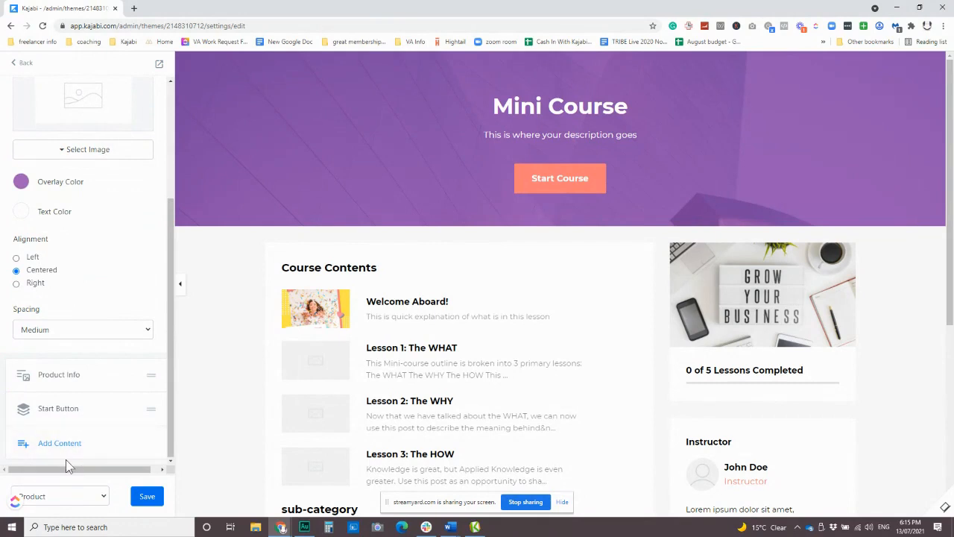
click(16, 258)
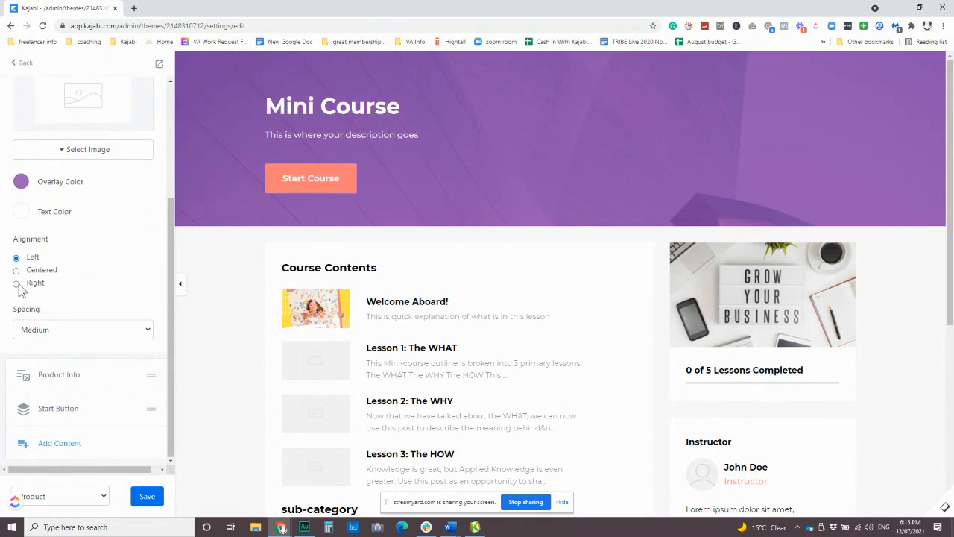
click(17, 284)
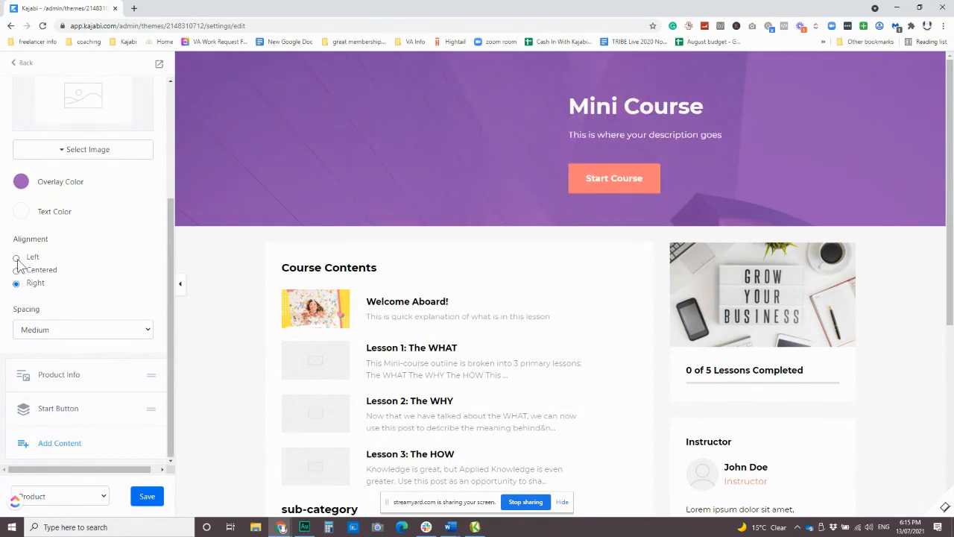
click(15, 258)
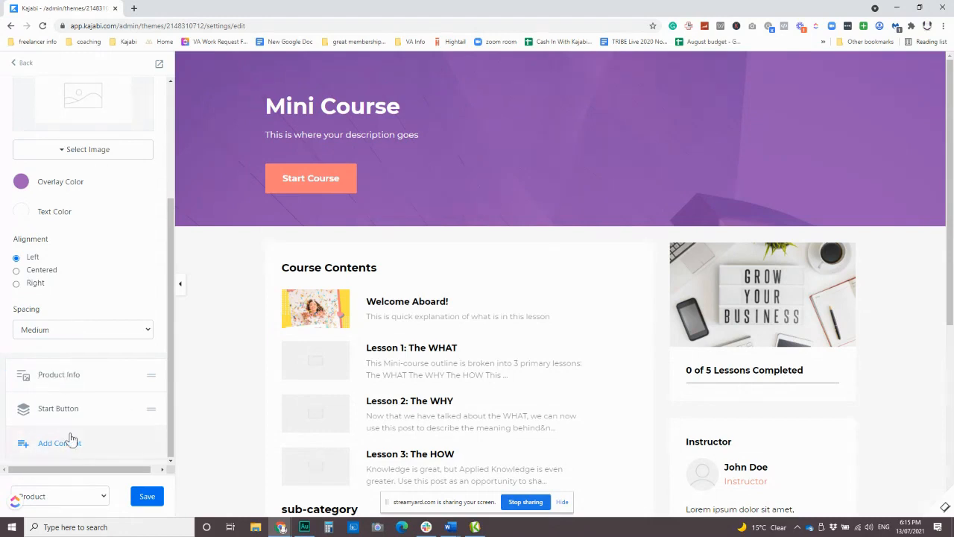
Try the Extra Small and Large spacing options on the hero, and set the spacing back to Medium.
click(84, 329)
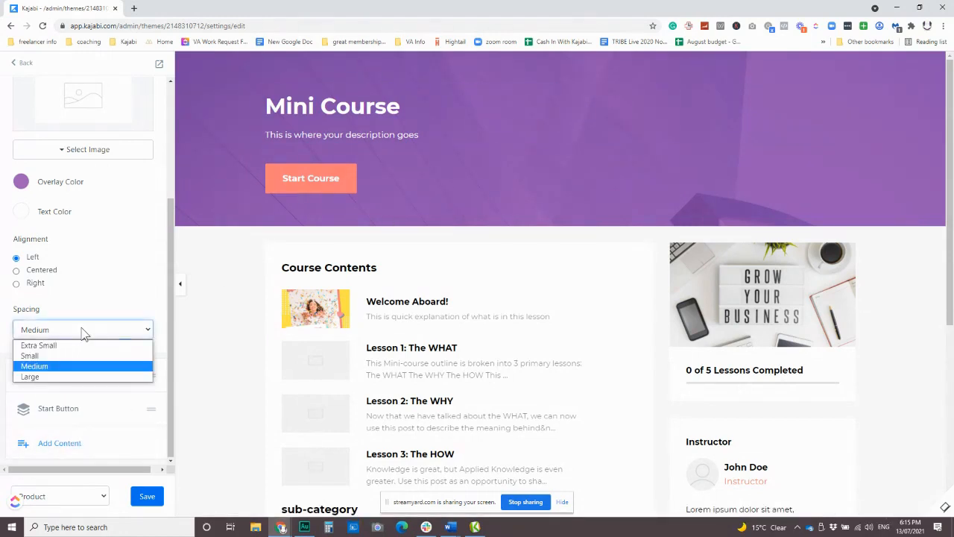
click(76, 344)
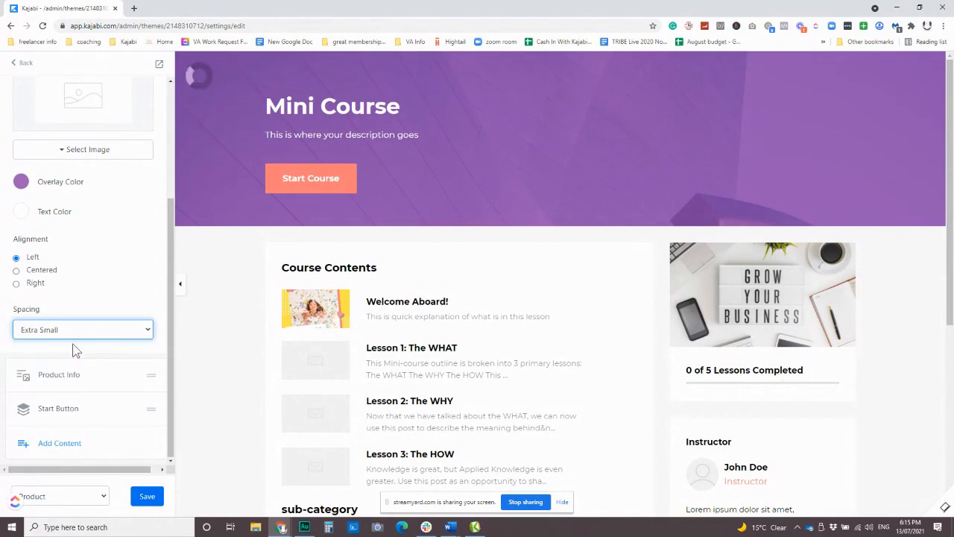
click(75, 331)
click(64, 381)
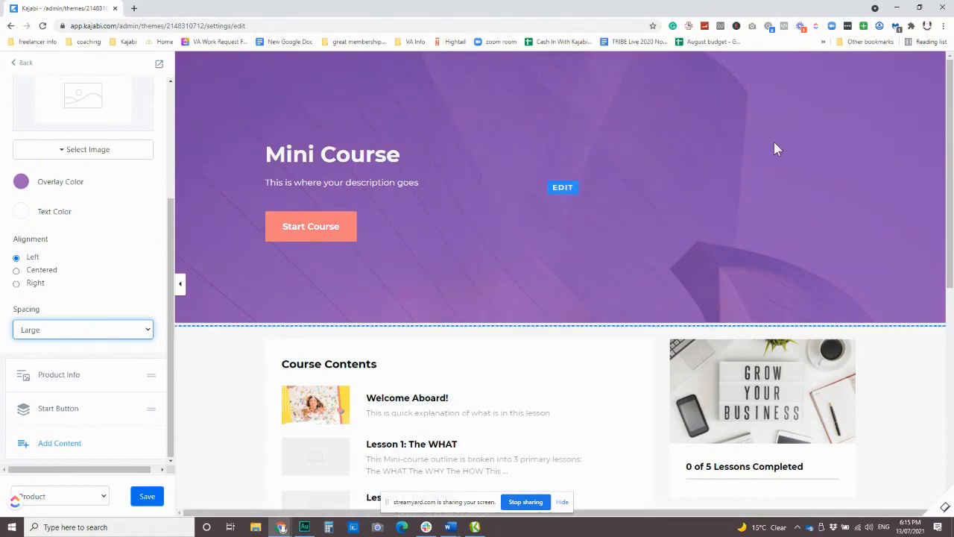
click(70, 336)
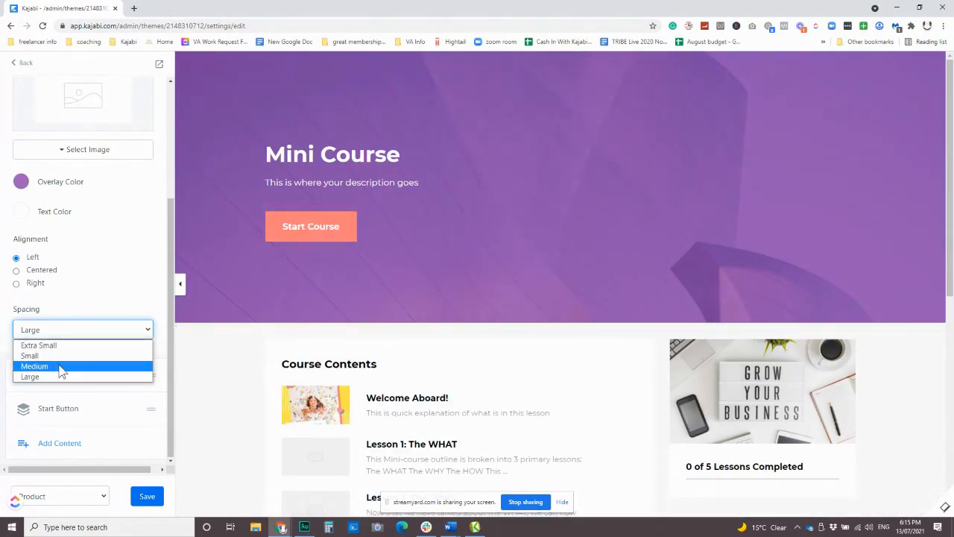
click(62, 370)
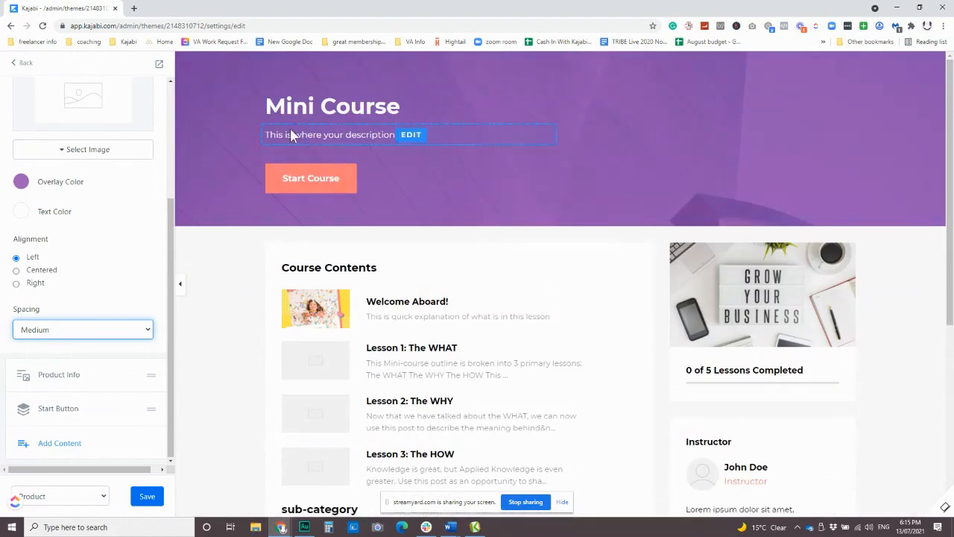
Examine the hero's Product Info block and its title and description options, and return to the Hero section's settings.
click(53, 376)
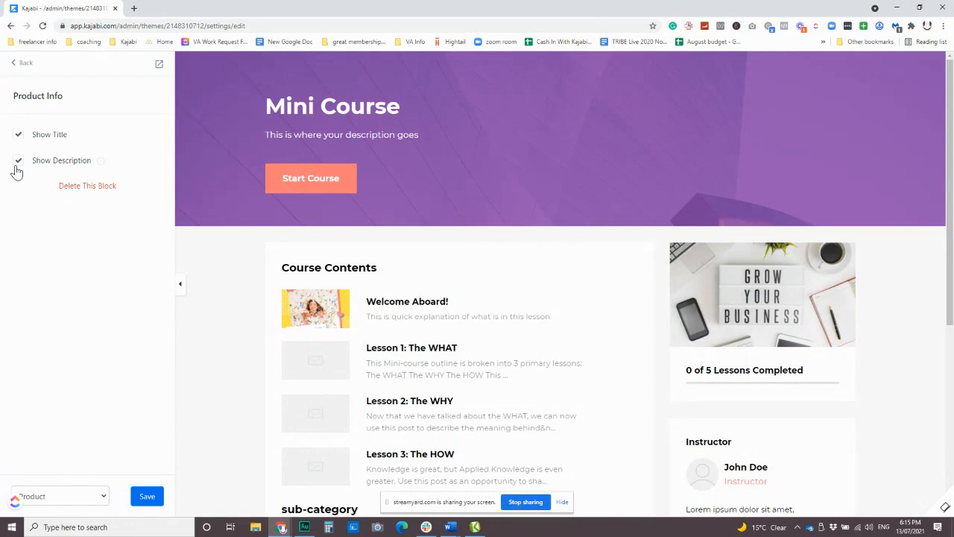
mouse_move(415, 131)
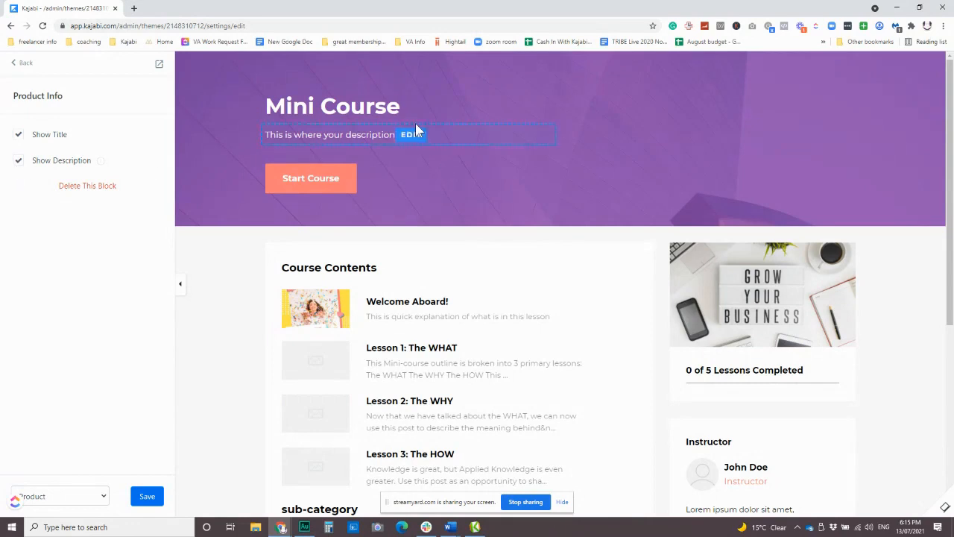
double_click(356, 135)
drag(307, 135, 417, 134)
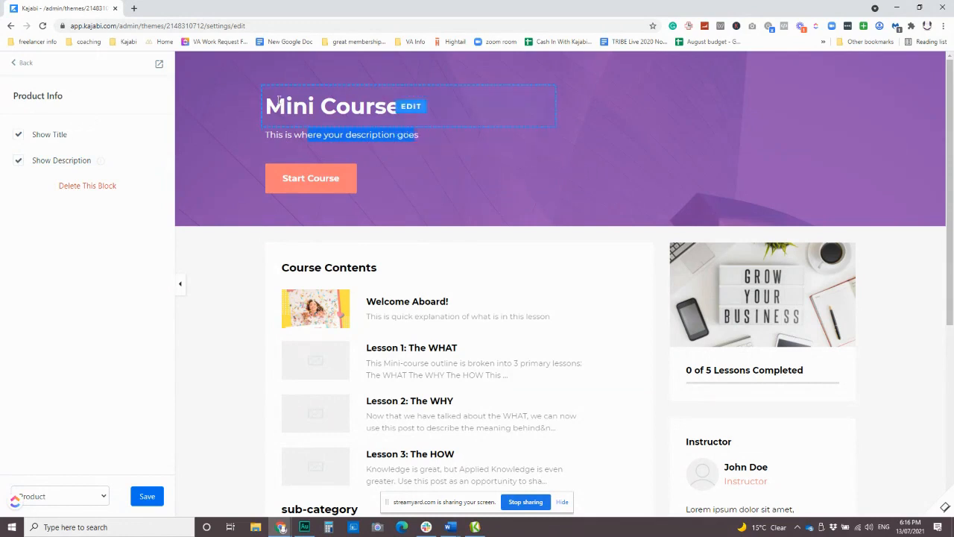
drag(307, 134, 417, 135)
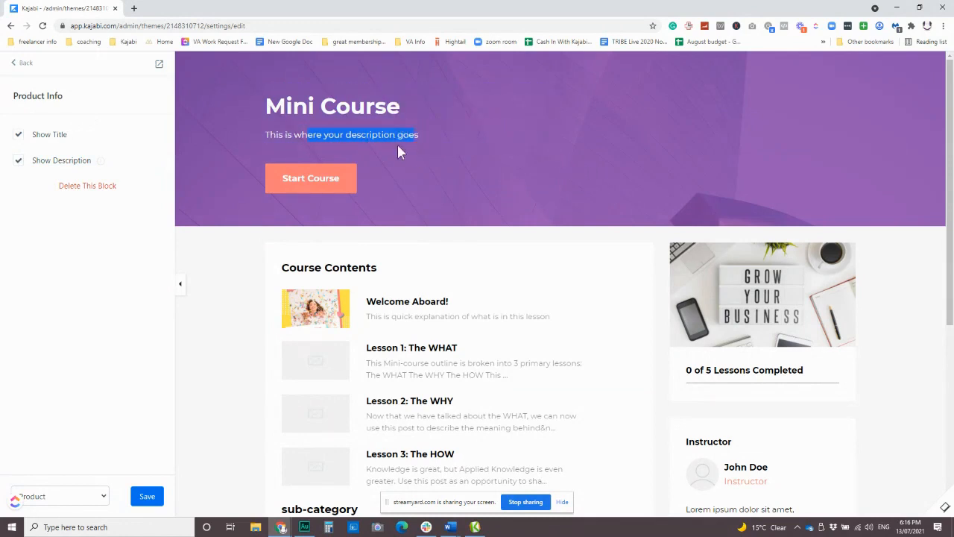
click(14, 63)
click(228, 131)
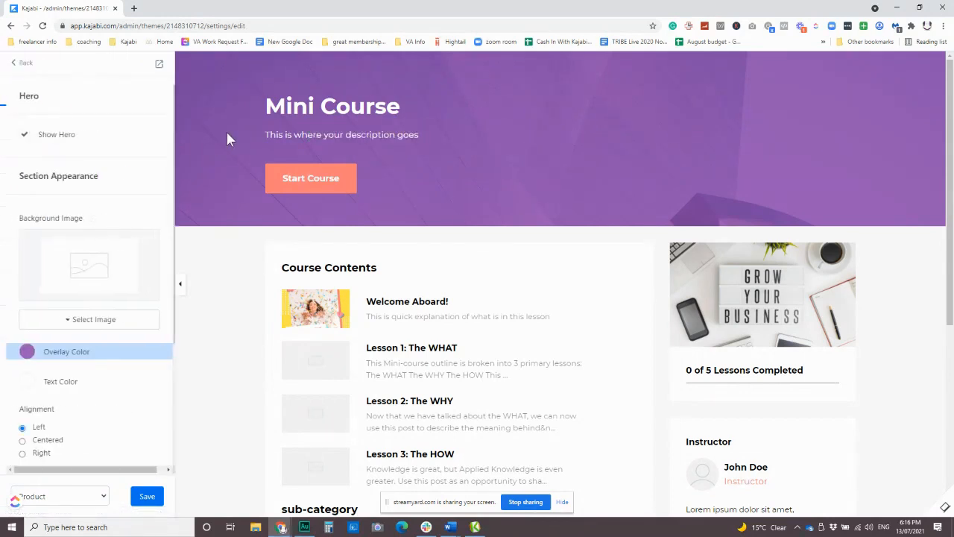
Hide the Product Info block in the Hero section.
scroll(89, 365, down, 3)
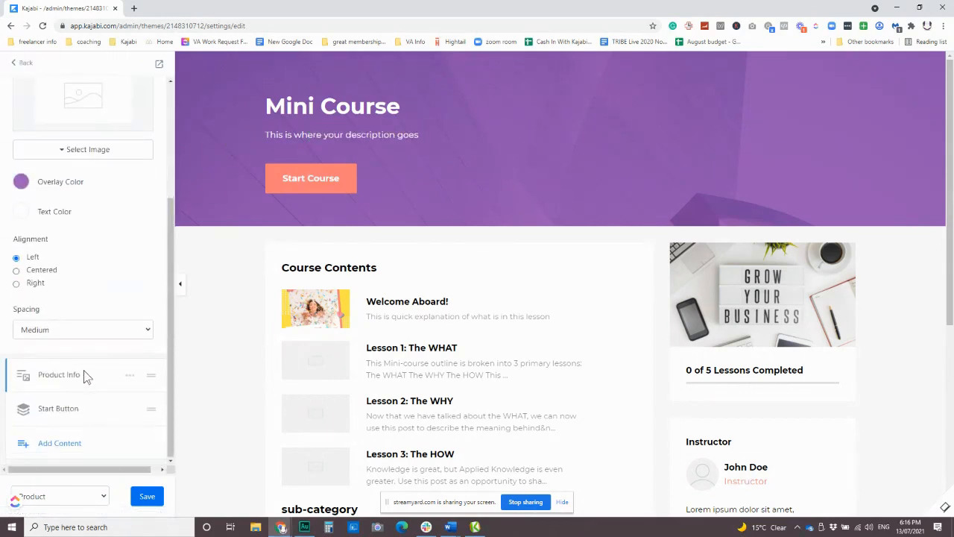
click(130, 375)
click(71, 439)
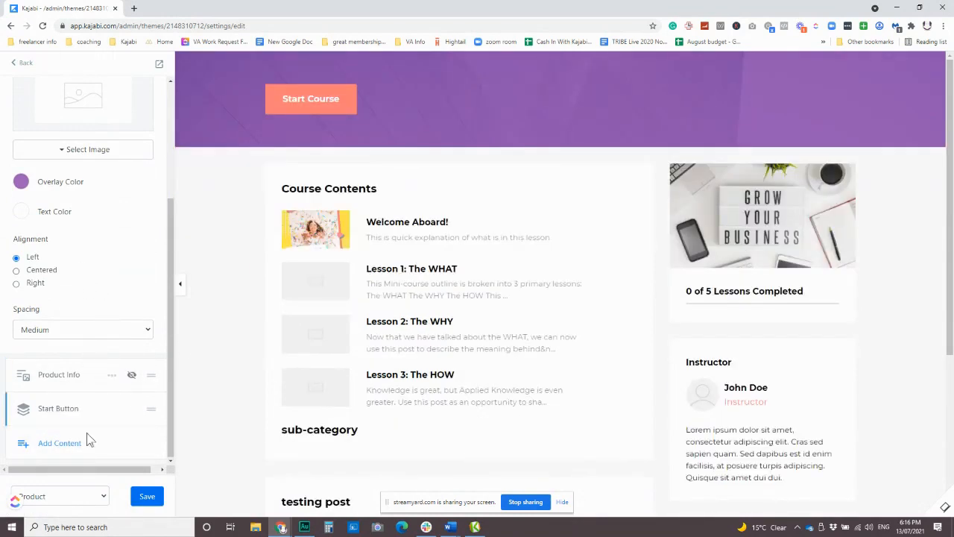
Add a Text block with its placeholder text to the hero and move it above the Start Button block.
click(59, 443)
click(117, 140)
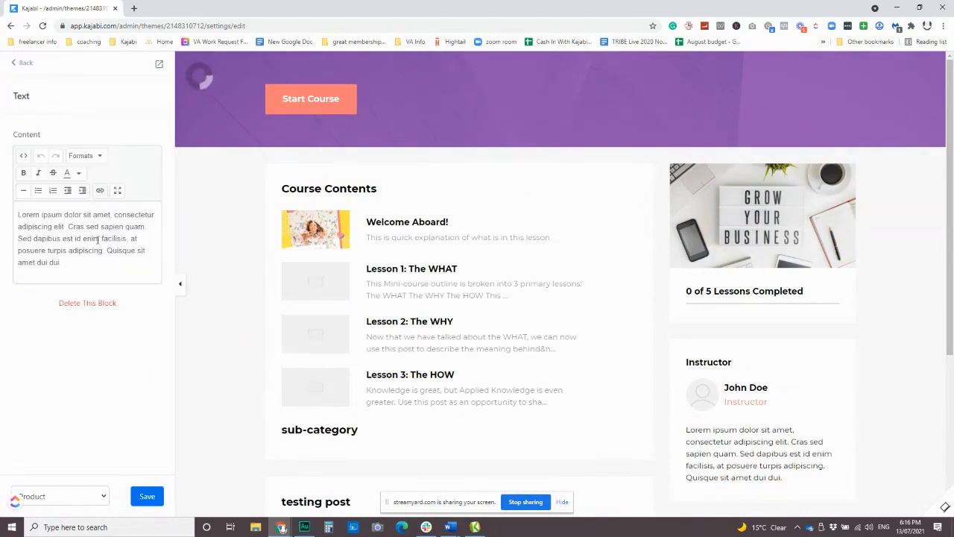
click(21, 63)
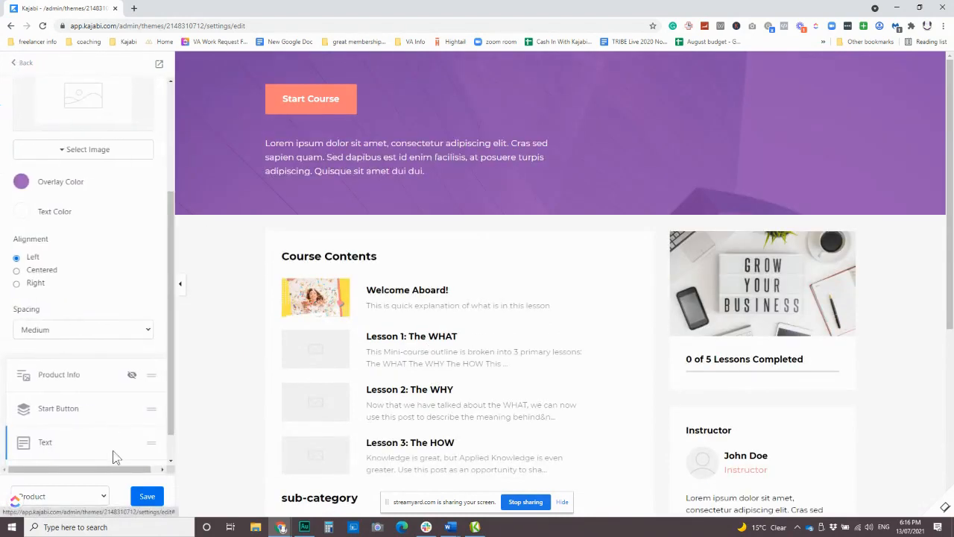
drag(150, 447, 151, 412)
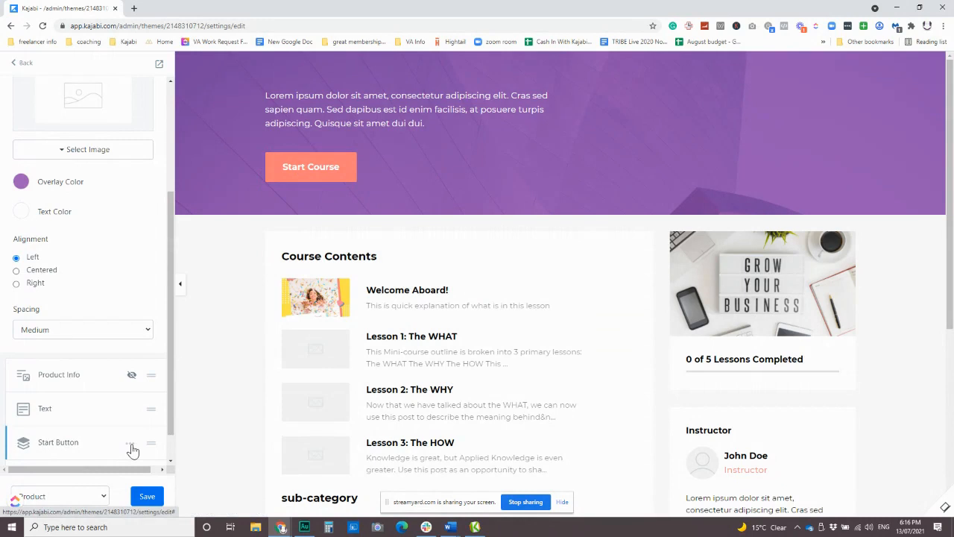
Insert the line "Your awesome course" above the placeholder paragraph in the hero's Text block and select that line.
click(45, 411)
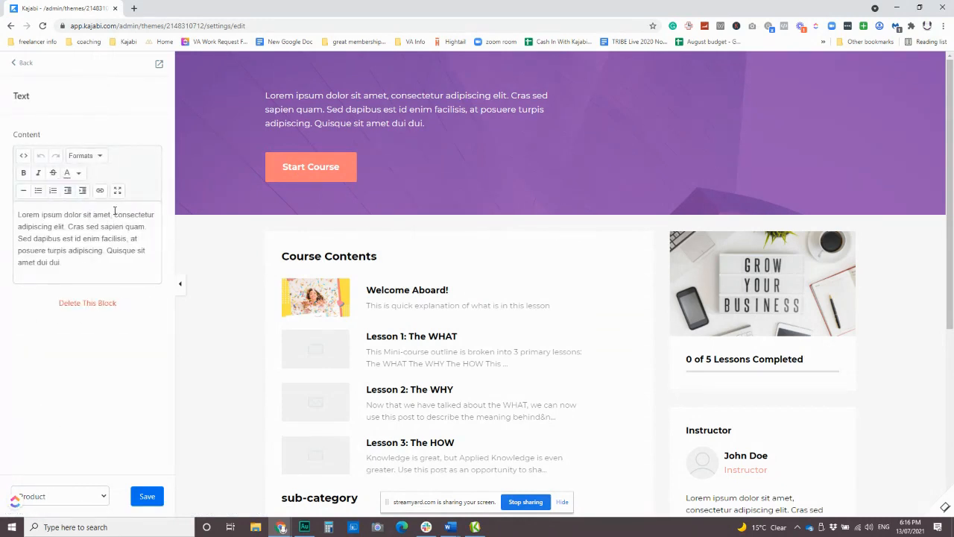
key(Return)
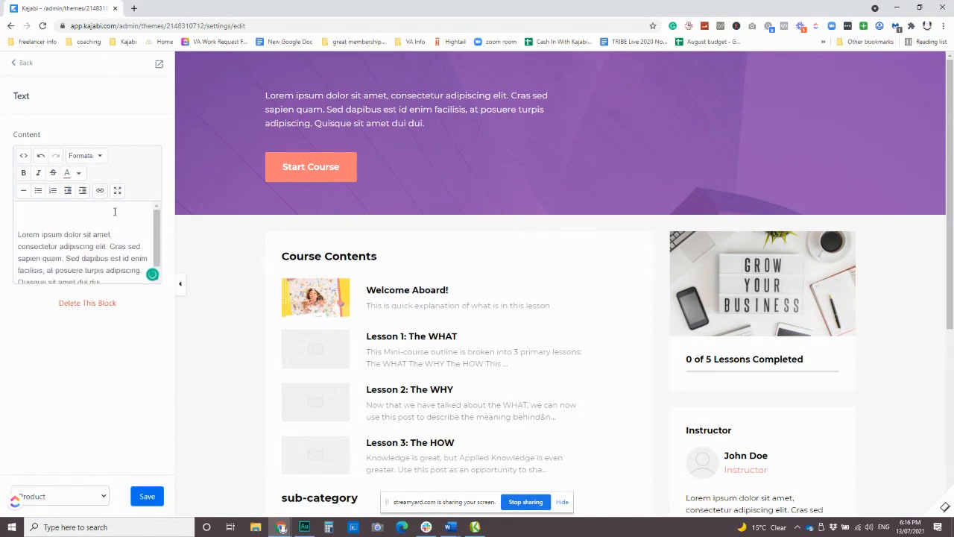
text(Your awesome)
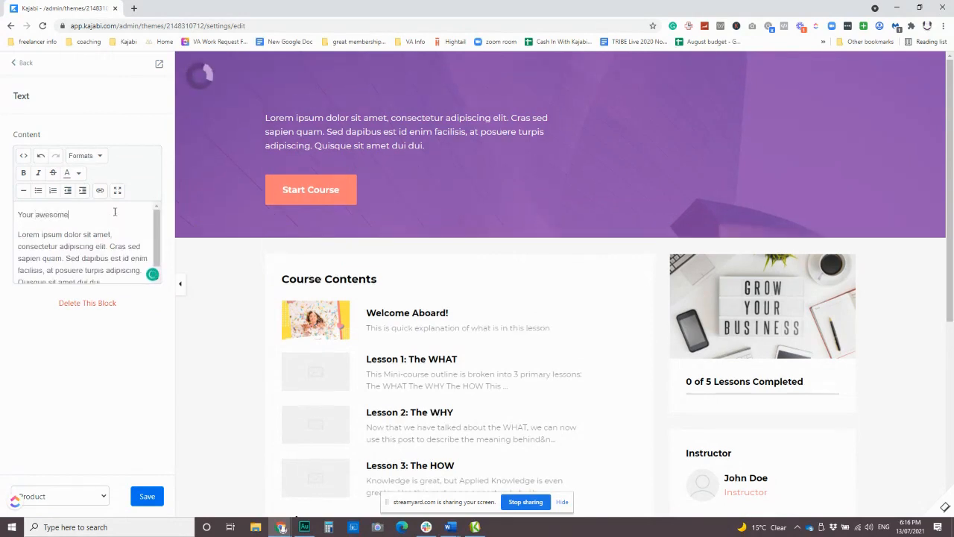
text( course)
triple_click(114, 211)
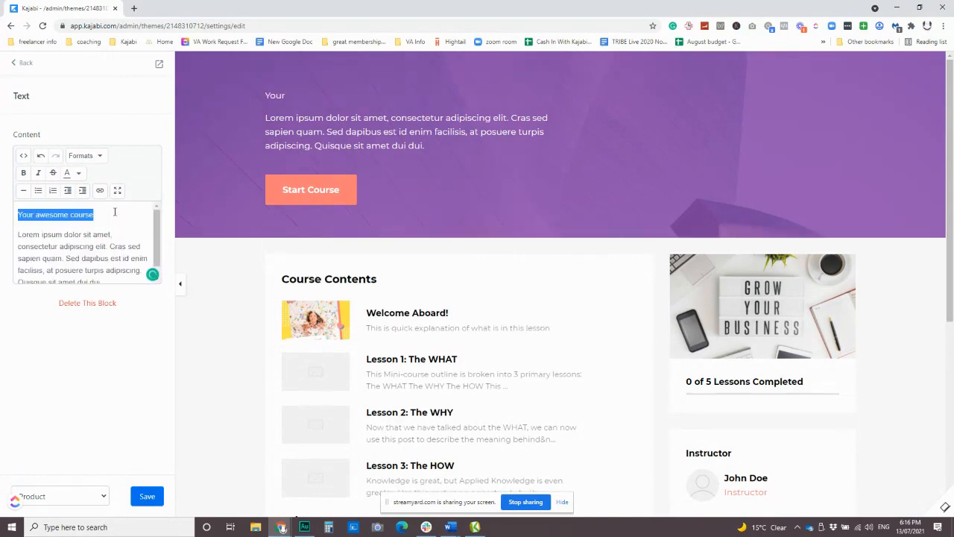
Format the "Your awesome course" line of the banner text as a large heading and save the page.
click(82, 158)
mouse_move(112, 174)
click(210, 181)
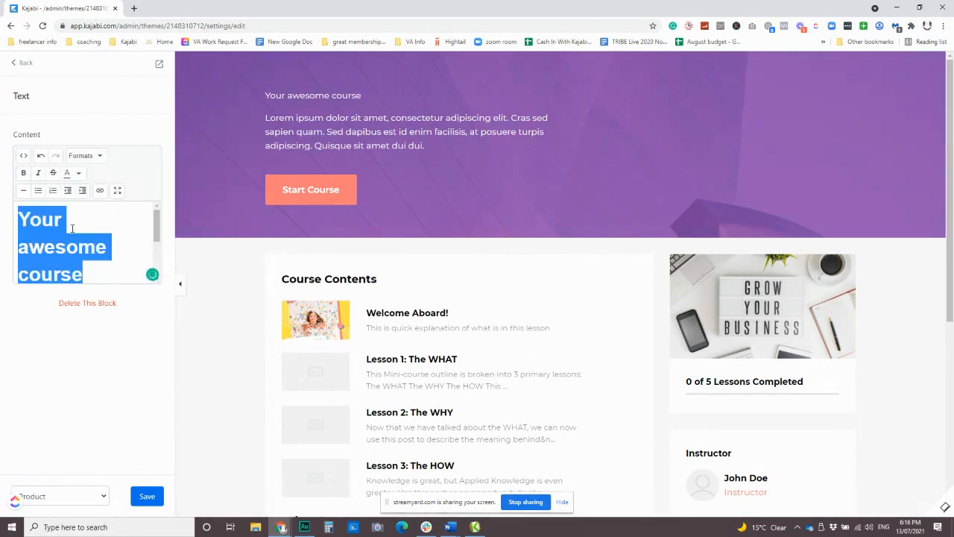
click(98, 241)
scroll(96, 245, down, 2)
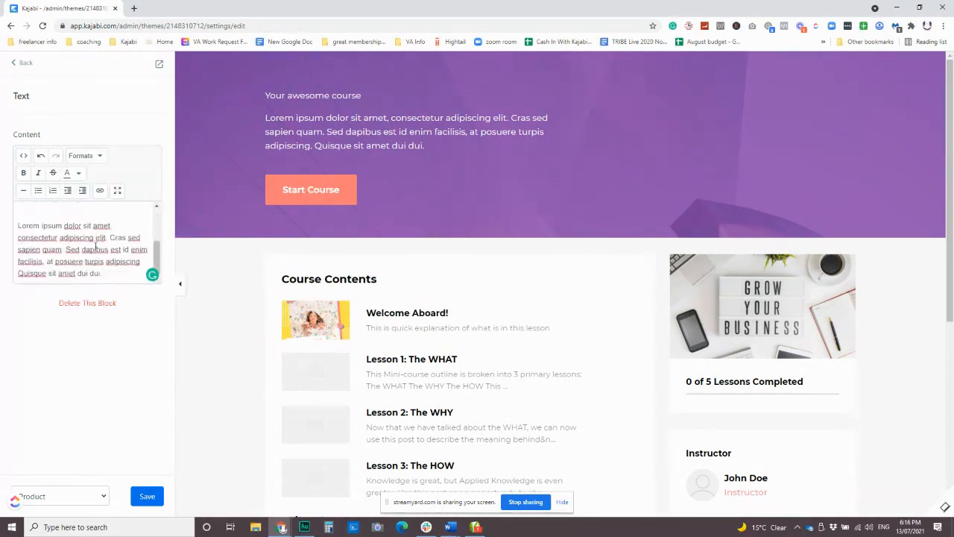
scroll(97, 253, up, 1)
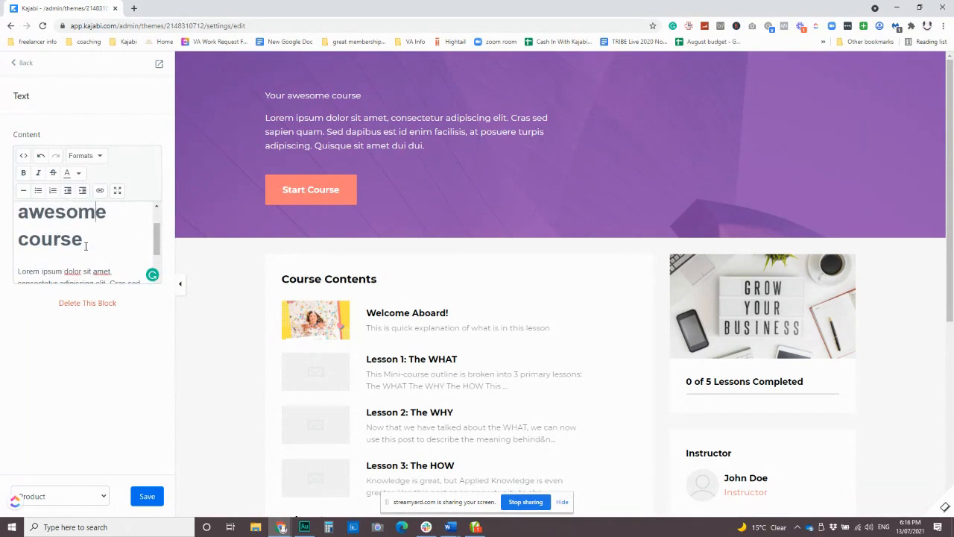
click(149, 497)
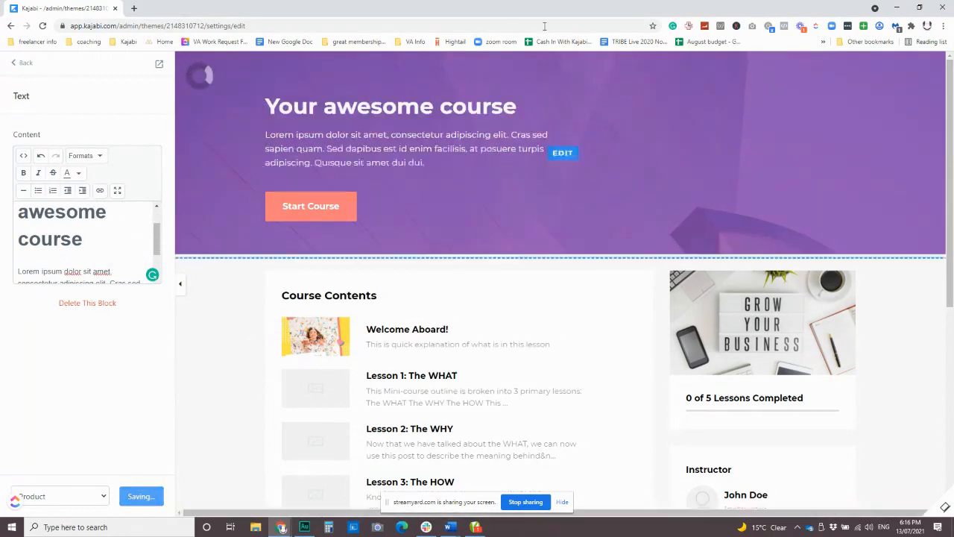
Add a Call To Action block to the course banner section.
click(25, 65)
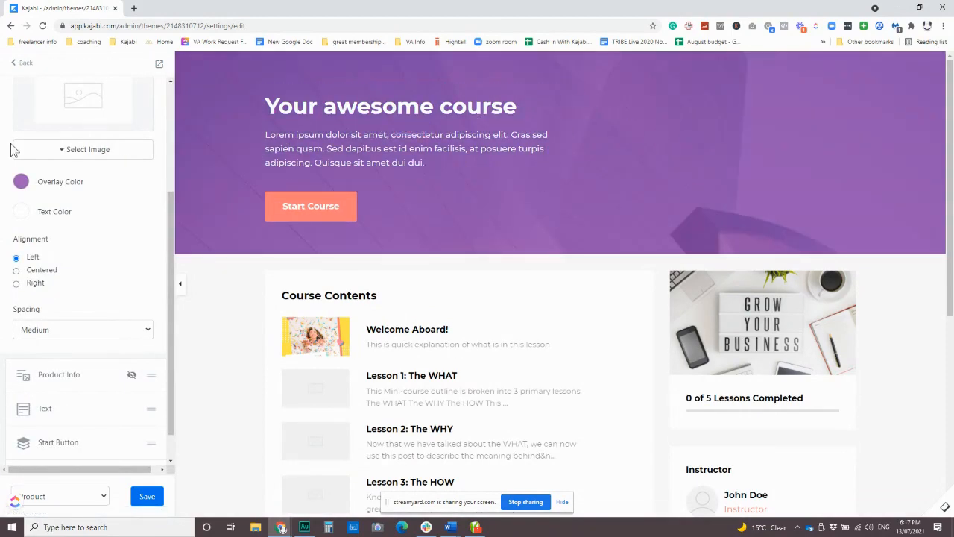
scroll(53, 431, down, 1)
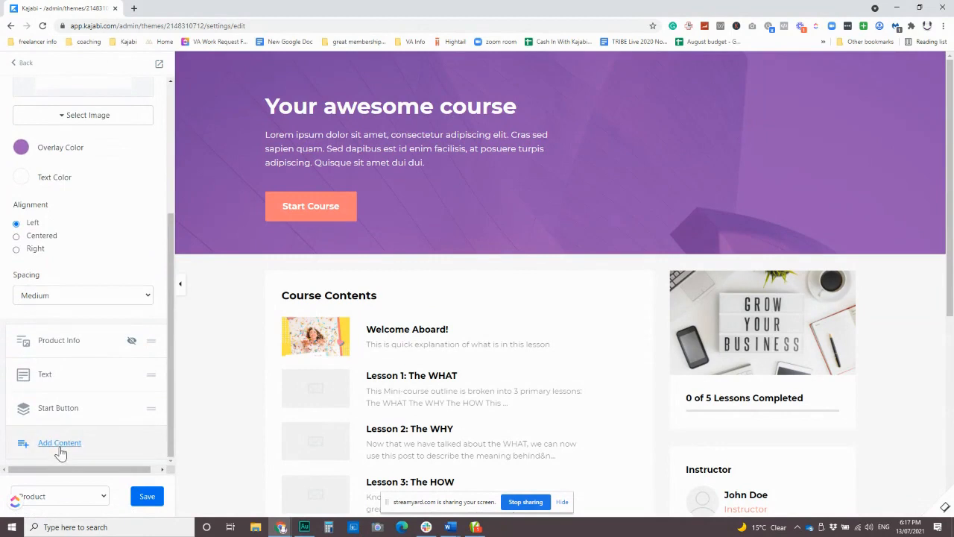
click(61, 446)
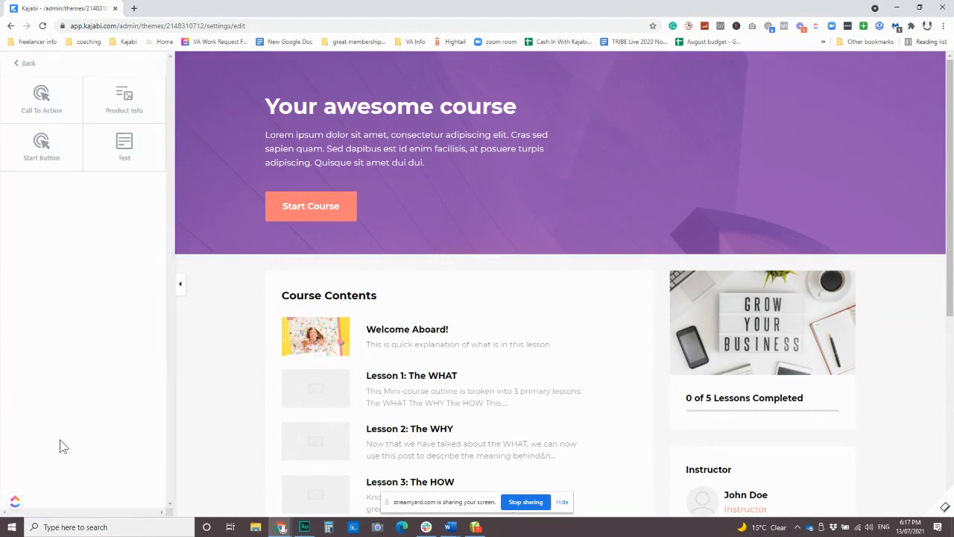
click(43, 105)
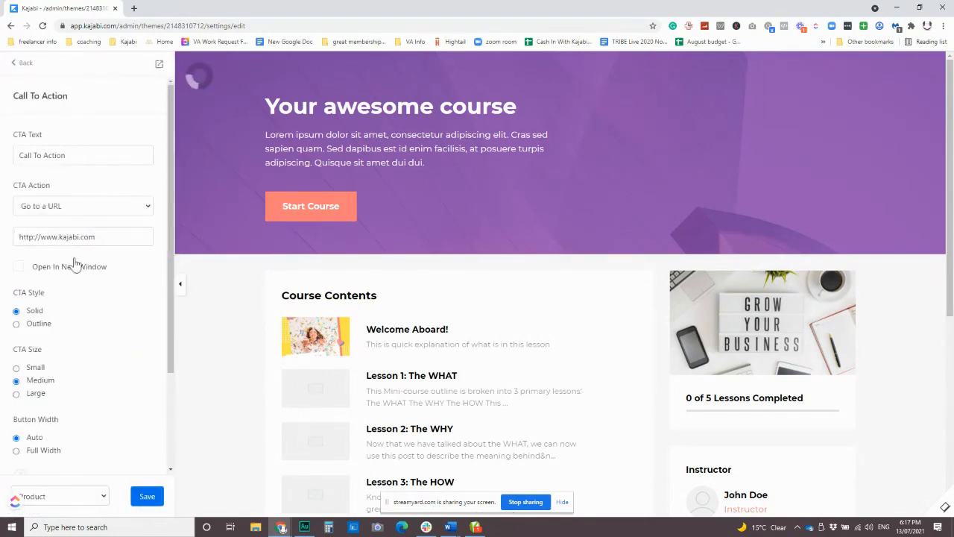
Set the call to action to download a file, label it "Download Your Workbook", and make it open in a new window.
click(93, 206)
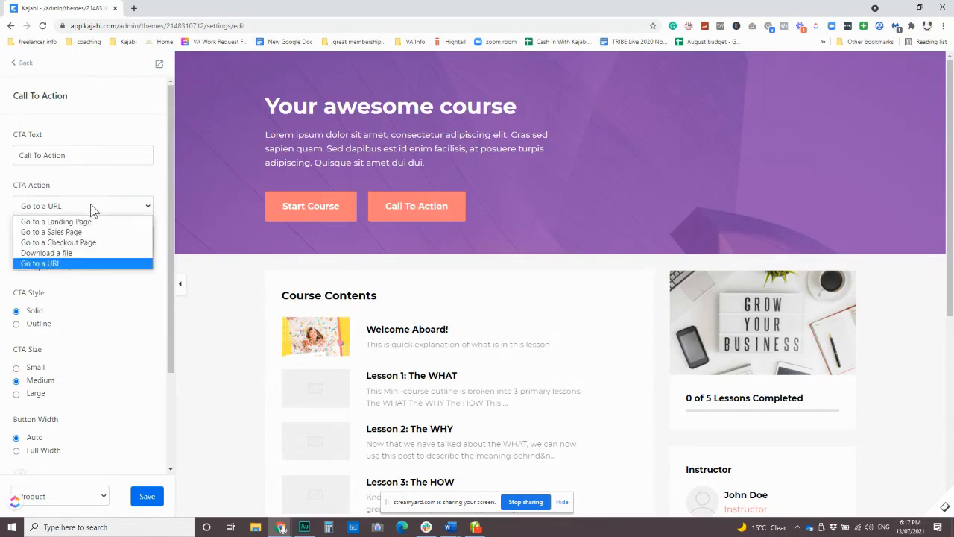
click(74, 253)
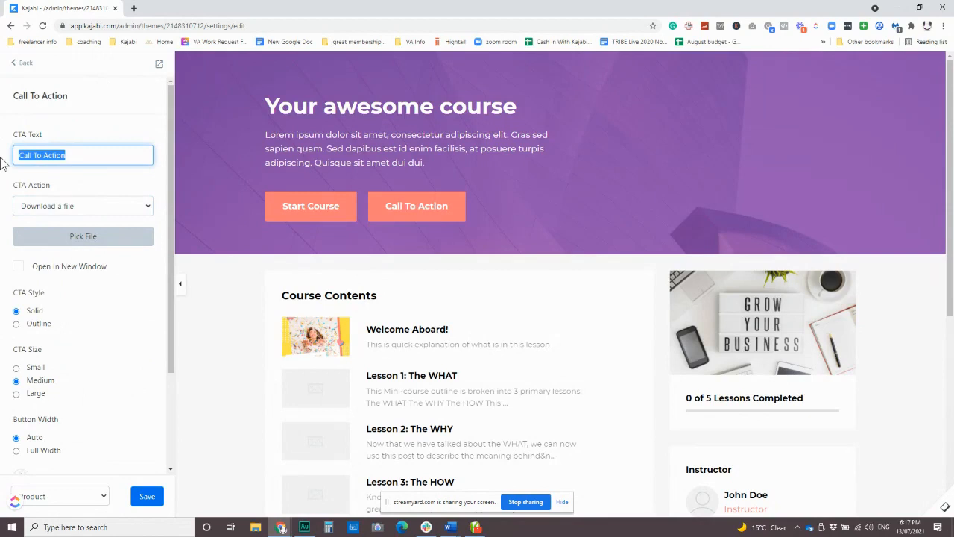
text(Download Your Workbook)
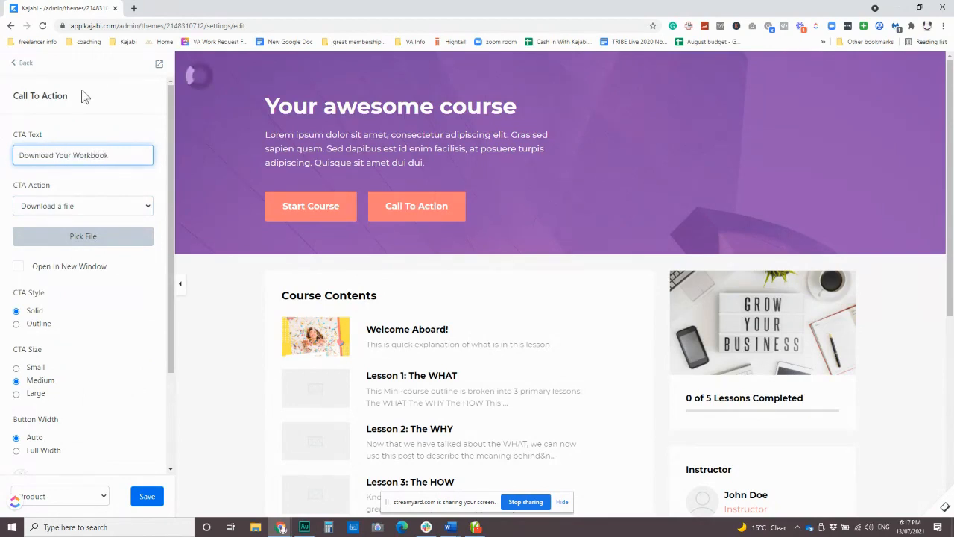
click(20, 267)
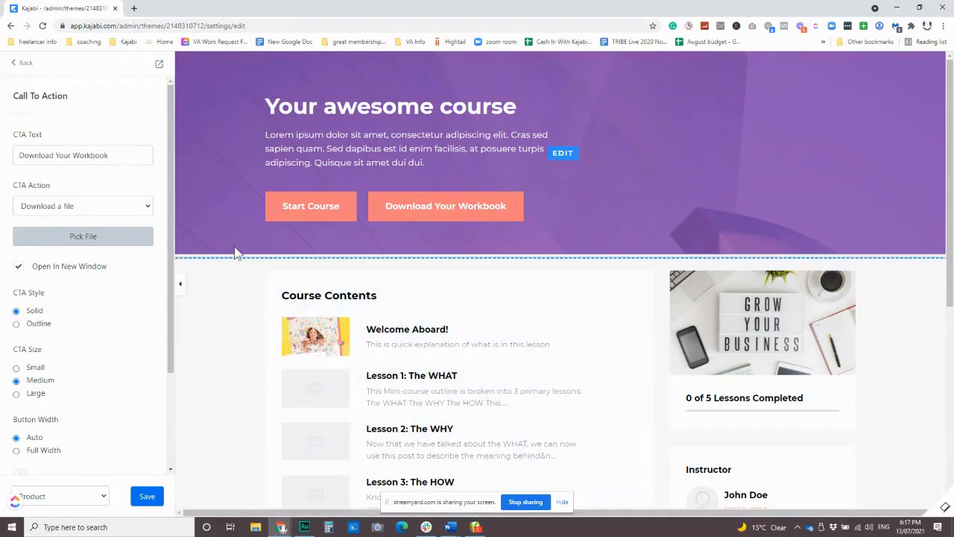
click(78, 240)
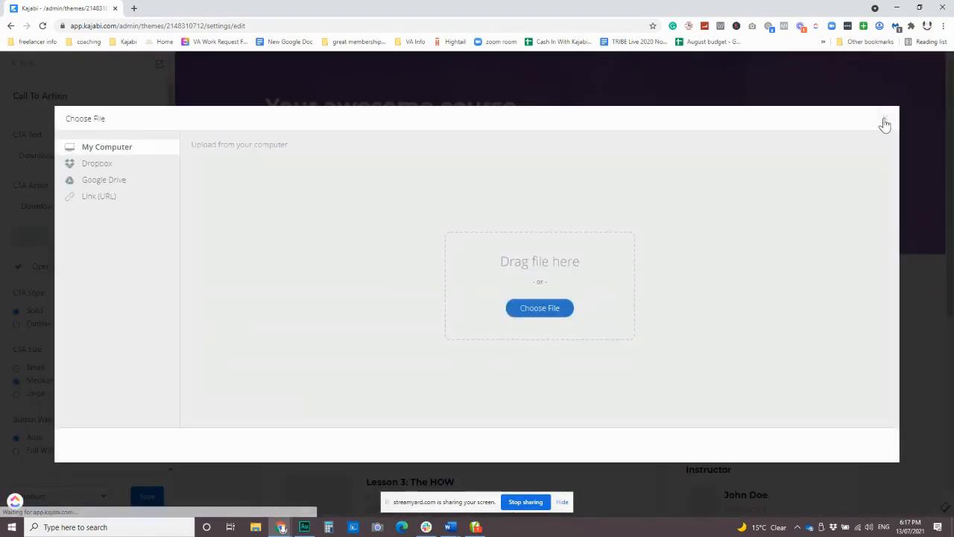
click(885, 119)
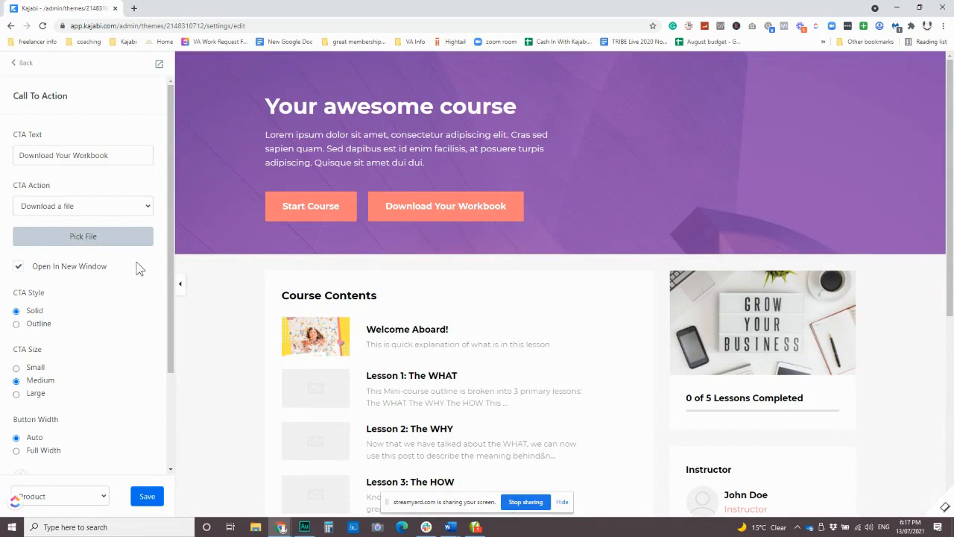
Hide the Start Button block in the course banner section.
click(23, 67)
click(130, 375)
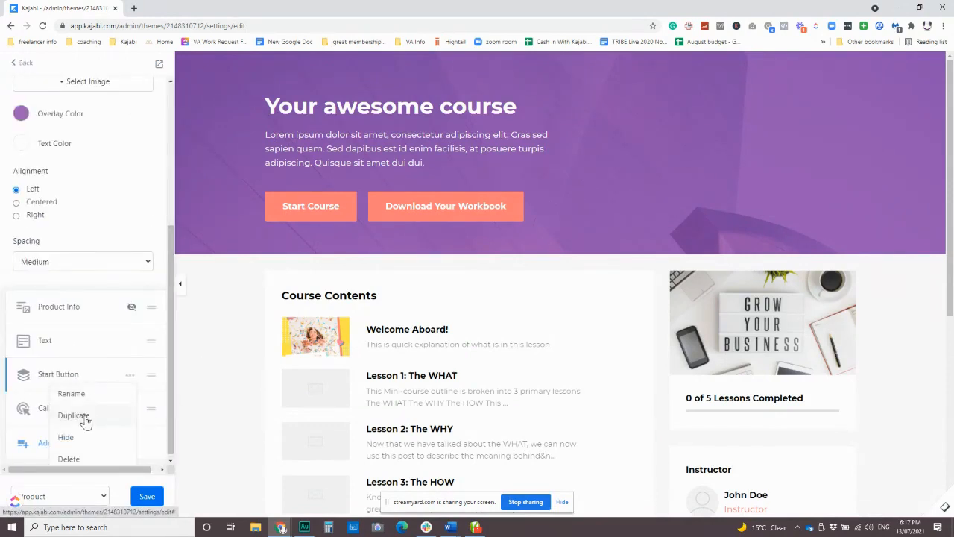
click(65, 437)
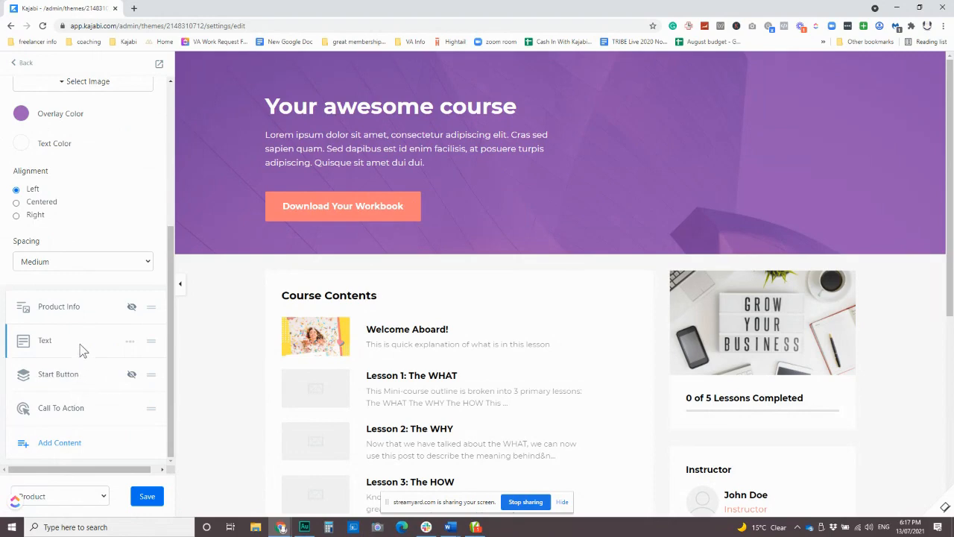
Open the Product Syllabus settings of the course contents section and set the syllabus type to Categories.
scroll(232, 317, down, 2)
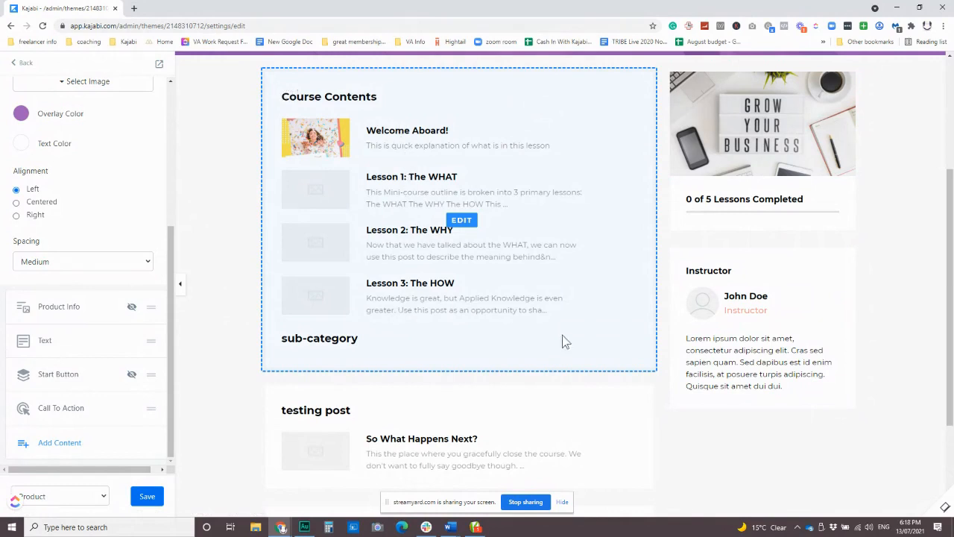
scroll(564, 345, down, 2)
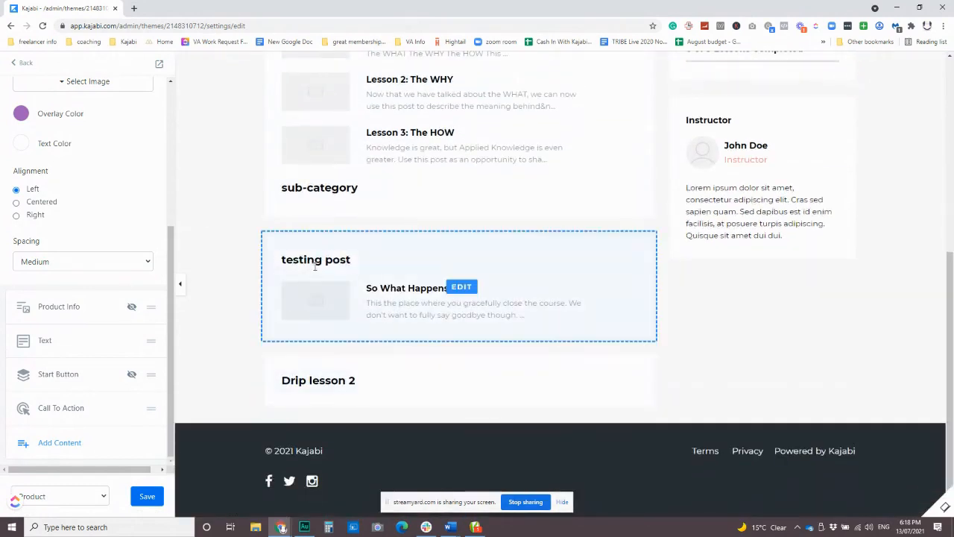
scroll(238, 231, up, 5)
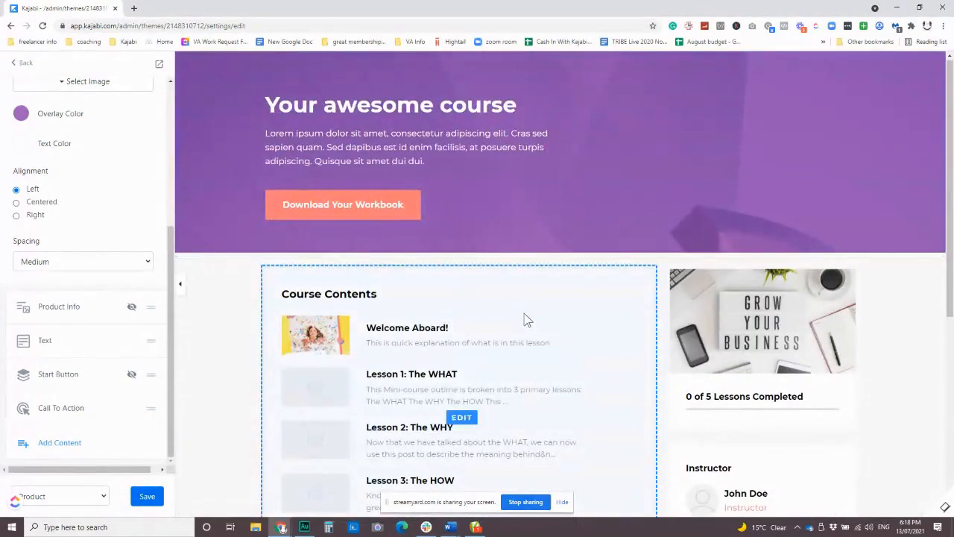
click(554, 313)
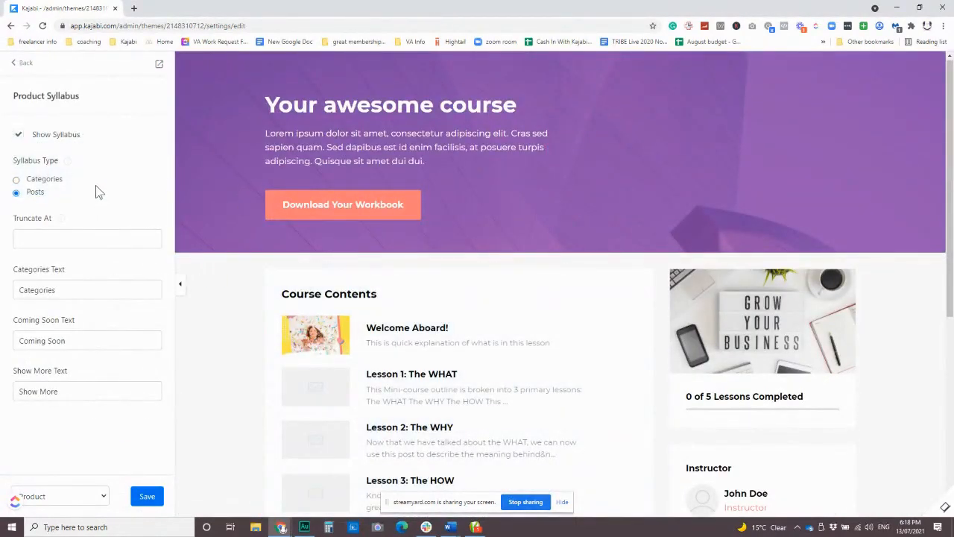
click(17, 180)
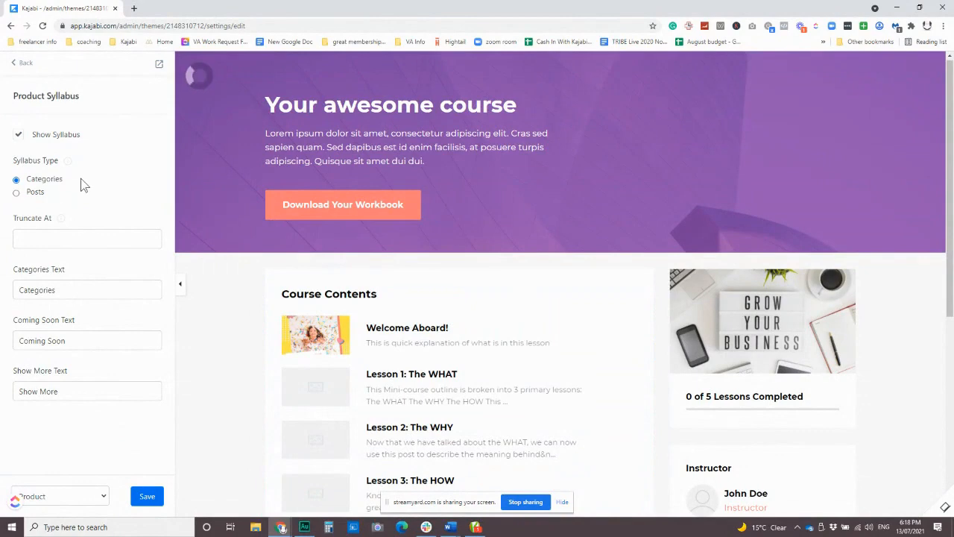
scroll(223, 307, down, 3)
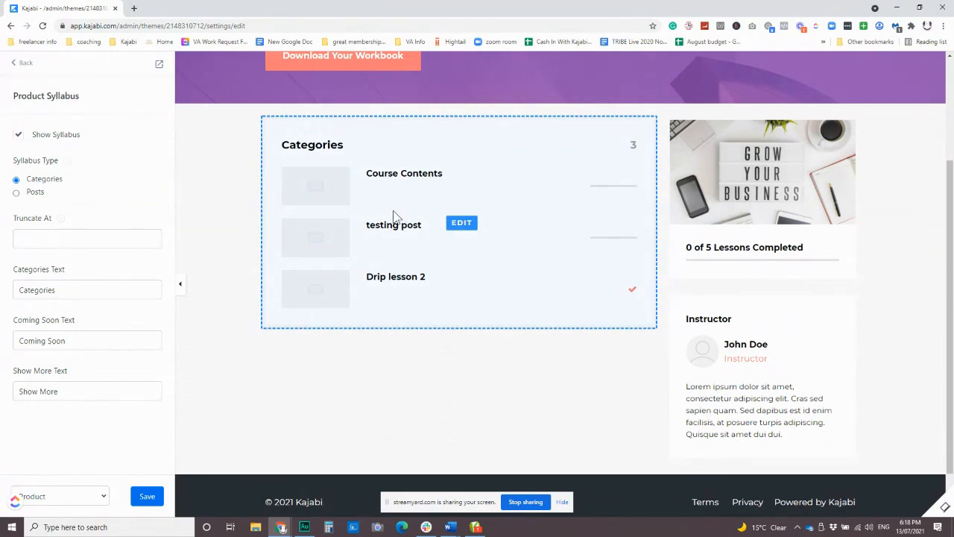
Switch the syllabus type back to Posts and review how lessons, sub-categories and drip content are listed.
click(30, 195)
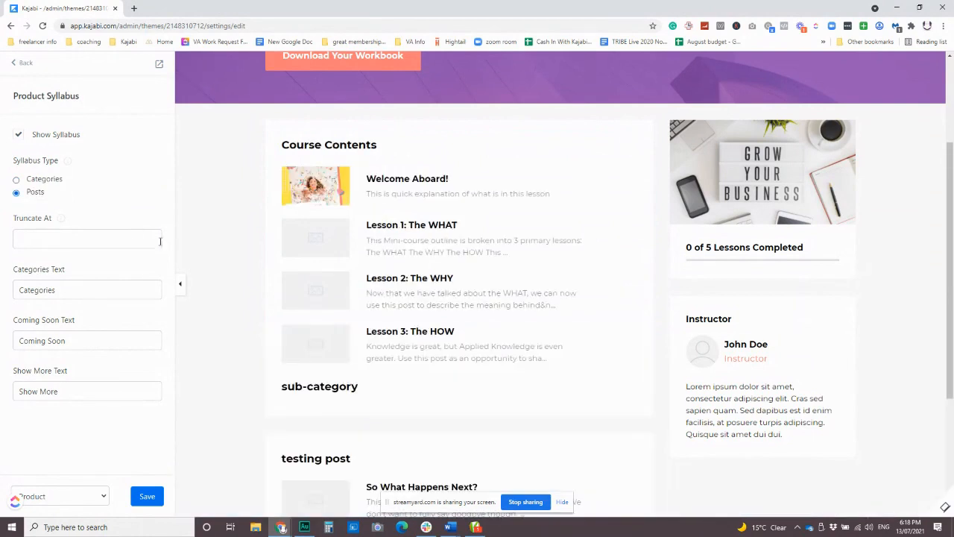
scroll(532, 246, down, 1)
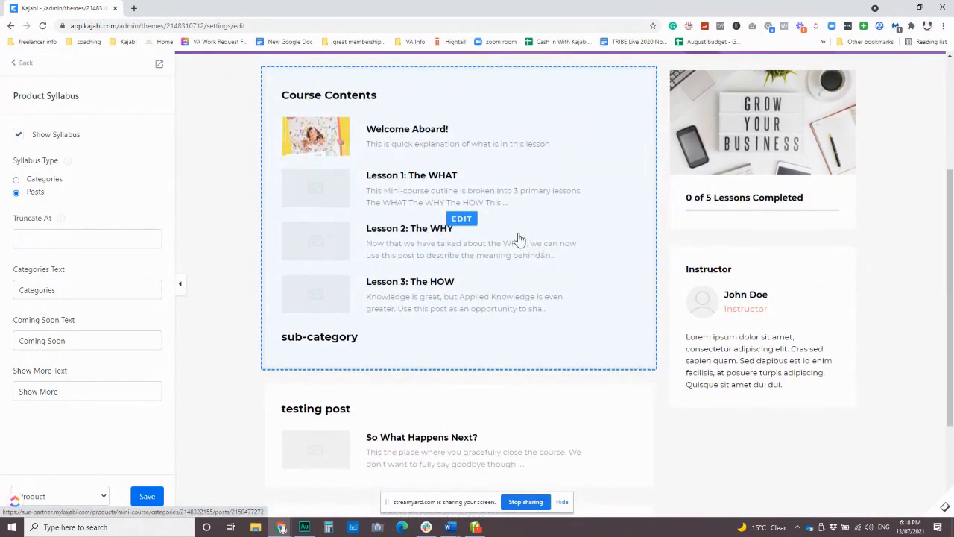
scroll(520, 240, up, 1)
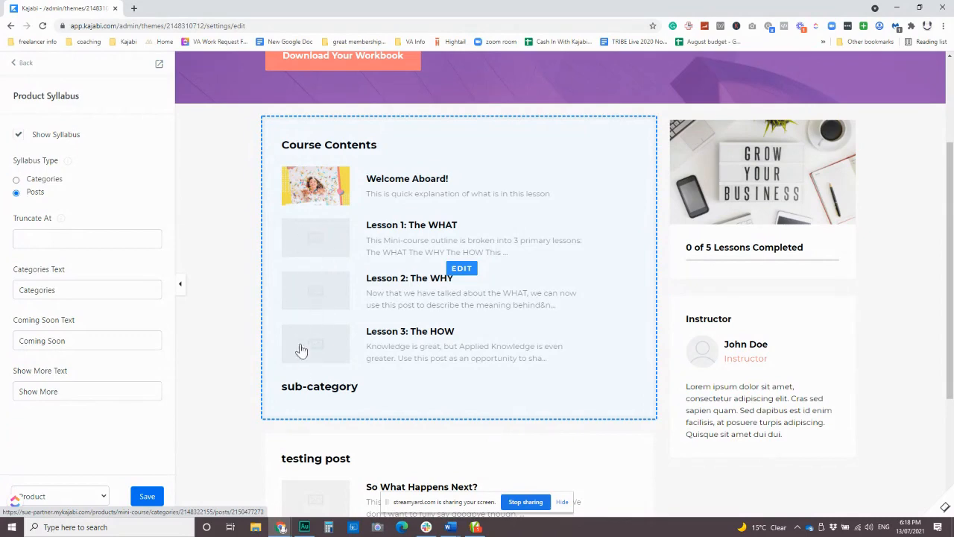
scroll(365, 298, down, 2)
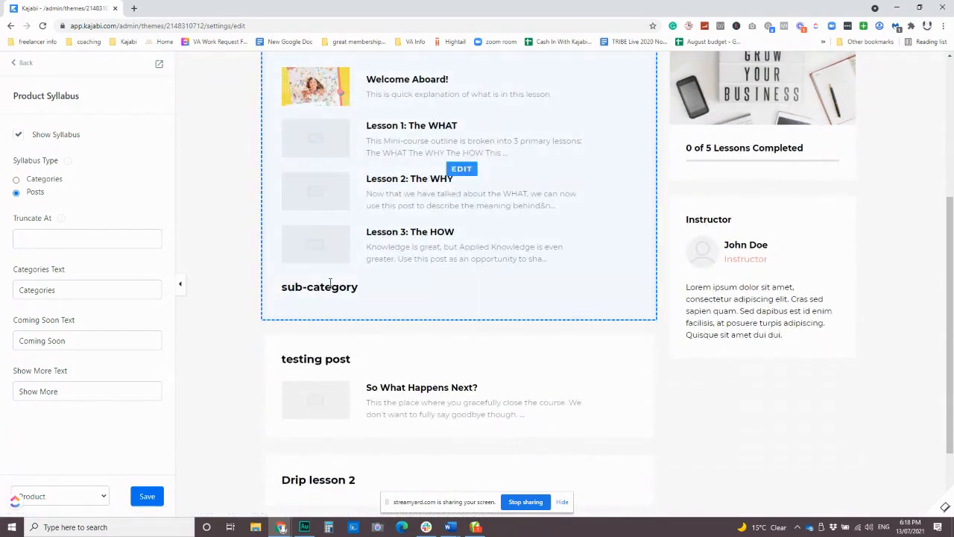
scroll(332, 289, down, 2)
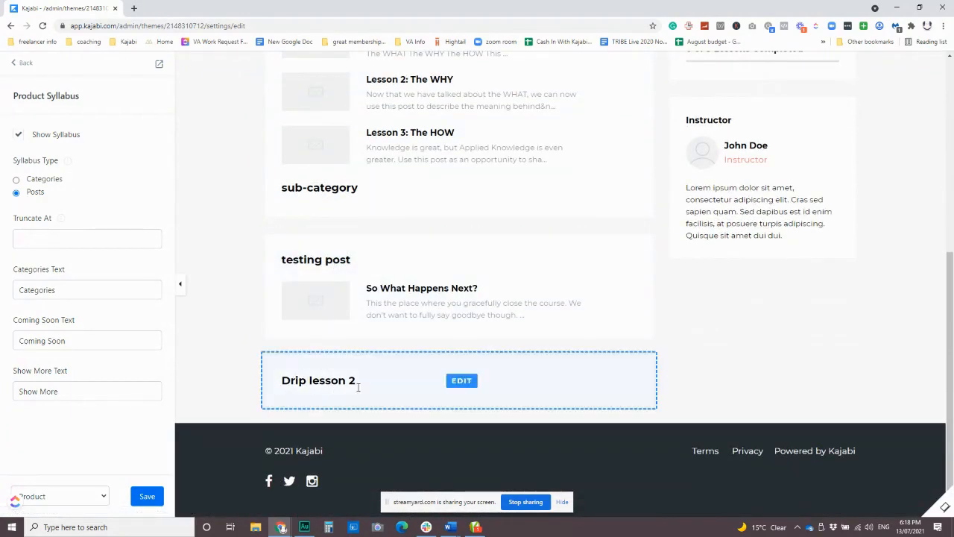
scroll(358, 386, up, 5)
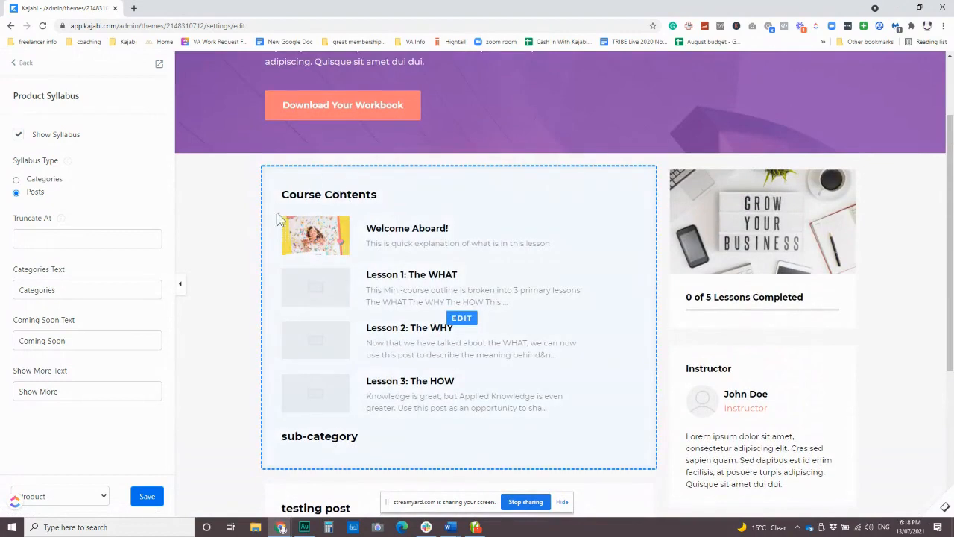
Set the syllabus type to Categories and change the categories text to "Training Videos".
click(17, 180)
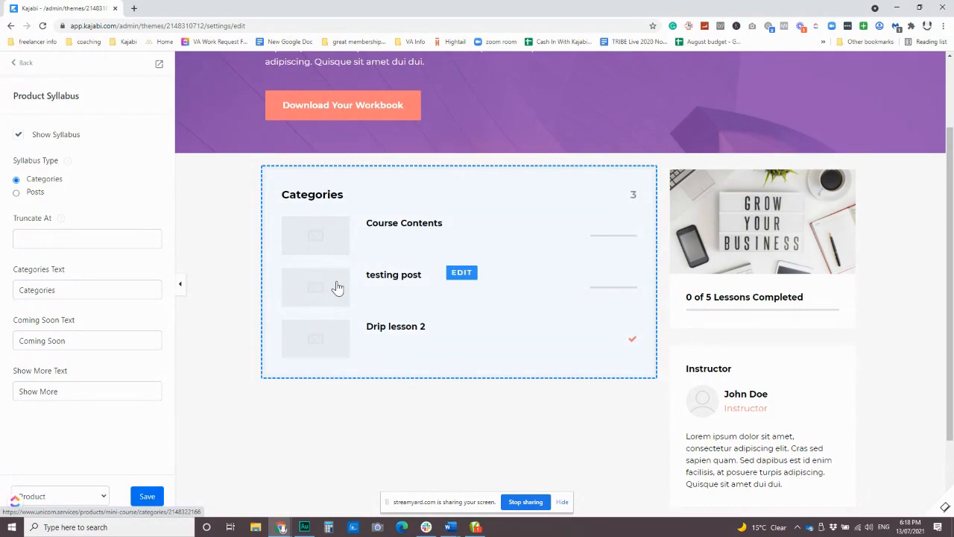
double_click(17, 290)
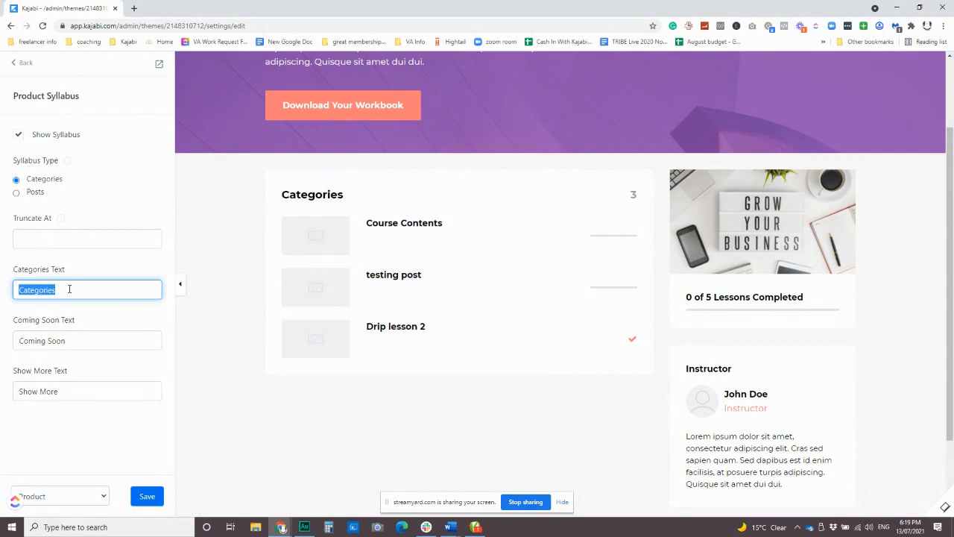
text(Training Videos)
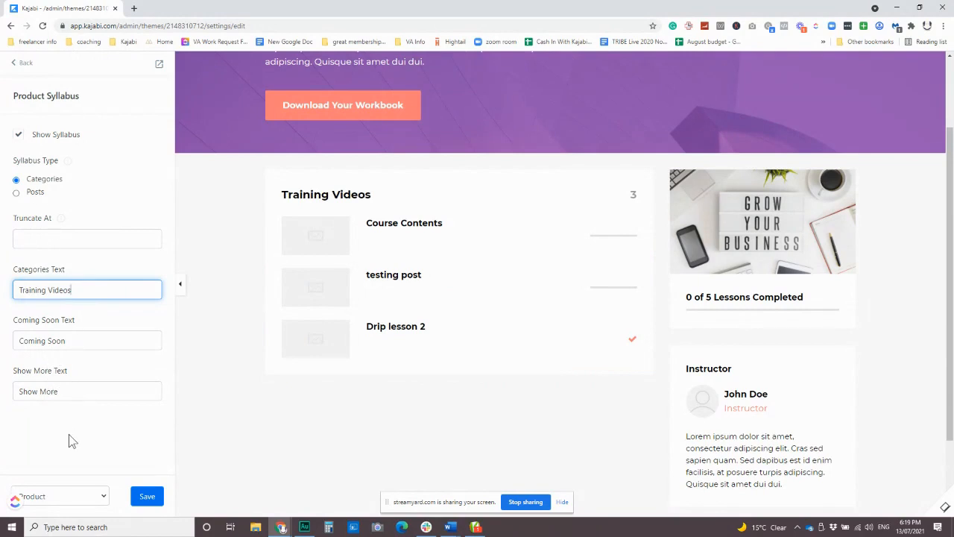
Set the syllabus type to Posts and save the syllabus settings.
click(30, 193)
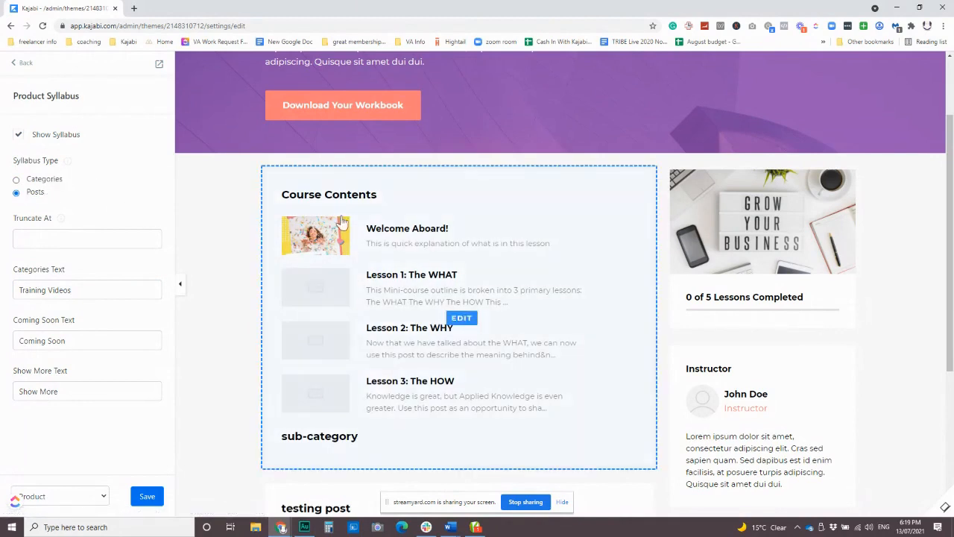
drag(283, 198, 392, 204)
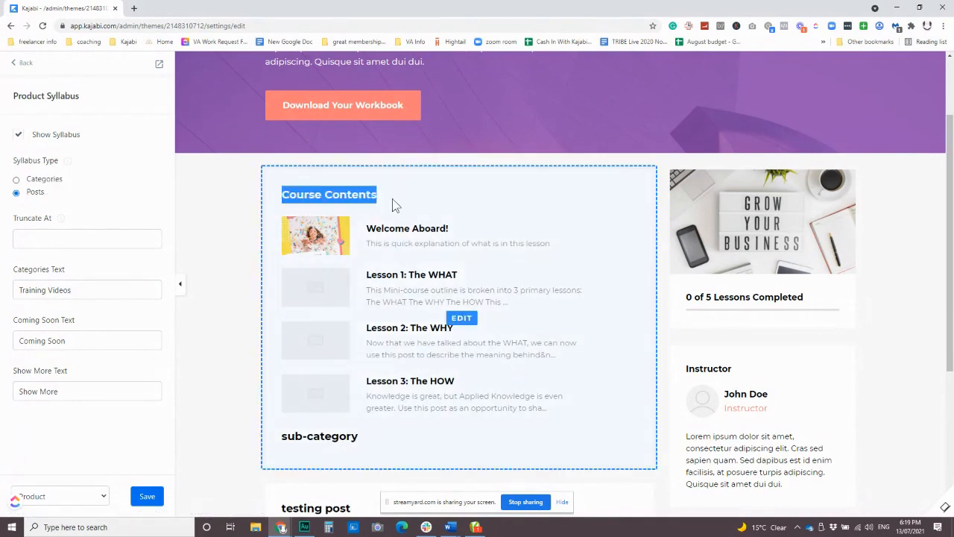
click(358, 195)
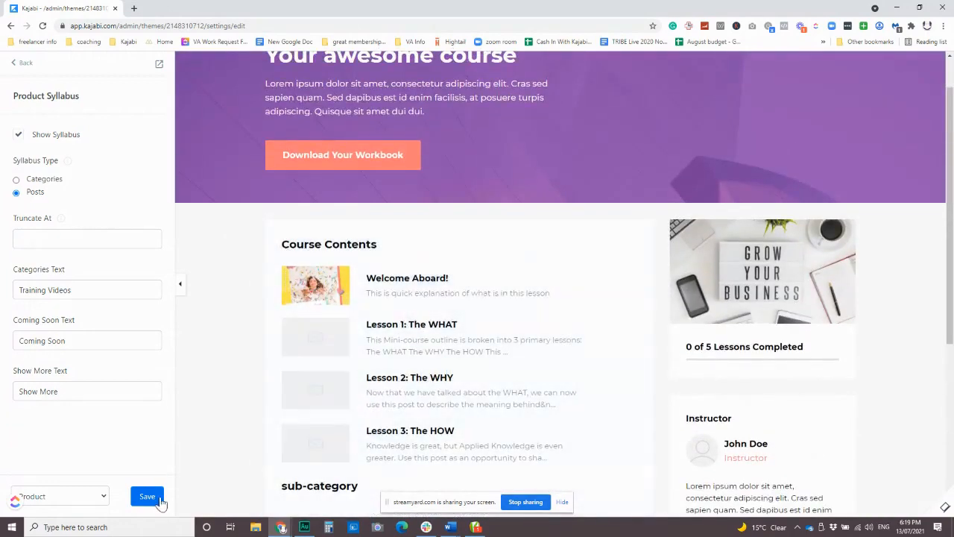
click(160, 500)
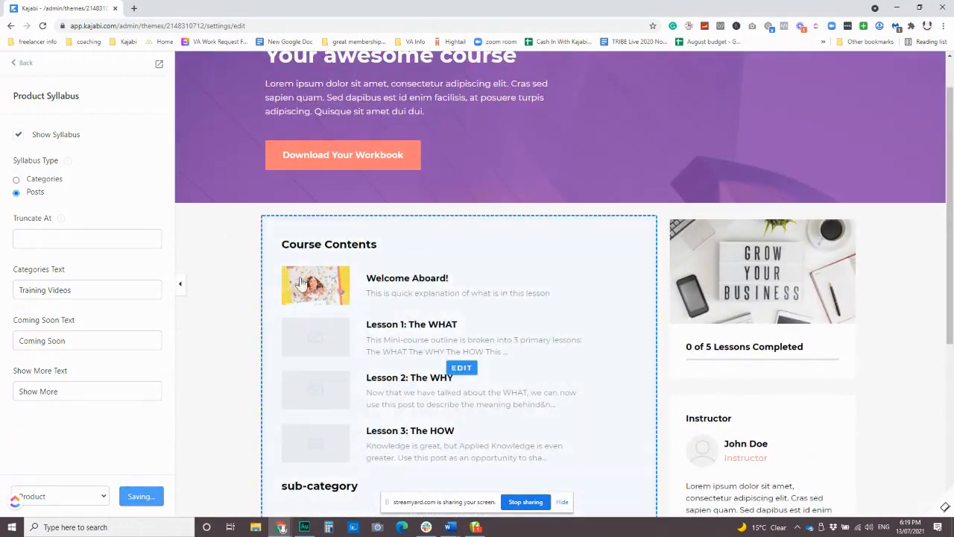
Open the Welcome Body section's settings and enable Show Welcome Body.
click(15, 64)
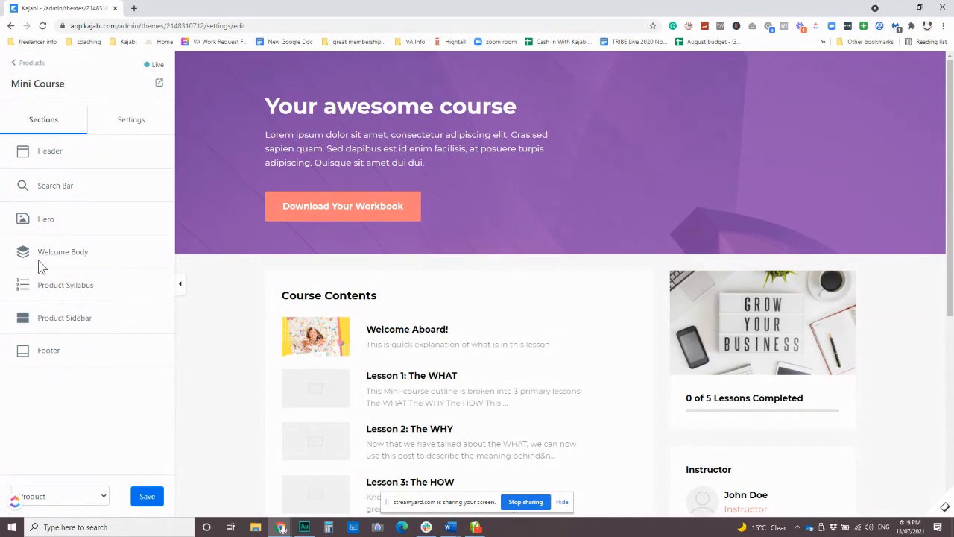
click(64, 253)
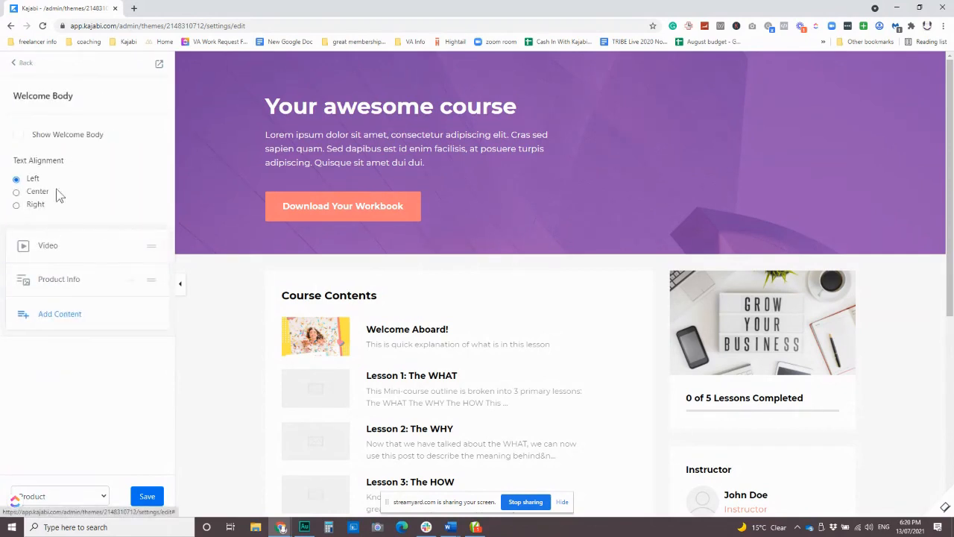
click(19, 136)
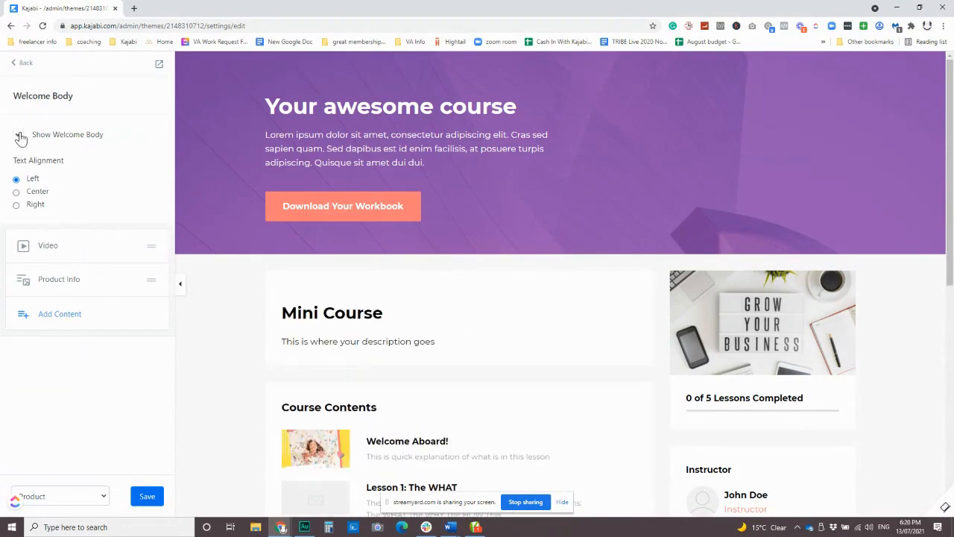
scroll(242, 343, down, 2)
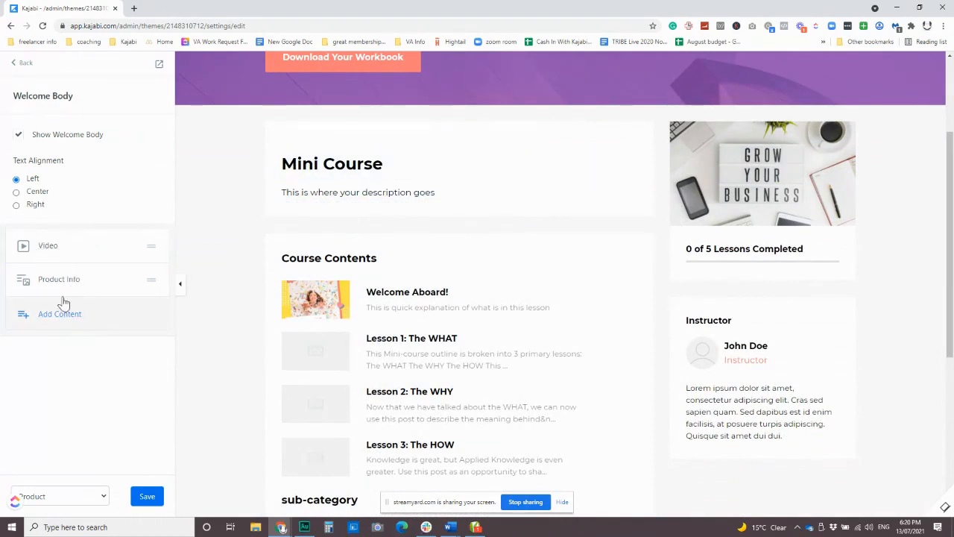
Add a Call To Action content block to the Welcome Body, keeping its default settings.
click(72, 319)
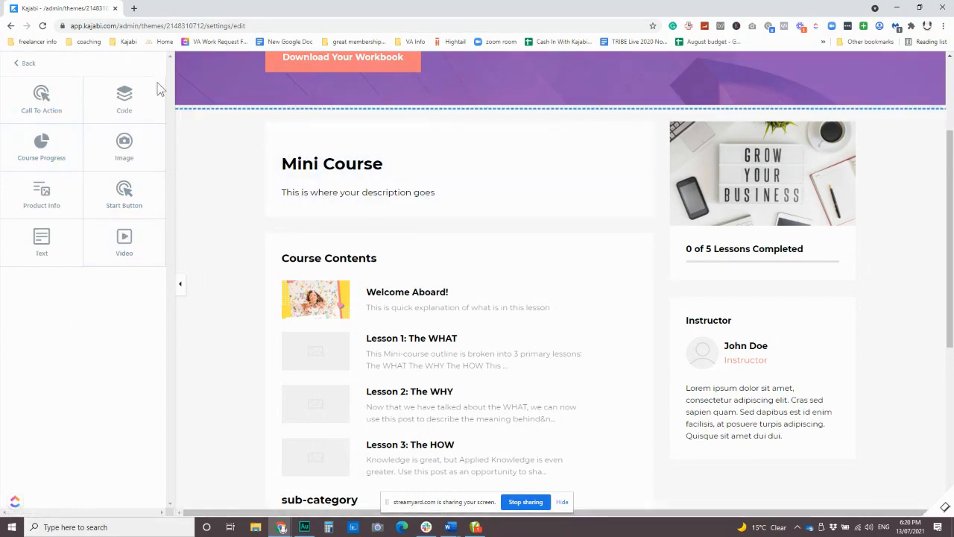
click(37, 99)
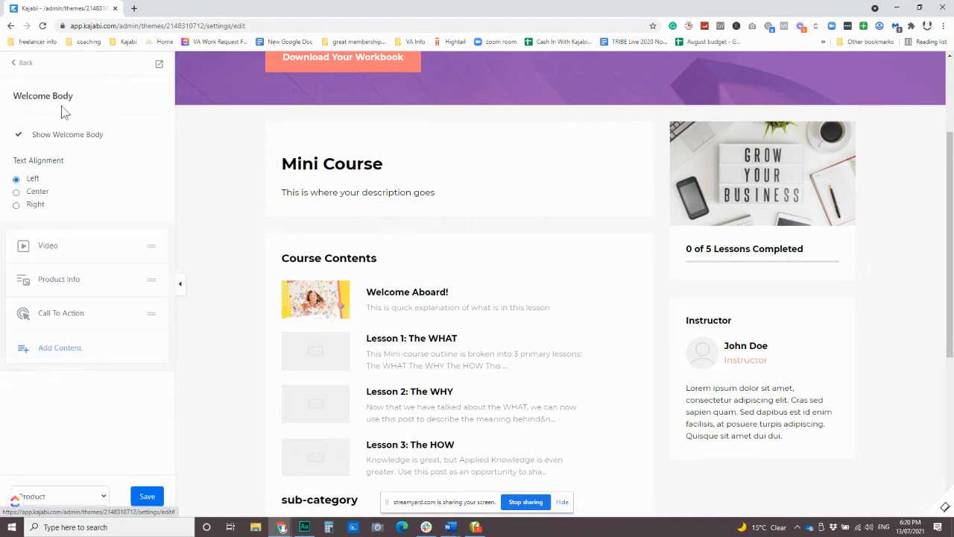
click(103, 328)
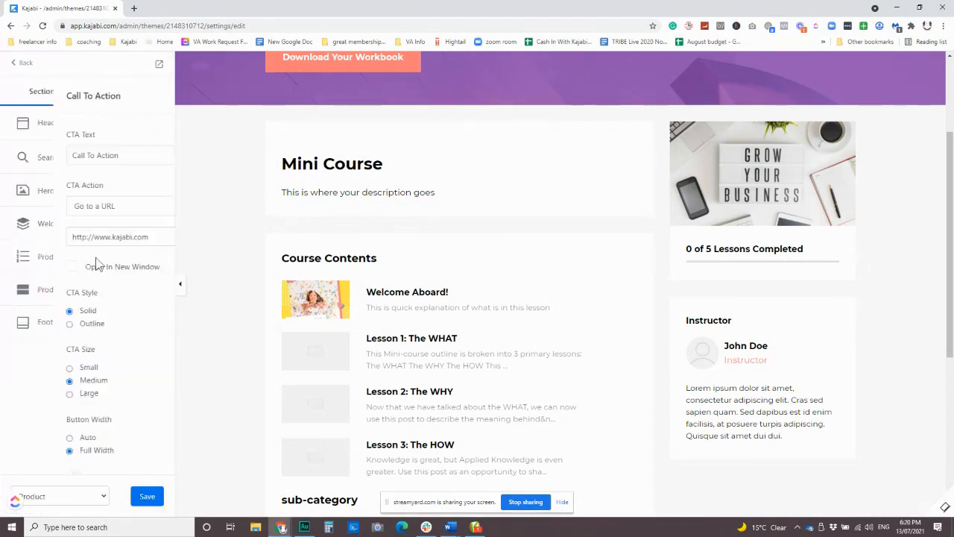
click(21, 66)
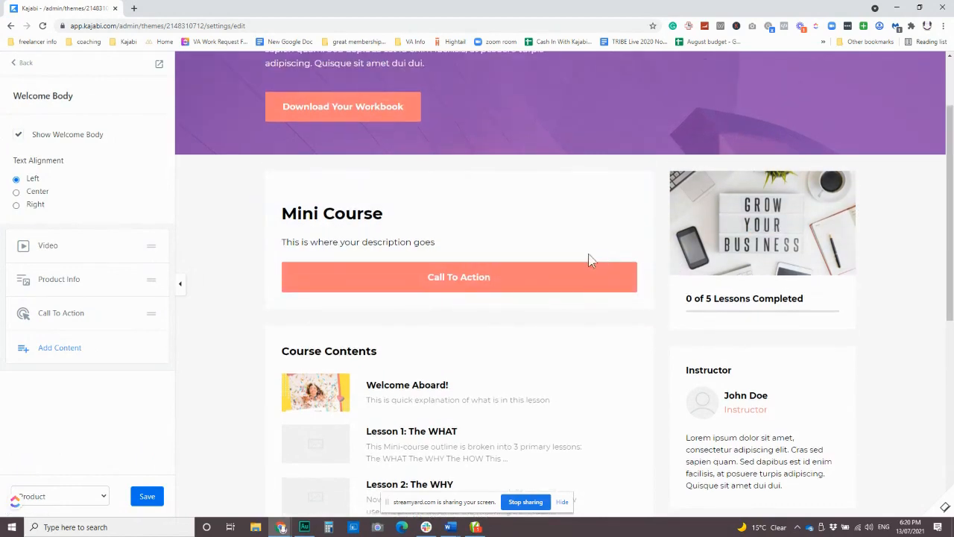
Add an Image block to the Welcome Body and set its image action URL to facebook.com/groups/yourgroupname.
click(67, 348)
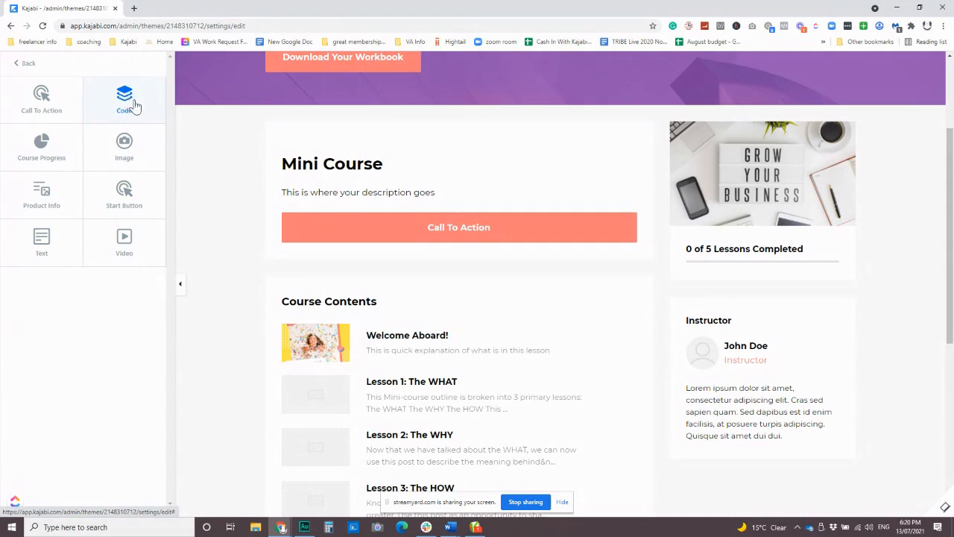
click(124, 149)
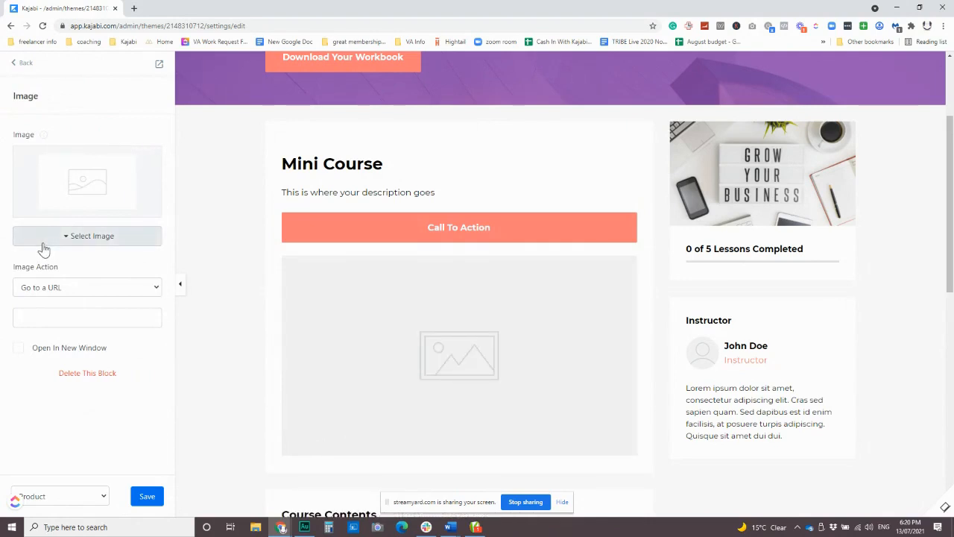
click(33, 316)
text(fac)
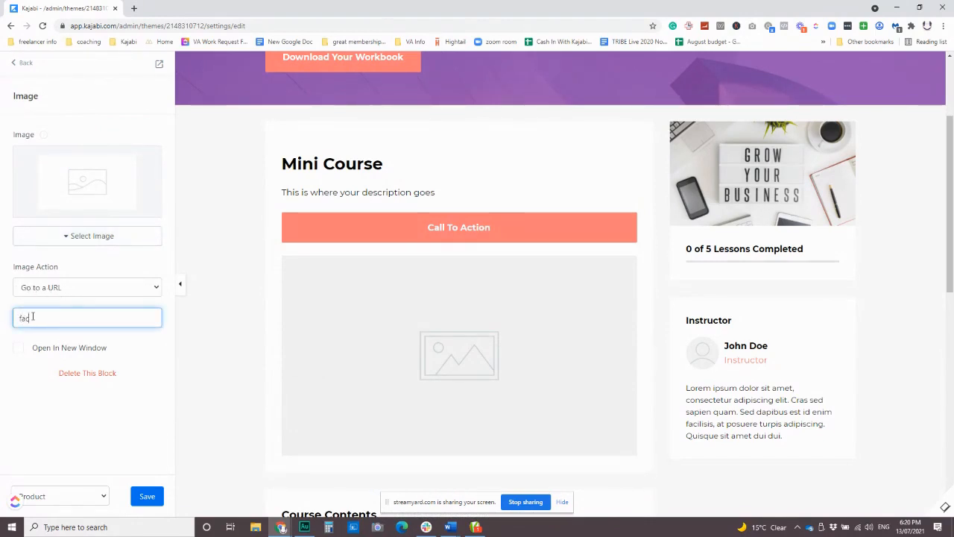
text(ebook.com/groups/yourgroupname)
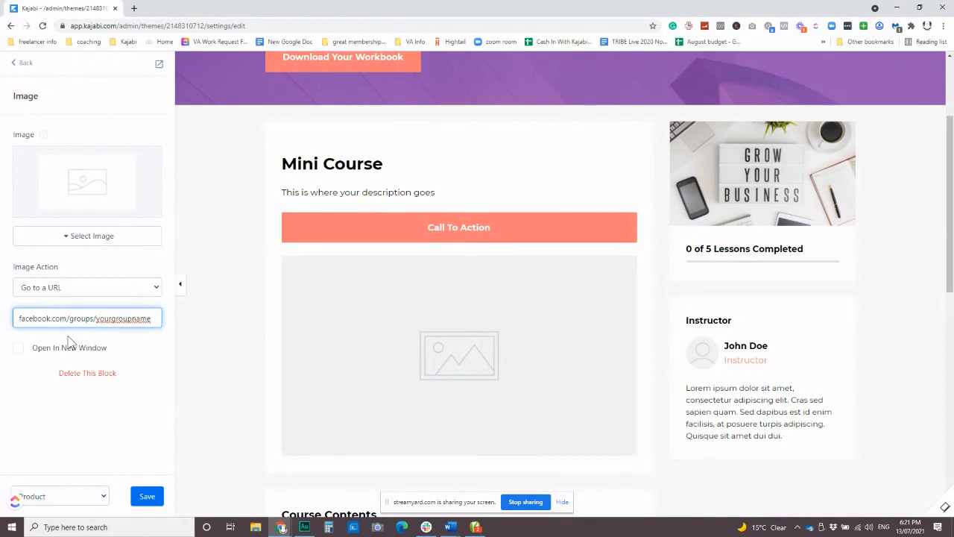
mouse_move(39, 140)
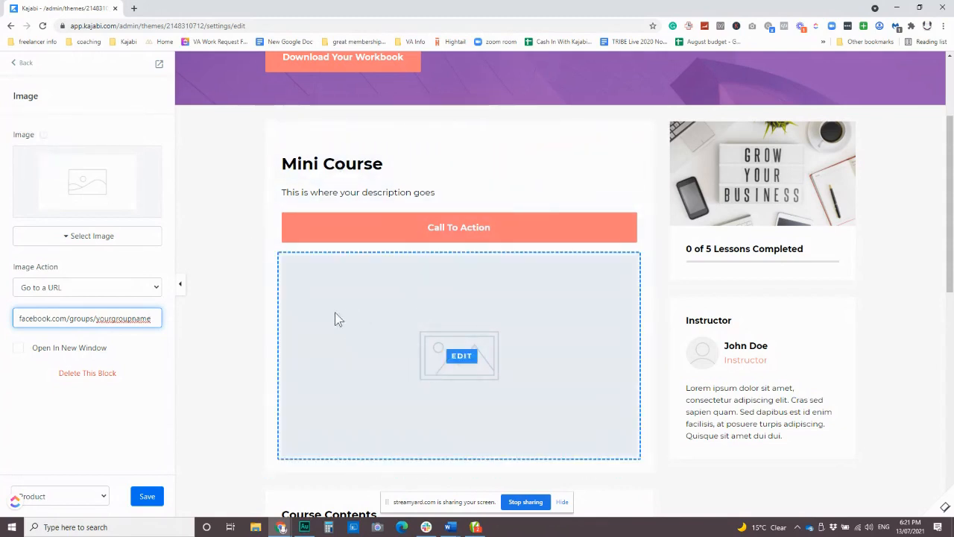
Move the Image block between the Video and Product Info blocks of the Welcome Body and hide it.
click(18, 63)
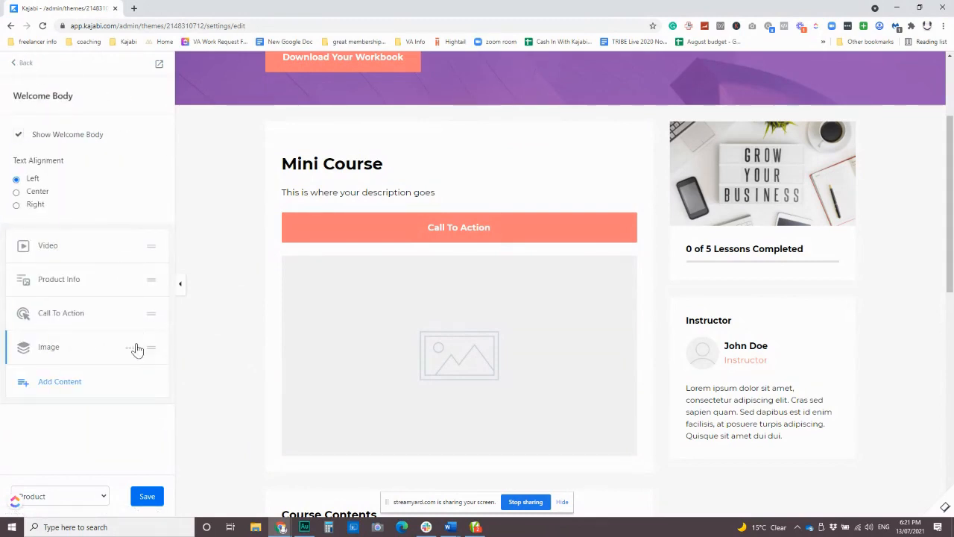
drag(152, 346, 153, 278)
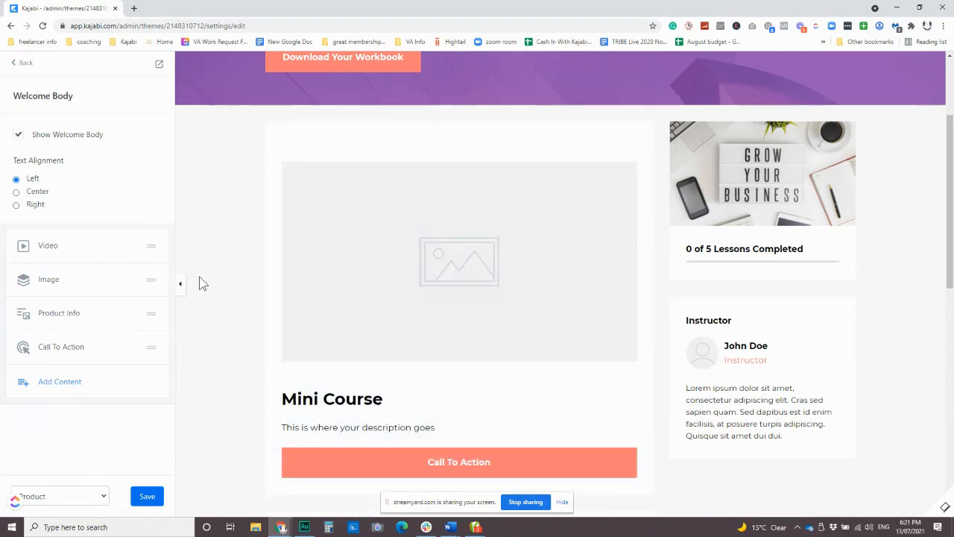
click(131, 282)
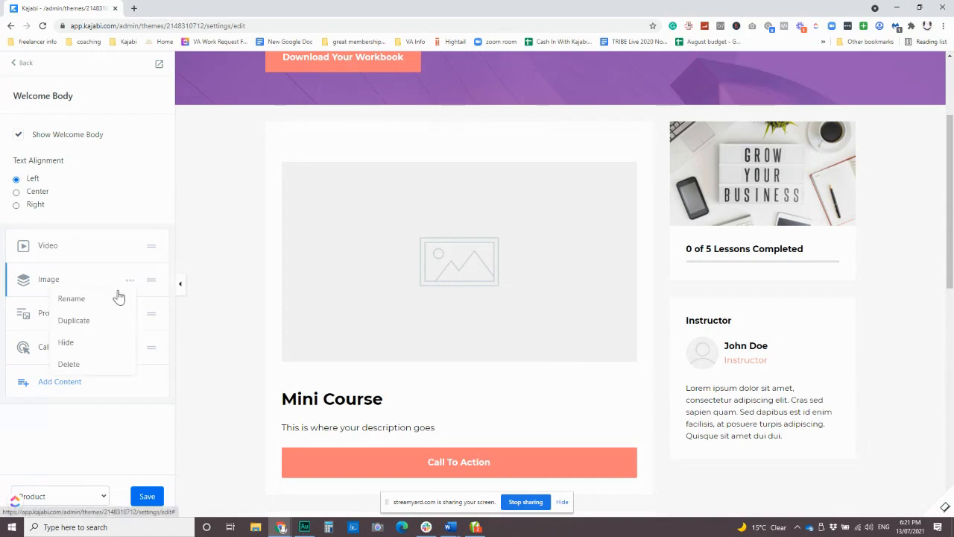
click(67, 343)
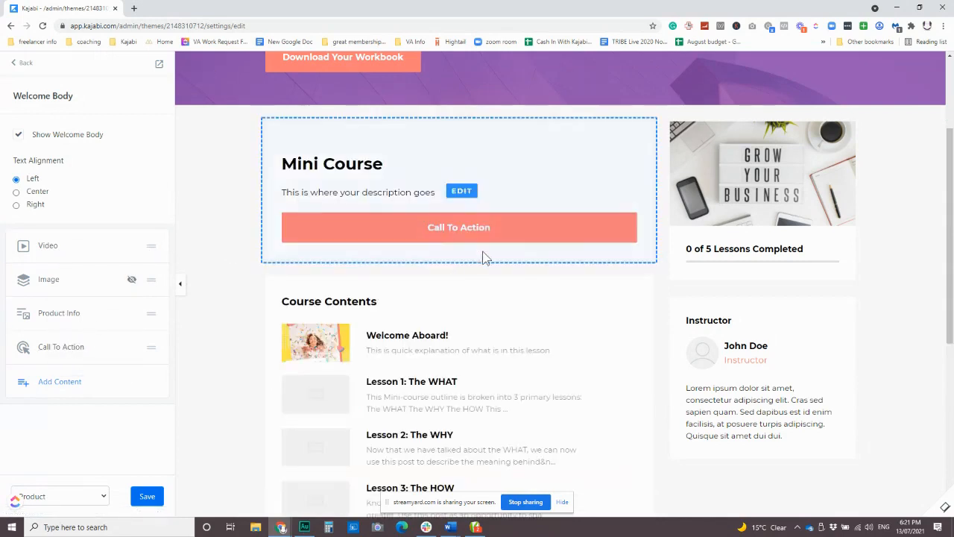
Set the player color of the Welcome Body's Video block to the coral swatch.
click(69, 383)
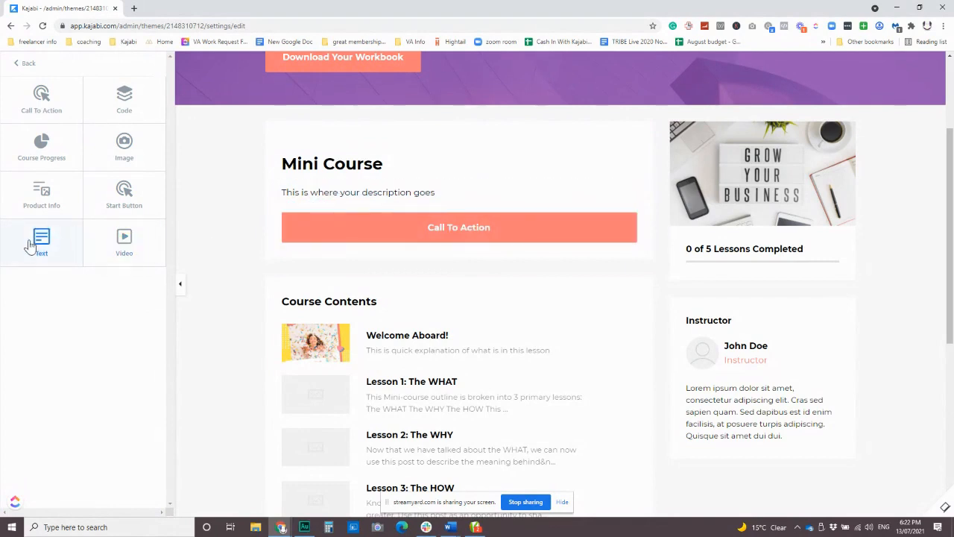
click(24, 64)
click(47, 248)
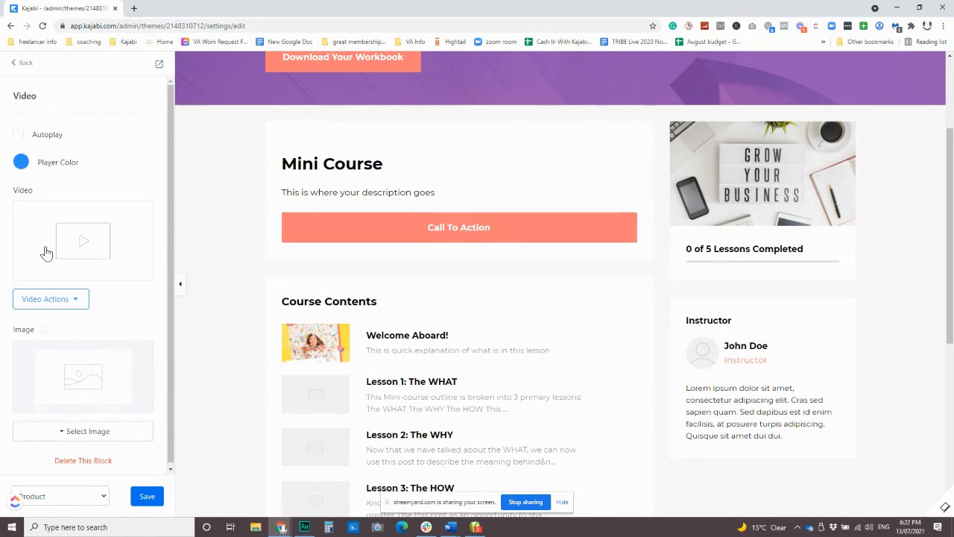
scroll(80, 249, down, 1)
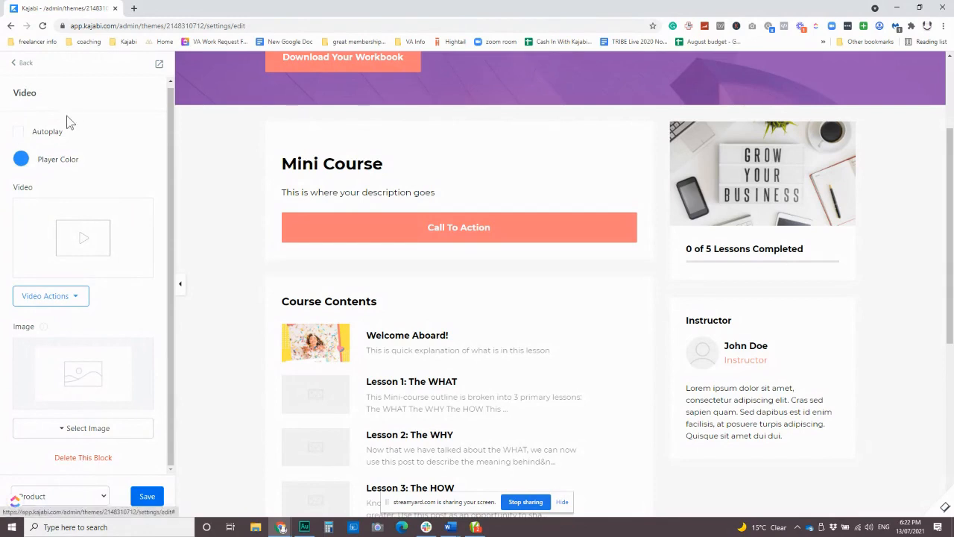
click(25, 161)
click(30, 184)
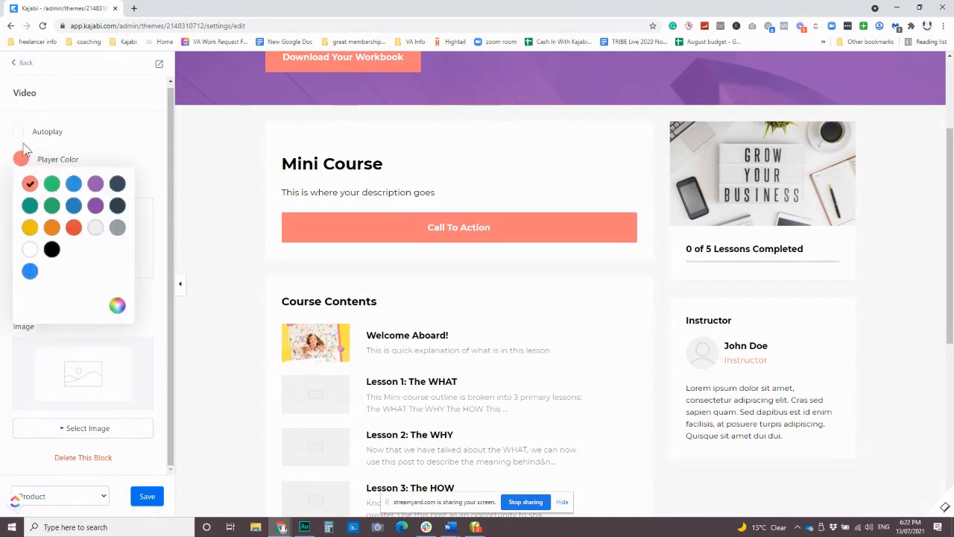
click(102, 131)
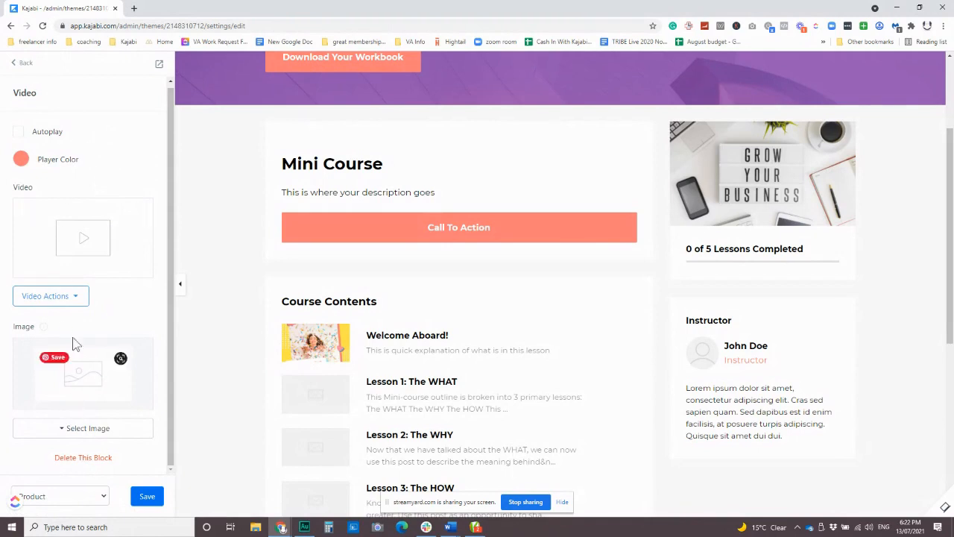
click(15, 66)
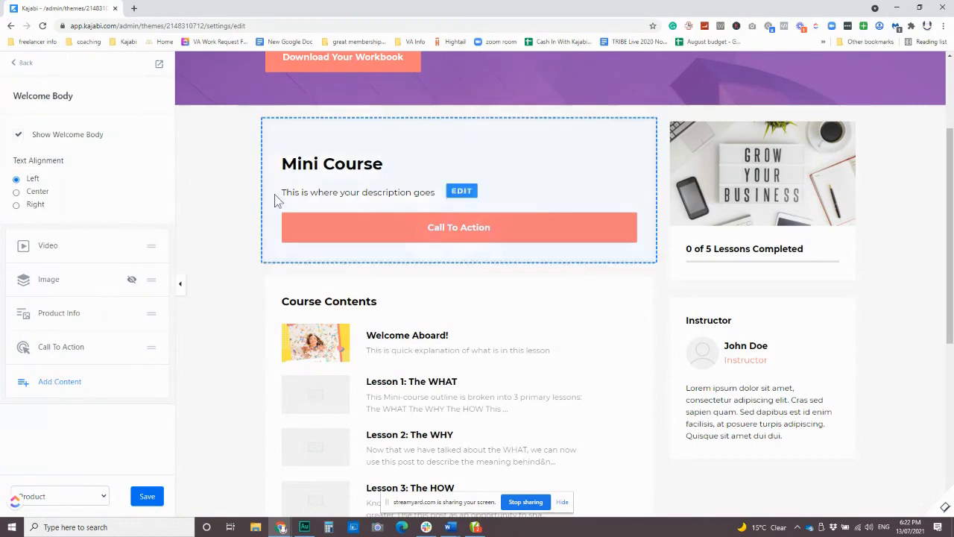
scroll(490, 254, down, 3)
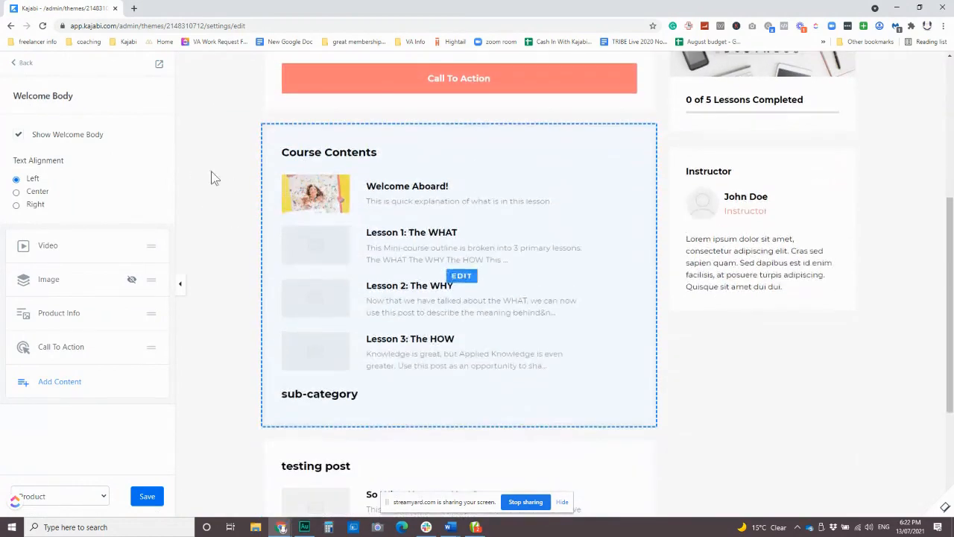
scroll(439, 311, up, 2)
scroll(440, 311, up, 3)
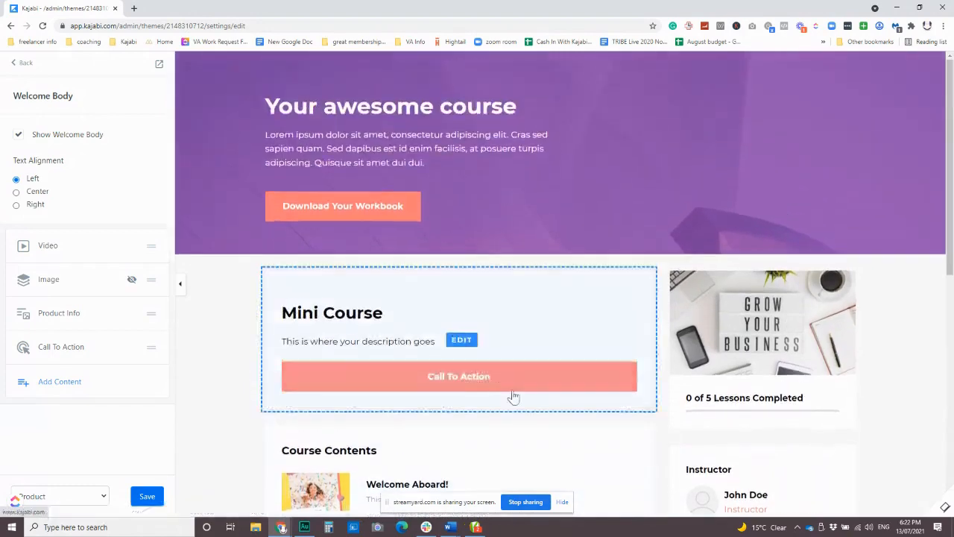
scroll(414, 246, down, 2)
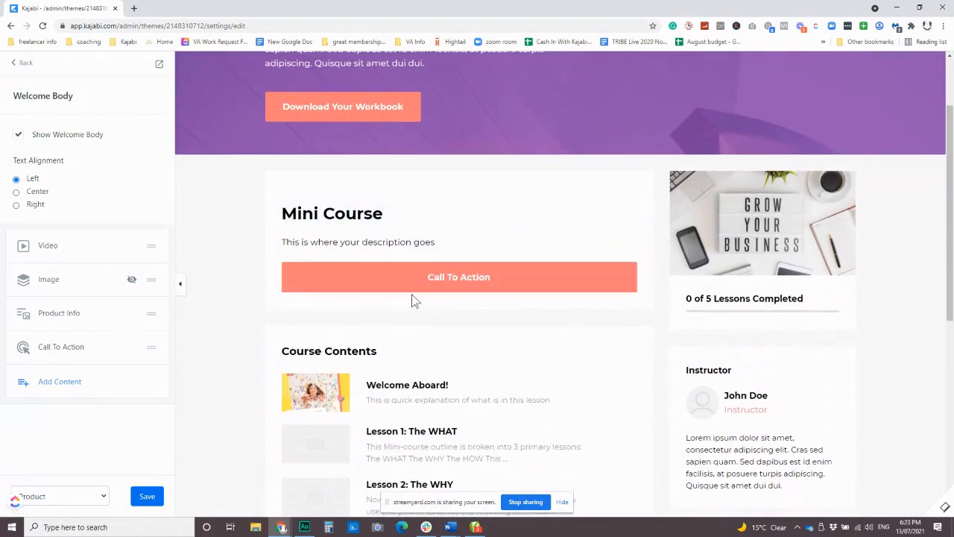
scroll(414, 298, down, 3)
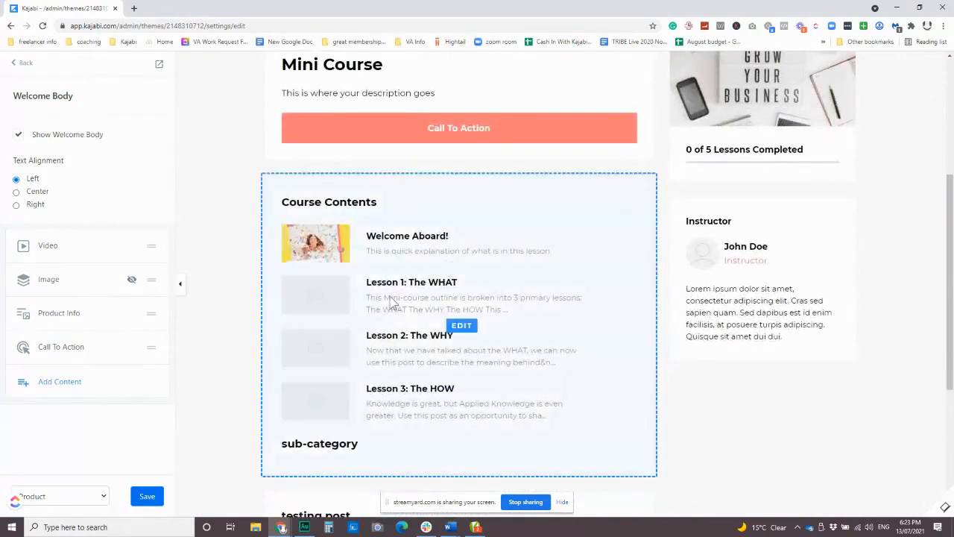
Open the Product Syllabus settings, hide the syllabus to preview the page without it, and show it again.
click(16, 64)
click(64, 284)
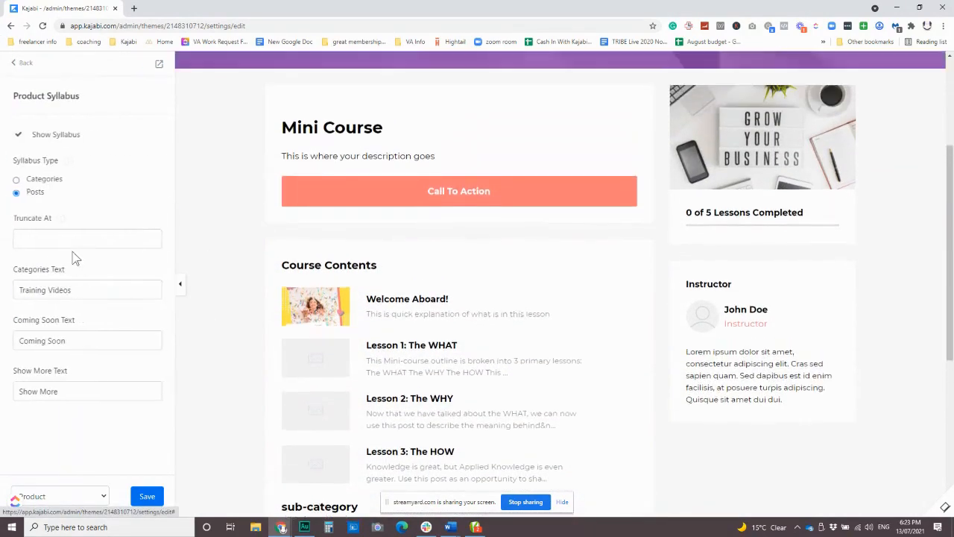
click(18, 135)
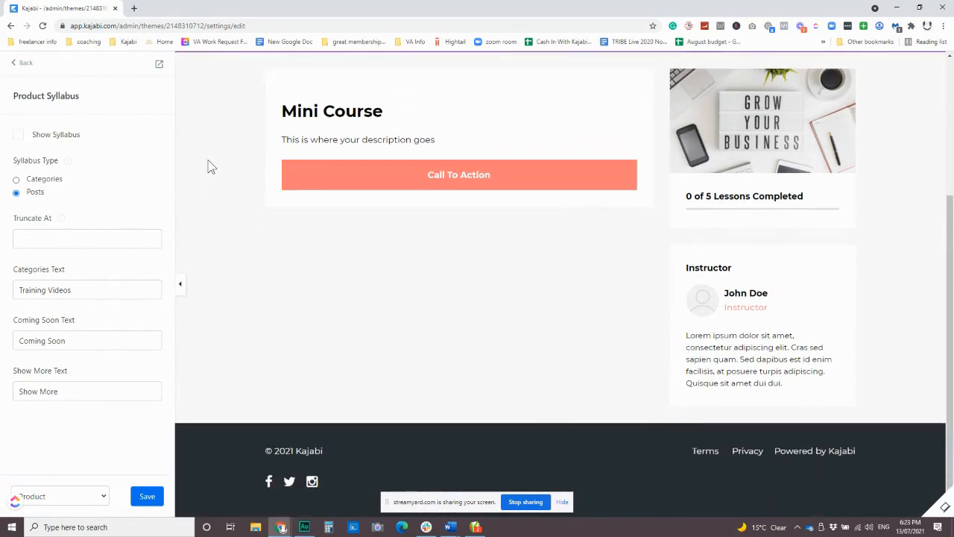
click(18, 136)
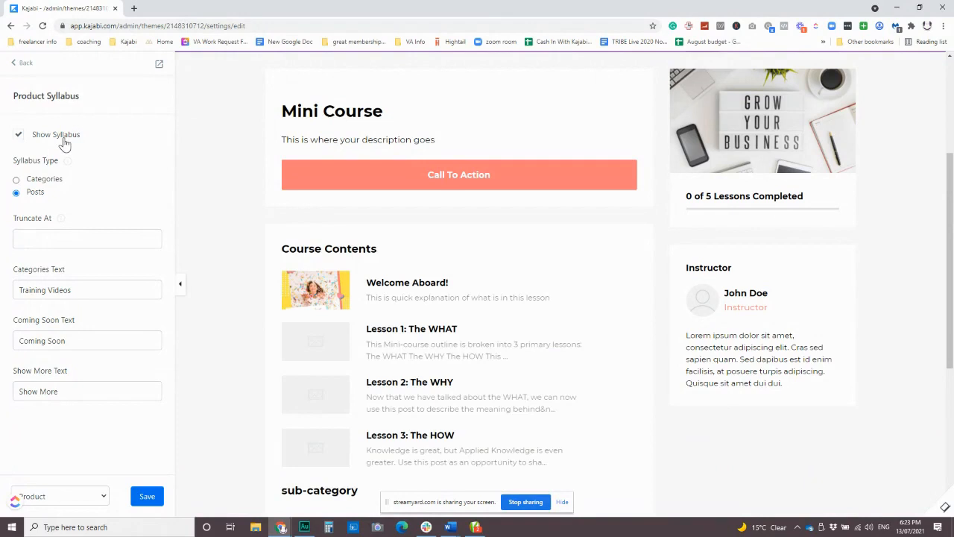
click(21, 139)
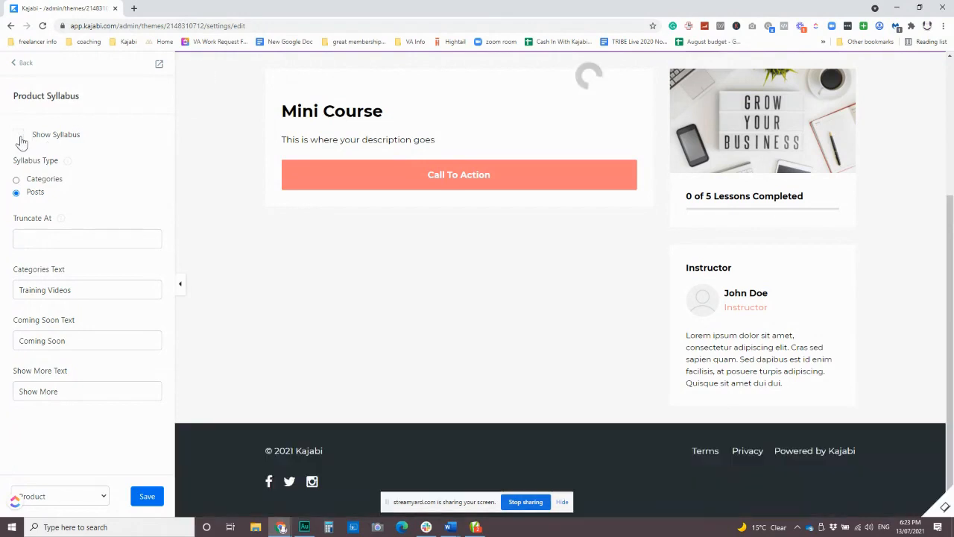
click(20, 139)
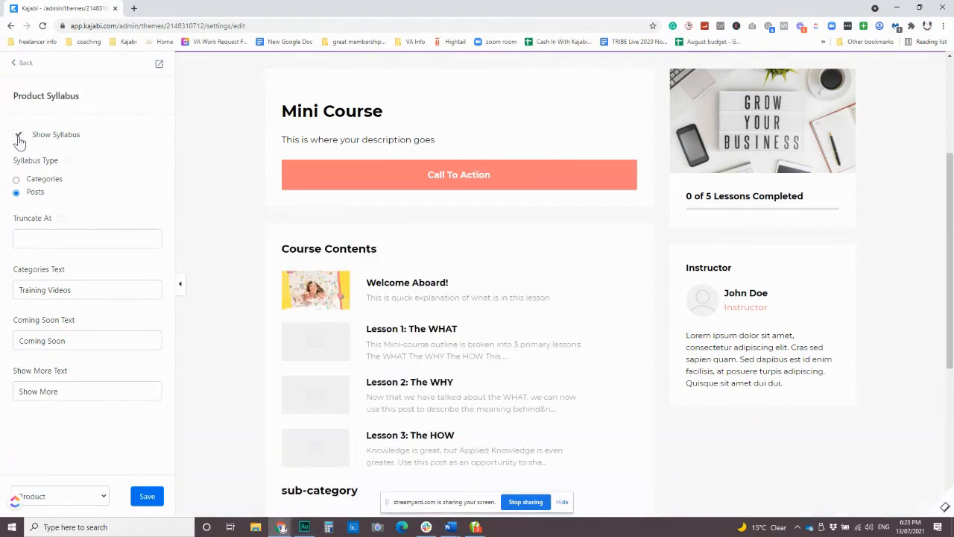
Reopen the Welcome Body settings through the Mini Course description block on the page.
scroll(388, 224, up, 1)
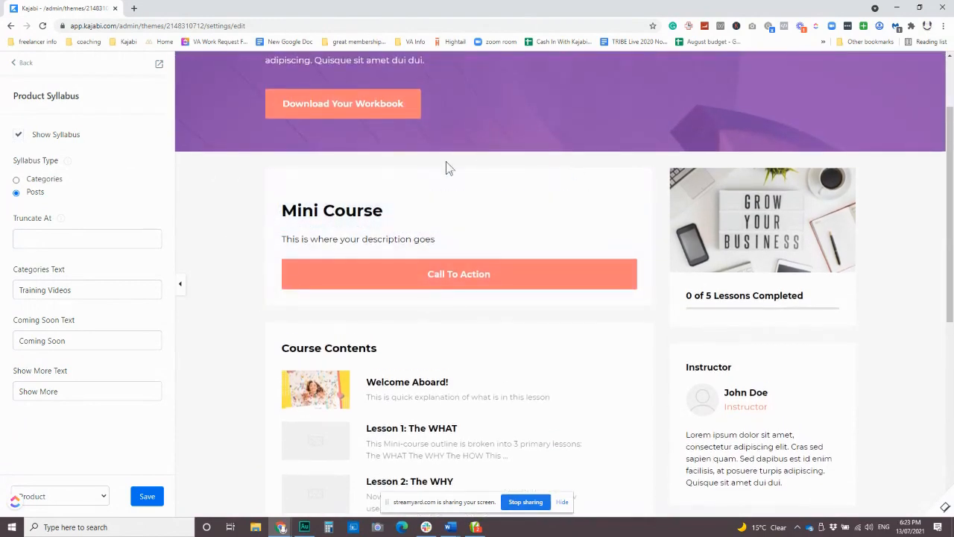
click(512, 191)
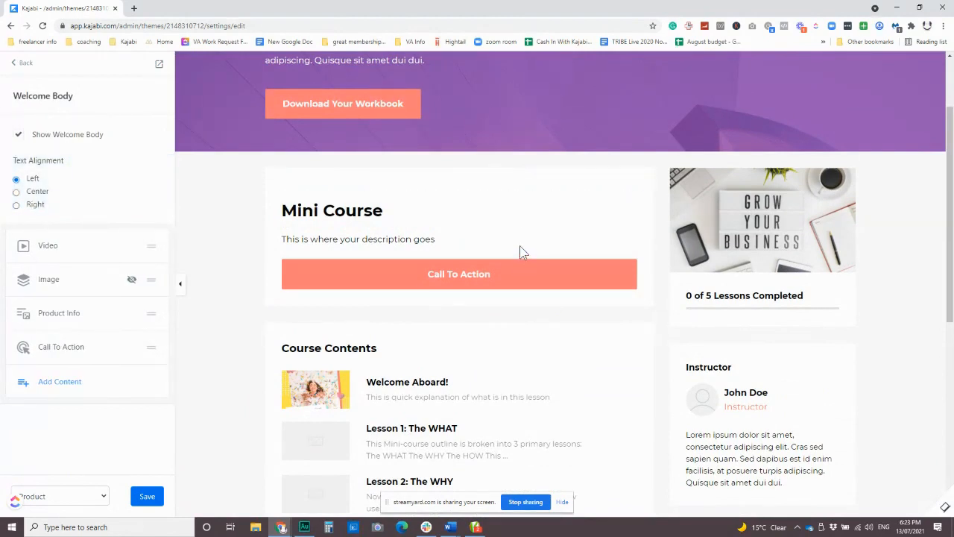
scroll(786, 395, down, 1)
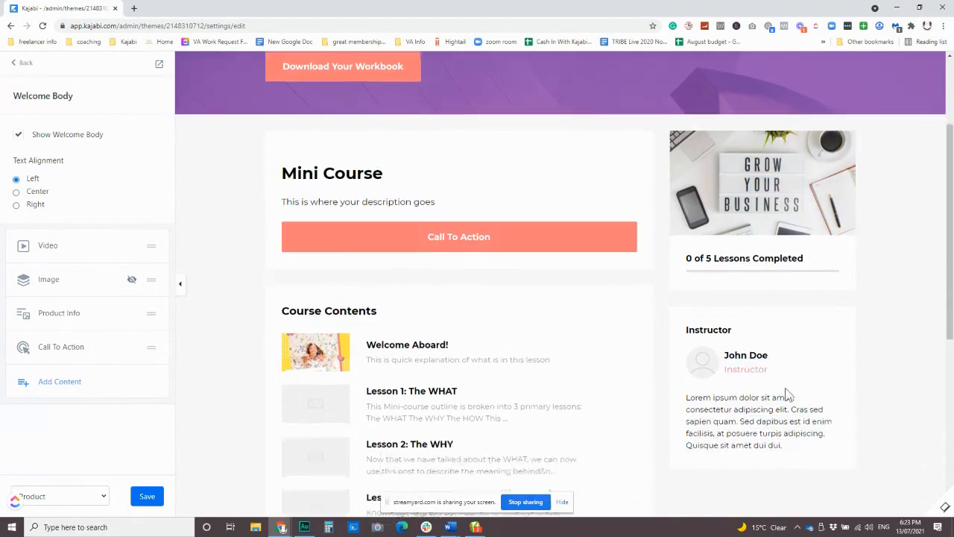
Open the settings of the Course Progress block in the Product Sidebar section.
scroll(785, 425, down, 2)
scroll(811, 410, up, 5)
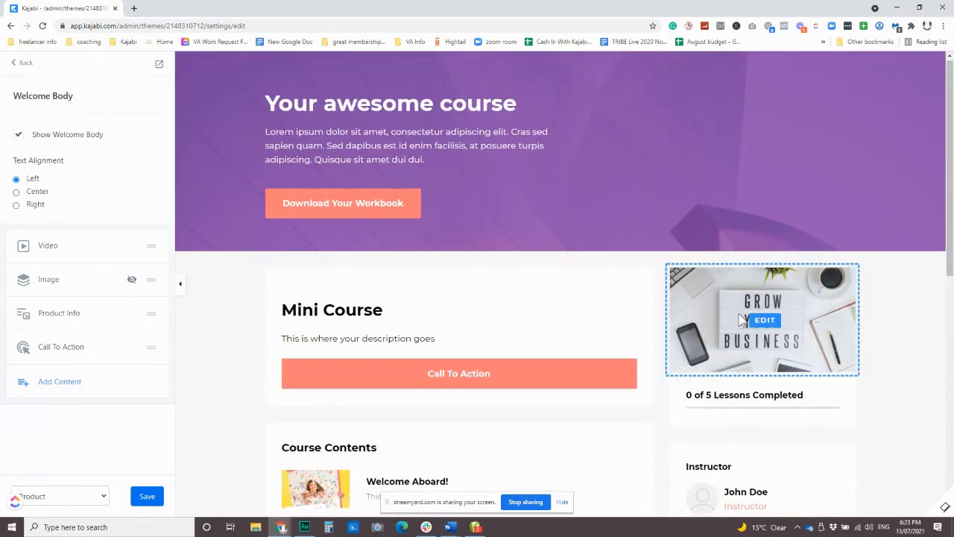
click(706, 396)
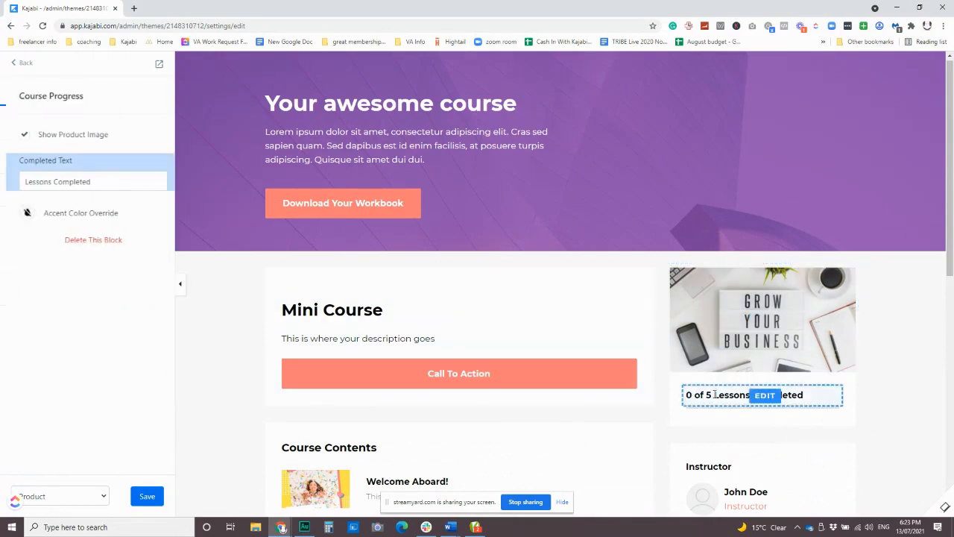
click(21, 63)
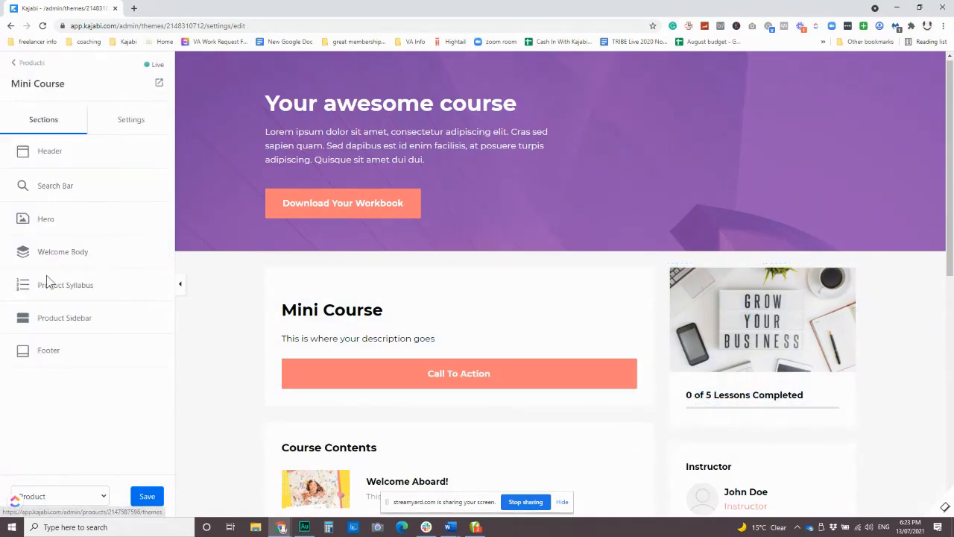
click(51, 320)
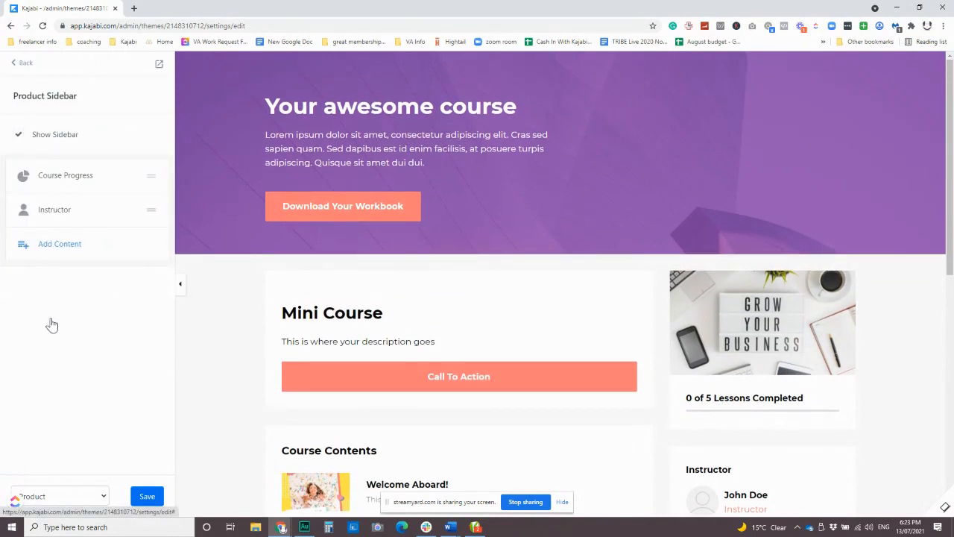
mouse_move(734, 289)
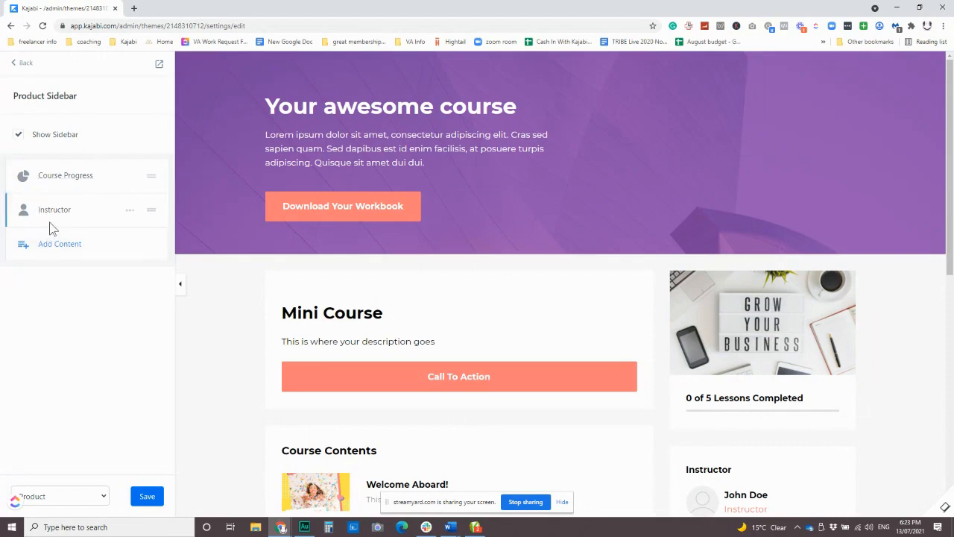
click(58, 177)
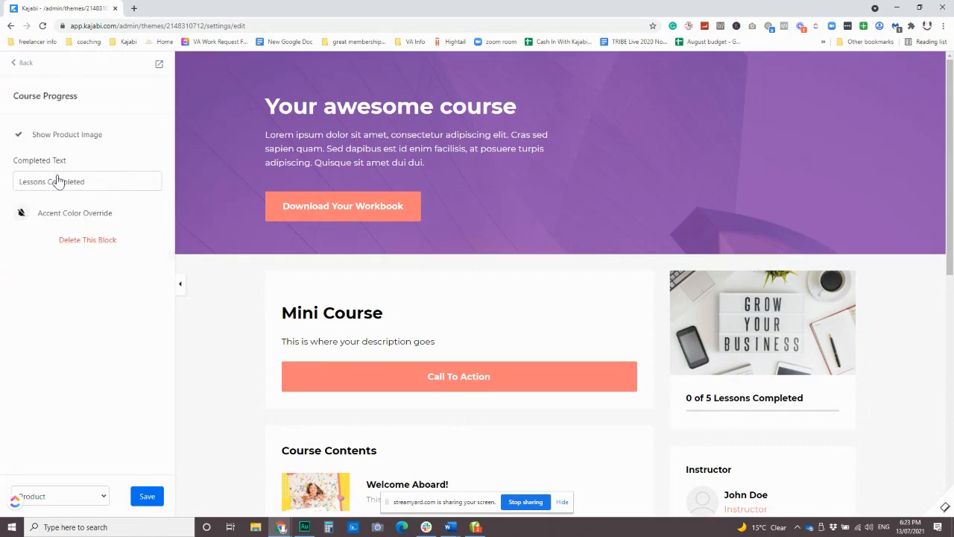
Hide the product image in the Course Progress block to preview the sidebar without it, and show it again.
click(18, 137)
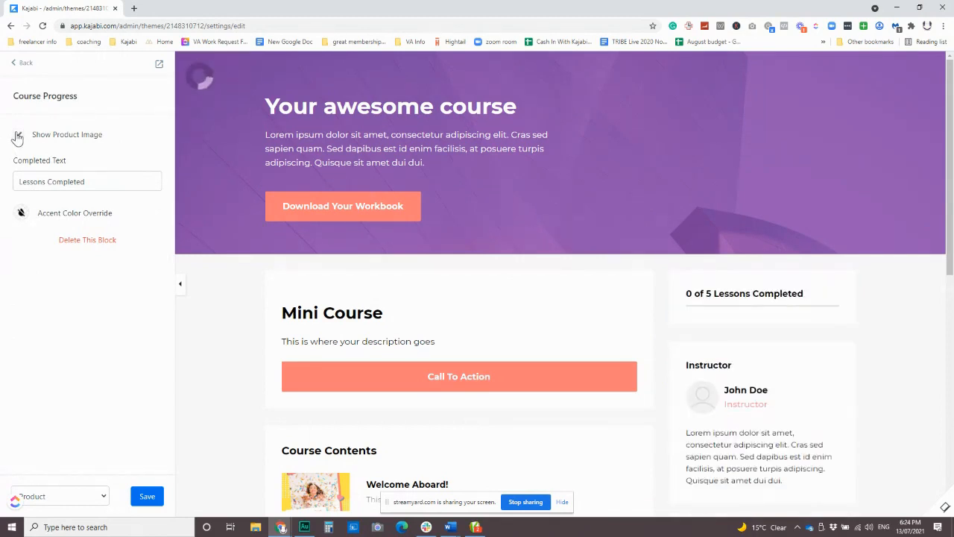
click(17, 137)
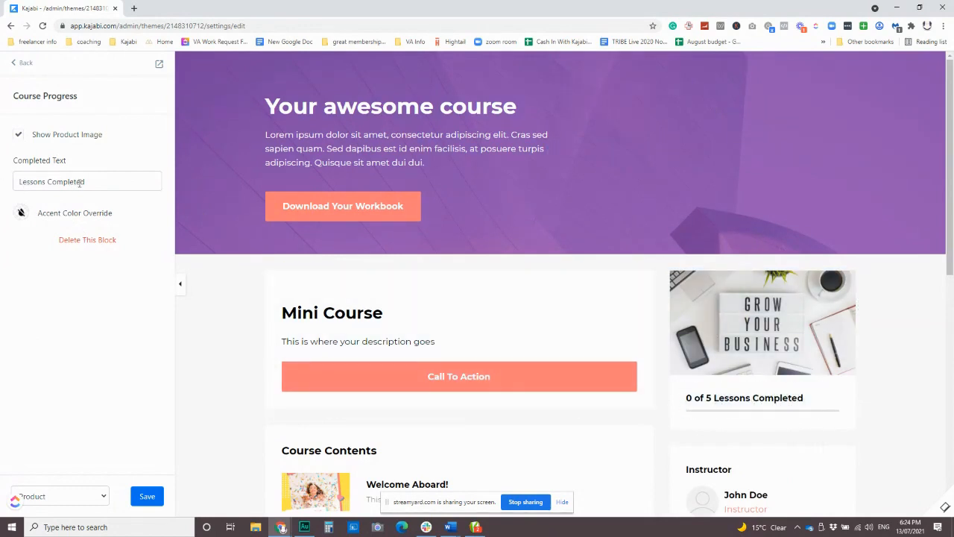
Set the Course Progress block's accent color override to the coral swatch after trying purple.
click(19, 214)
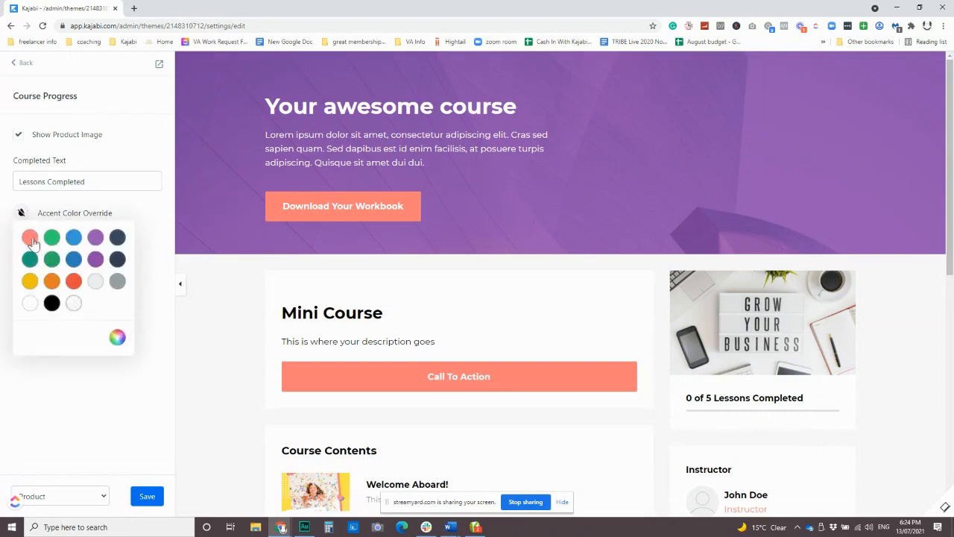
click(94, 238)
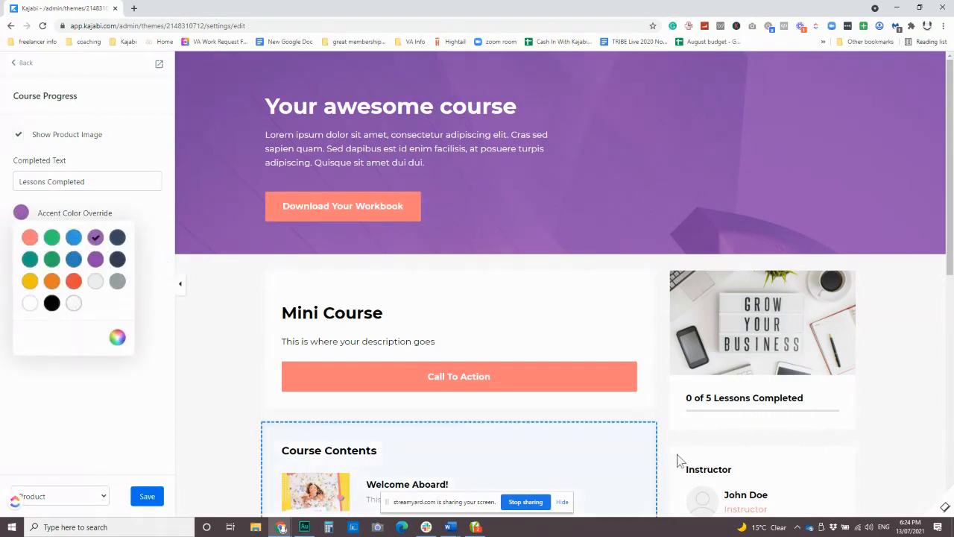
click(29, 239)
click(137, 149)
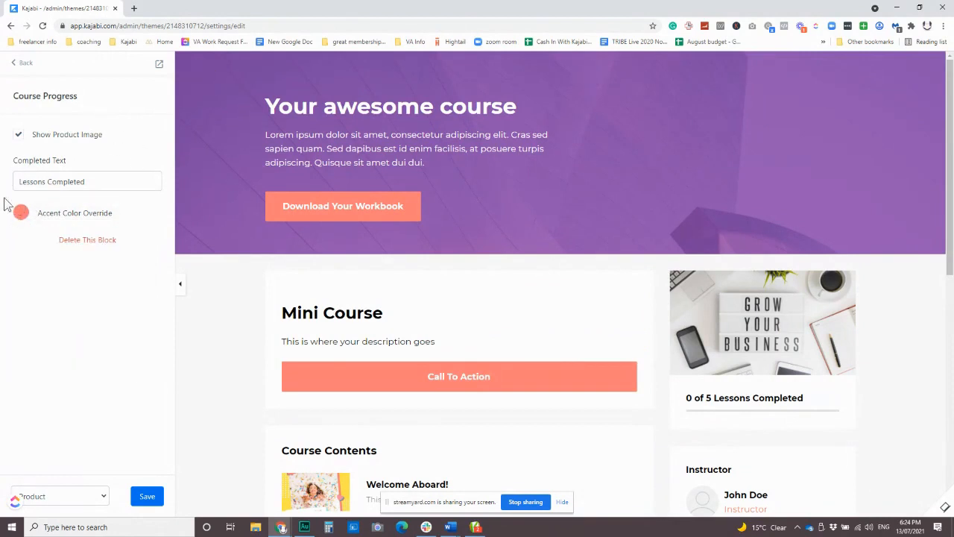
Return to the Product Sidebar's block list and hide the Course Progress block.
click(13, 62)
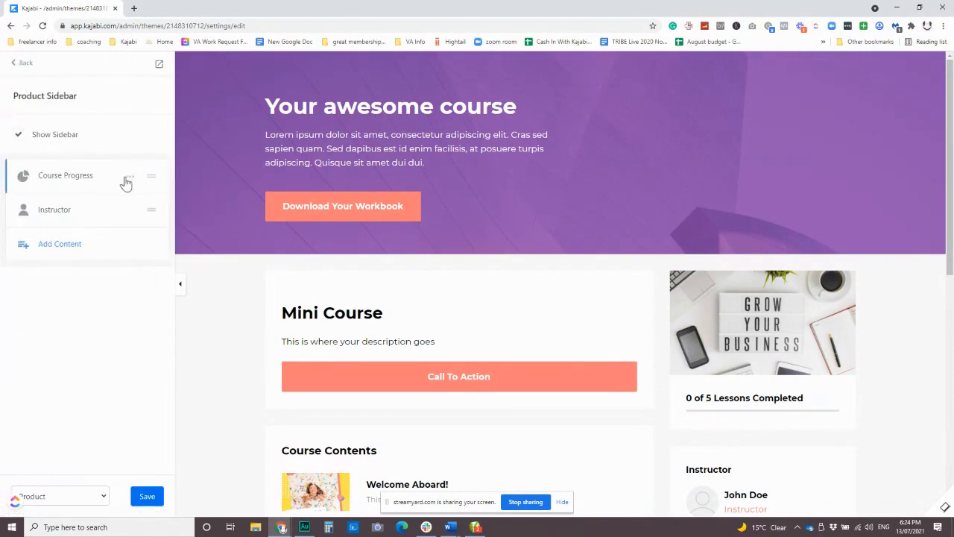
click(130, 177)
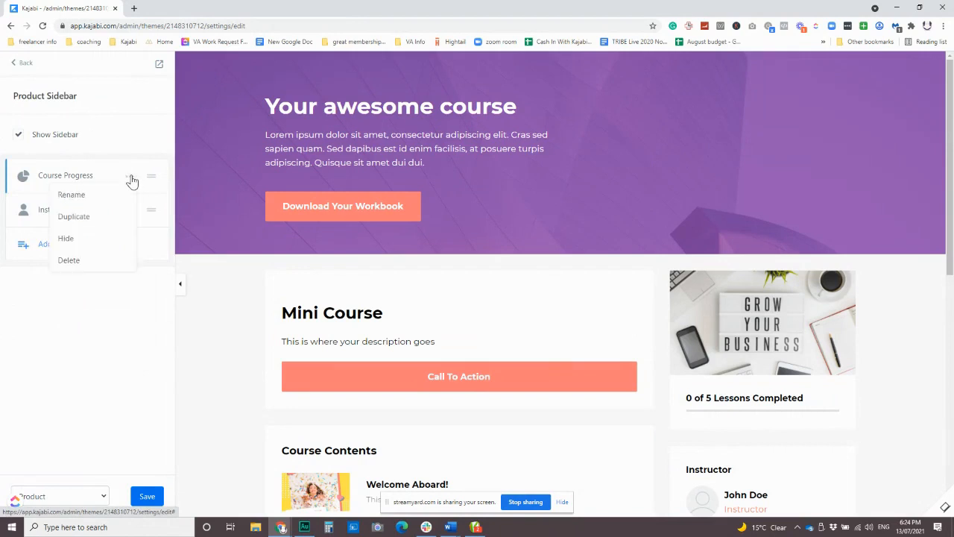
click(83, 240)
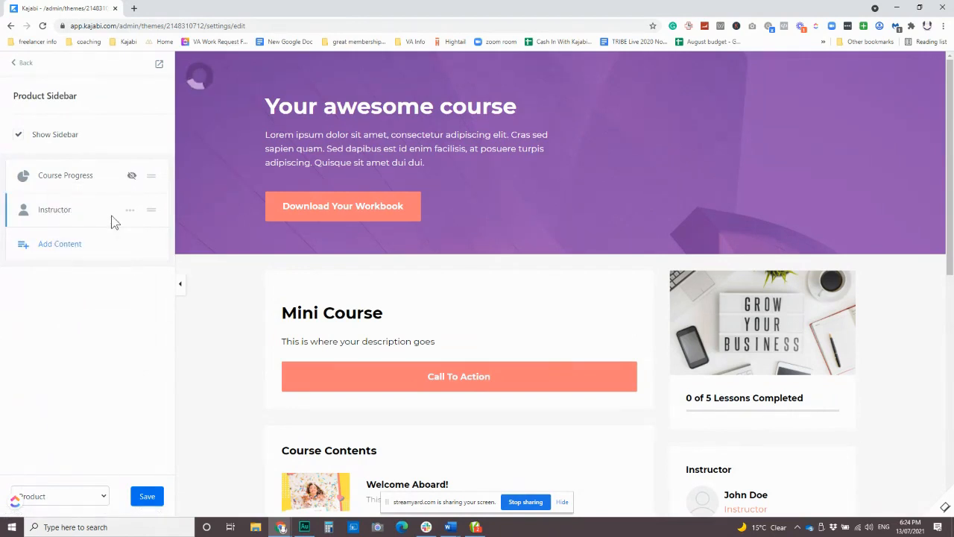
Change the heading of the sidebar's Instructor block to "Your Guide".
click(54, 211)
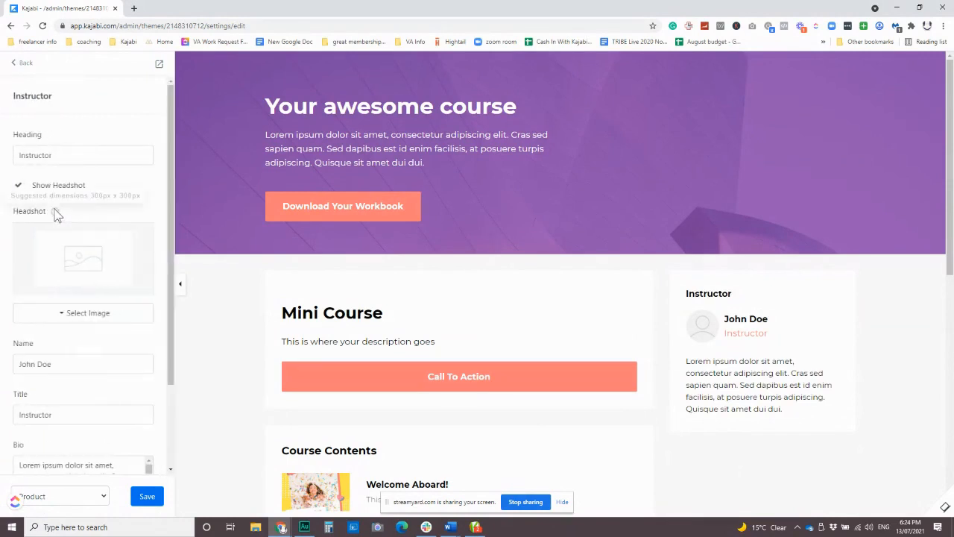
drag(76, 157, 15, 157)
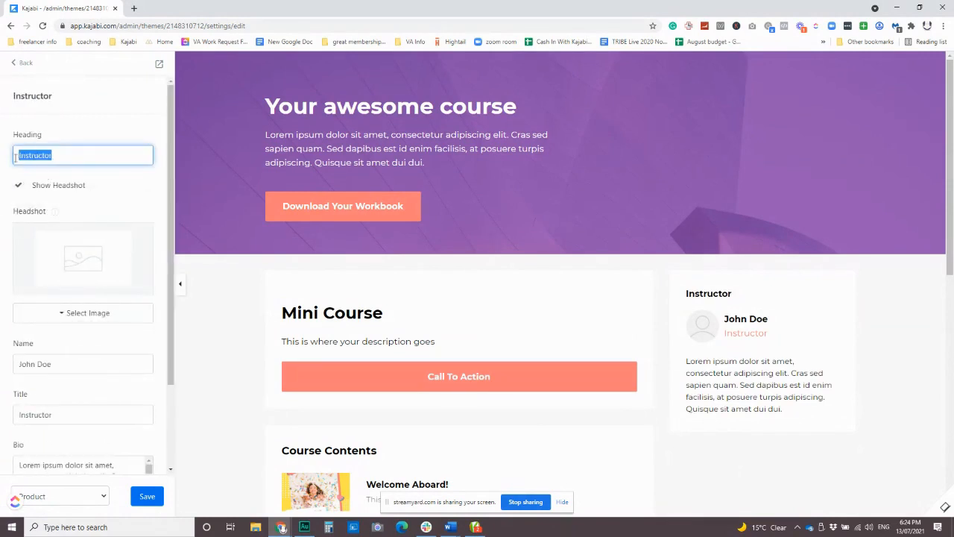
text(Your )
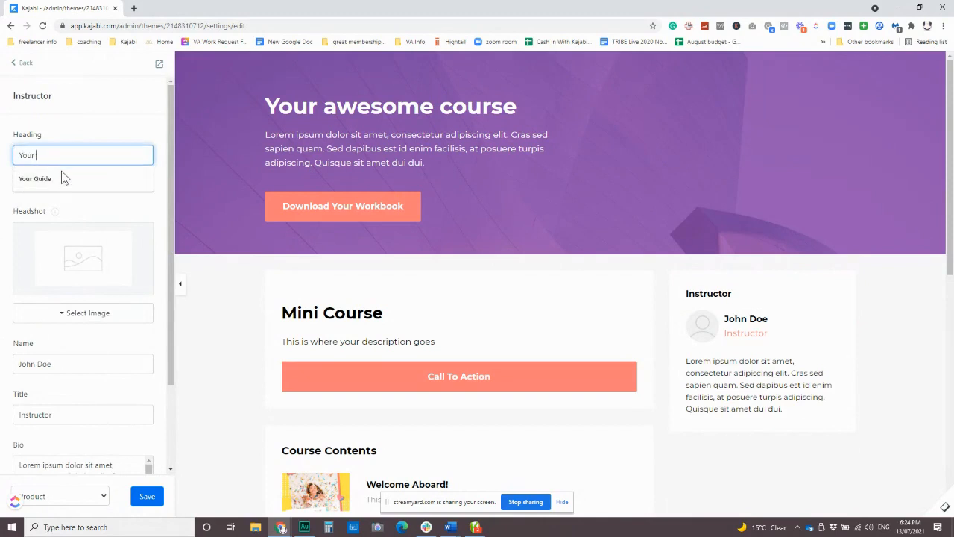
text(Guide)
click(60, 173)
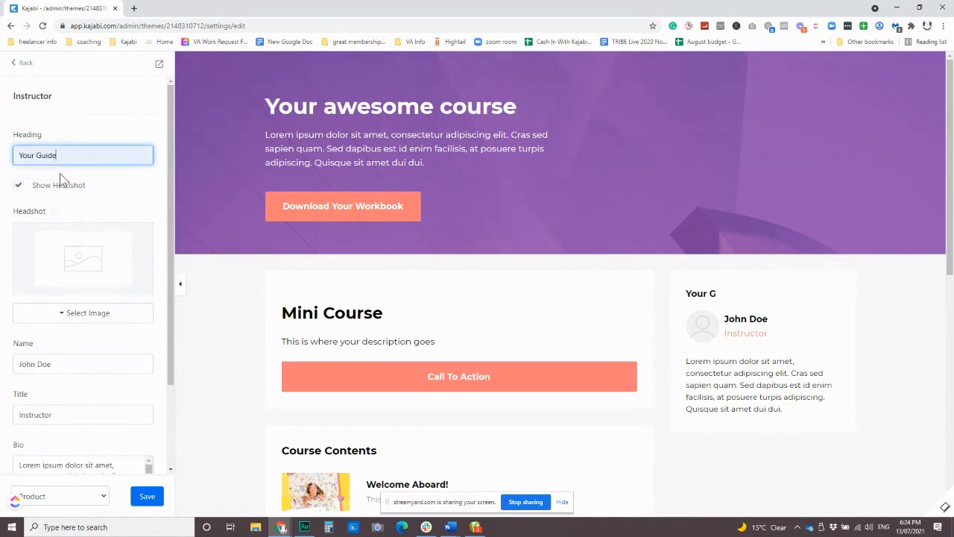
Review the Instructor block's headshot, name, title, bio and accent color settings.
scroll(112, 199, down, 1)
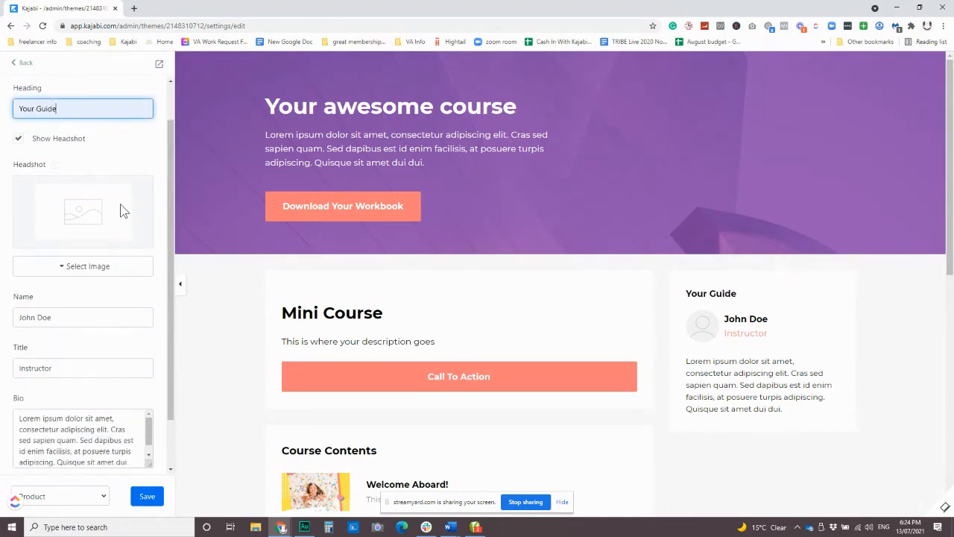
scroll(127, 238, down, 1)
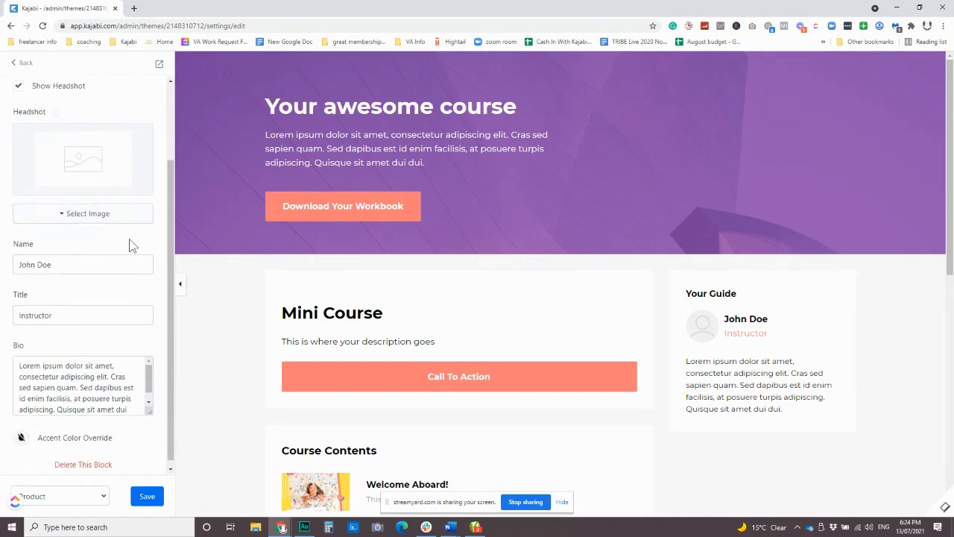
scroll(95, 255, down, 1)
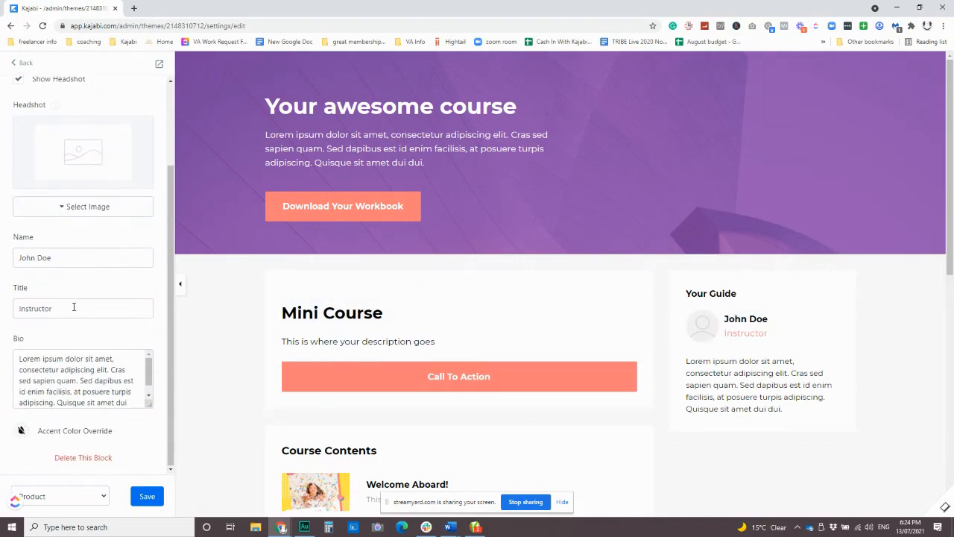
click(30, 362)
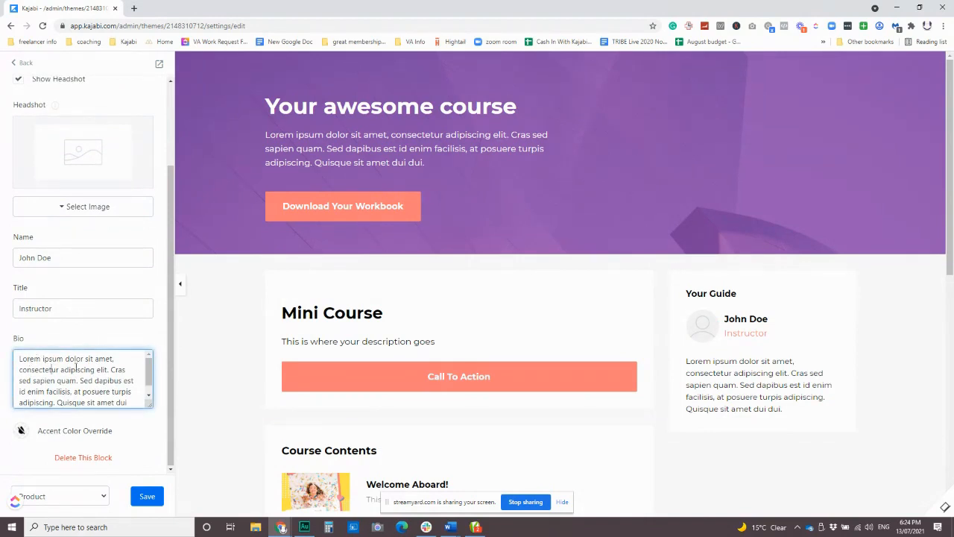
scroll(88, 365, down, 1)
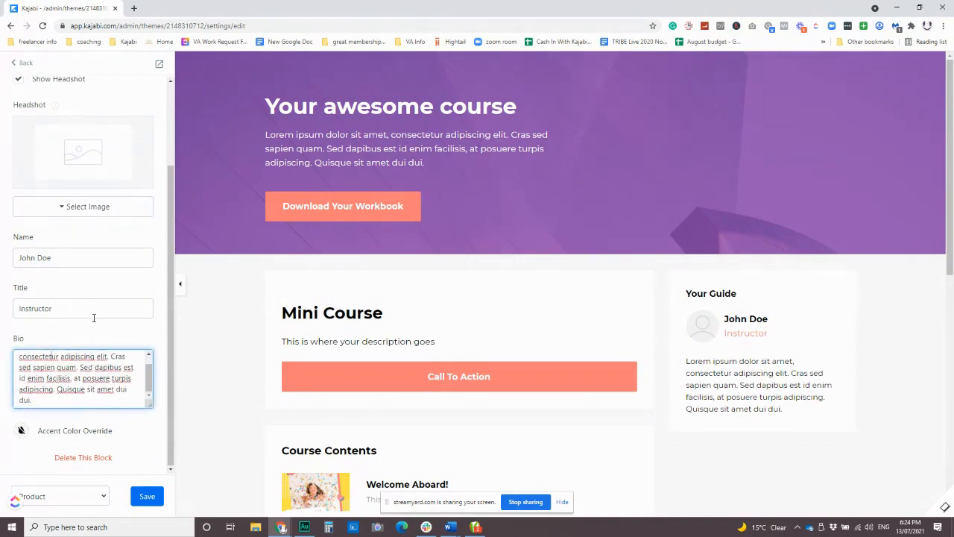
scroll(94, 317, up, 3)
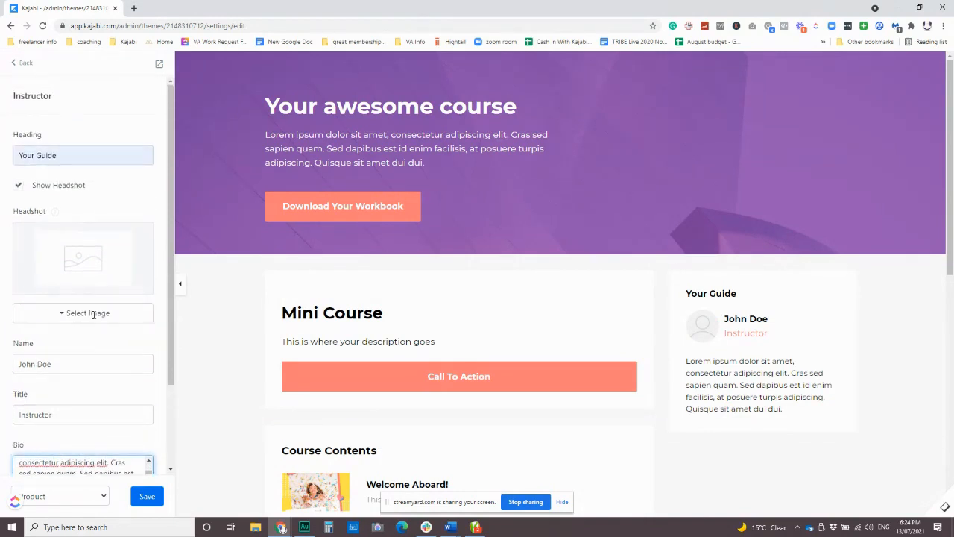
Add a Cross Sell block to the Product Sidebar and set its offer to Annual Membership.
click(16, 66)
click(48, 243)
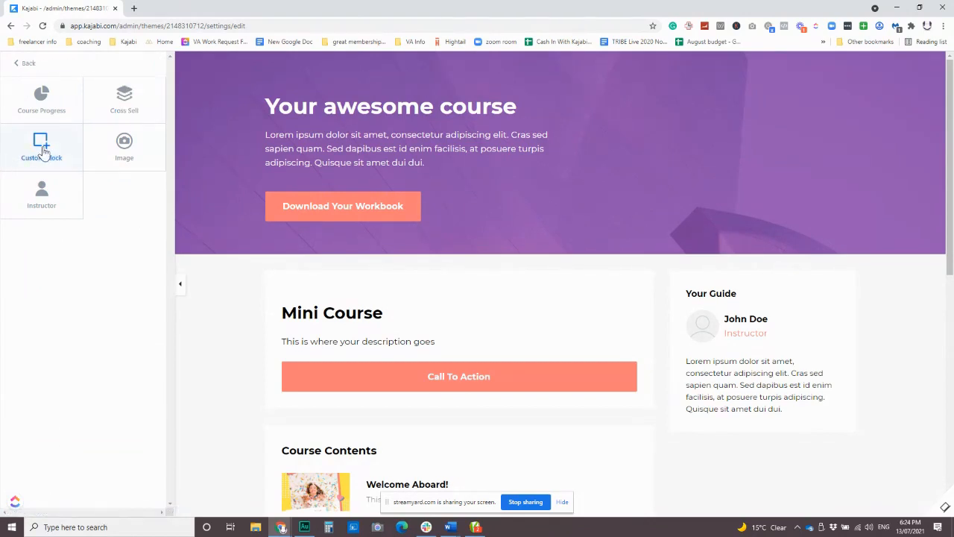
click(127, 102)
click(59, 243)
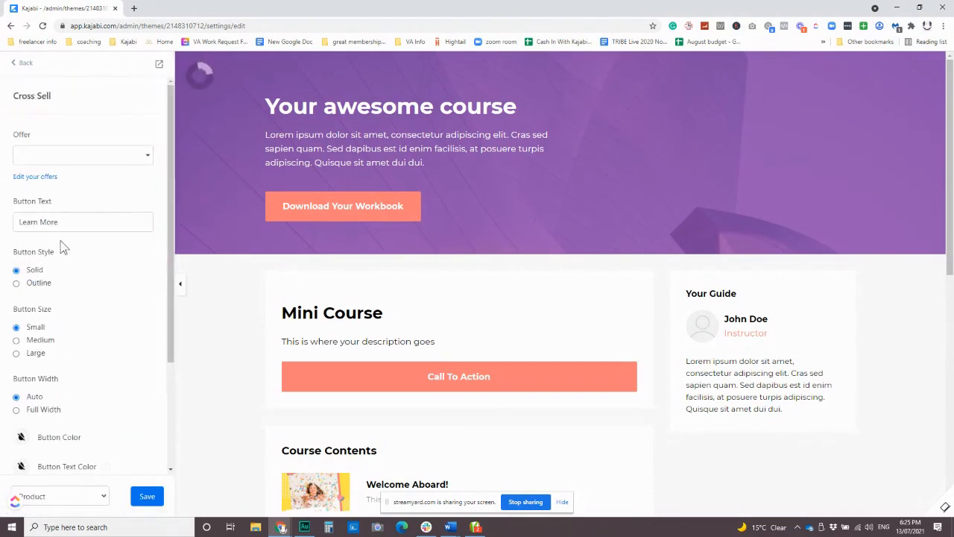
click(97, 157)
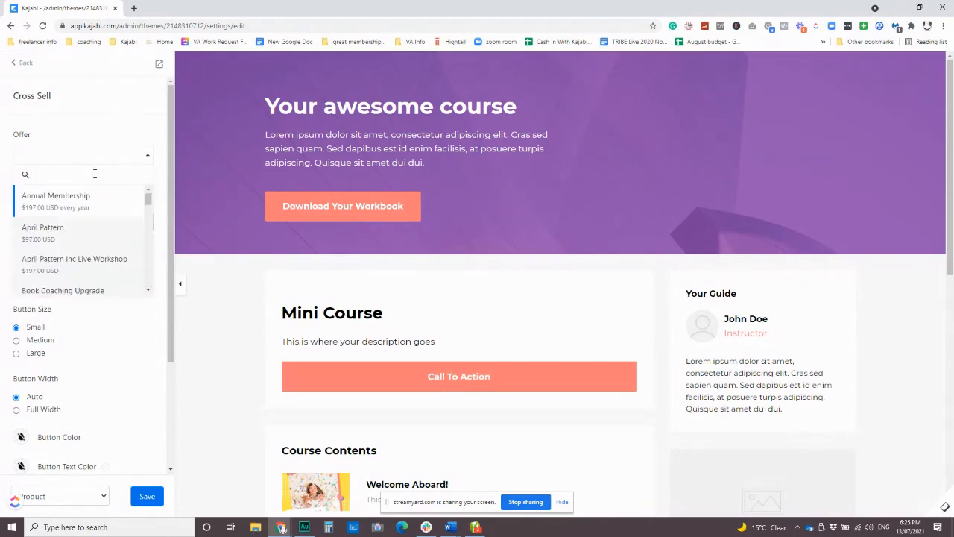
click(67, 203)
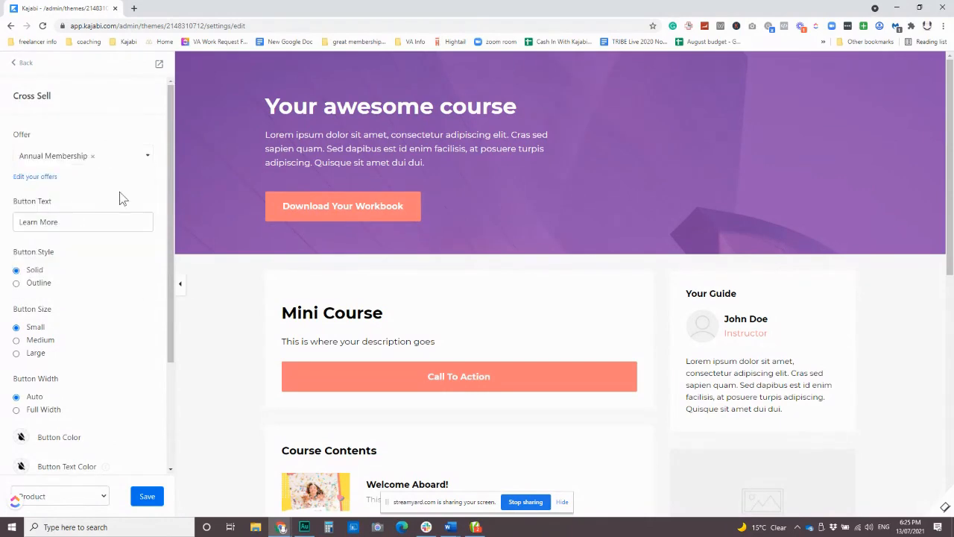
scroll(664, 414, down, 4)
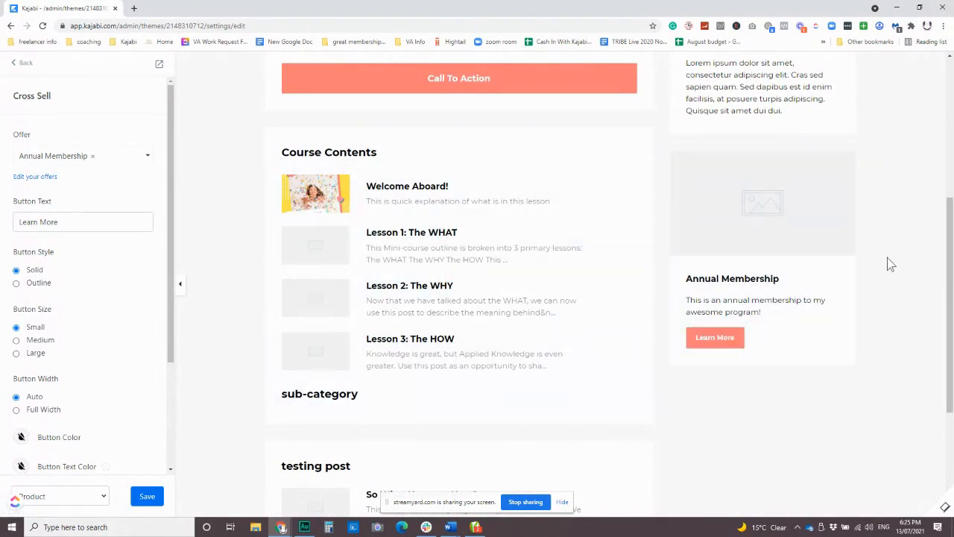
Add a Custom Block to the Product Sidebar below the Cross Sell block and check it in the page preview.
click(15, 64)
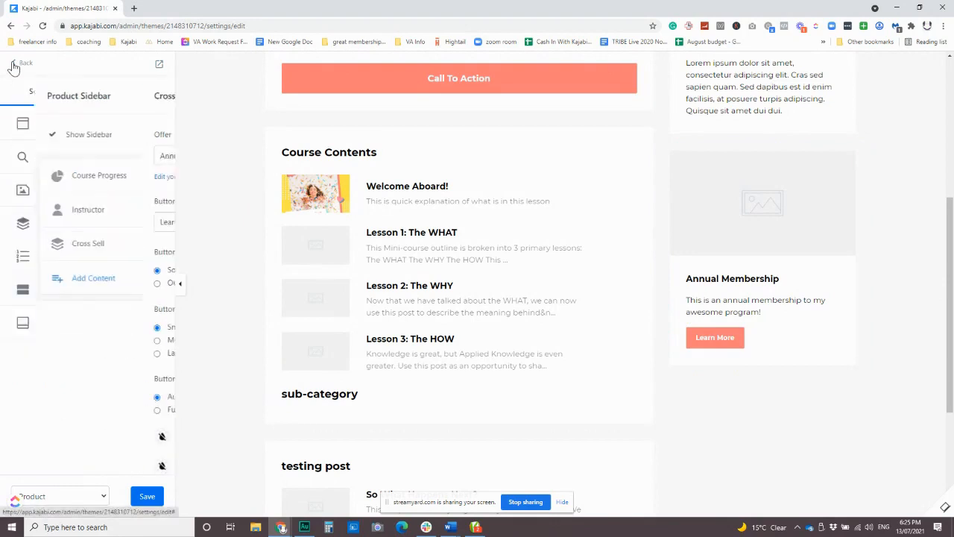
click(57, 287)
click(43, 146)
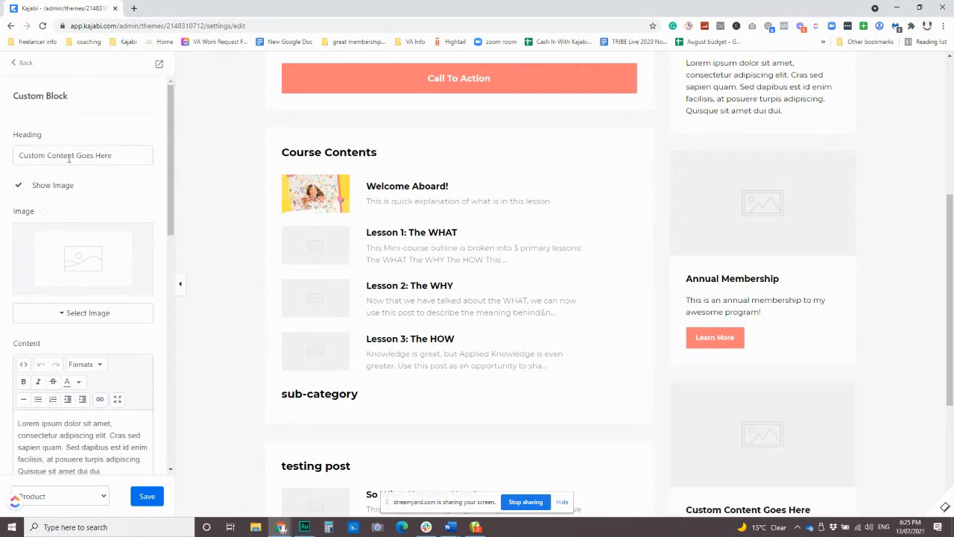
scroll(752, 373, down, 3)
scroll(812, 313, up, 2)
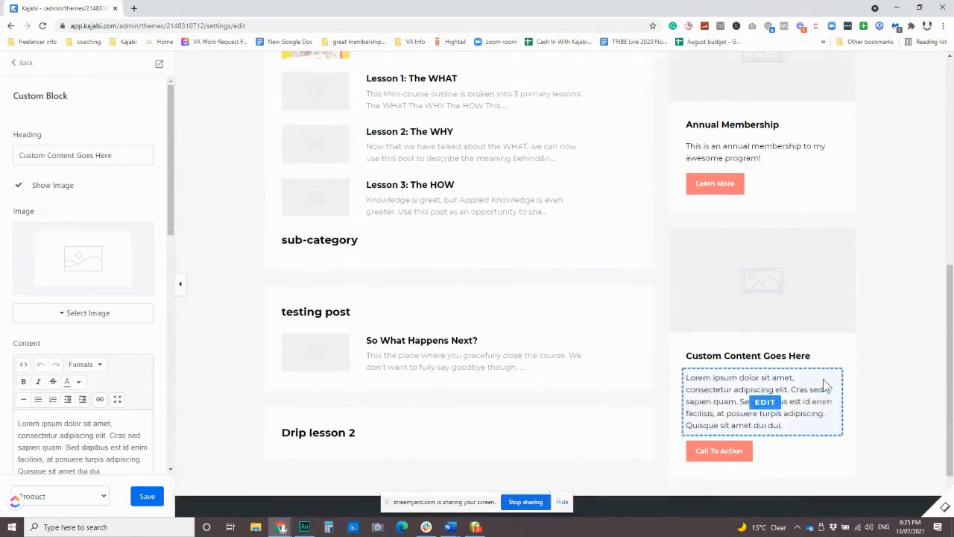
scroll(827, 373, down, 3)
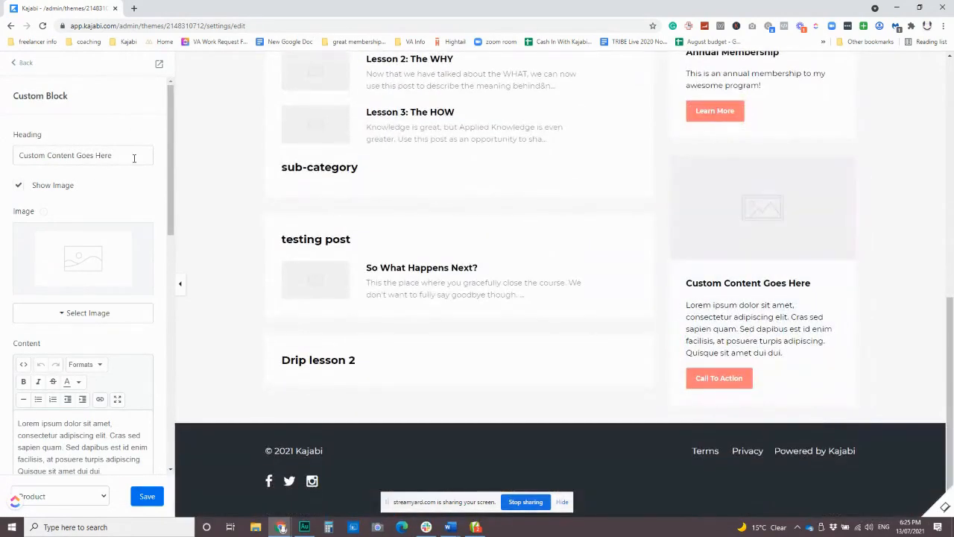
Change the heading of the sidebar's Custom Block to "Another Course You Might Like".
drag(142, 155, 7, 159)
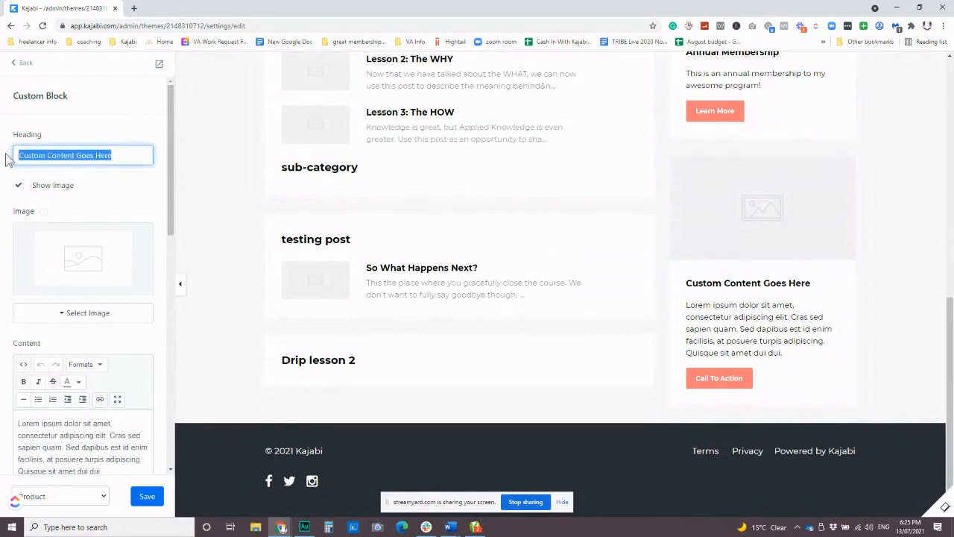
text(O)
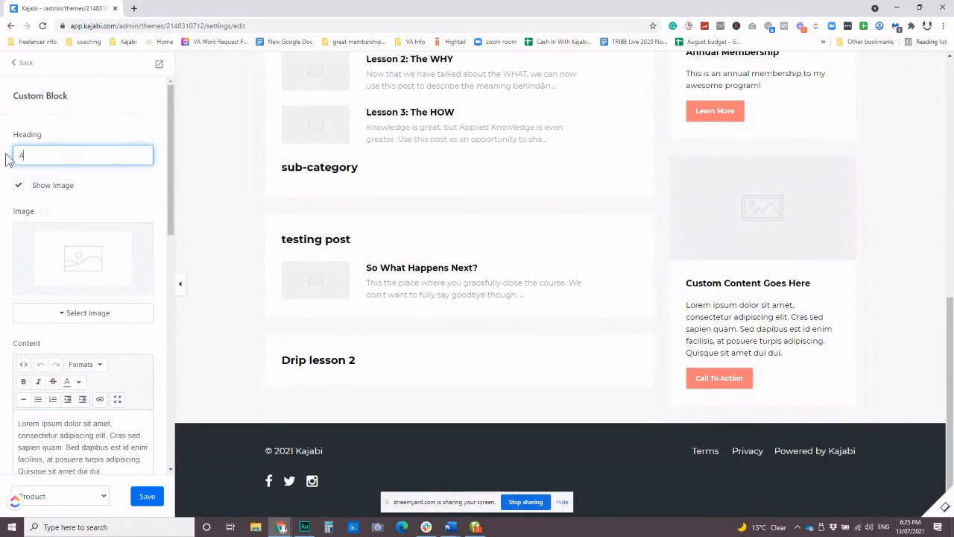
text(nother Course You Might Like)
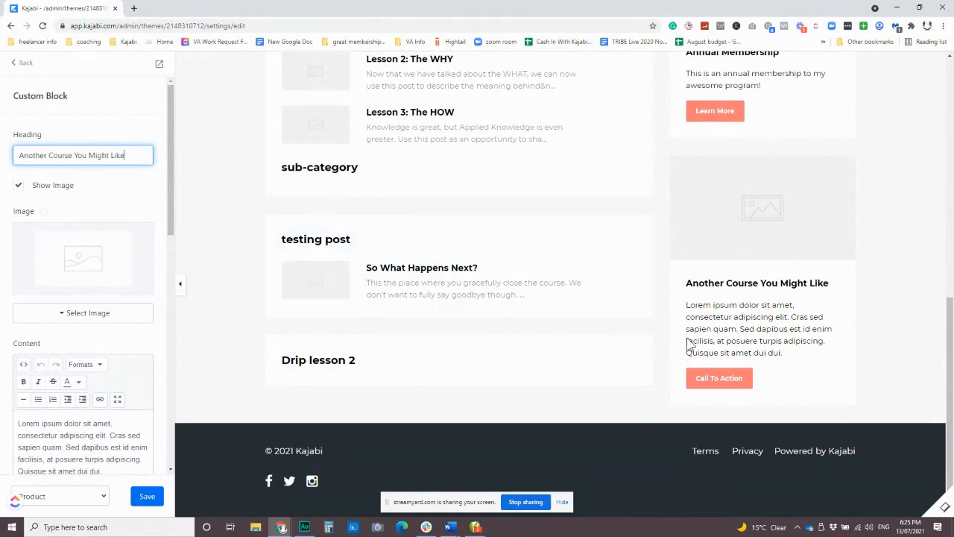
Compare the Custom Block's image and content fields with the Cross Sell block's offer description and button settings.
scroll(777, 333, up, 2)
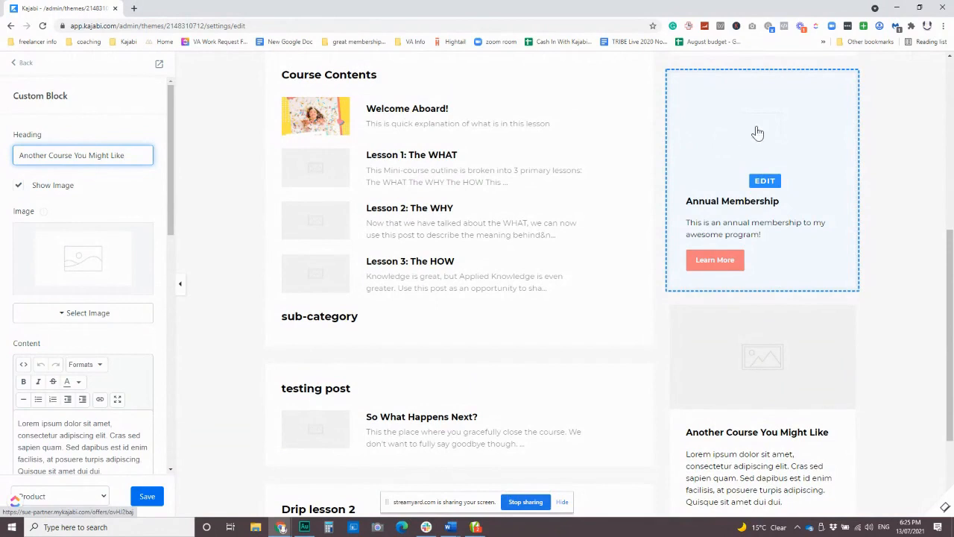
scroll(85, 313, down, 1)
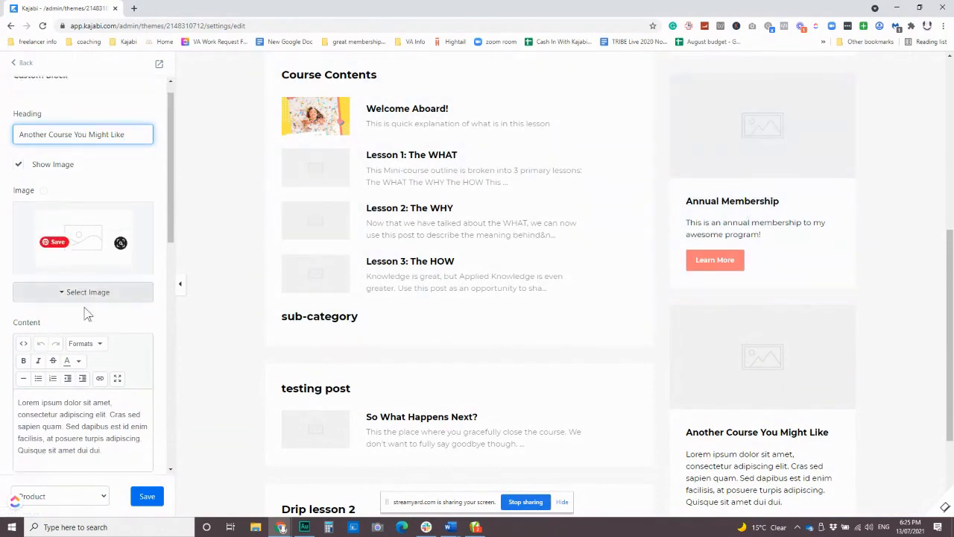
scroll(86, 313, down, 2)
drag(118, 320, 18, 274)
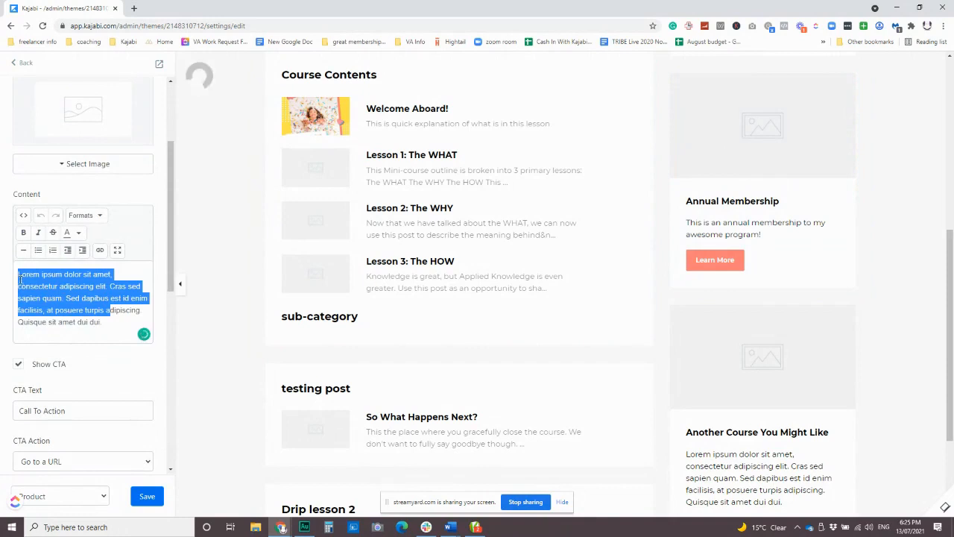
click(89, 302)
scroll(798, 276, up, 1)
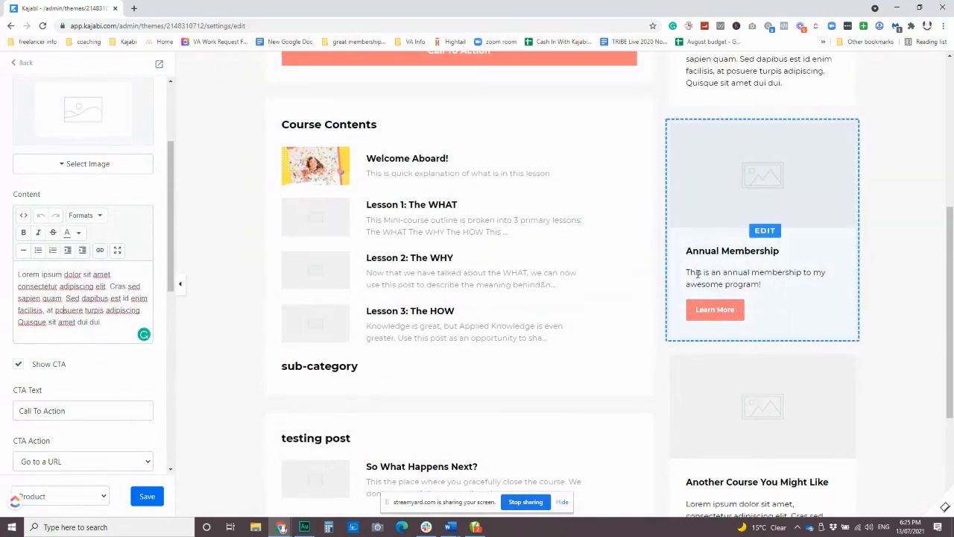
drag(687, 273, 768, 285)
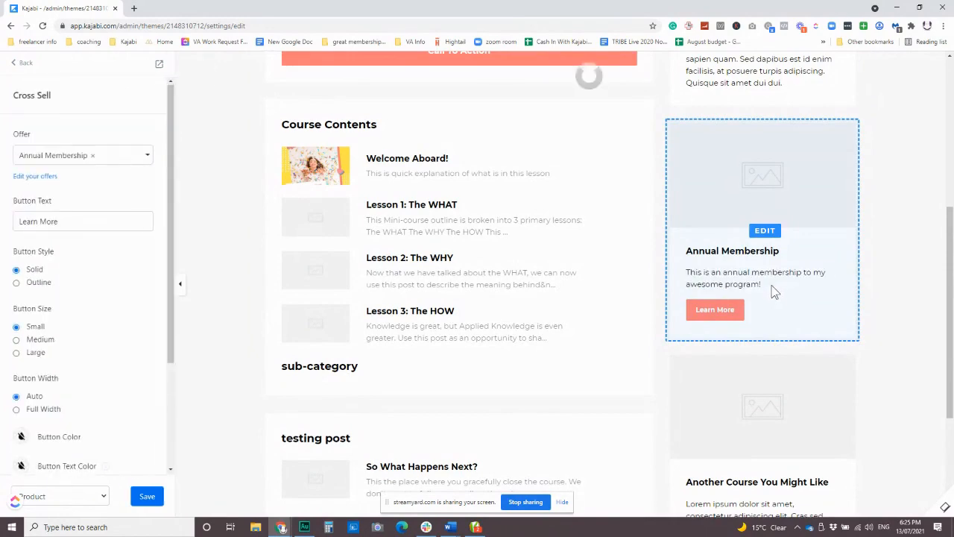
scroll(82, 276, down, 1)
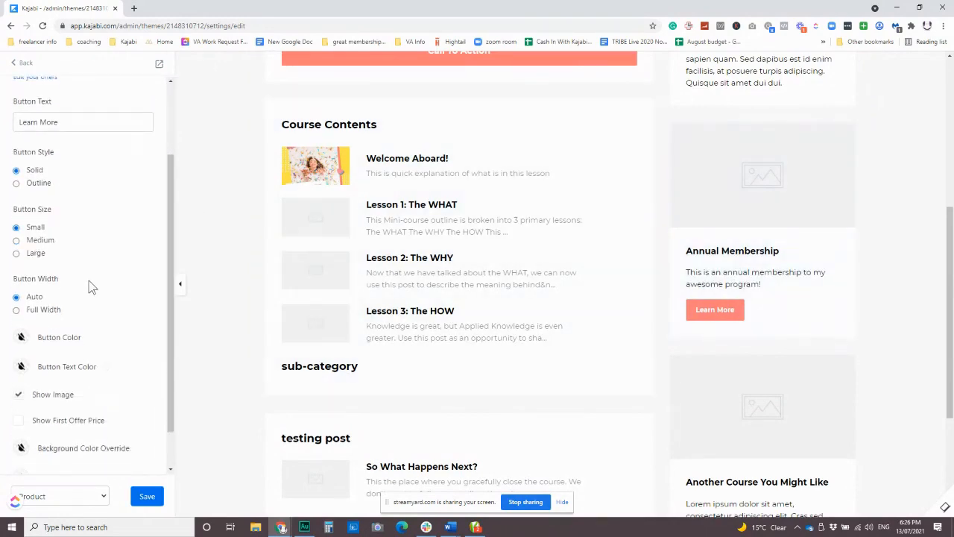
scroll(820, 260, down, 3)
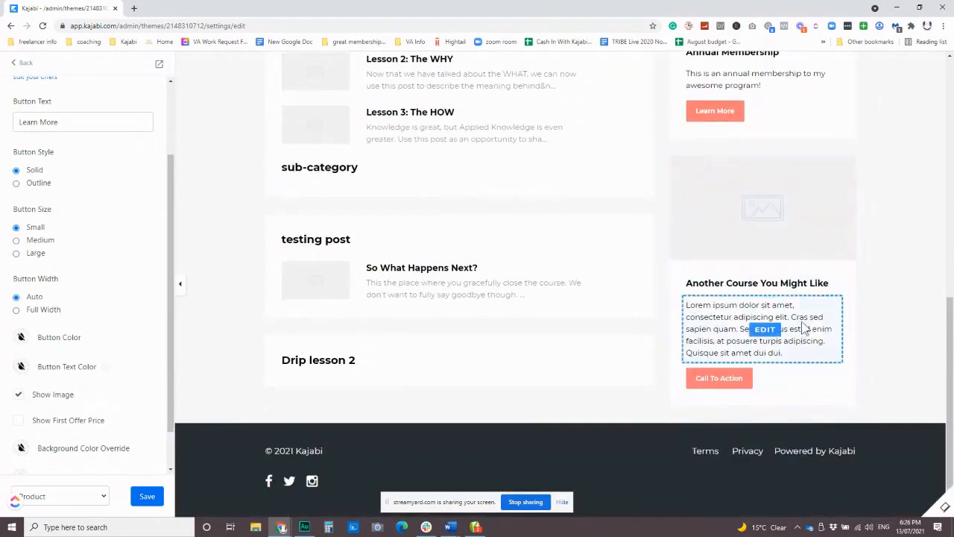
Reopen the sidebar's Custom Block and review its content, call-to-action text and available CTA Action options.
click(782, 328)
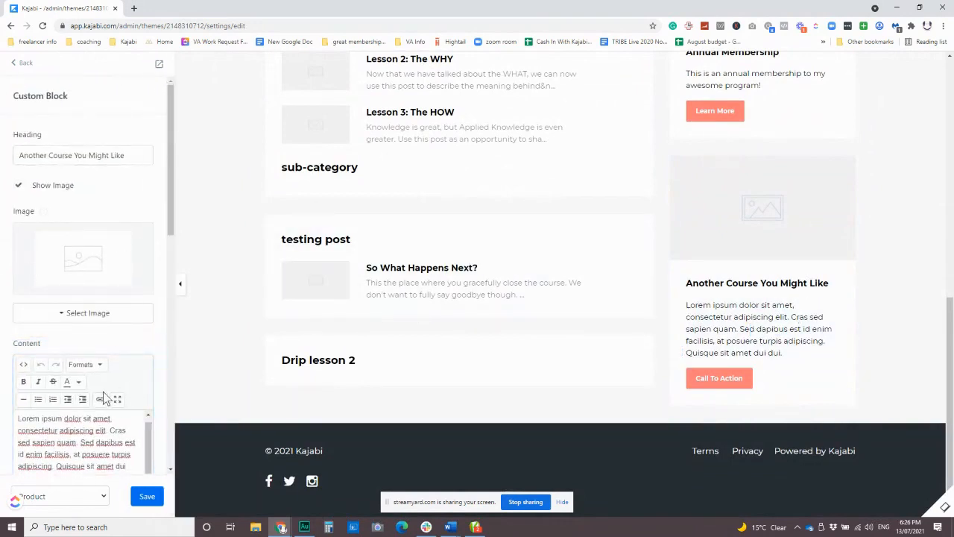
scroll(103, 387, down, 5)
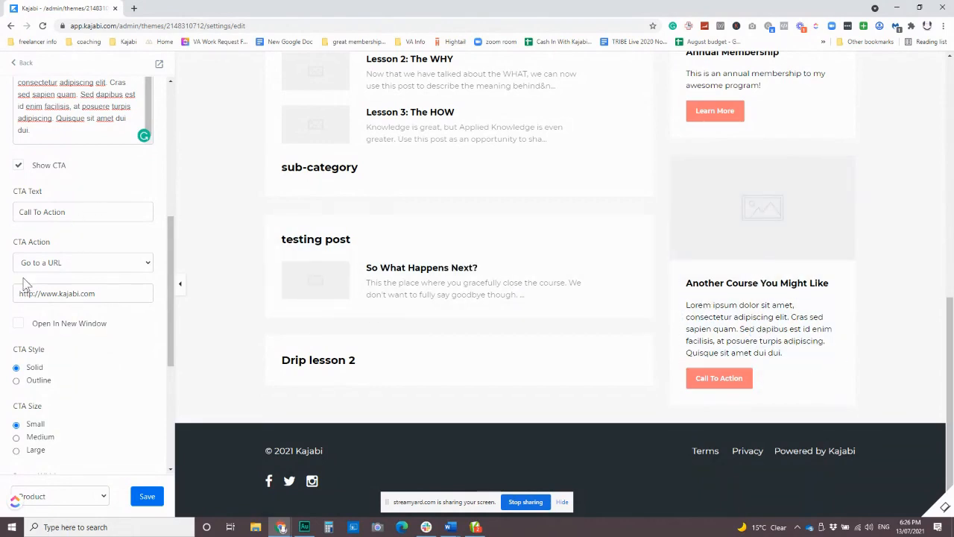
click(93, 265)
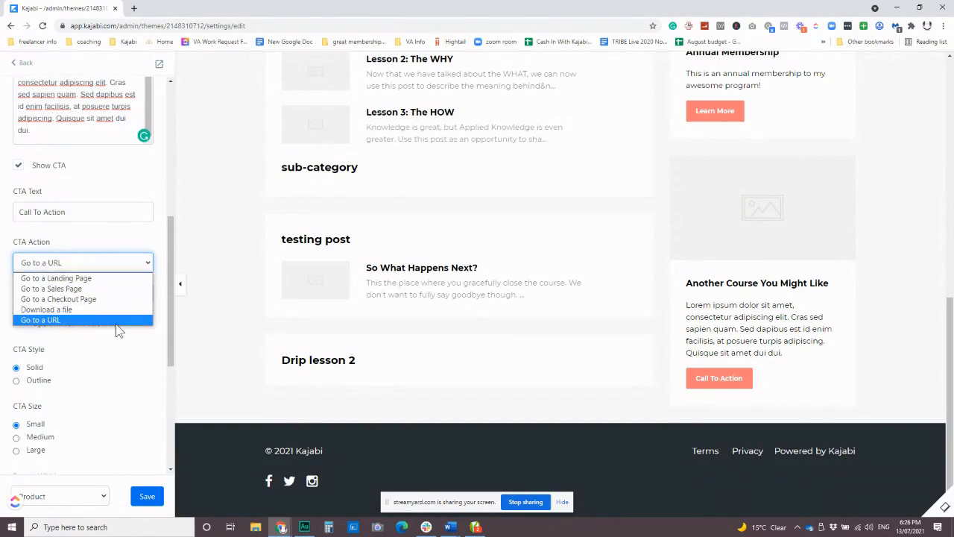
click(144, 326)
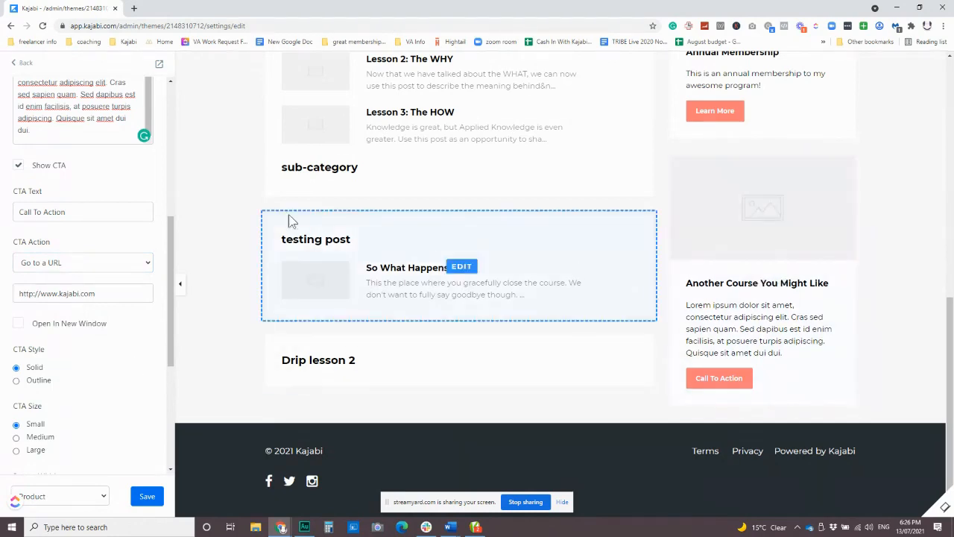
scroll(132, 249, up, 4)
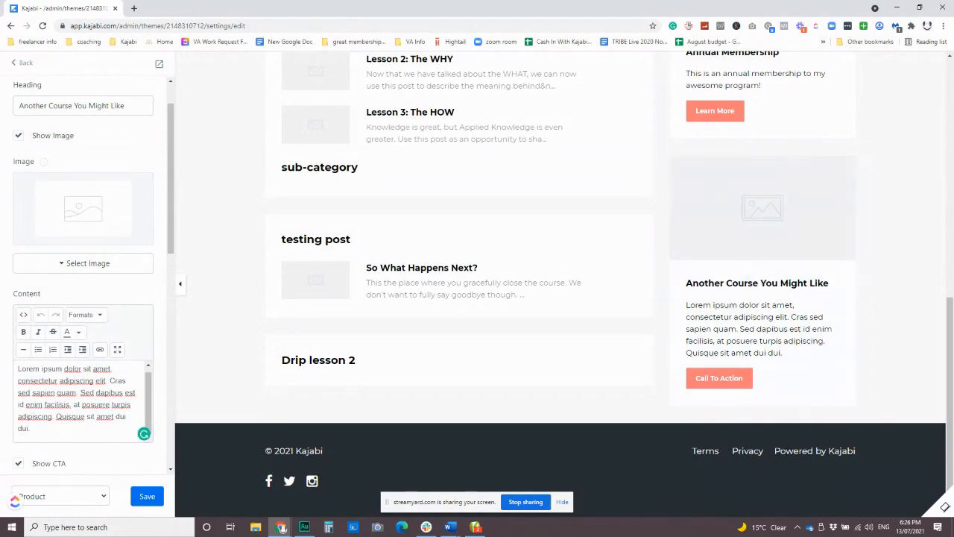
Add an Image block to the Product Sidebar.
click(23, 62)
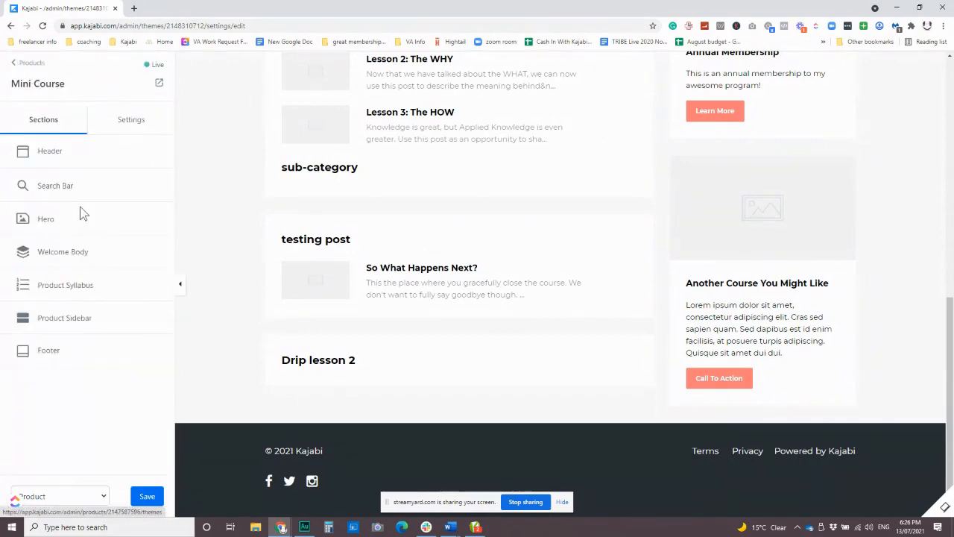
click(57, 321)
click(58, 309)
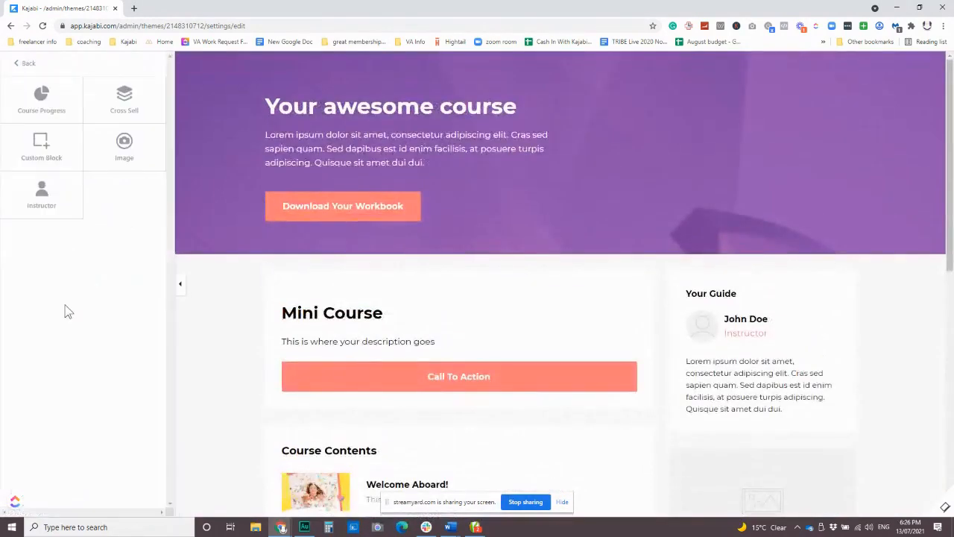
click(124, 145)
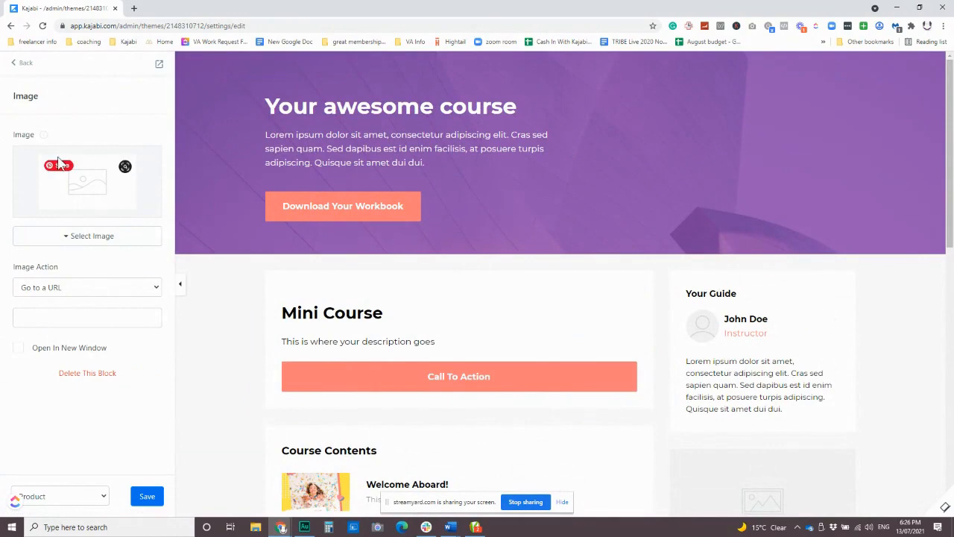
Fill the Image block with the recent "Unicorn Business Lounge" Facebook group picture, save its crop, and check it in the page preview.
click(67, 237)
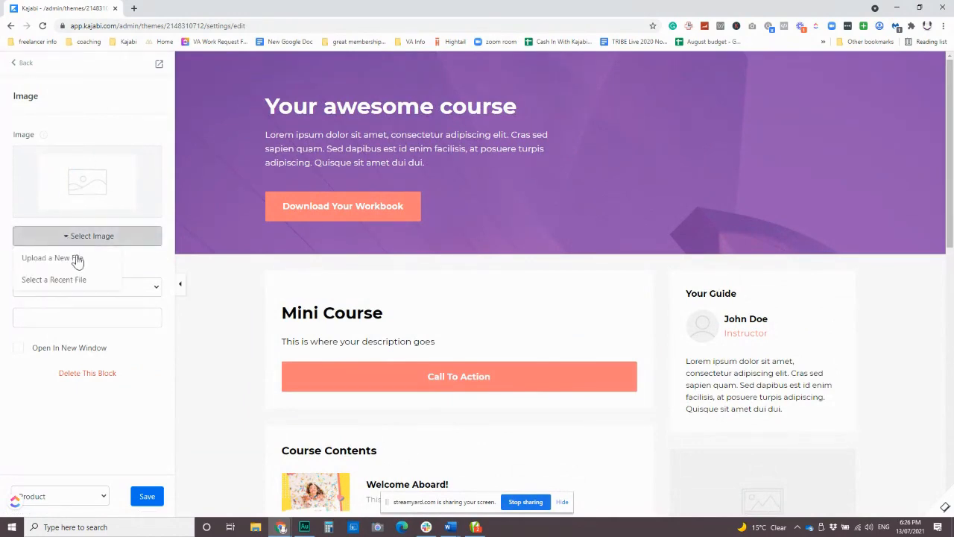
click(73, 278)
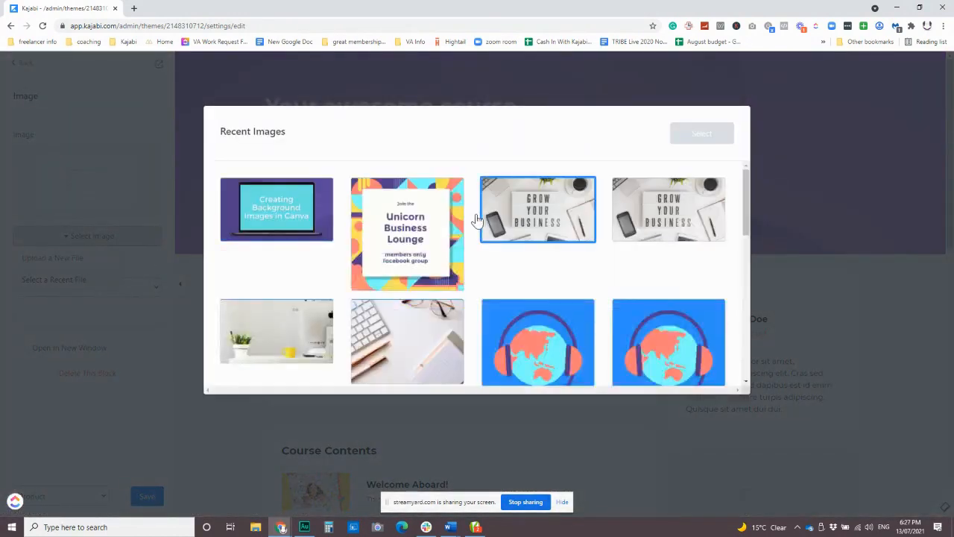
click(440, 195)
click(703, 135)
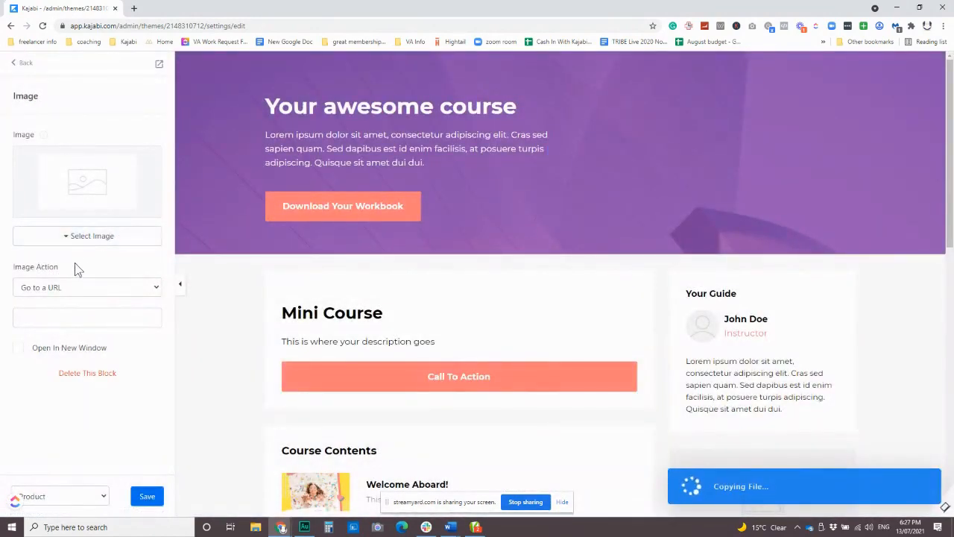
click(85, 243)
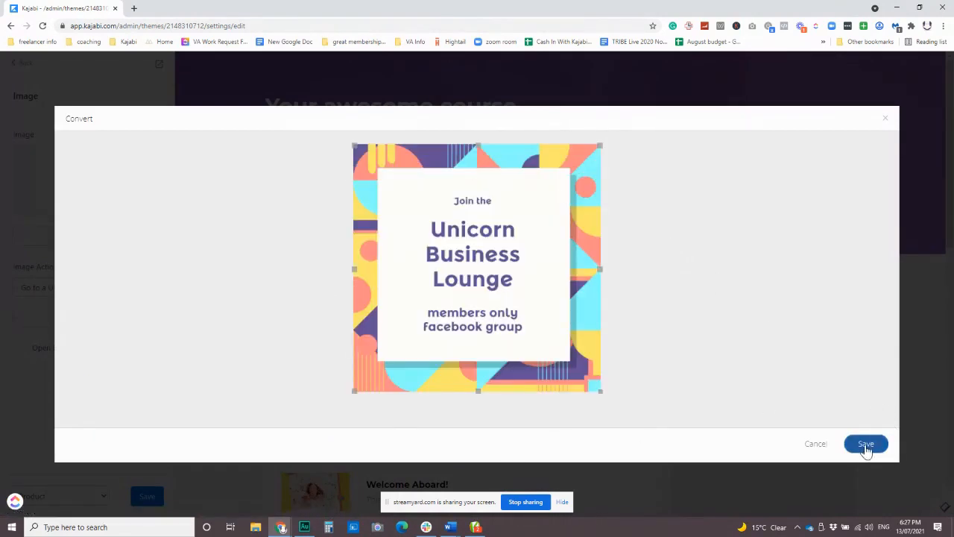
click(864, 444)
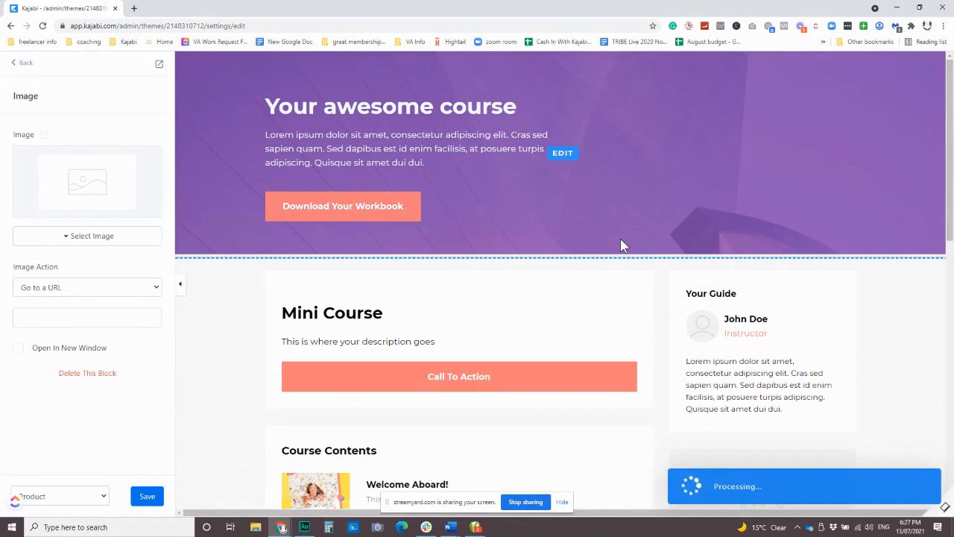
scroll(606, 303, down, 4)
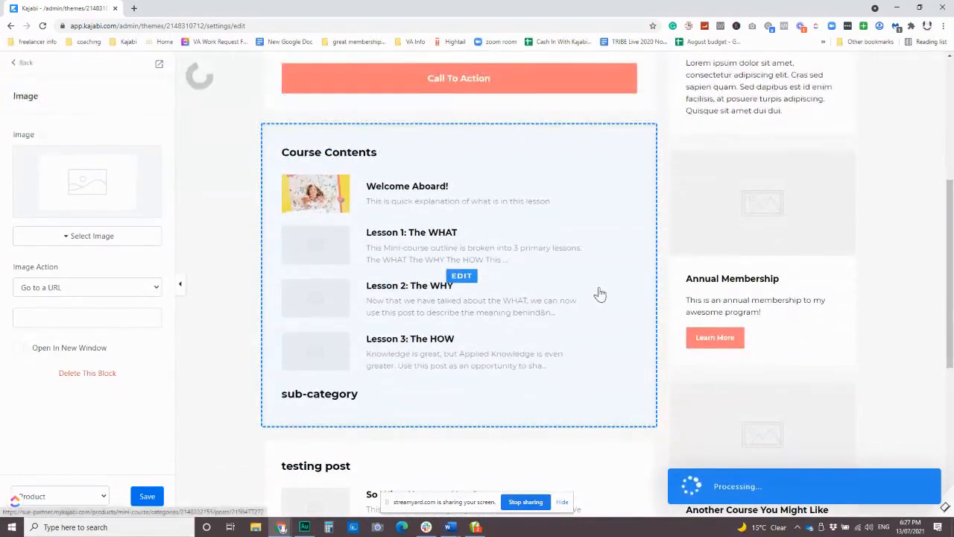
scroll(604, 295, down, 3)
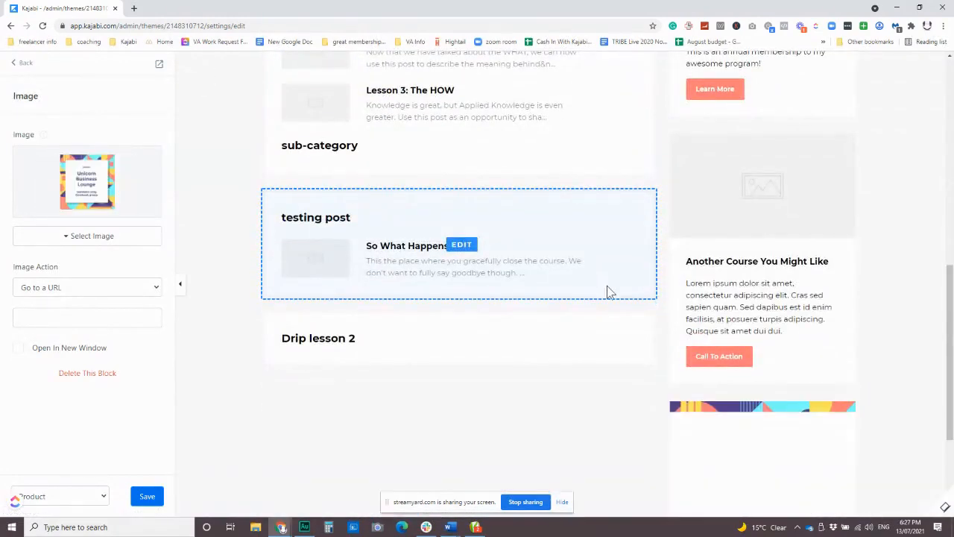
scroll(620, 296, down, 3)
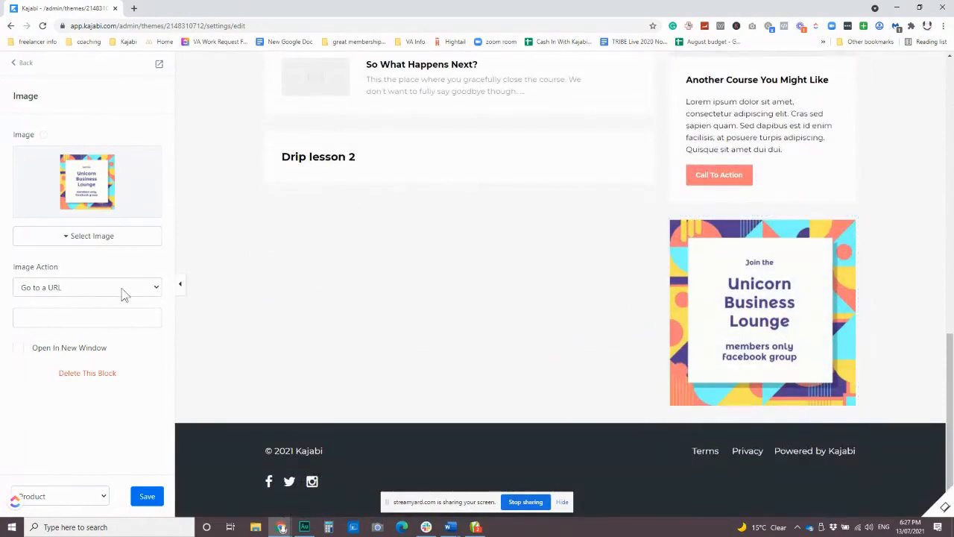
Link the sidebar image to the URL facebook.com/groups/unicornbusinesslounge and look over the sidebar blocks in the preview.
click(64, 318)
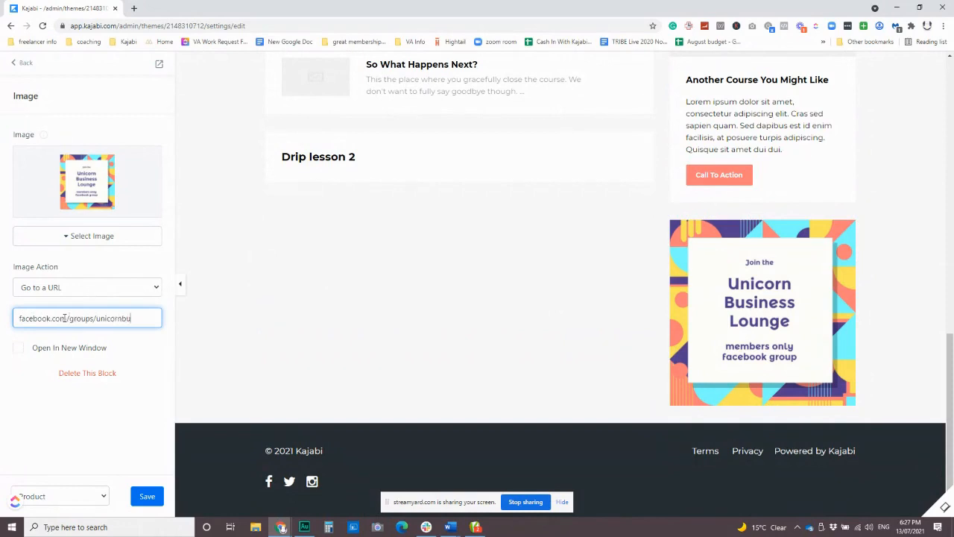
text(facebook.com/groups/unicornbusinesslounge)
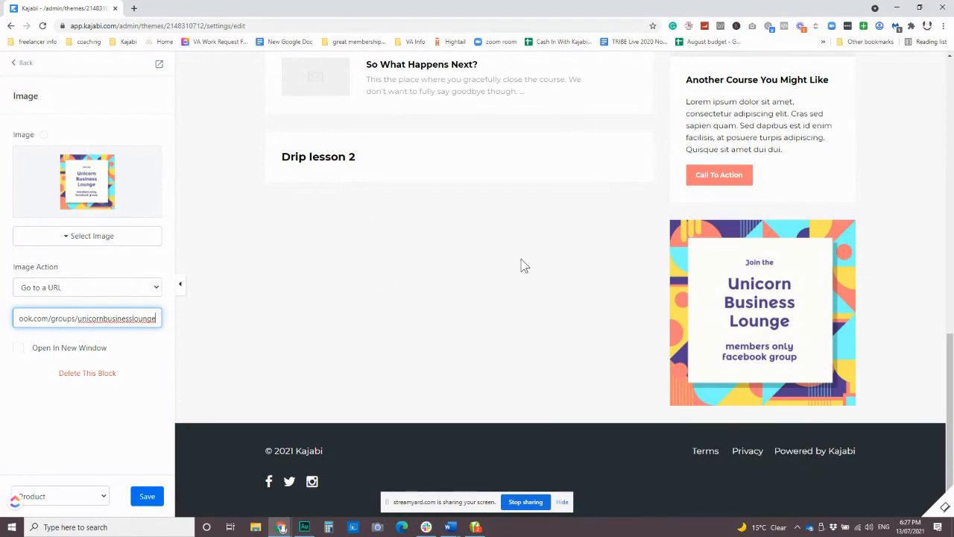
scroll(790, 313, up, 10)
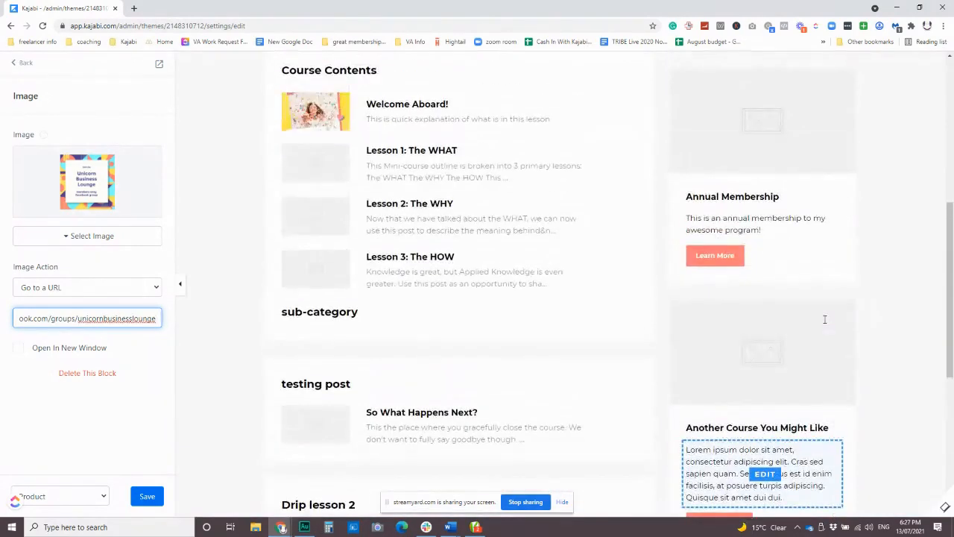
scroll(733, 361, down, 2)
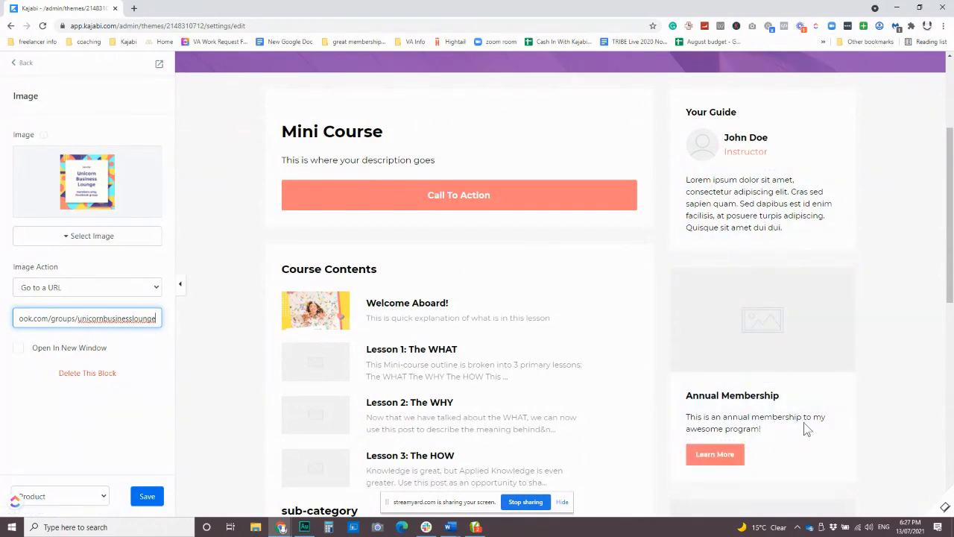
Turn off Show Sidebar for the Product Sidebar and review the page layout without it.
click(18, 65)
click(18, 135)
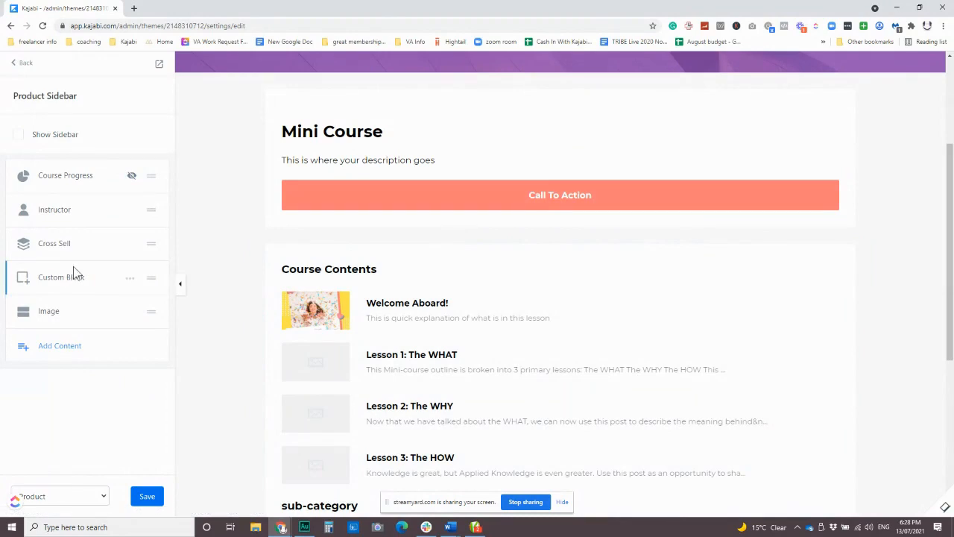
scroll(179, 259, up, 1)
scroll(213, 288, down, 4)
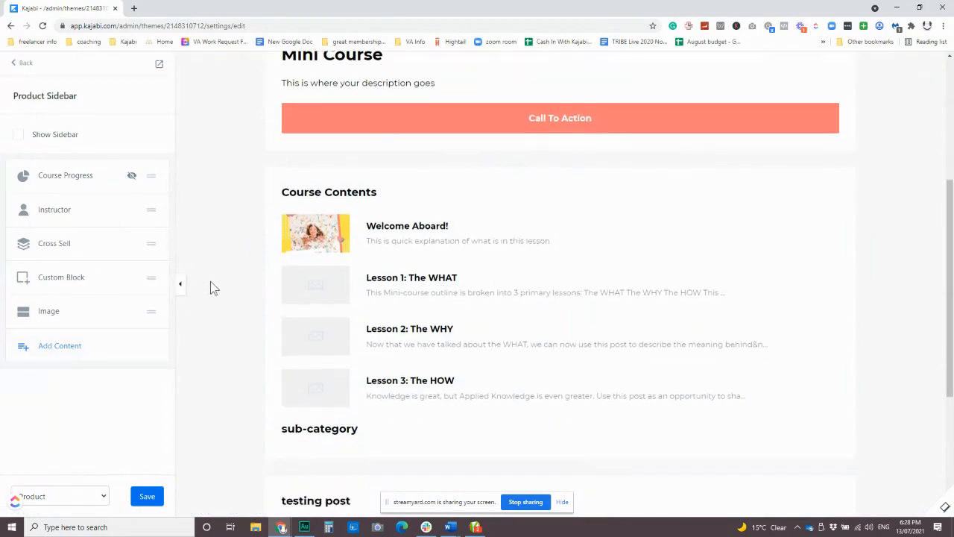
scroll(241, 316, up, 5)
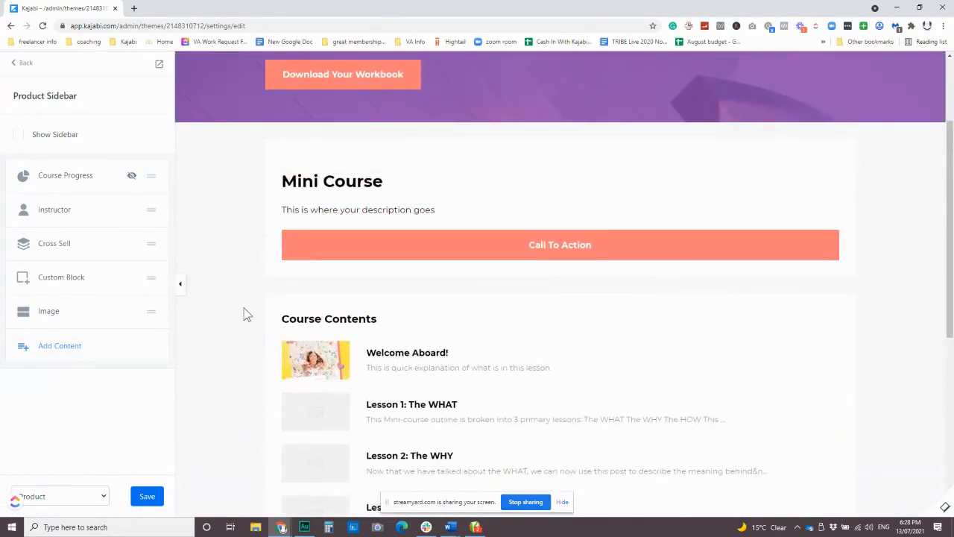
scroll(244, 308, up, 2)
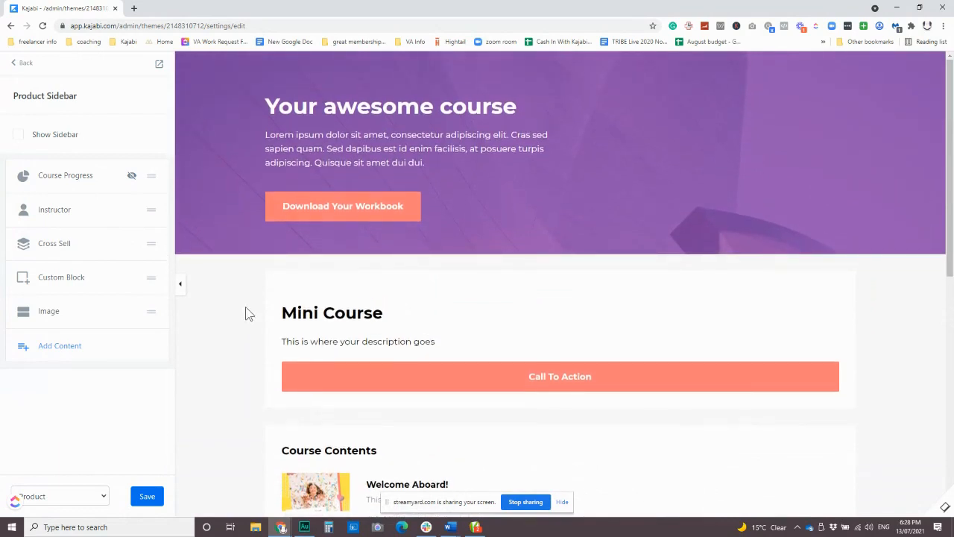
scroll(244, 328, down, 2)
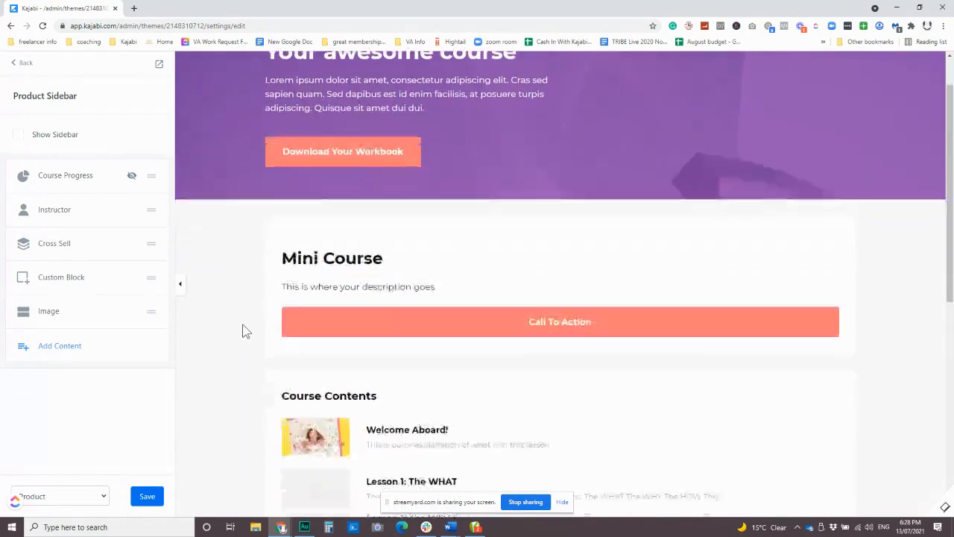
Turn off Show Welcome Body in the Welcome Body section and review the page layout without it.
click(21, 64)
click(58, 257)
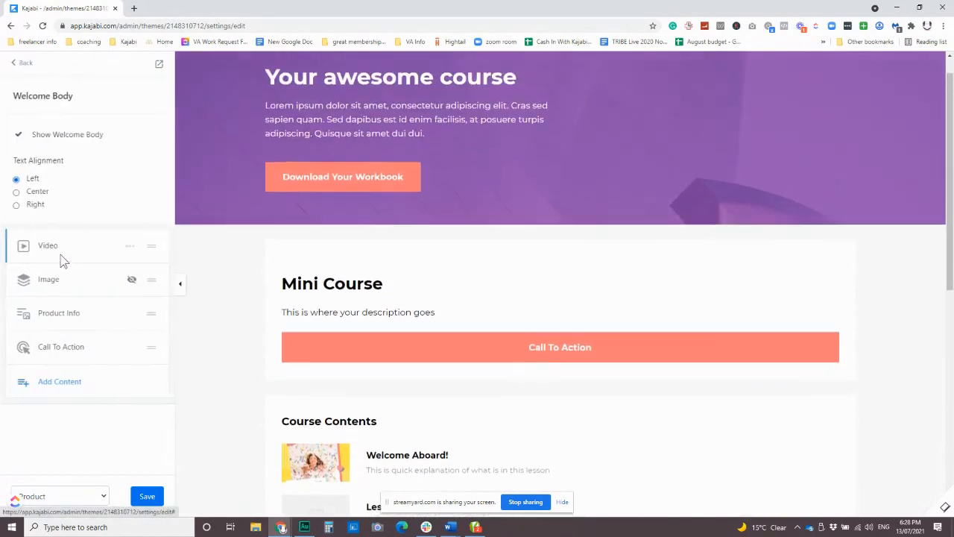
click(16, 135)
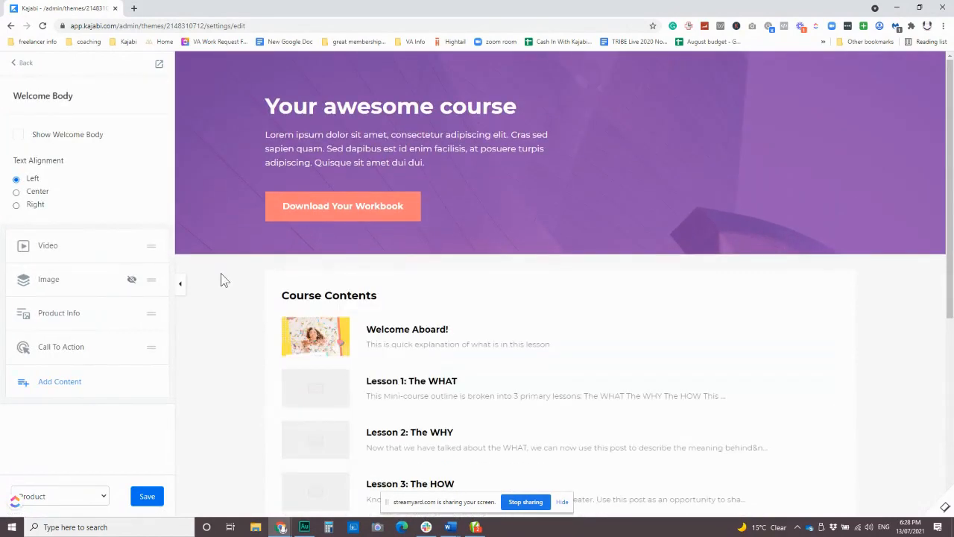
scroll(363, 257, down, 4)
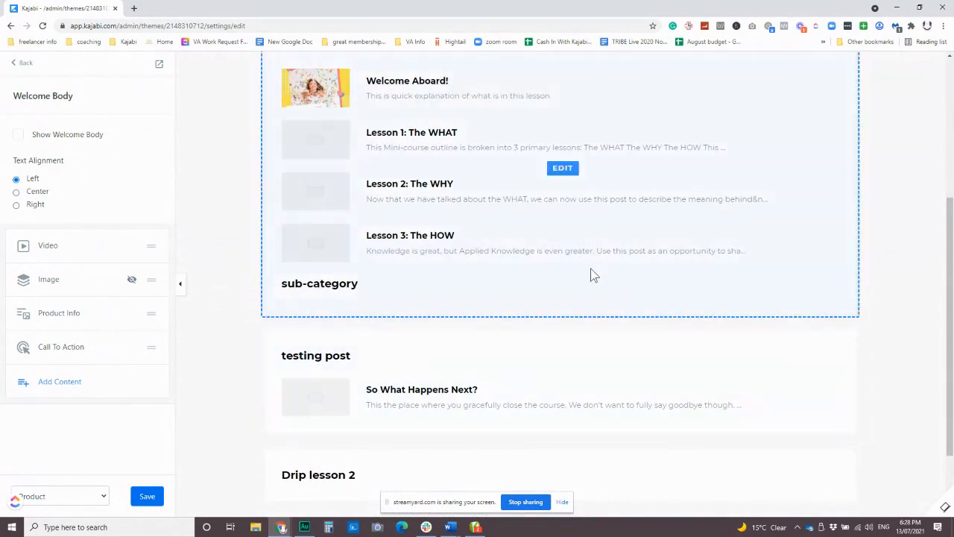
Set the Footer section's copyright text to "The Unicorn Advisory".
click(19, 62)
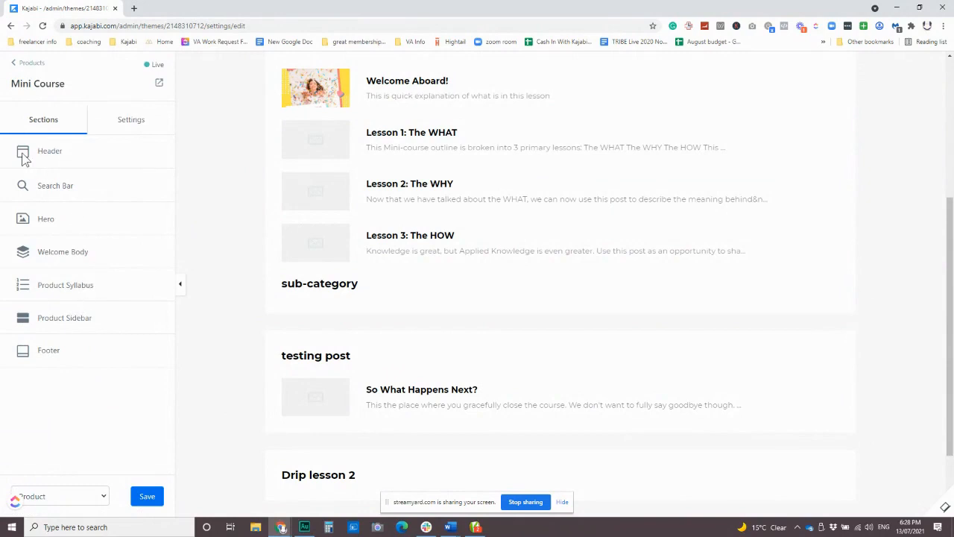
click(42, 357)
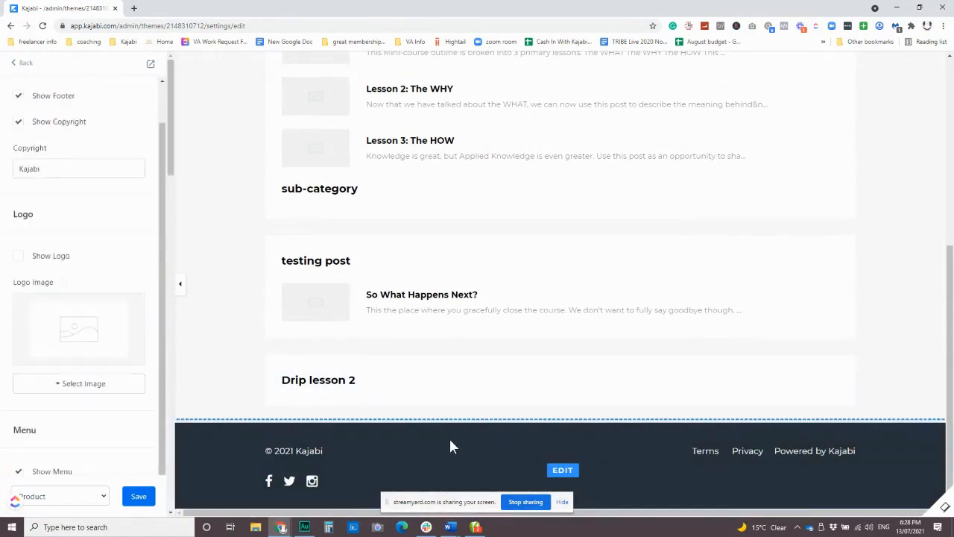
drag(59, 200, 18, 200)
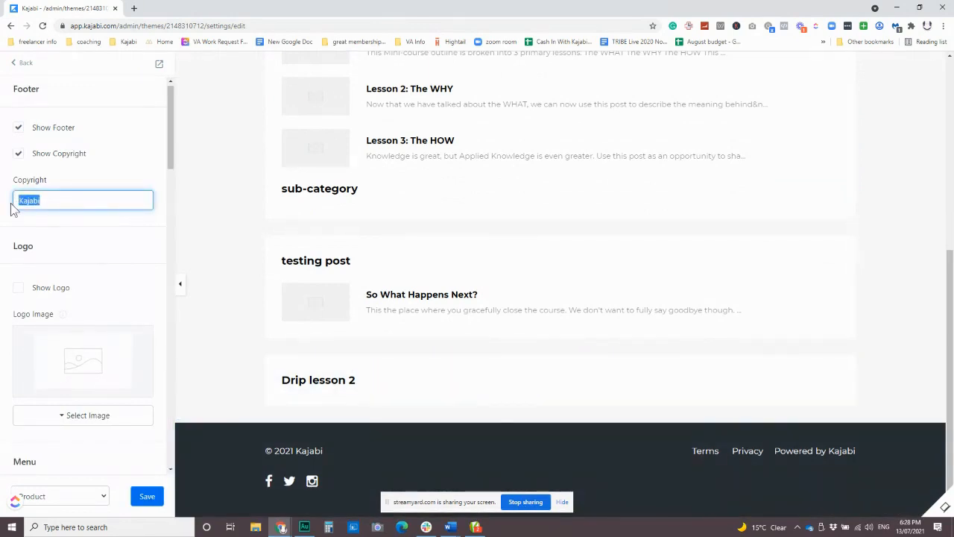
text(The )
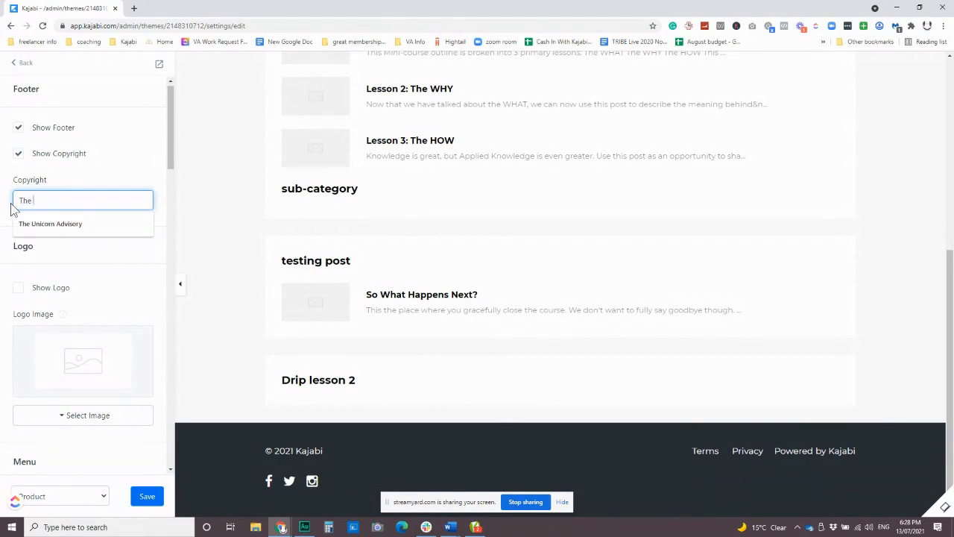
text(Unicorn Advisory)
click(50, 224)
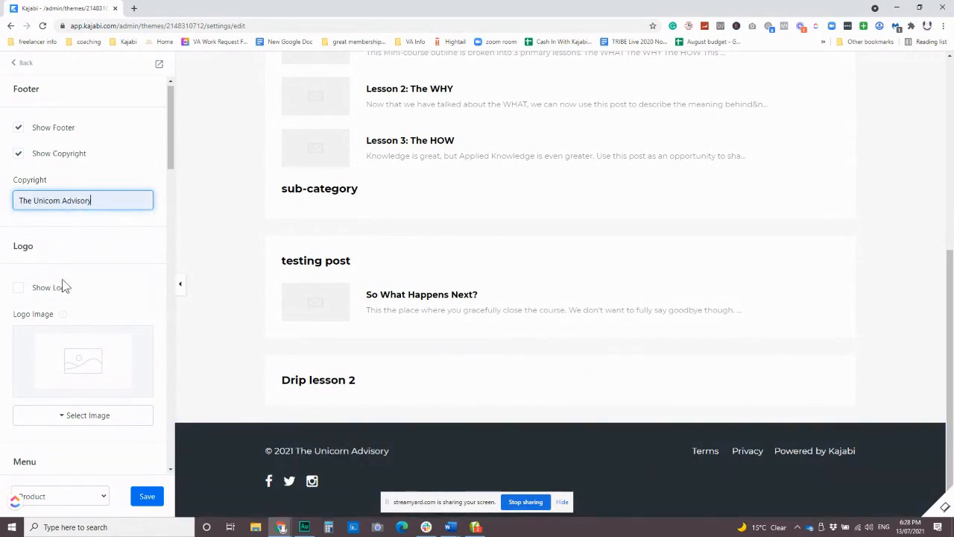
scroll(64, 283, down, 2)
scroll(65, 343, down, 5)
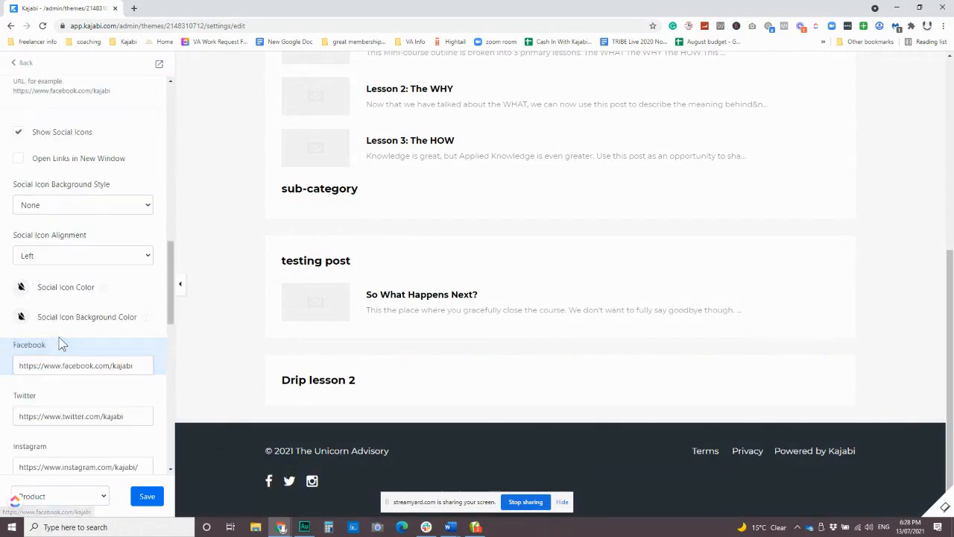
scroll(64, 343, down, 2)
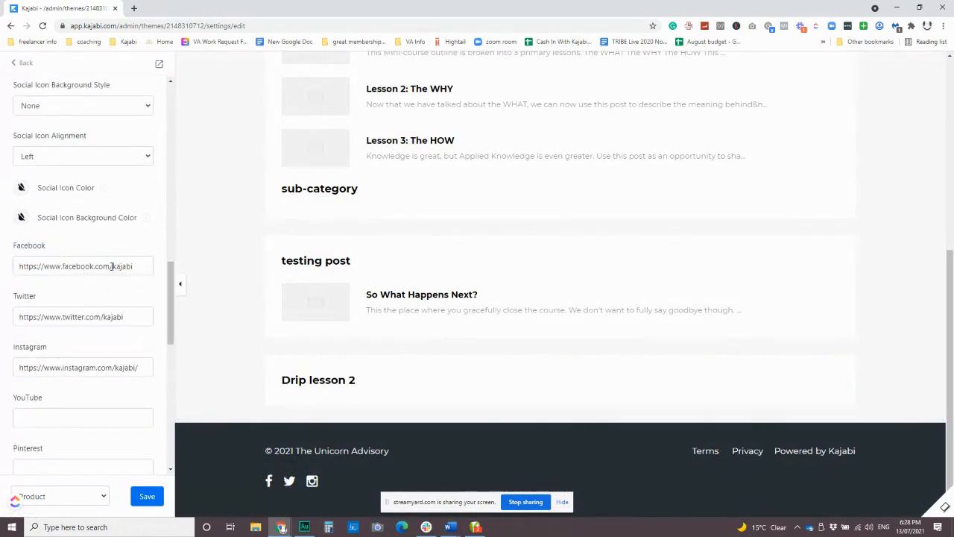
drag(112, 266, 143, 266)
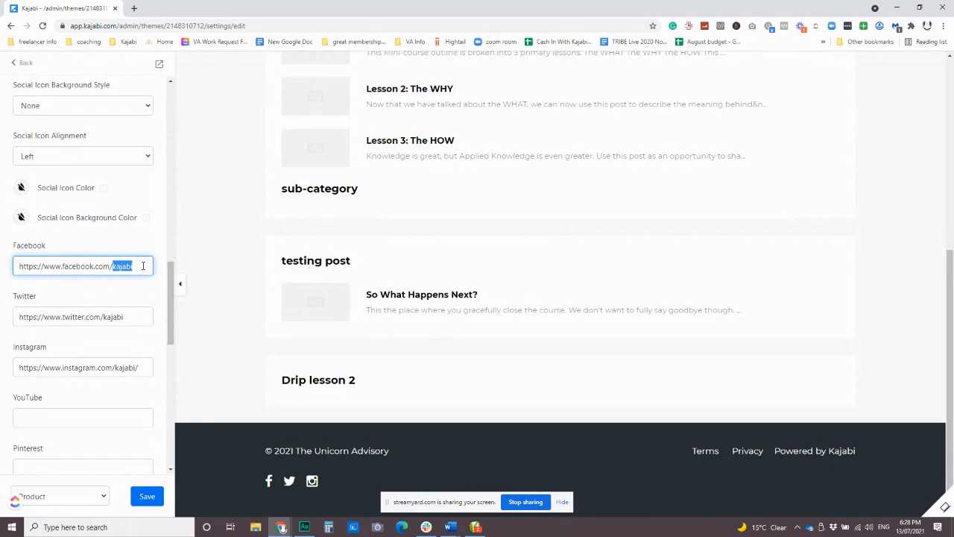
text(yourbusine)
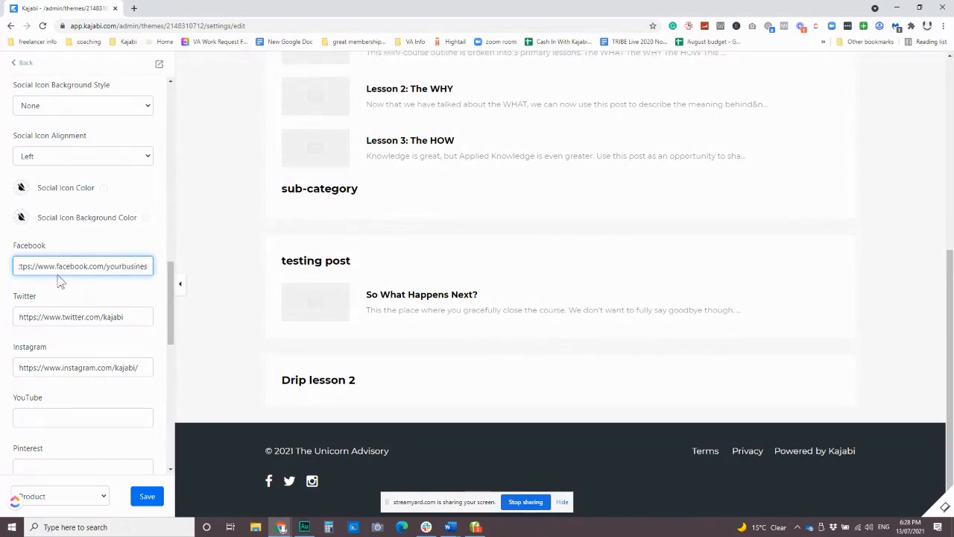
text(s)
key(Tab)
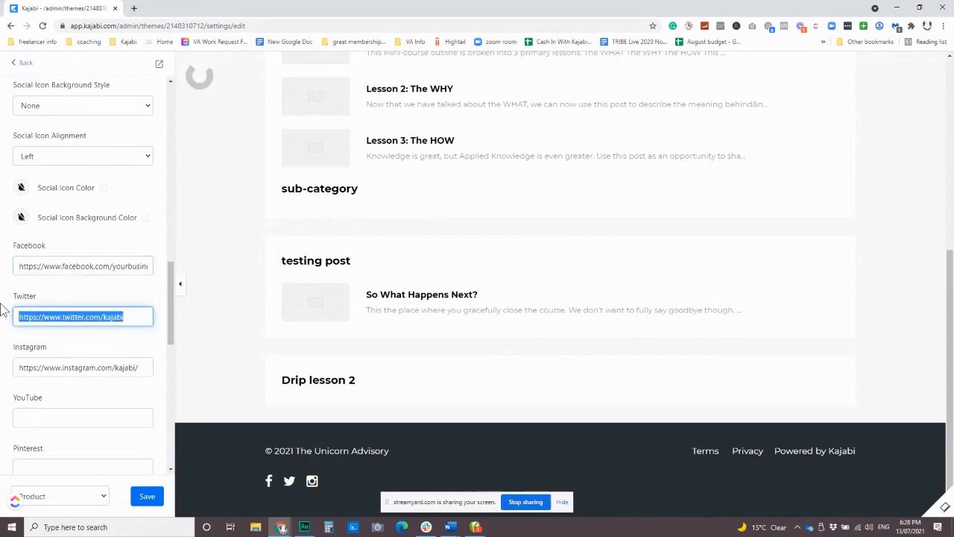
key(BackSpace)
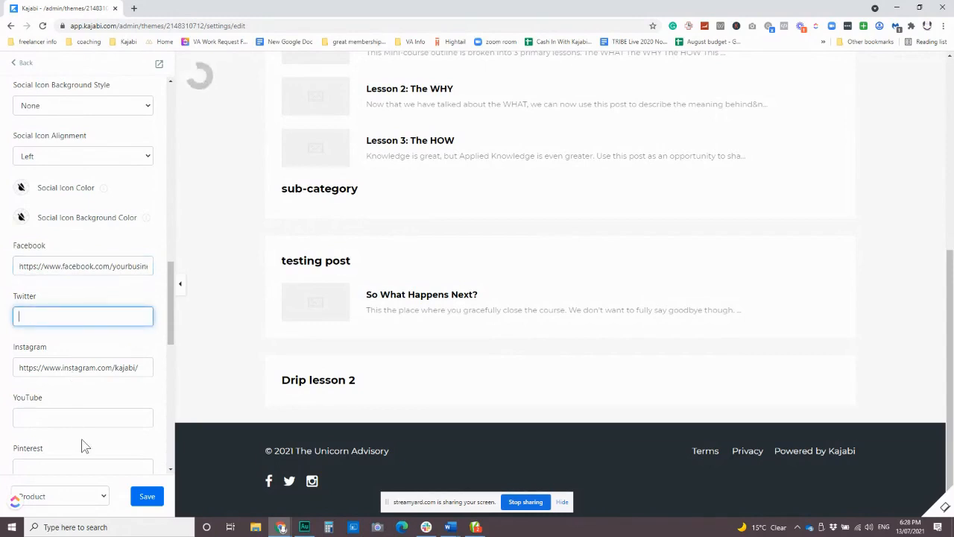
scroll(84, 446, down, 1)
click(64, 367)
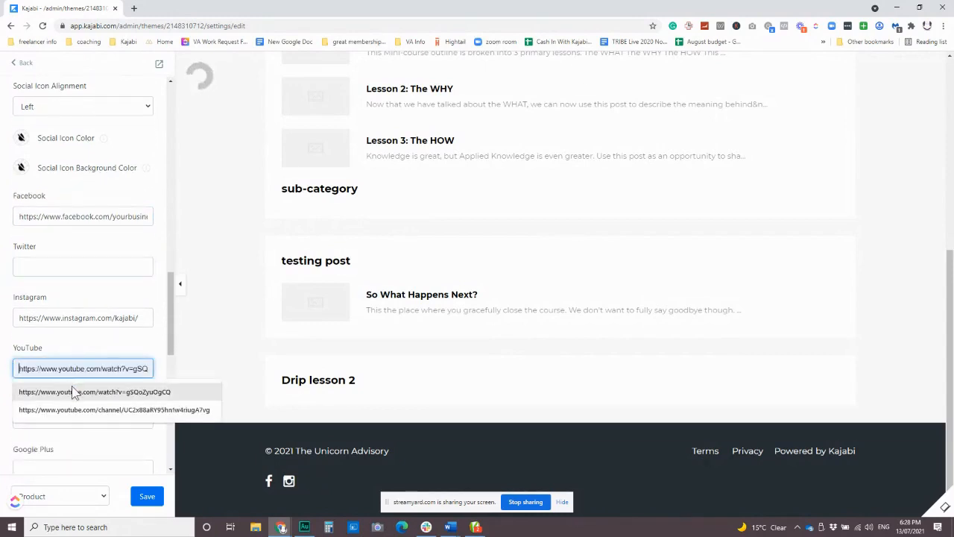
click(73, 393)
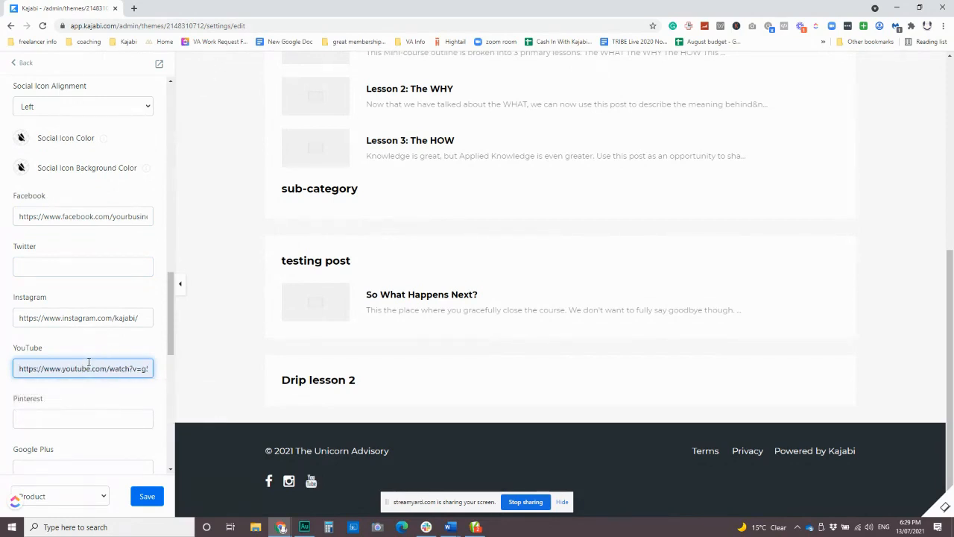
scroll(73, 421, down, 3)
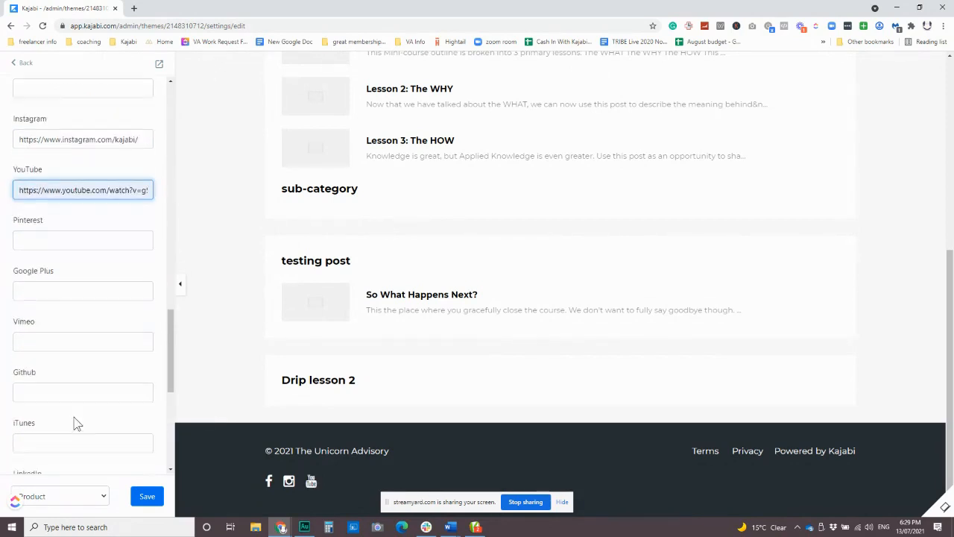
scroll(71, 358, down, 2)
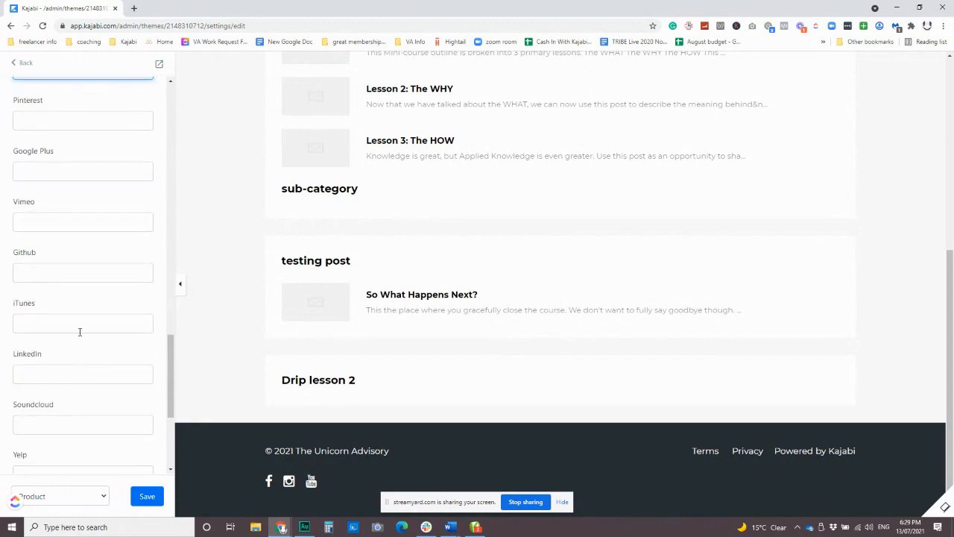
scroll(75, 425, down, 3)
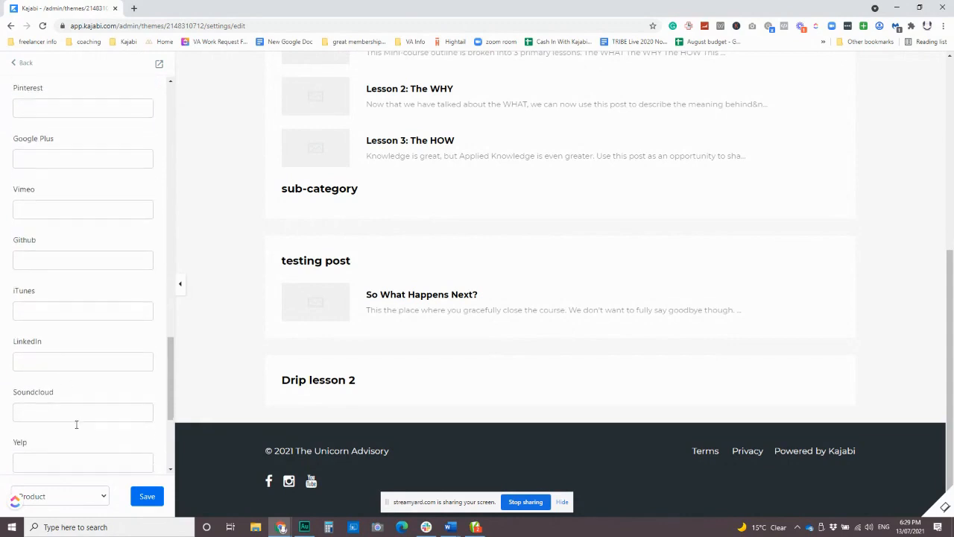
scroll(82, 423, up, 10)
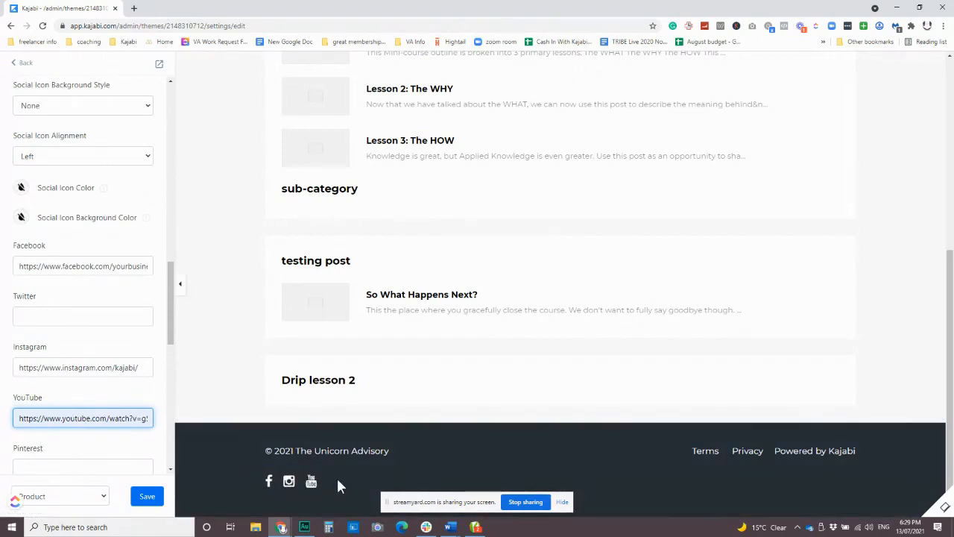
Set the footer's background color to the coral swatch from the preset palette.
click(464, 452)
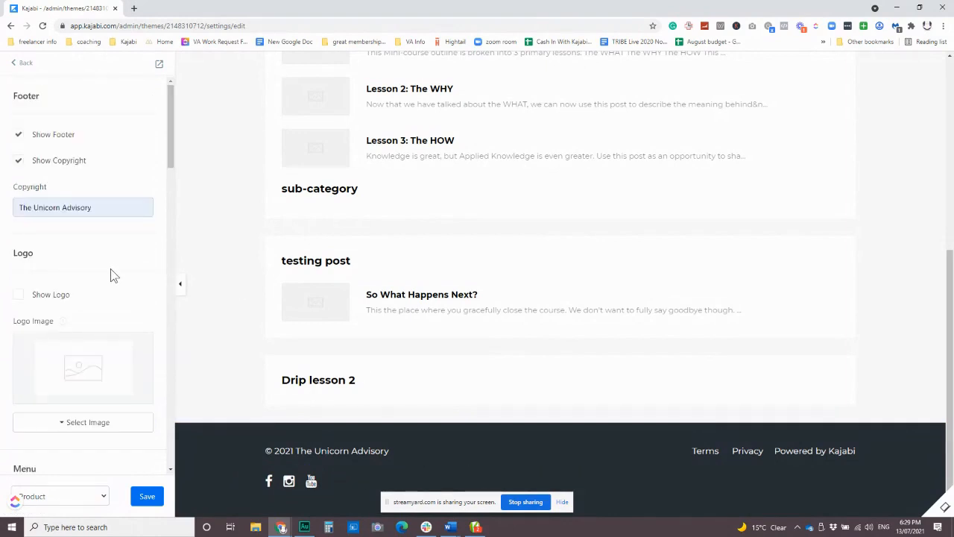
scroll(111, 270, down, 8)
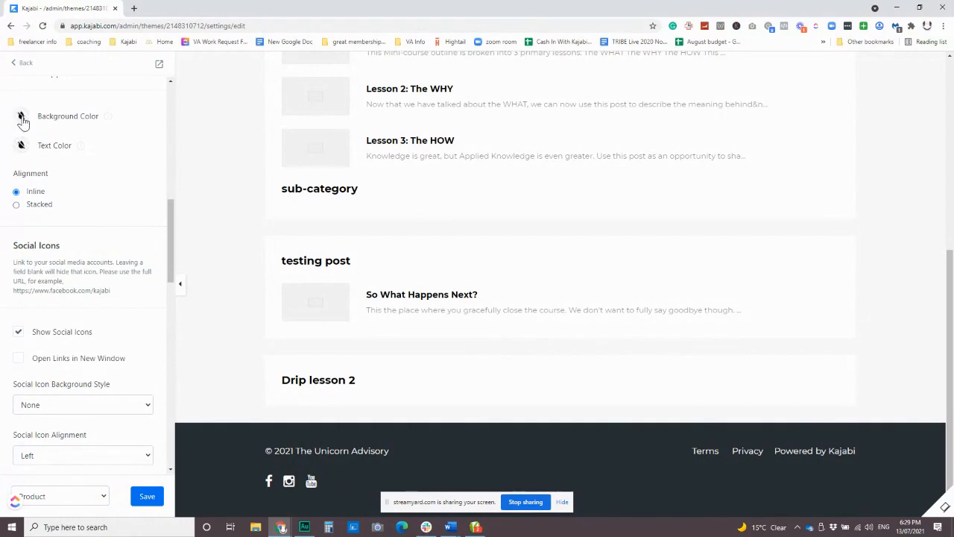
click(21, 118)
click(31, 142)
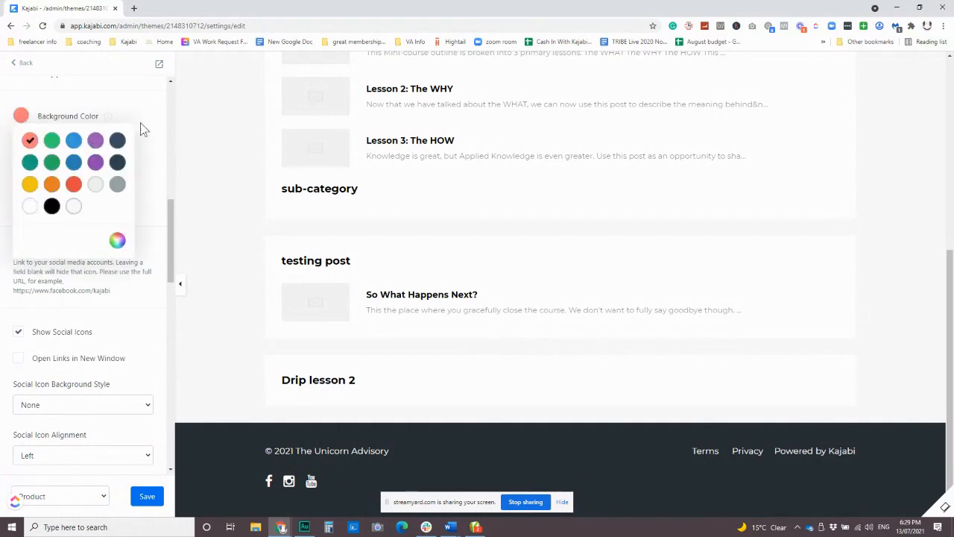
click(149, 115)
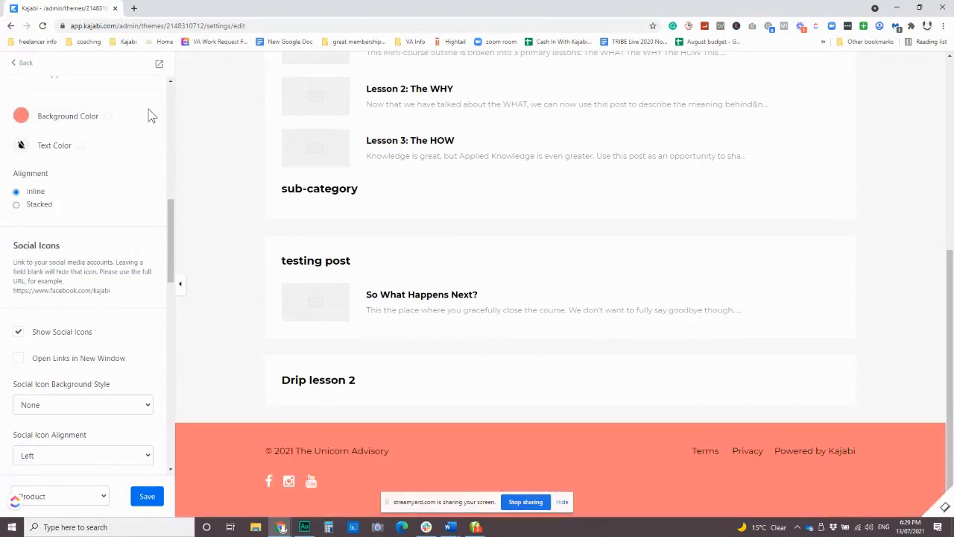
Try the Stacked alignment for the footer, check it in the preview, and return to Inline.
click(40, 206)
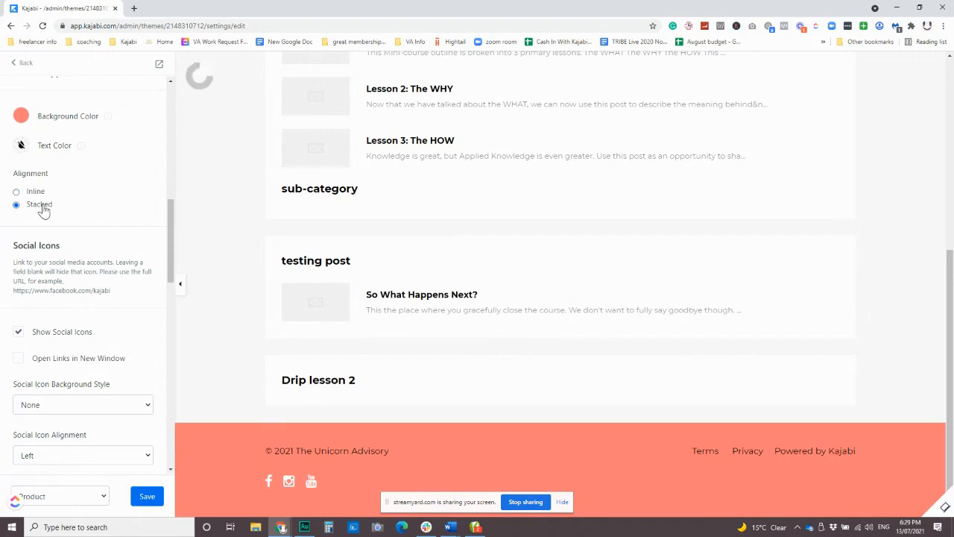
scroll(565, 405, down, 1)
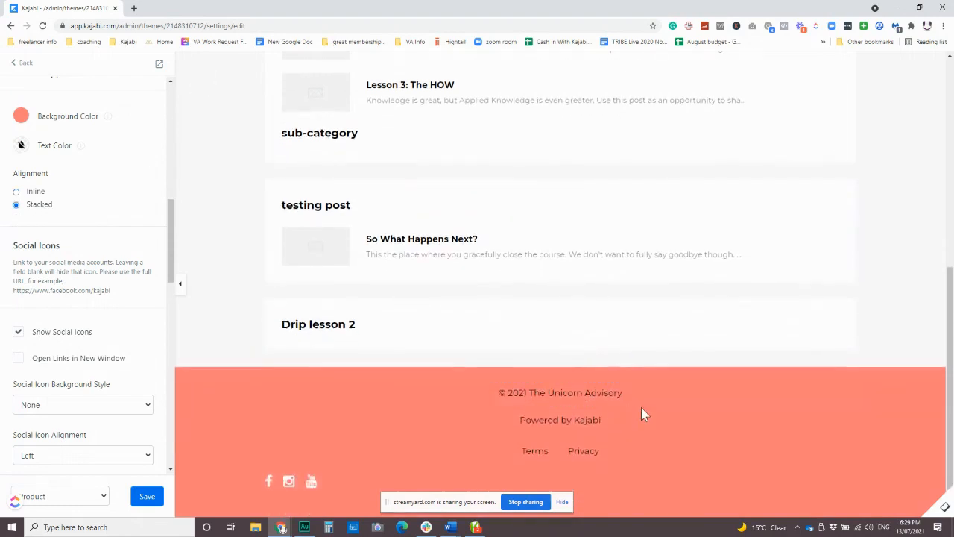
click(36, 193)
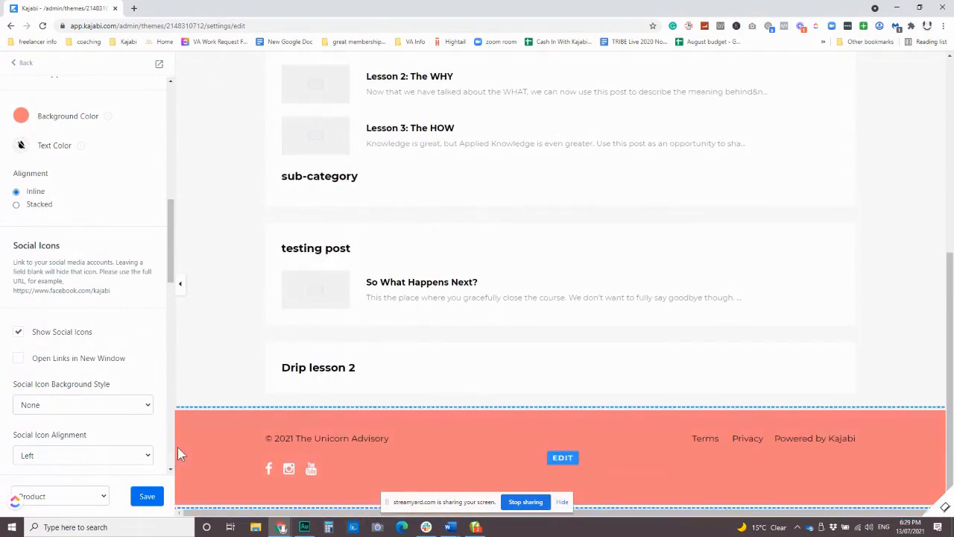
Set the footer's Social Icon Alignment to Center.
scroll(117, 333, down, 1)
scroll(118, 332, down, 1)
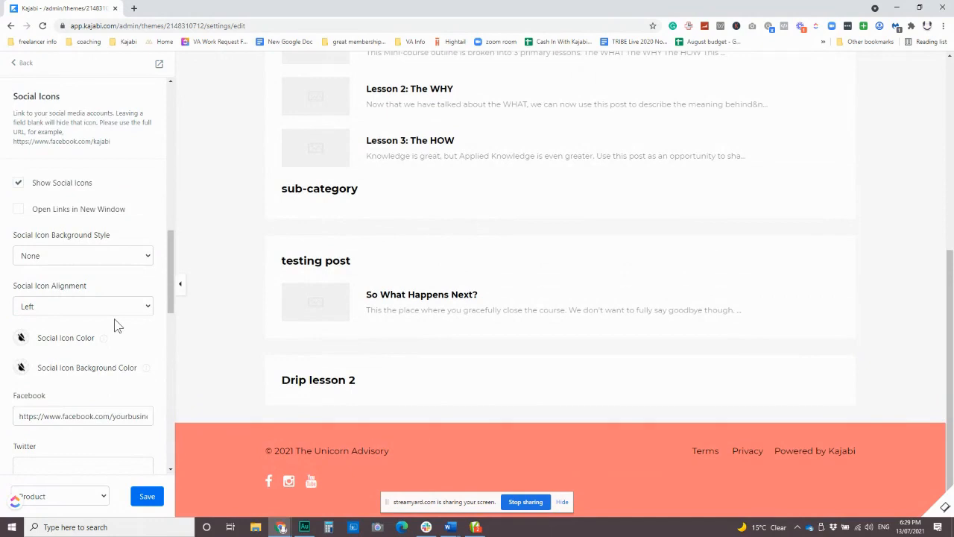
click(87, 307)
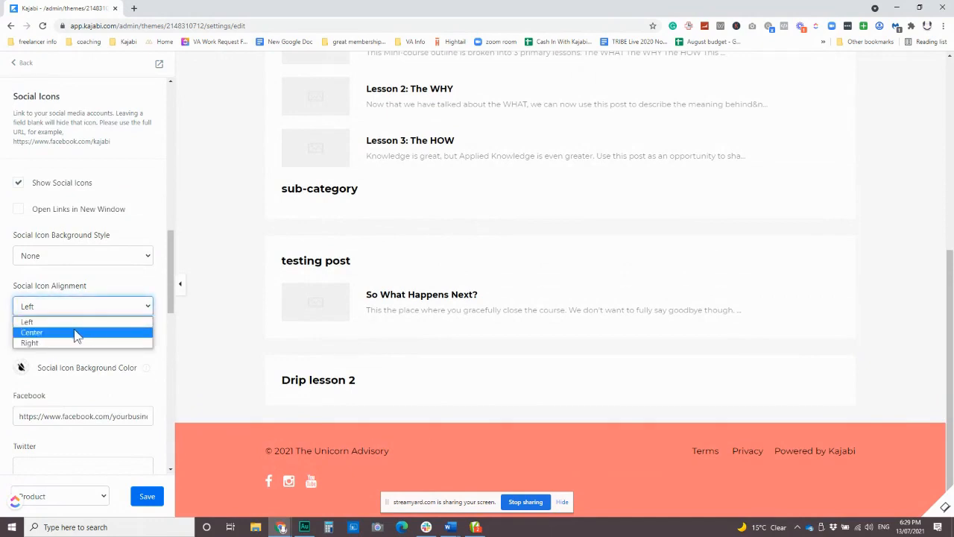
click(75, 333)
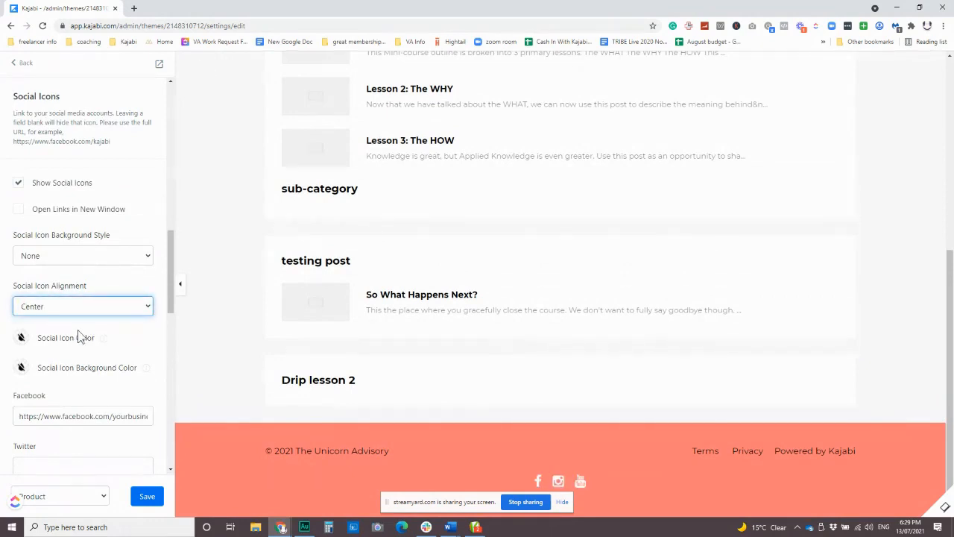
Try the Round background style for the footer's social icons and settle on Square.
click(96, 256)
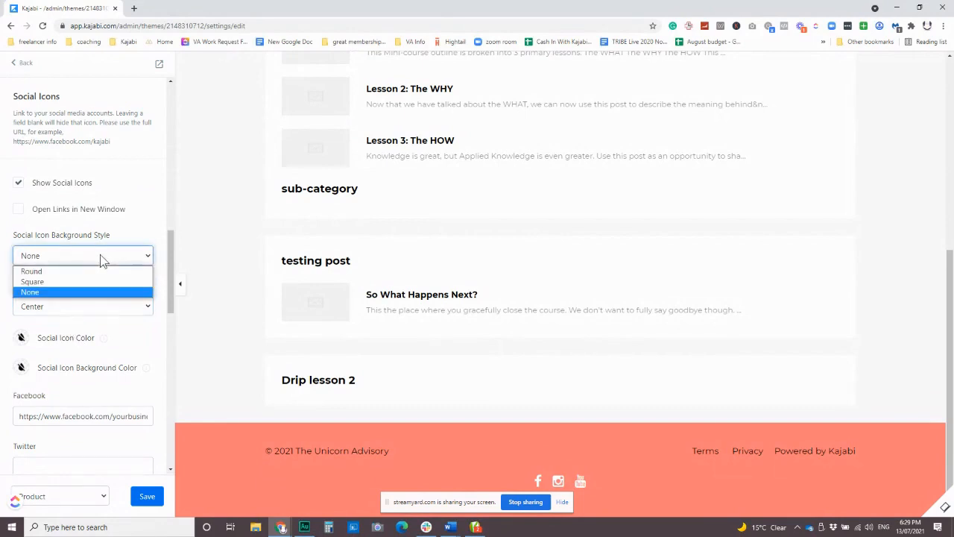
click(81, 267)
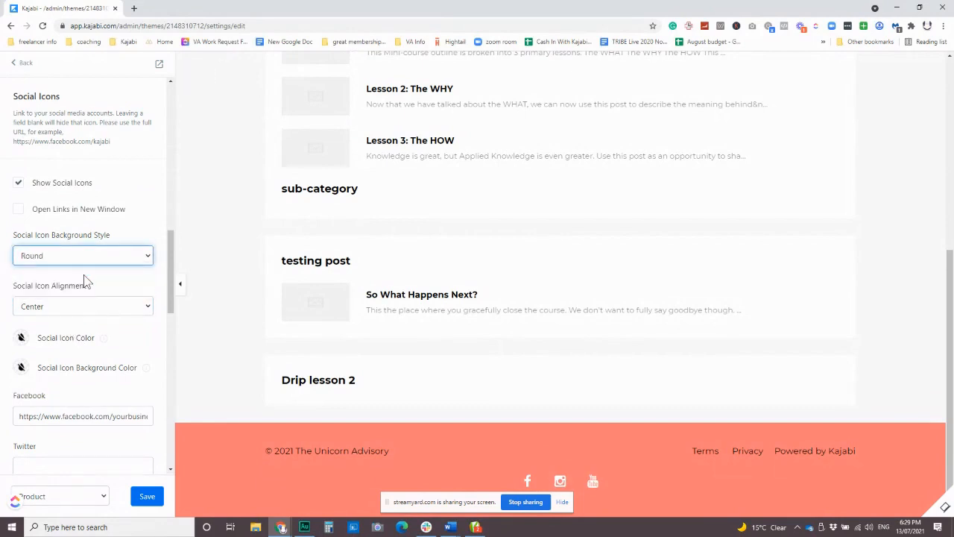
click(75, 256)
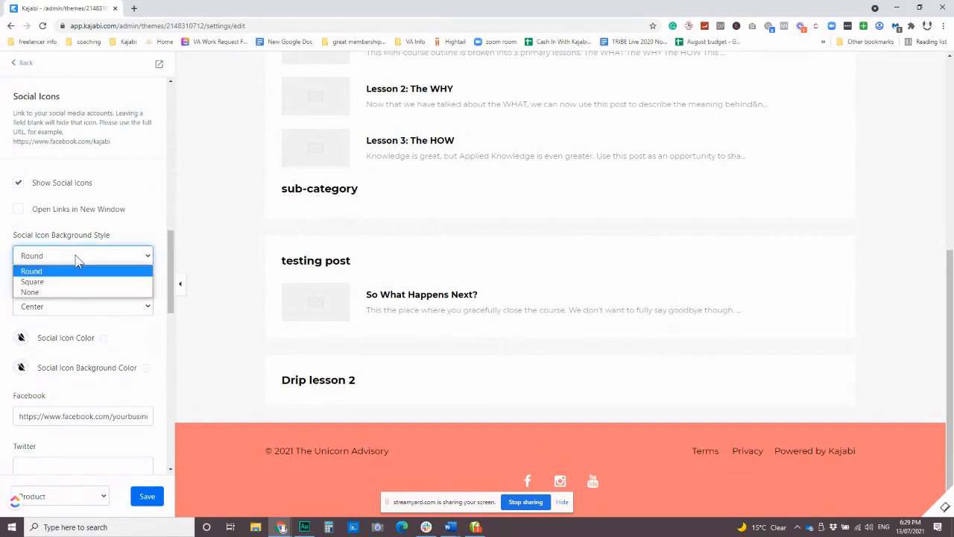
click(66, 281)
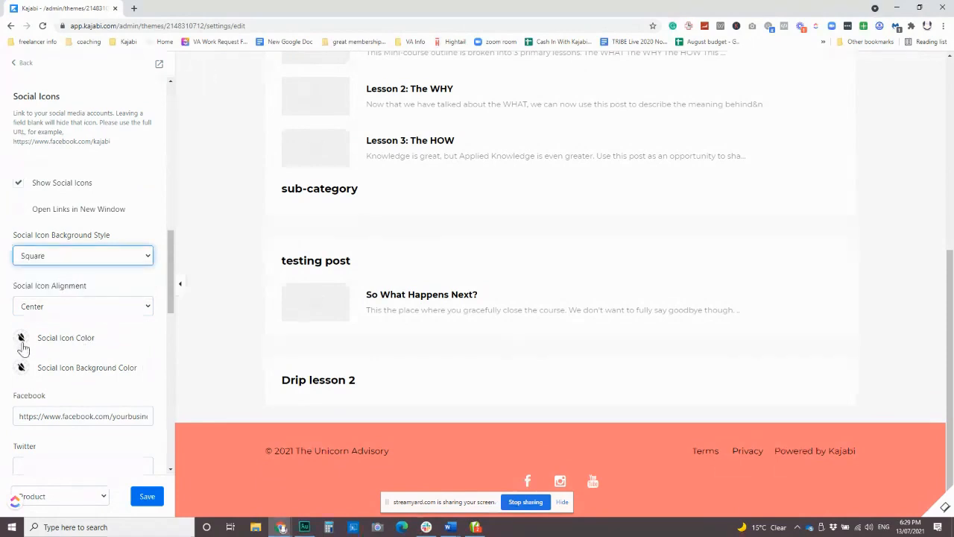
Set the footer's Social Icon Background Color to black from the preset palette.
click(21, 367)
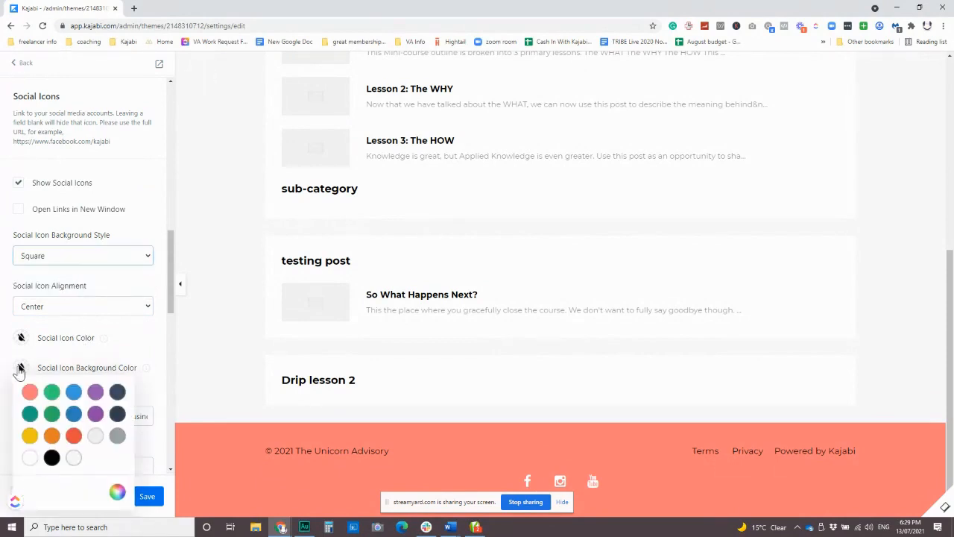
click(30, 458)
click(51, 457)
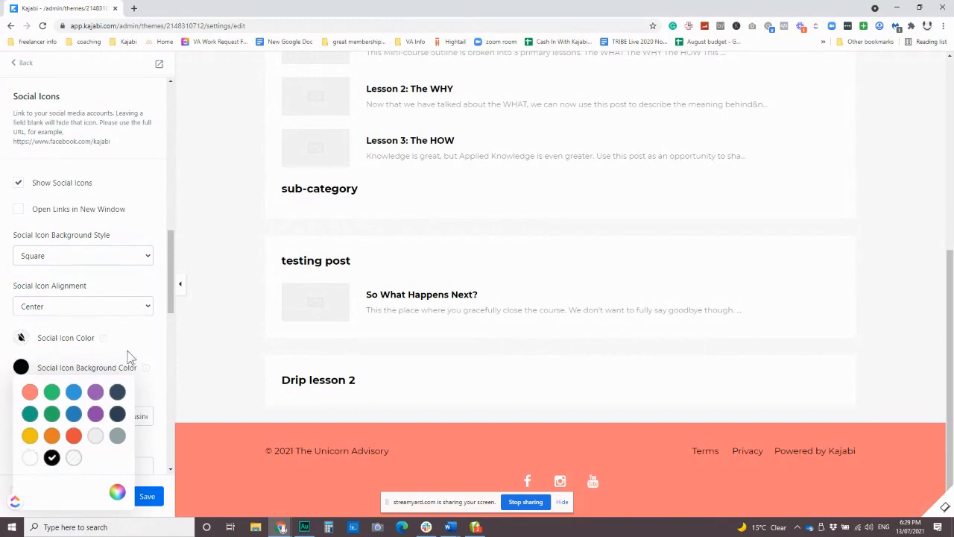
click(126, 330)
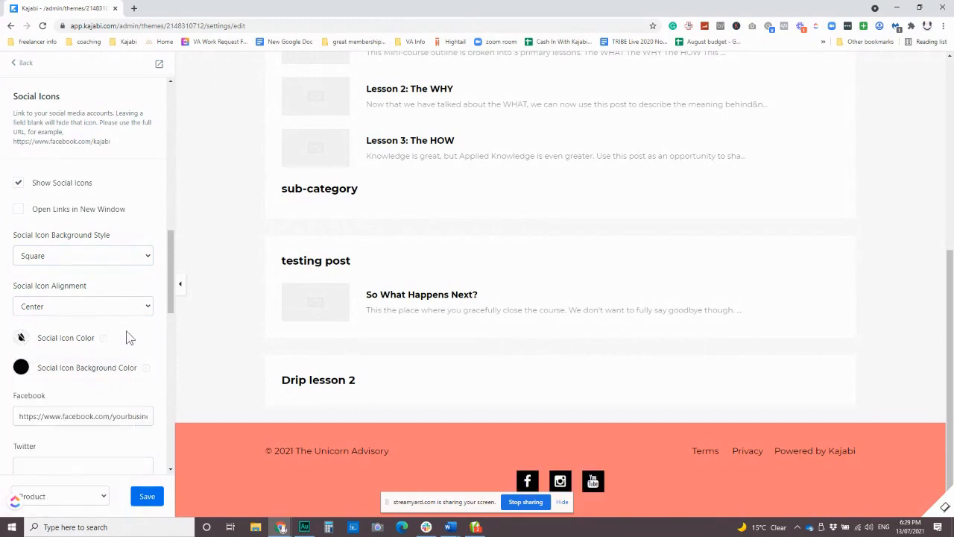
Try the Round social icon background style, settle on None, and enable Open Links in New Window for the footer.
click(104, 257)
click(86, 271)
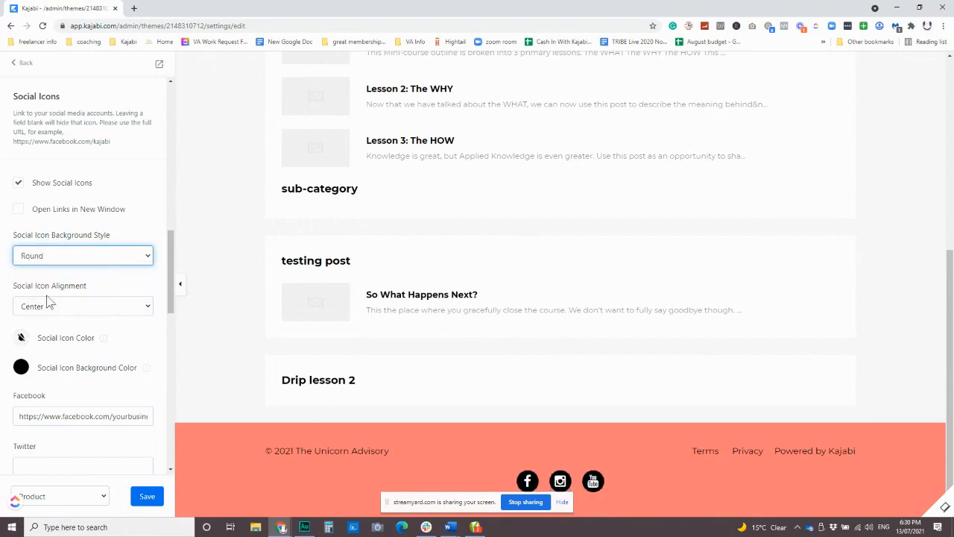
click(67, 255)
click(71, 290)
click(17, 212)
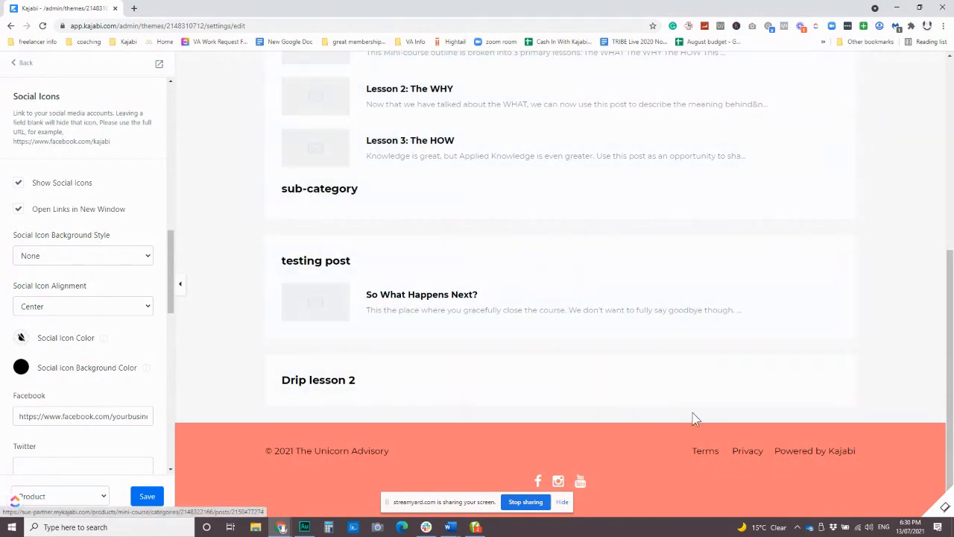
Try to switch the editor to the Post page template, cancel leaving the site, and save the footer changes.
scroll(569, 395, up, 3)
scroll(568, 395, up, 2)
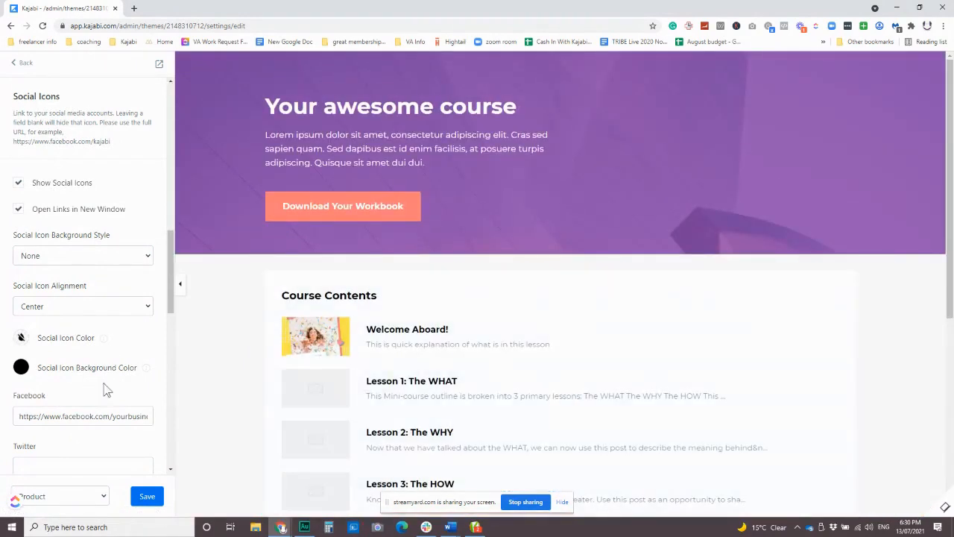
scroll(97, 447, down, 4)
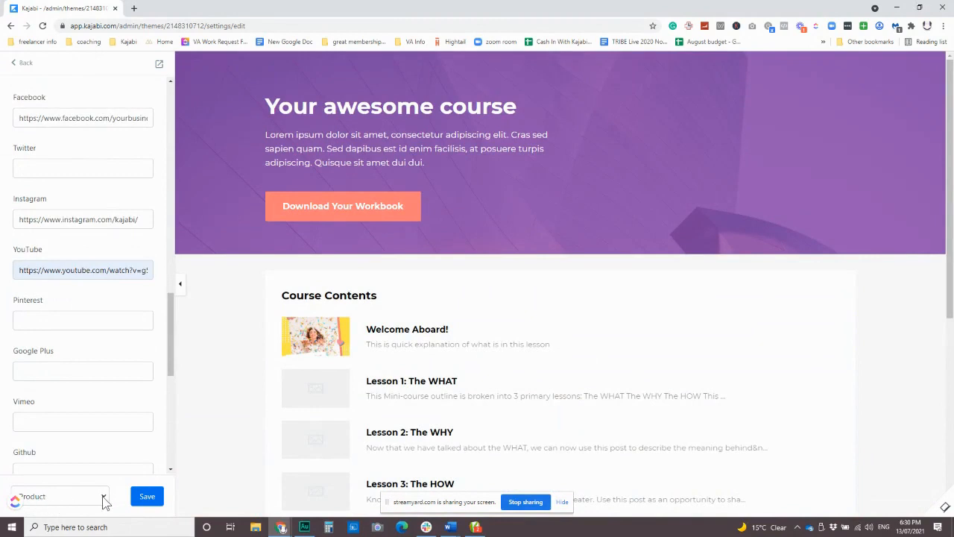
click(104, 497)
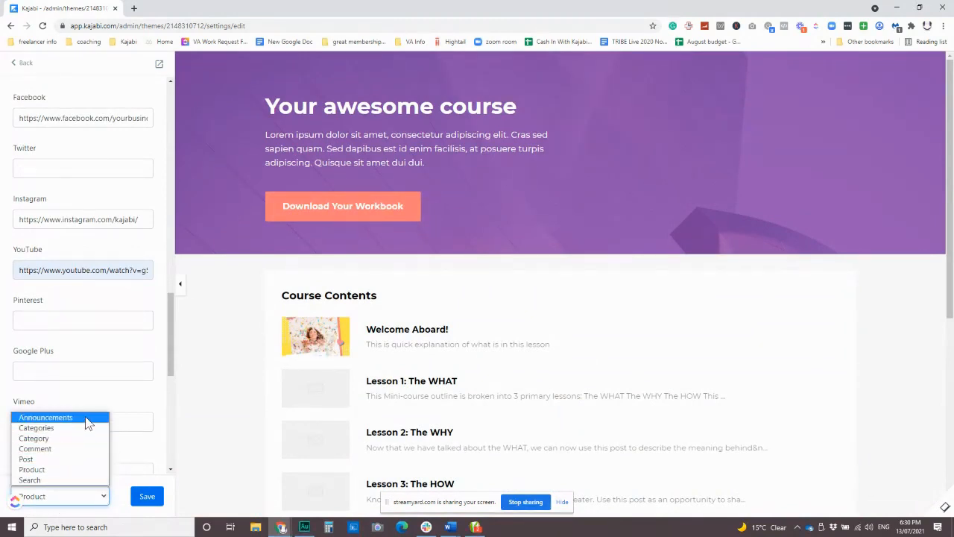
click(44, 471)
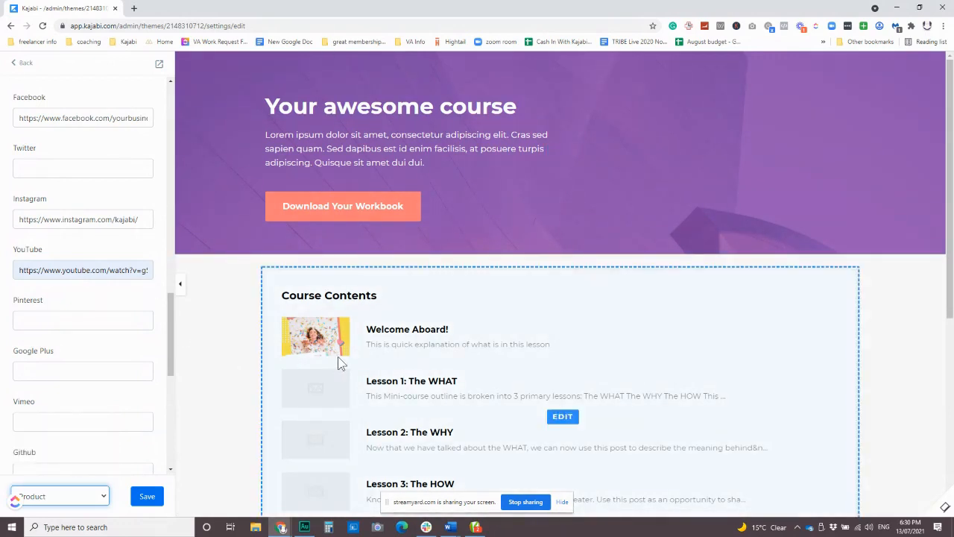
click(51, 492)
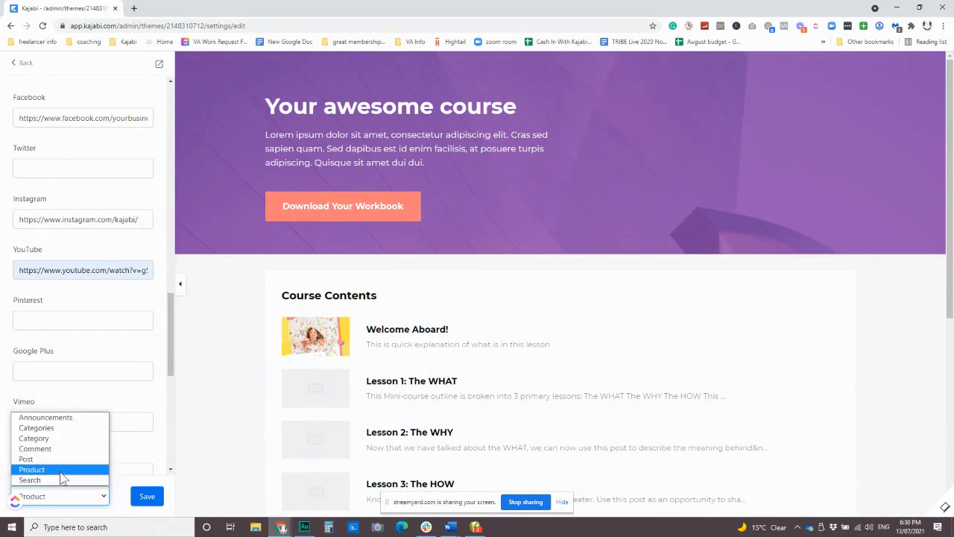
click(61, 458)
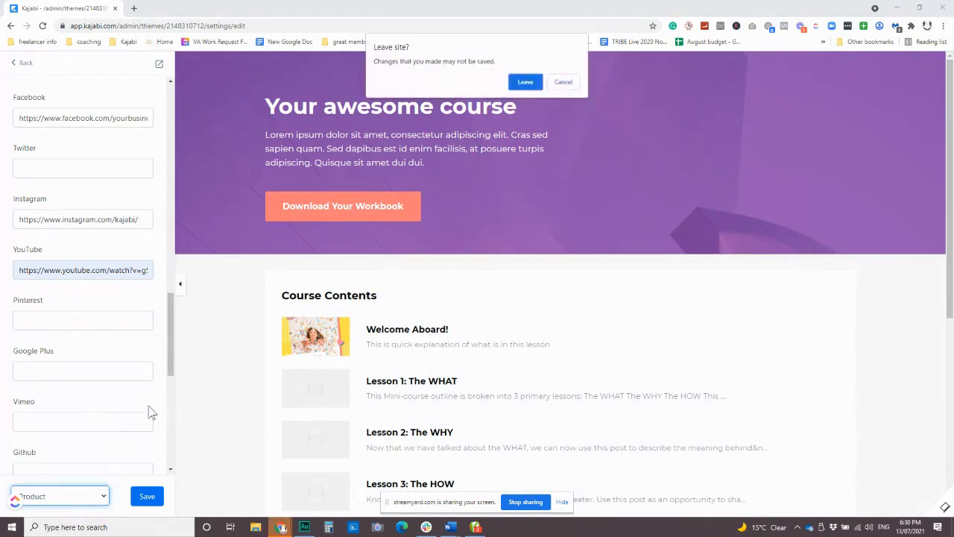
click(564, 82)
click(146, 496)
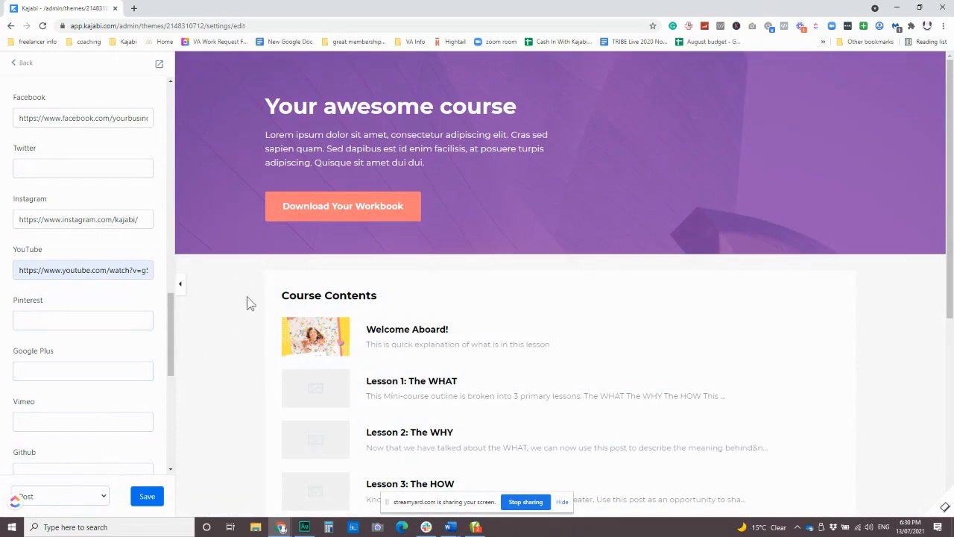
Switch the theme editor from the Product page template to the Post template.
scroll(259, 303, down, 3)
scroll(264, 306, up, 3)
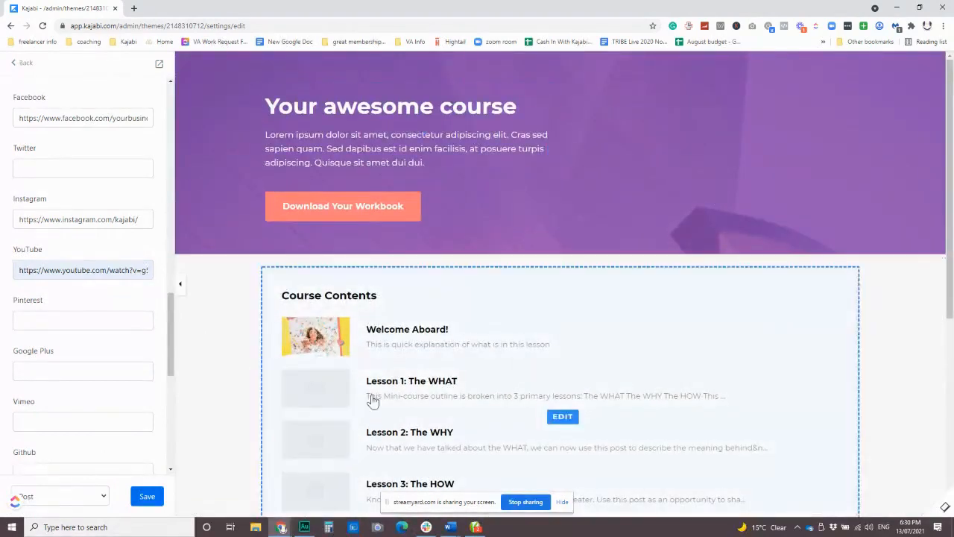
click(68, 496)
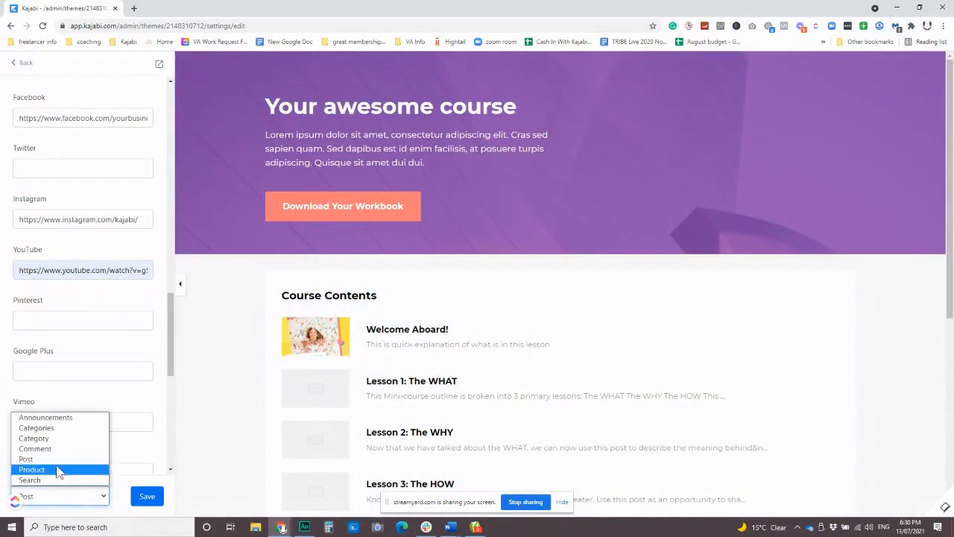
click(56, 461)
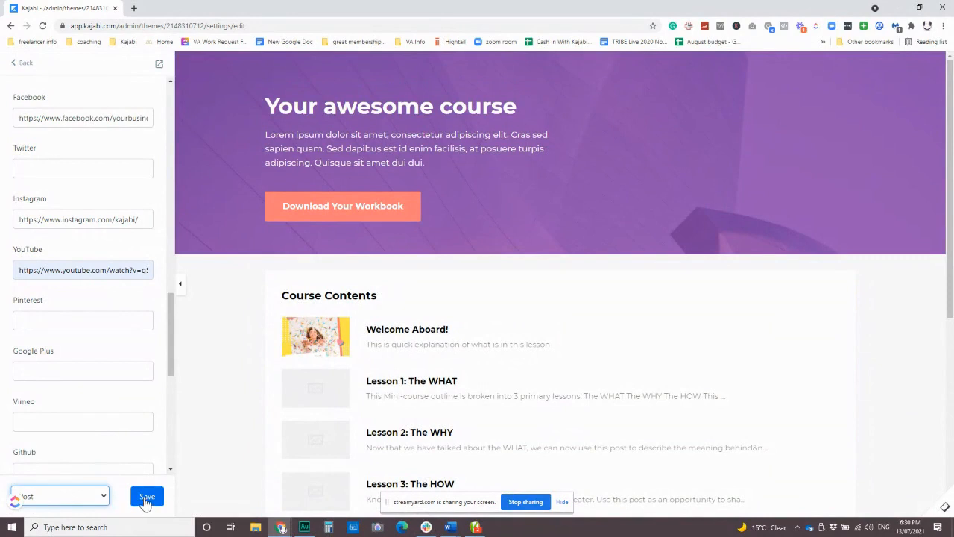
click(78, 497)
click(73, 475)
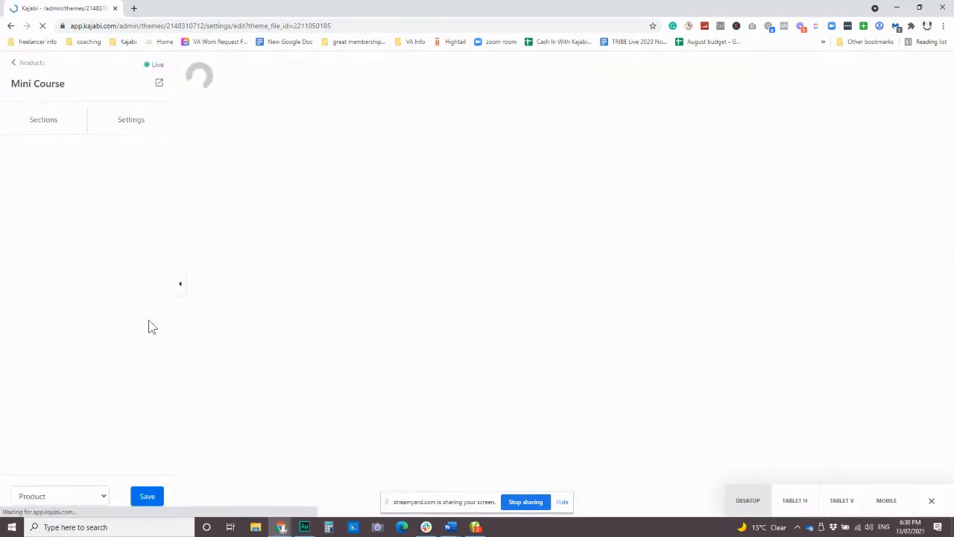
click(66, 494)
click(84, 455)
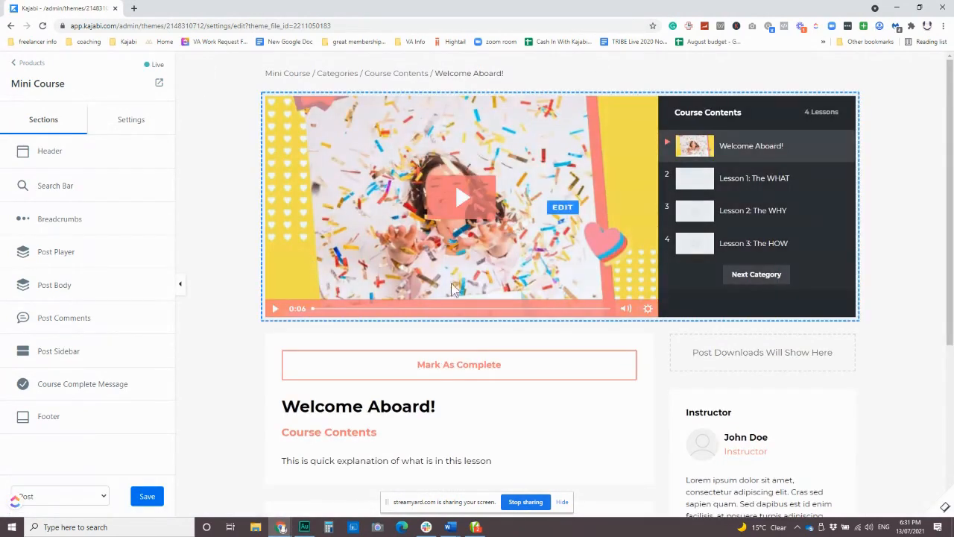
Turn off Show Sidebar in the Post Sidebar section and check the post page layout in the preview.
scroll(532, 330, down, 3)
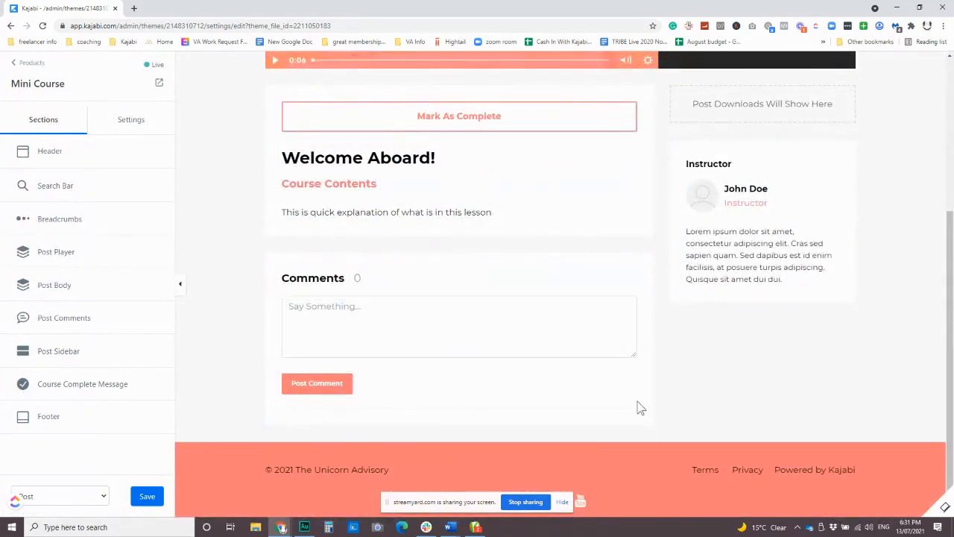
scroll(624, 366, up, 2)
scroll(525, 311, down, 1)
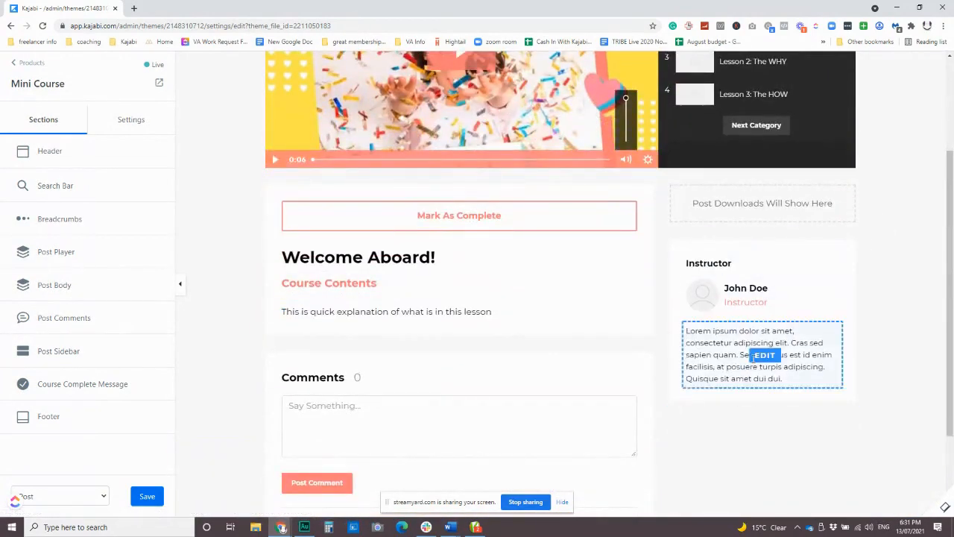
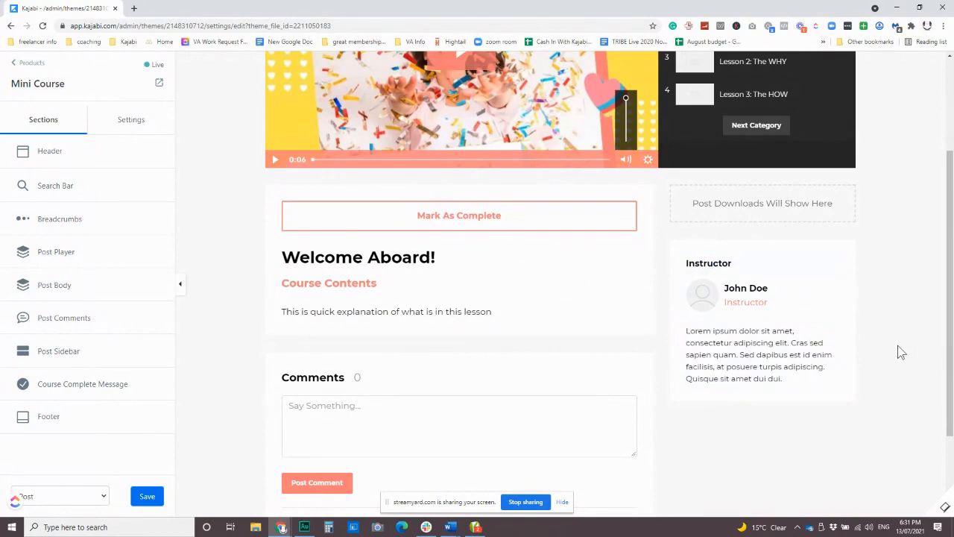
click(49, 354)
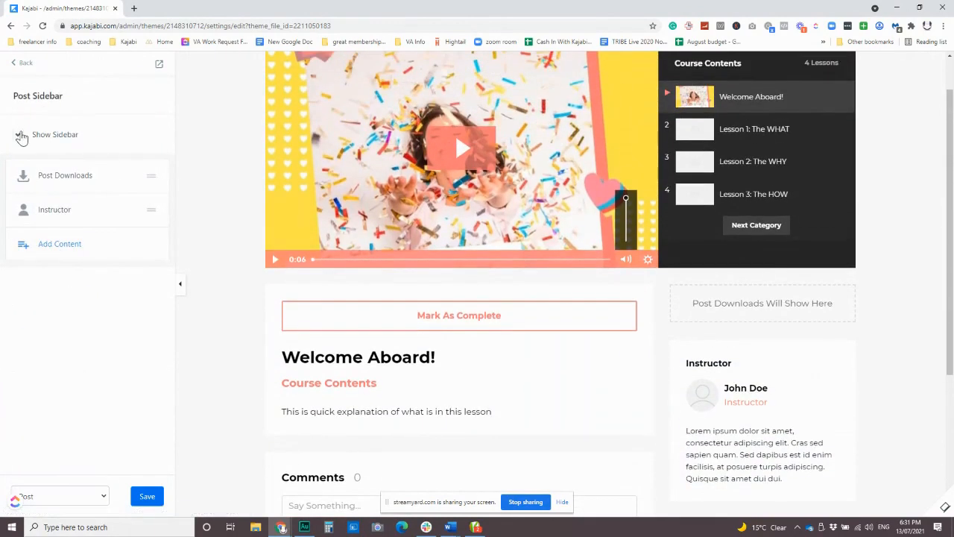
click(19, 135)
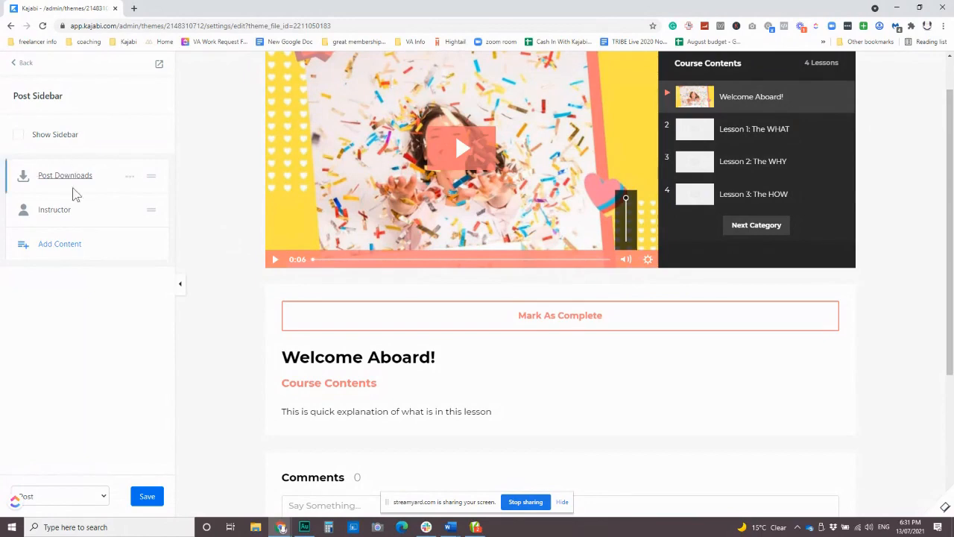
scroll(256, 326, down, 2)
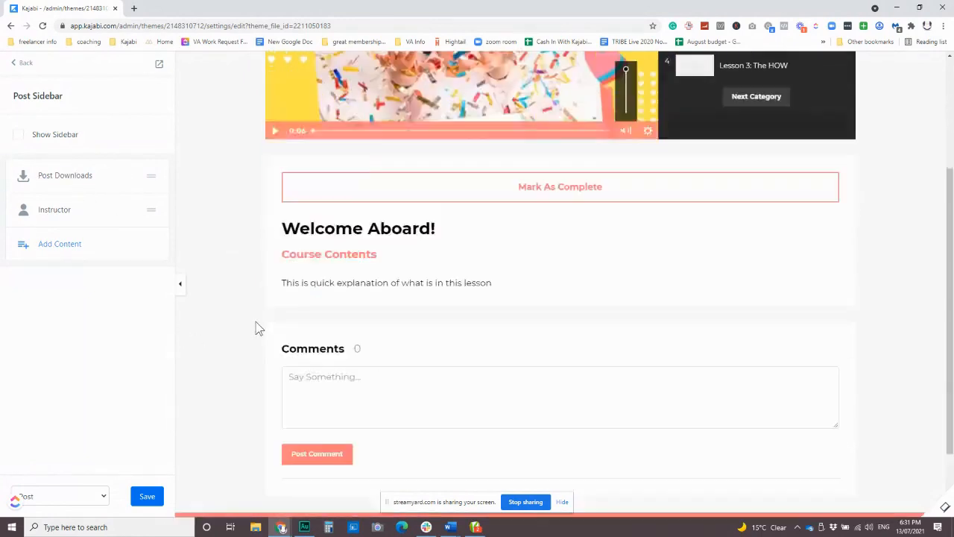
scroll(258, 343, up, 3)
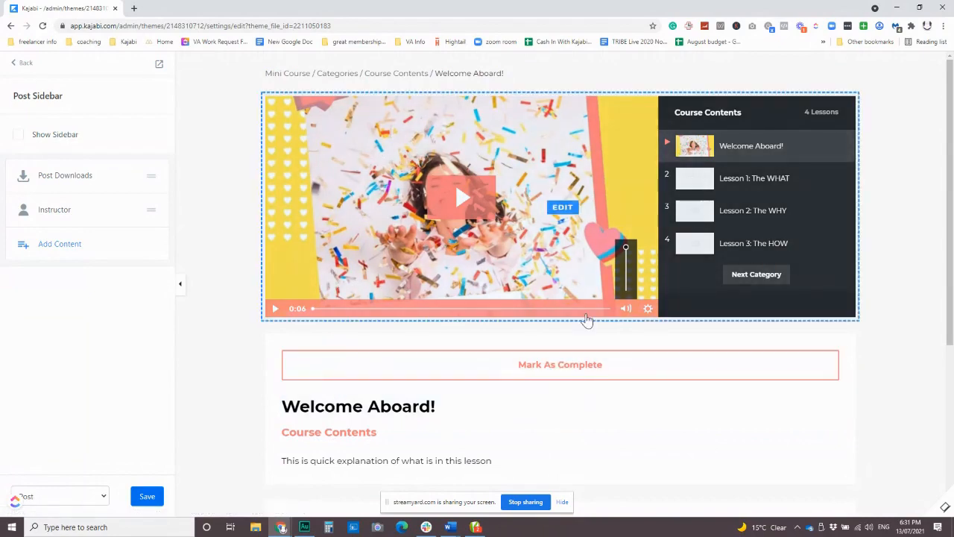
Open the Post Player settings, try the Simple player type in the preview, and return to Inline.
click(361, 246)
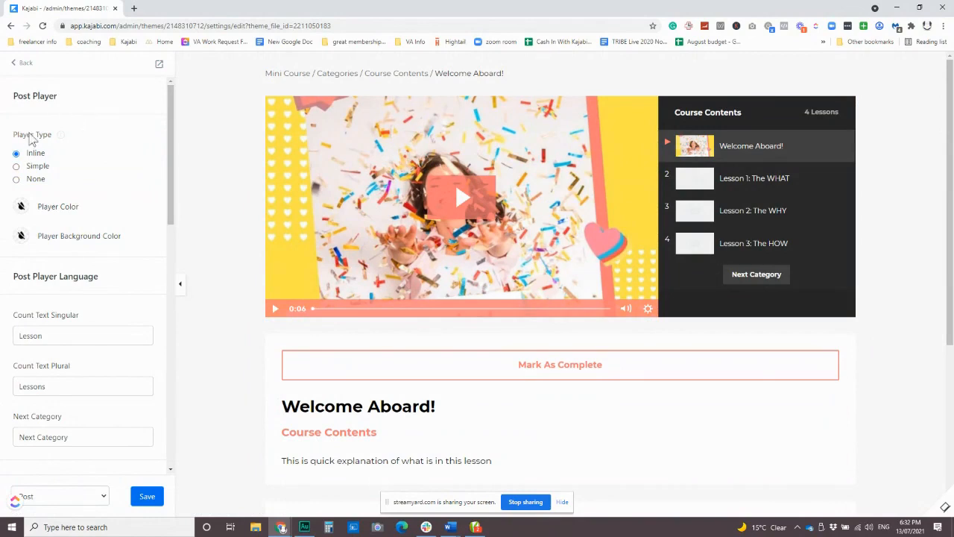
mouse_move(62, 144)
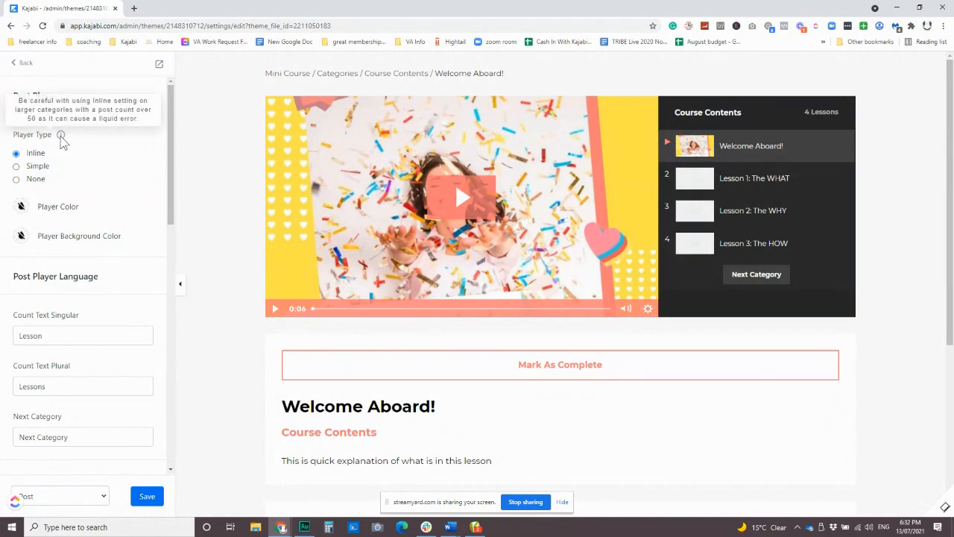
click(38, 171)
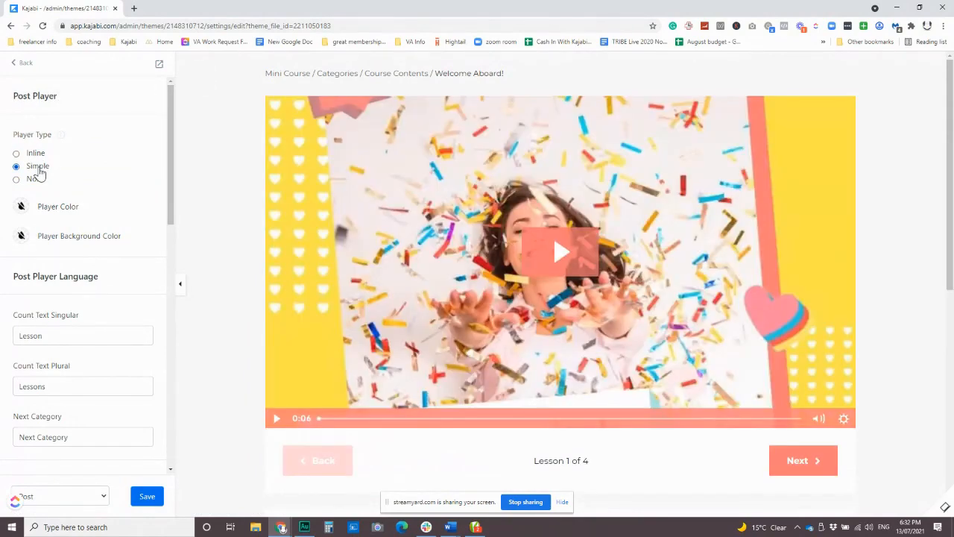
scroll(410, 276, down, 2)
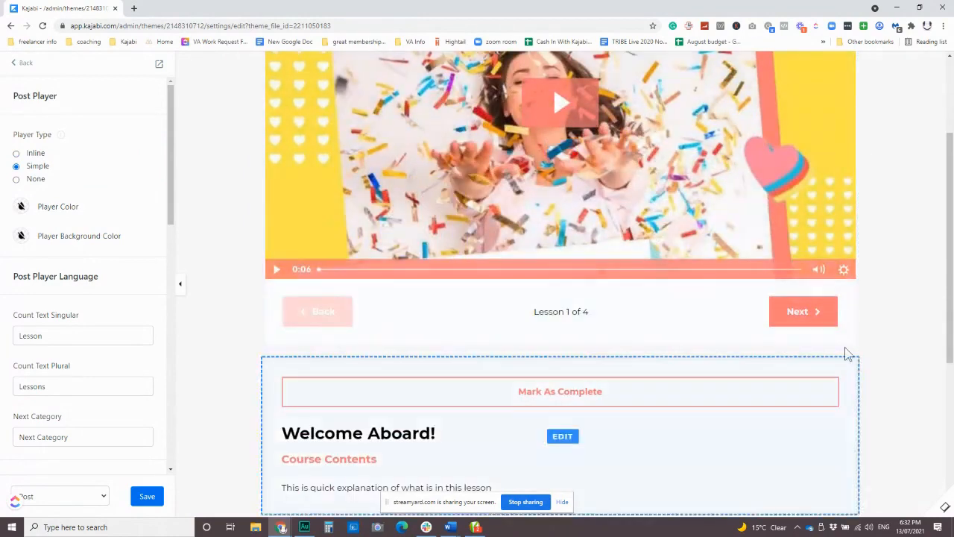
scroll(578, 312, up, 2)
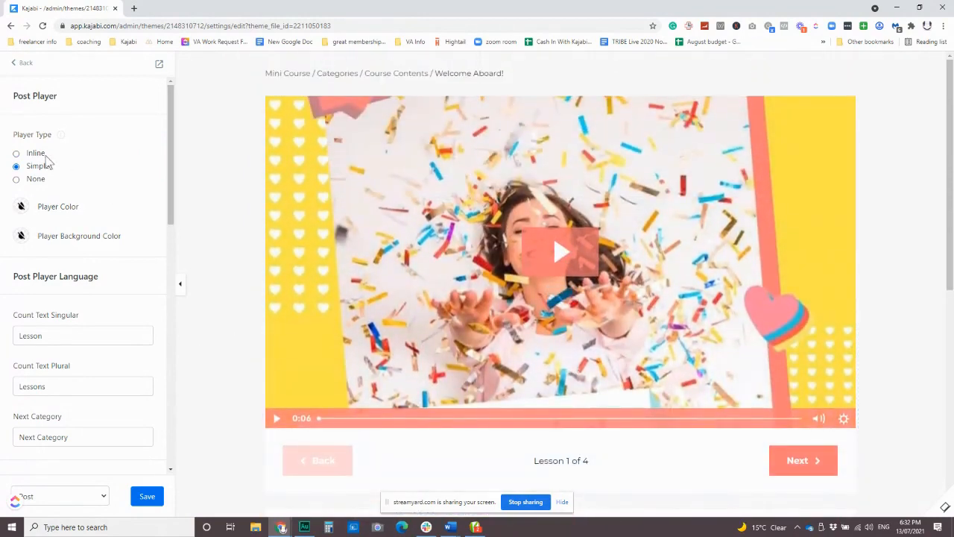
click(27, 154)
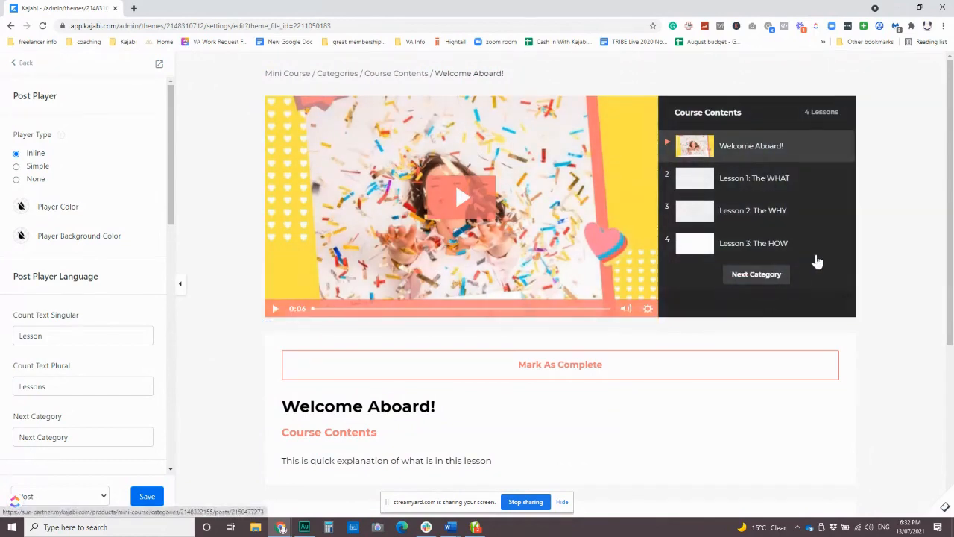
Set the Post Player's background color to black and its player color to the coral swatch from the preset palette.
click(22, 237)
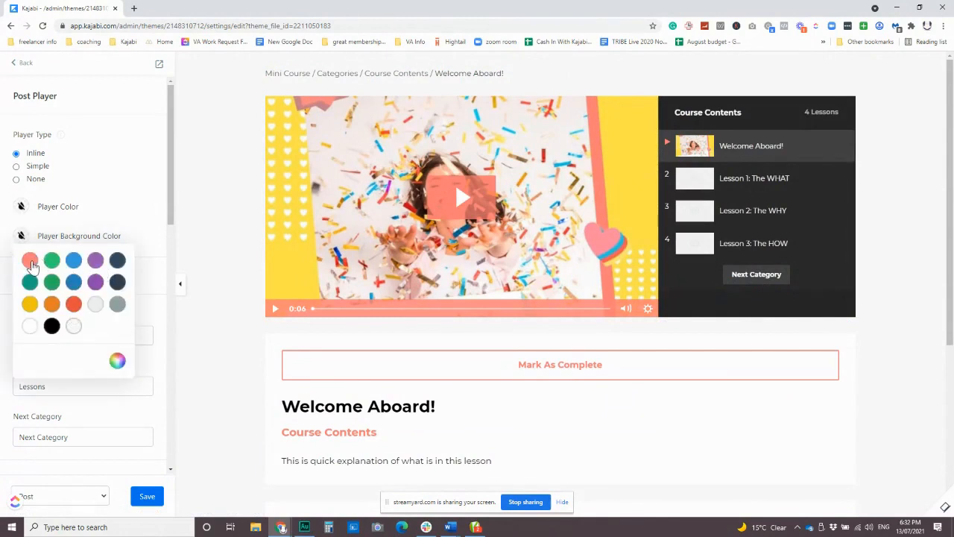
click(31, 264)
click(53, 328)
click(22, 210)
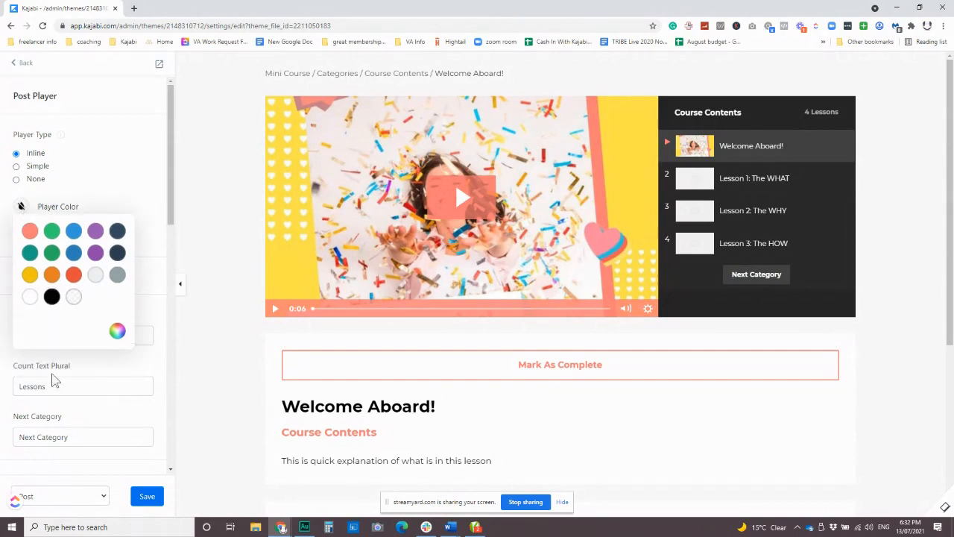
click(29, 231)
click(122, 178)
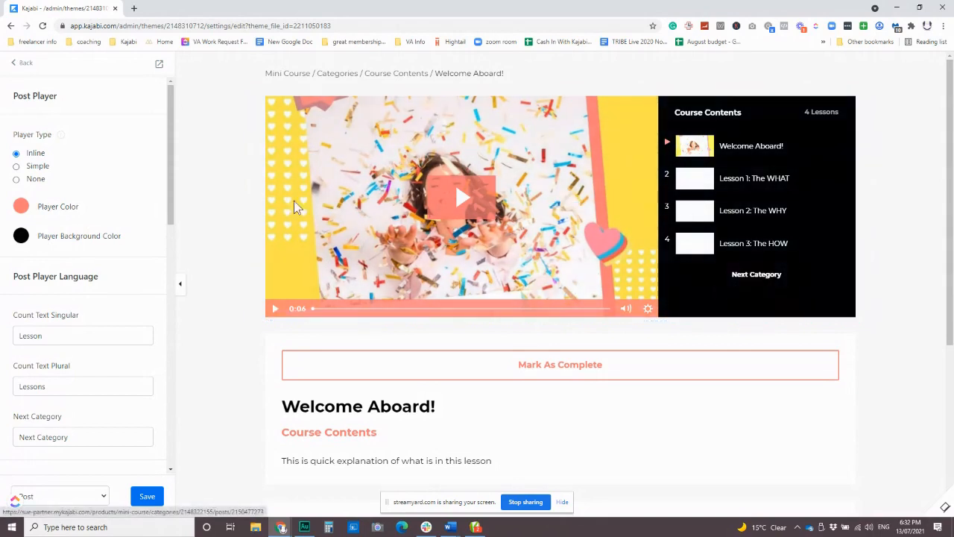
Set the Post Player's background color to the coral preset swatch and its player color to the blue swatch.
click(22, 236)
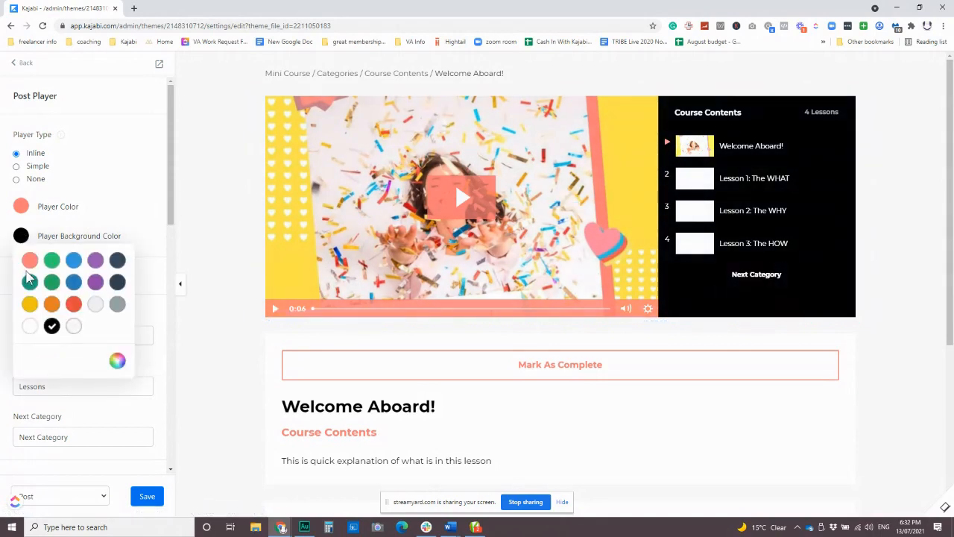
click(29, 259)
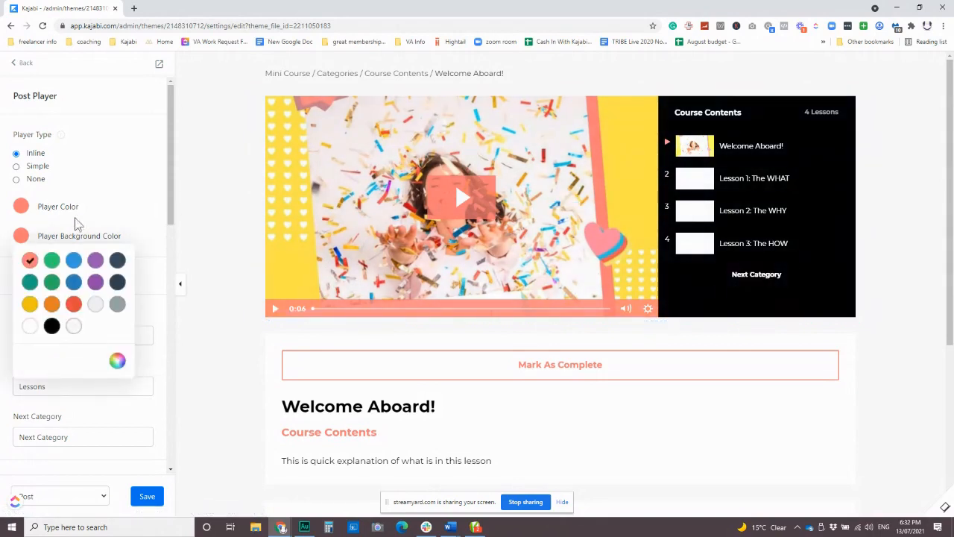
click(21, 206)
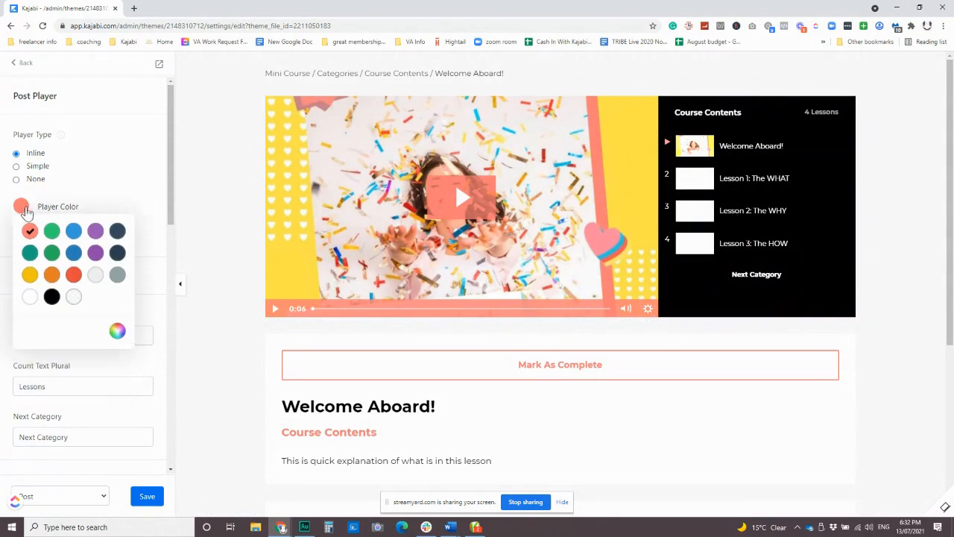
click(74, 235)
click(118, 184)
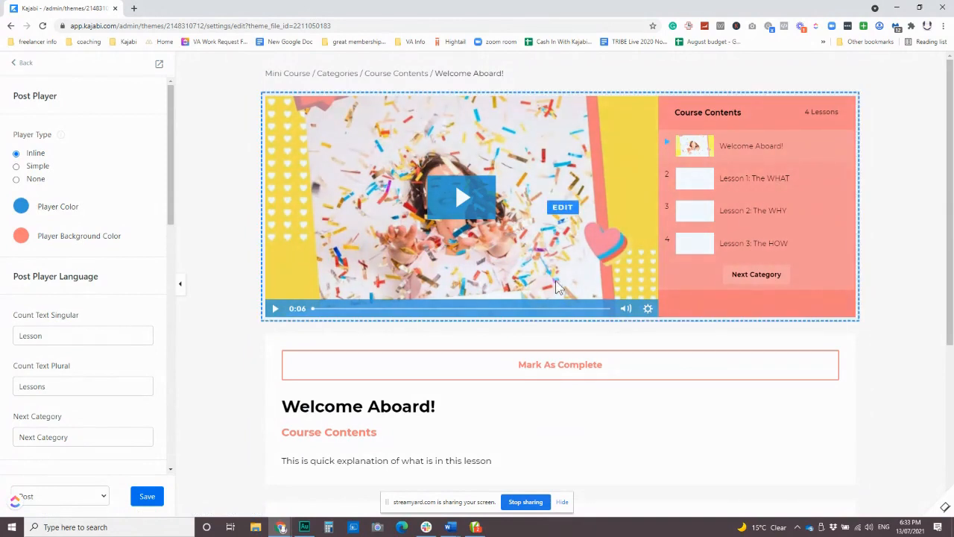
Review the Post Player Language and Pagination settings, try the Outline button style, and return it to Solid.
scroll(128, 368, down, 3)
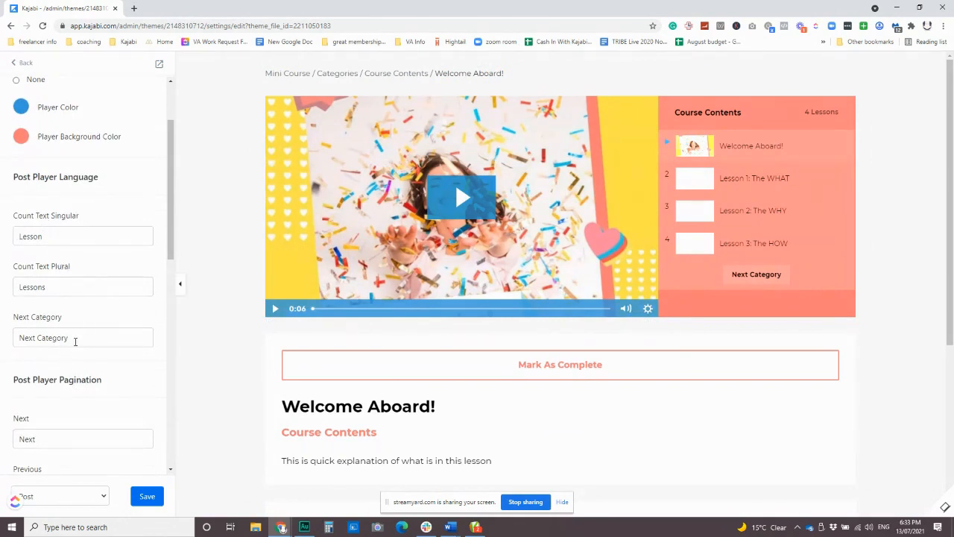
scroll(101, 336, down, 1)
mouse_move(767, 235)
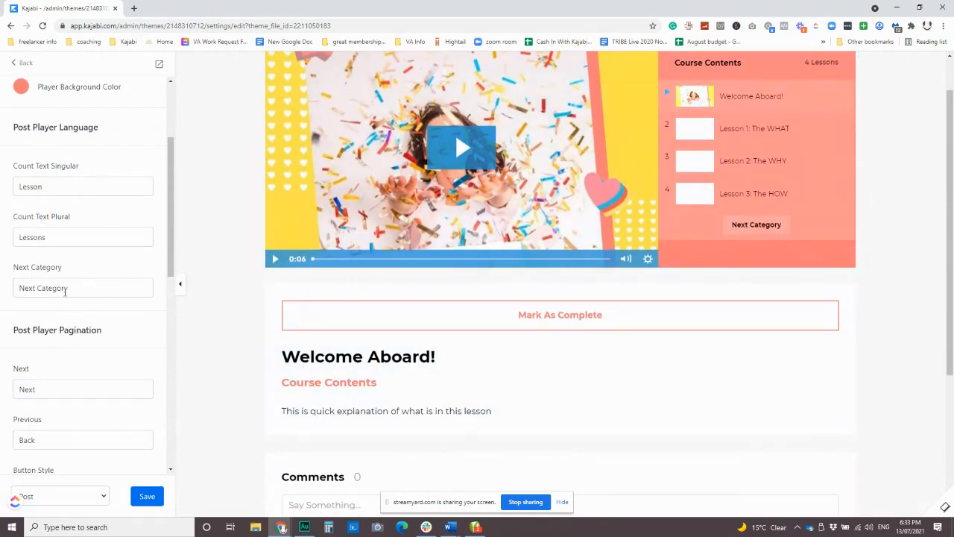
scroll(103, 337, down, 2)
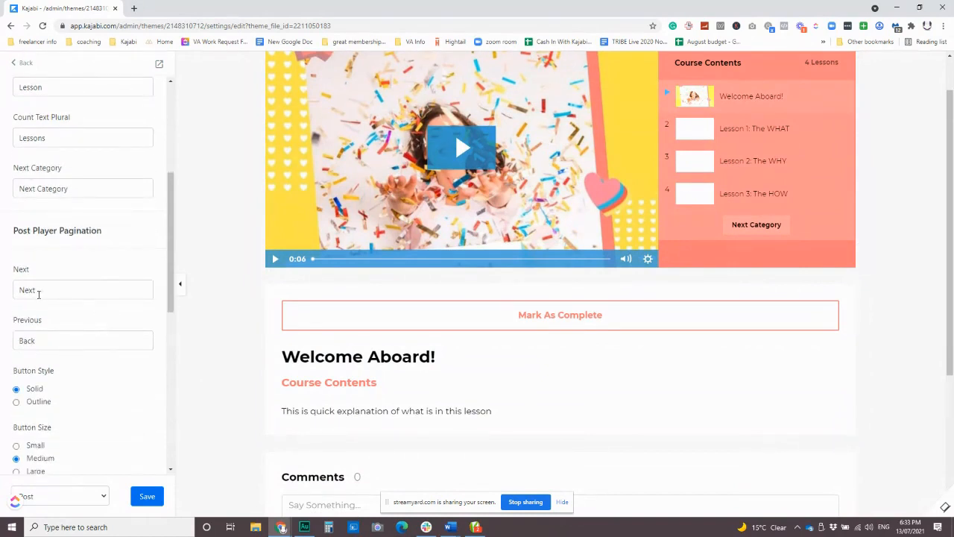
scroll(94, 362, down, 2)
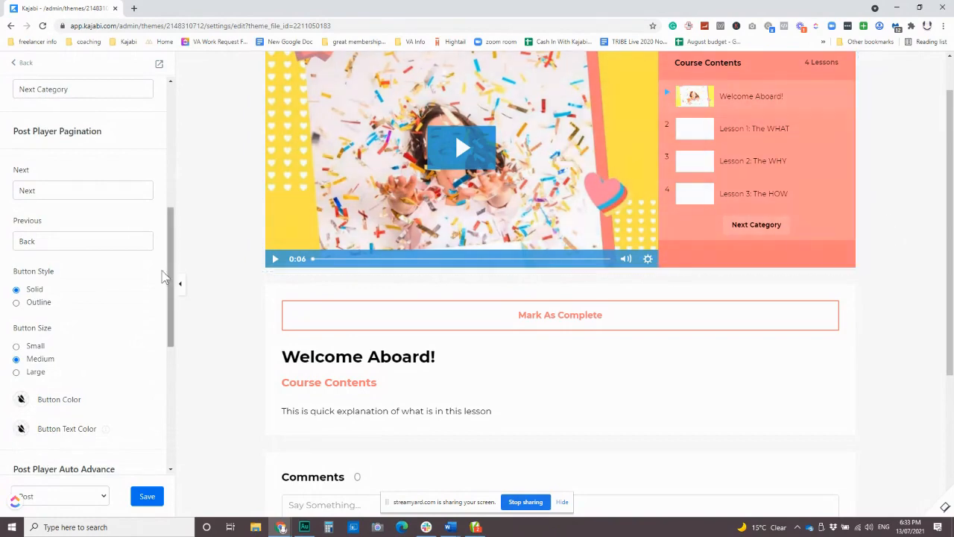
click(37, 302)
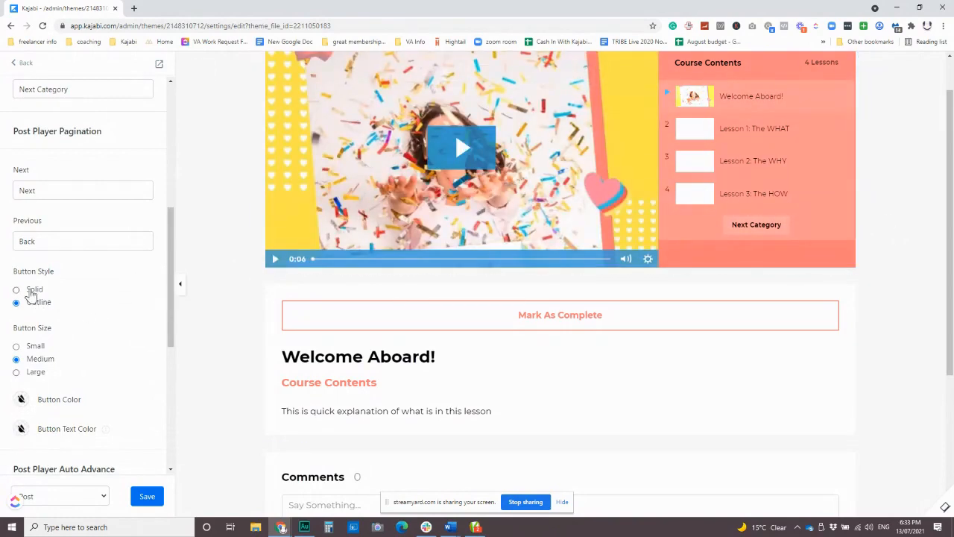
click(32, 293)
Set the Post Player Auto Advance time delay to 5 Seconds and review the remaining auto advance text settings.
scroll(71, 350, down, 1)
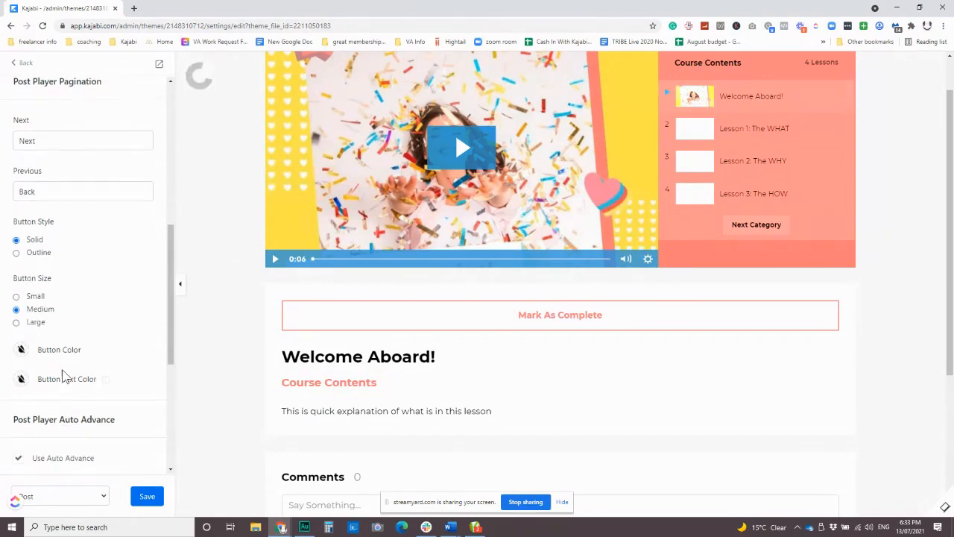
scroll(124, 309, down, 5)
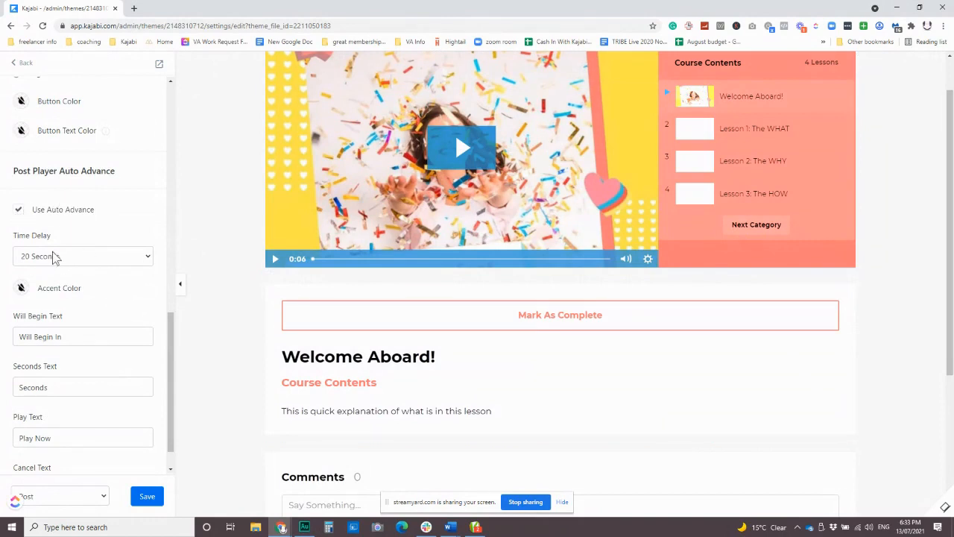
click(84, 258)
click(68, 270)
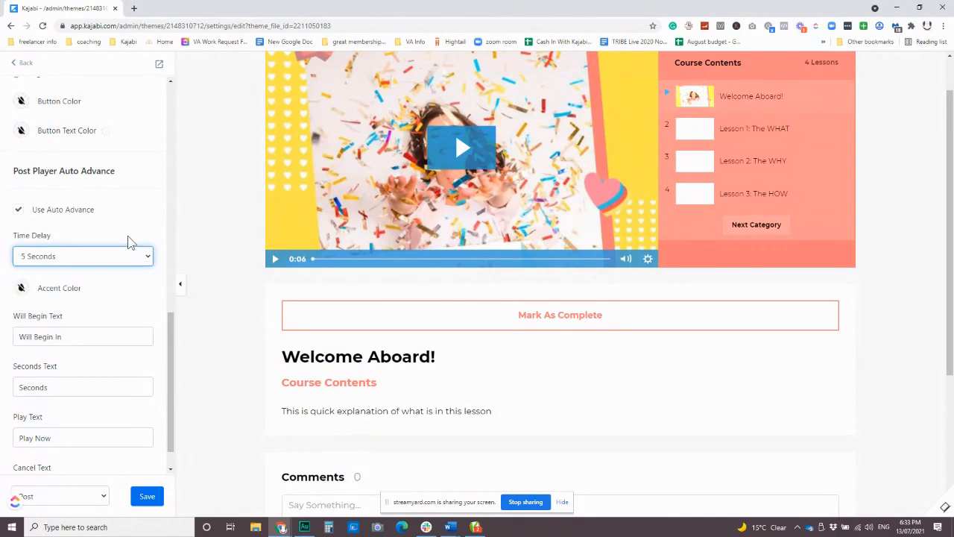
scroll(117, 290, down, 1)
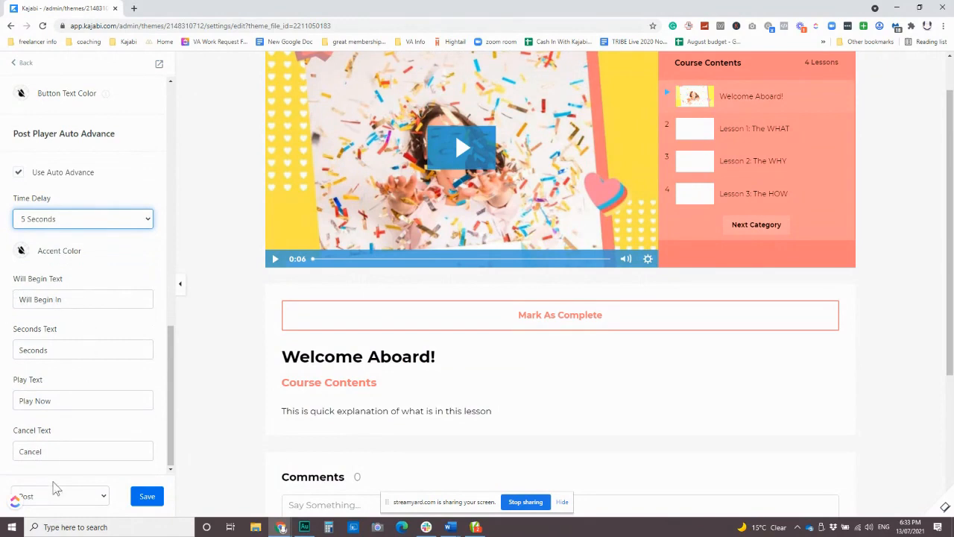
Compare the None and Inline player types in the preview, set the Post Player to Simple, and check the post layout.
scroll(78, 384, up, 9)
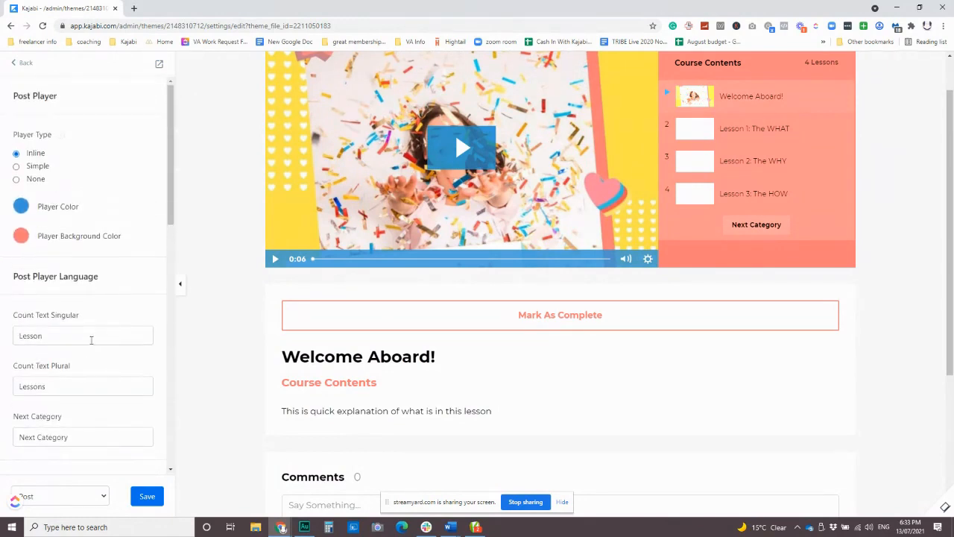
click(33, 185)
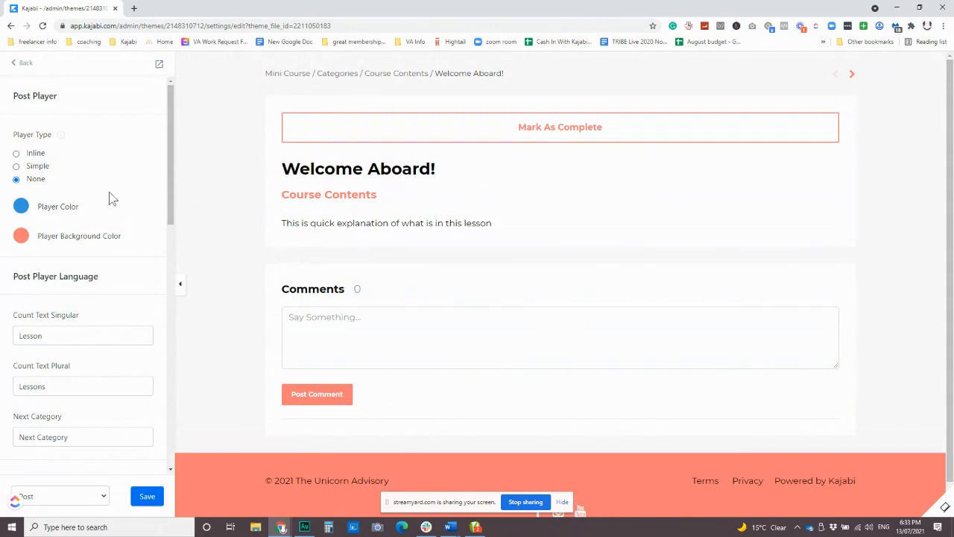
click(33, 154)
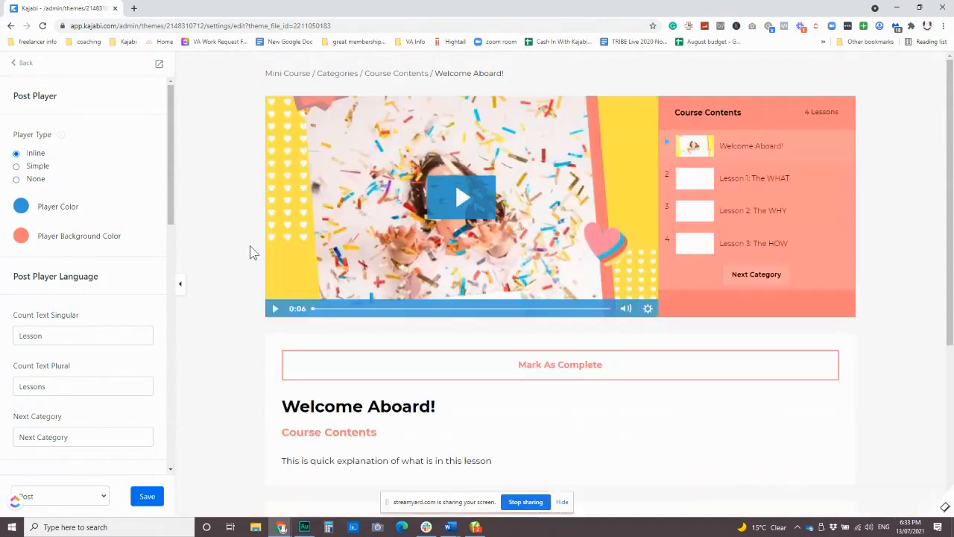
click(15, 165)
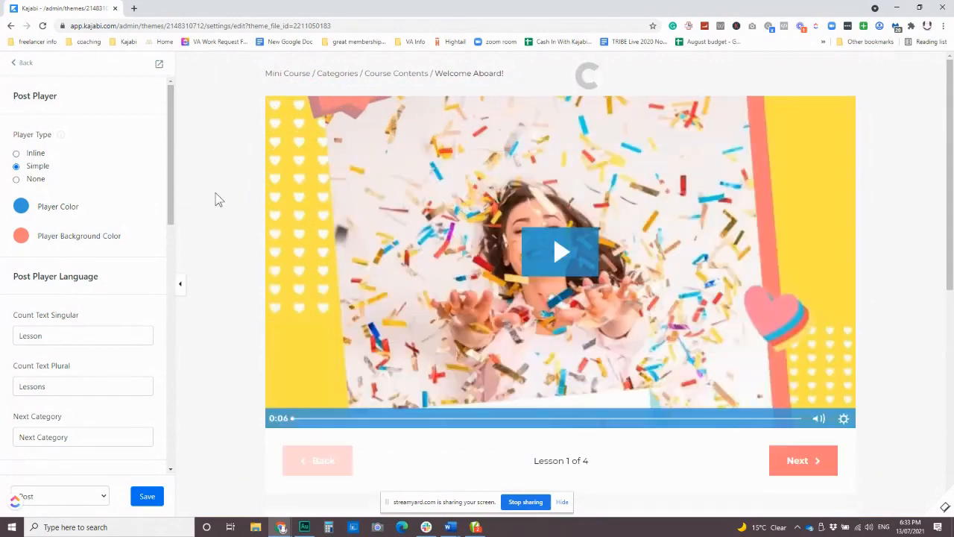
scroll(585, 374, down, 3)
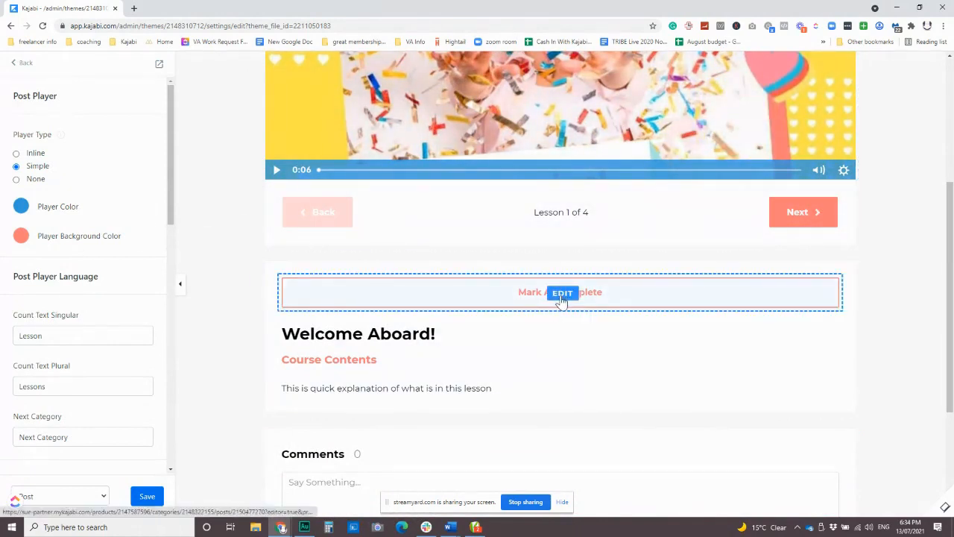
Open the Post Body settings from the Mark As Complete button and review its Complete and Mark As Complete texts.
click(528, 299)
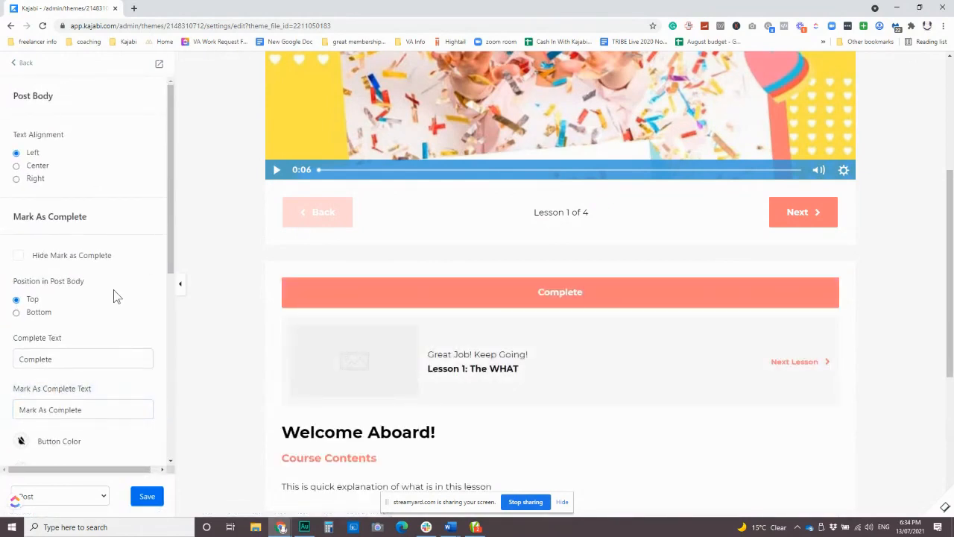
scroll(116, 296, down, 1)
drag(74, 308, 9, 313)
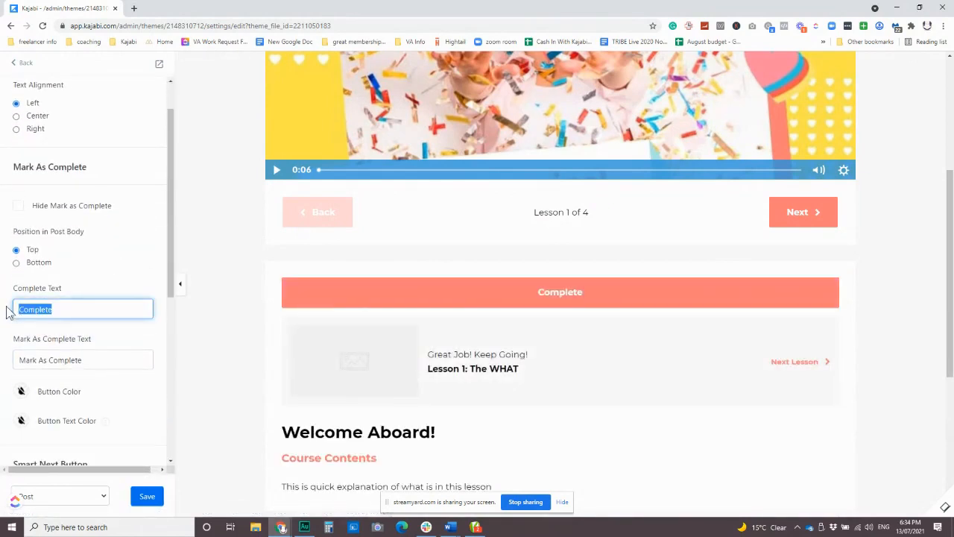
drag(100, 361, 63, 360)
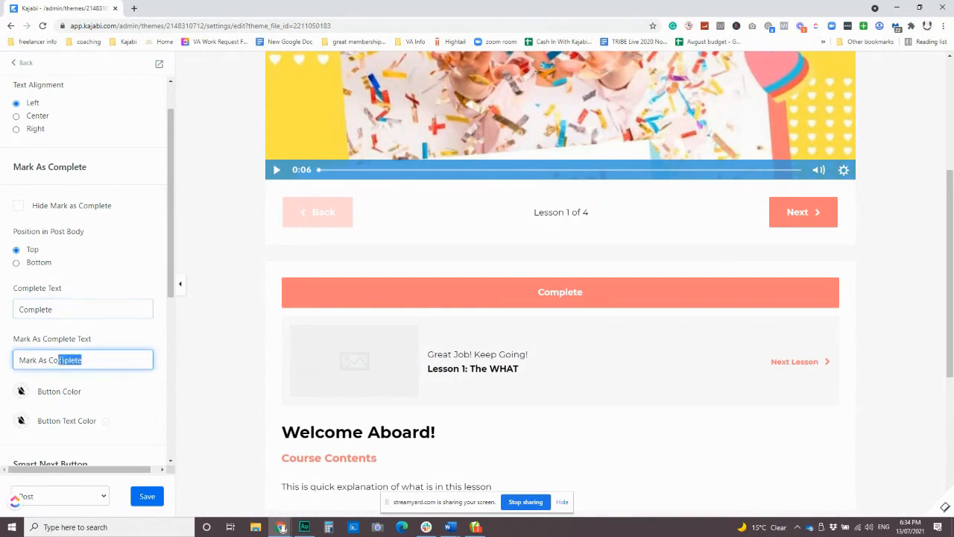
click(112, 365)
scroll(101, 347, down, 1)
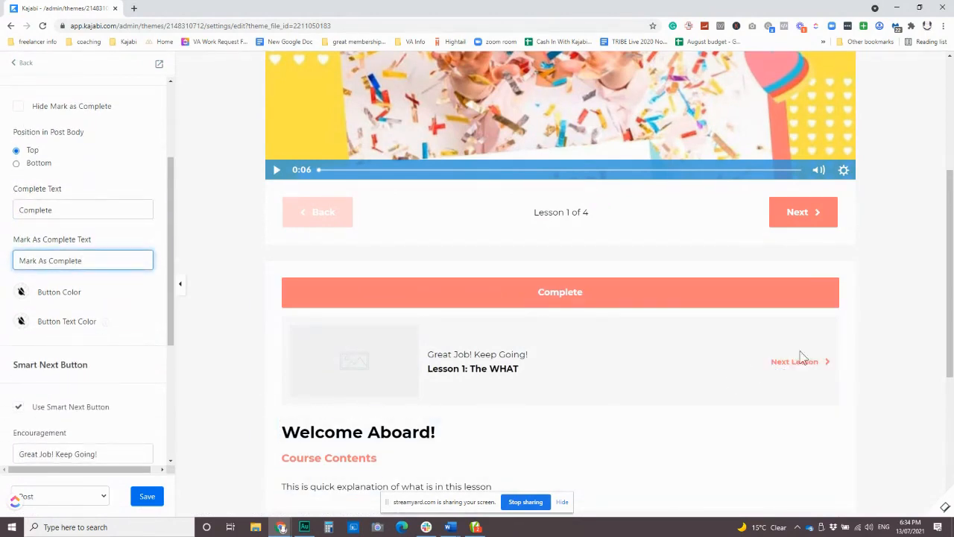
Try the Hide Mark as Complete option in the Post Body settings and turn it off again.
scroll(103, 311, up, 2)
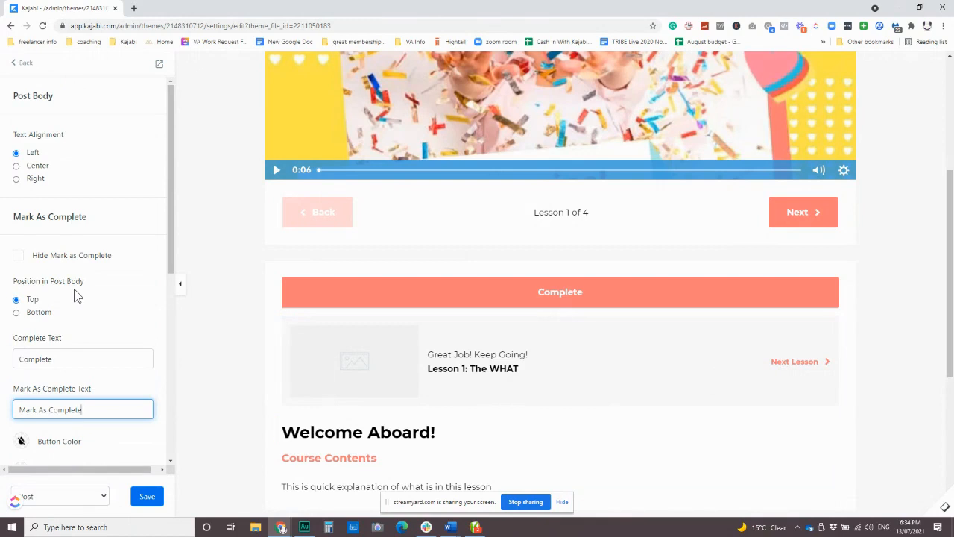
click(19, 255)
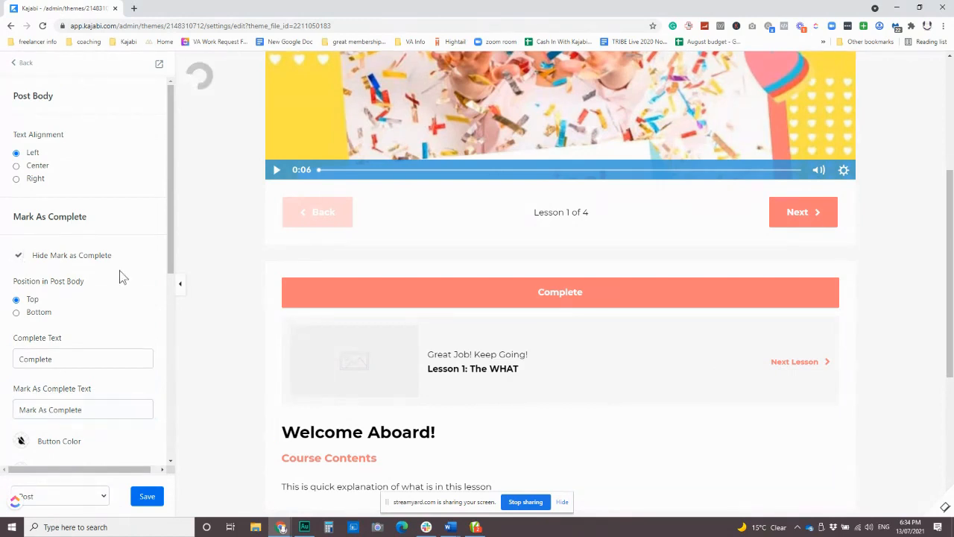
click(18, 256)
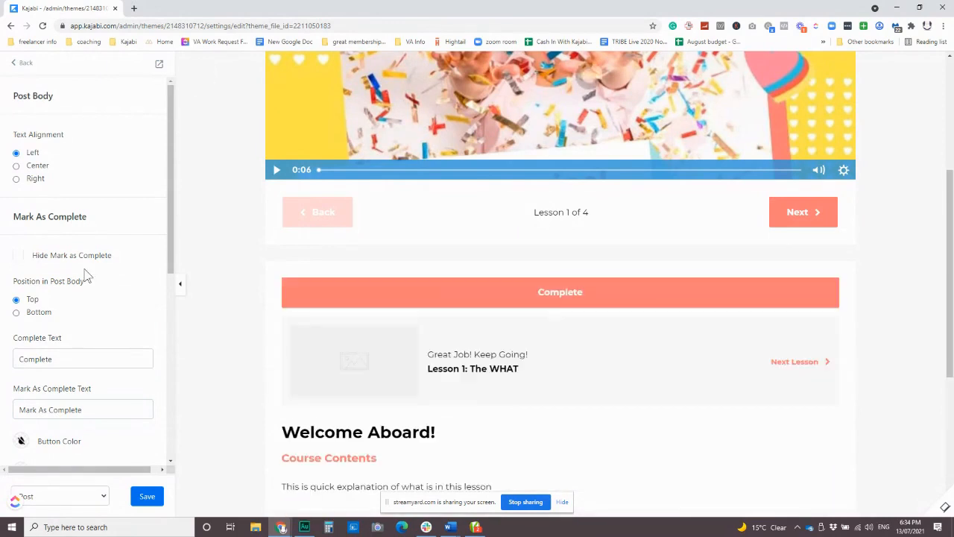
Open the Post Info block, turn off Show Category and Show Title, and switch Show Description off and back on.
scroll(100, 362, down, 4)
scroll(94, 359, down, 1)
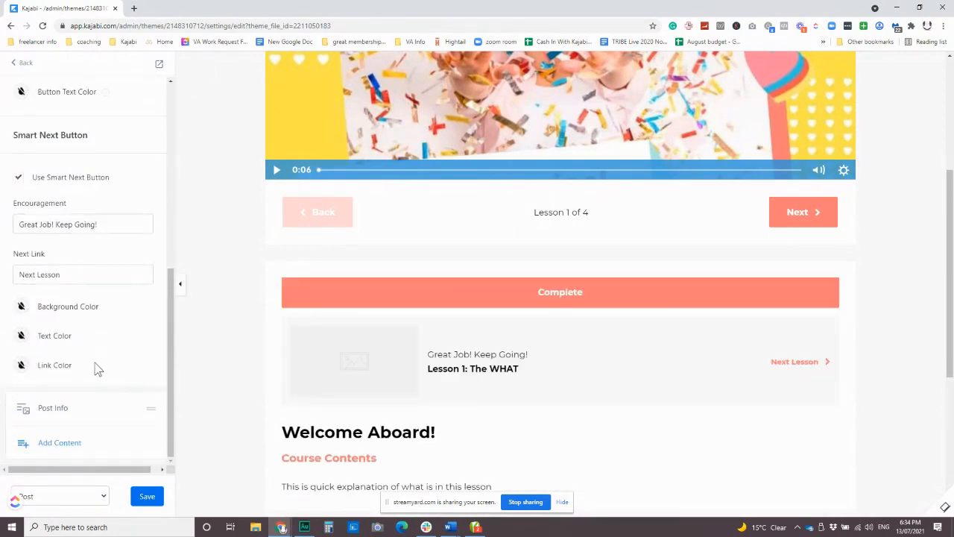
click(57, 408)
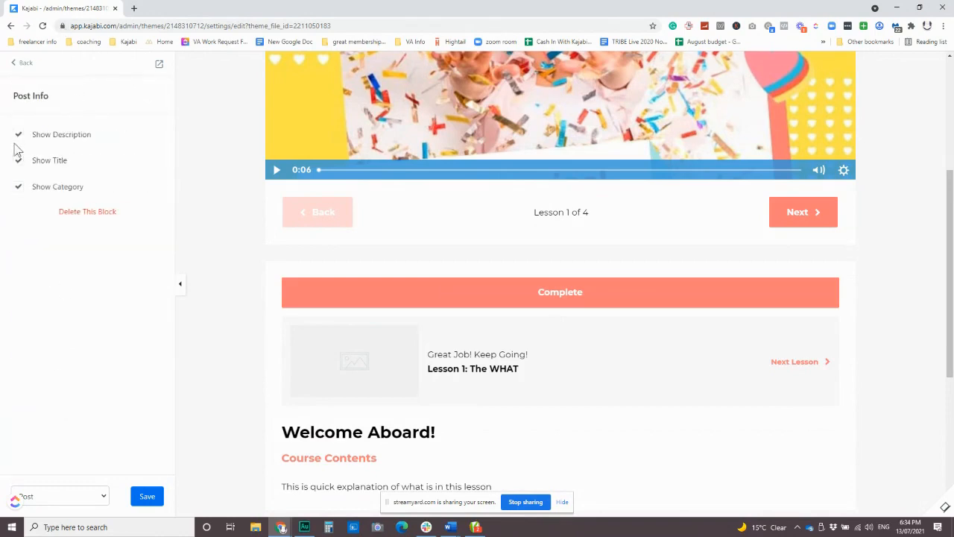
scroll(319, 304, down, 4)
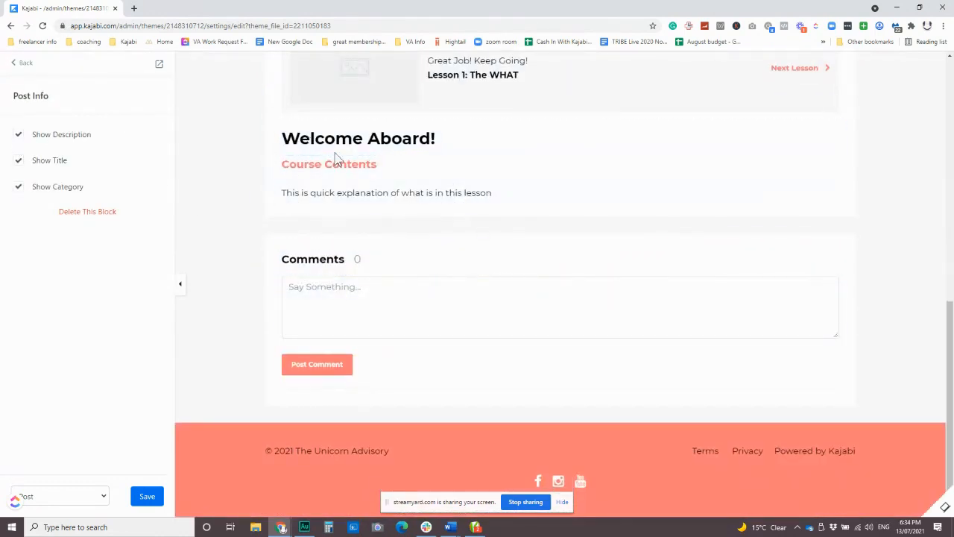
scroll(498, 229, up, 1)
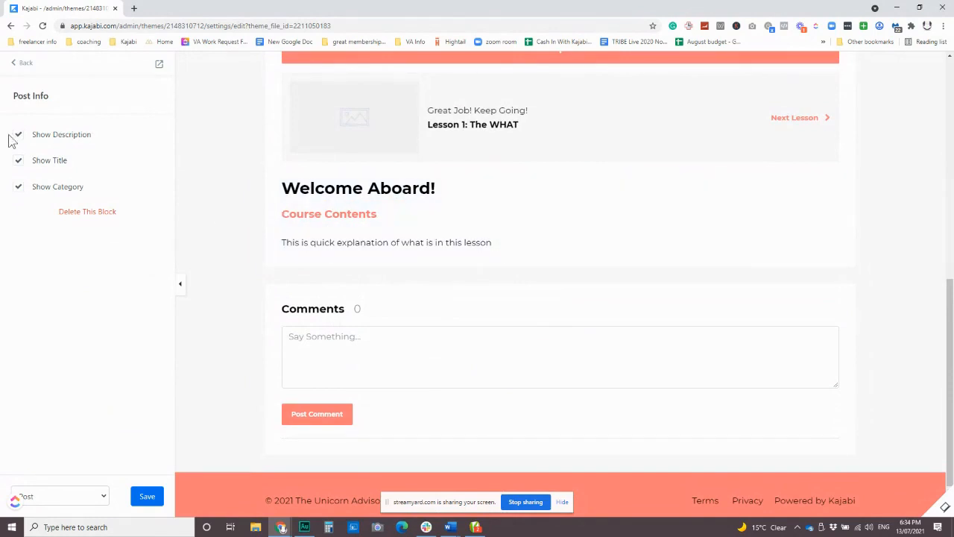
click(18, 187)
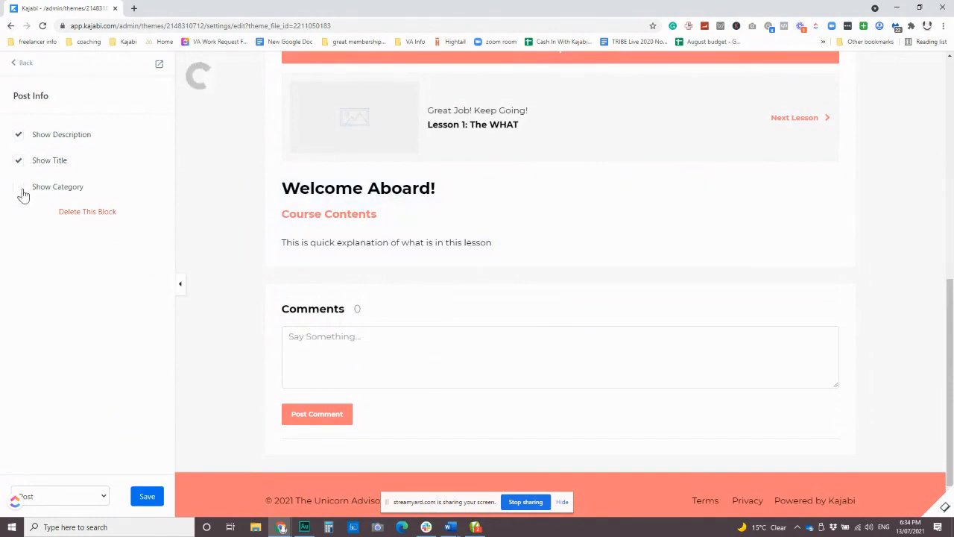
click(19, 135)
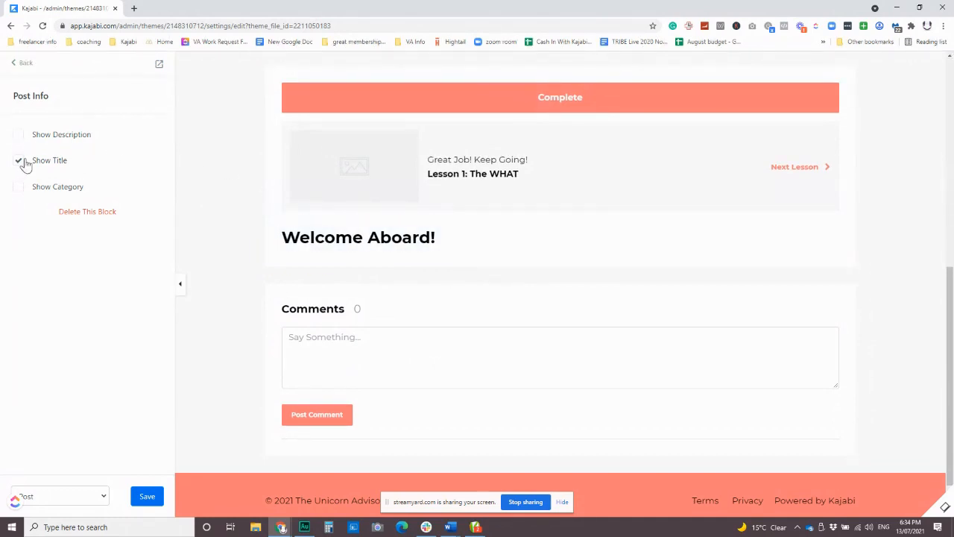
click(19, 138)
click(20, 161)
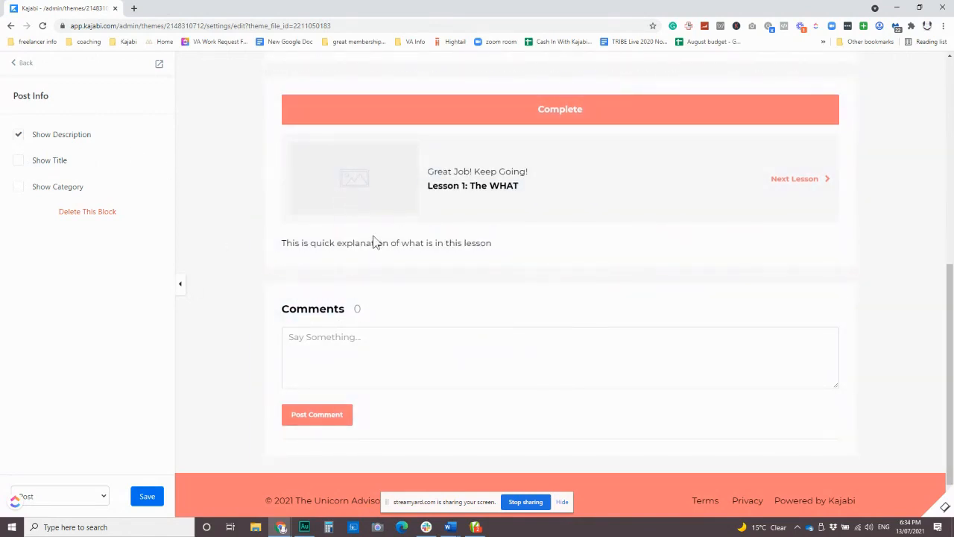
Check the post page layout in the preview and turn Show Title back on in the Post Info block.
scroll(507, 298, up, 1)
scroll(507, 298, down, 2)
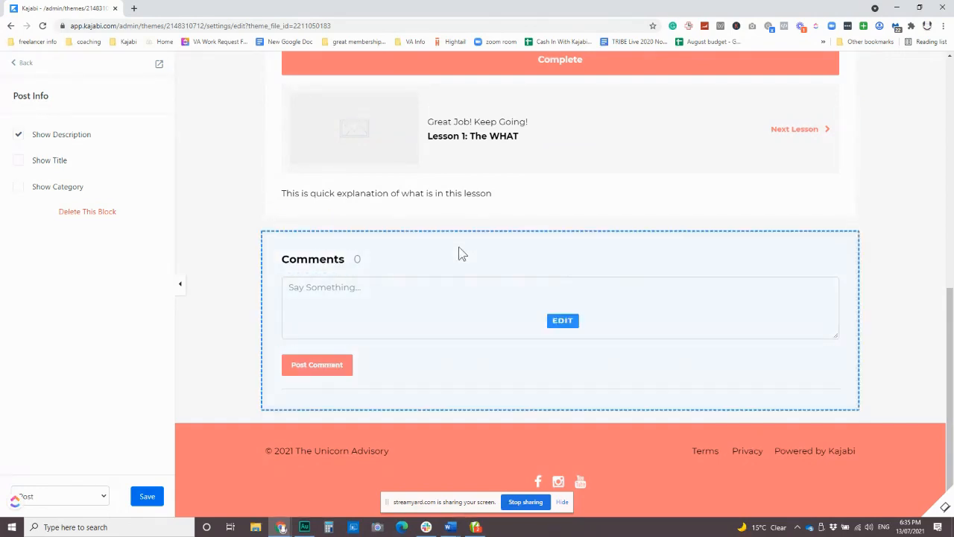
scroll(458, 283, up, 4)
scroll(458, 284, down, 2)
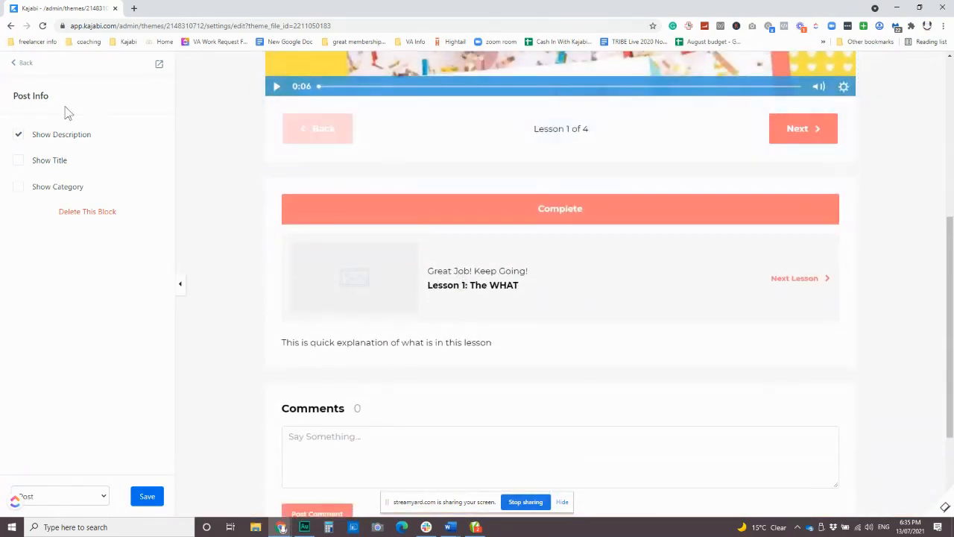
click(18, 160)
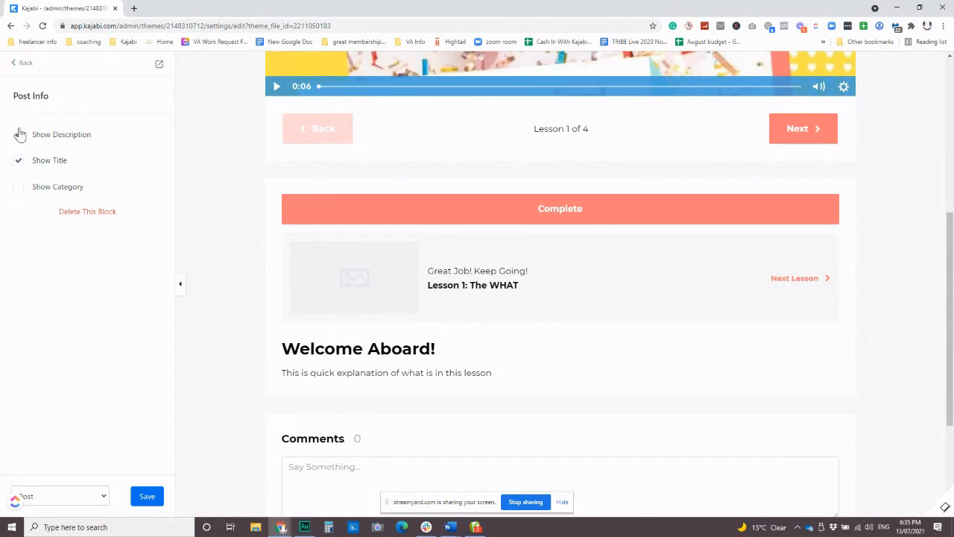
Leave the Post Info block, open a preview of the post page in a new tab, and save the Post template.
click(23, 67)
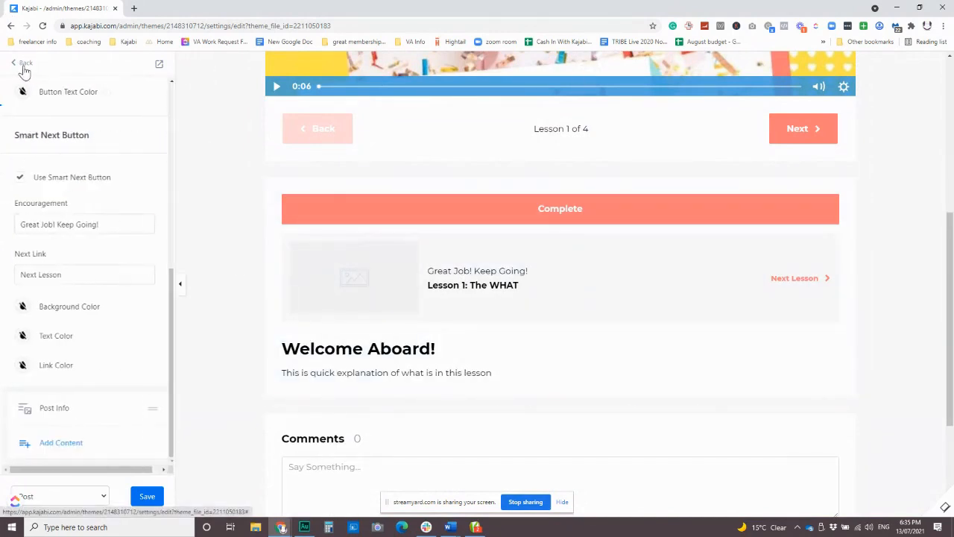
click(158, 65)
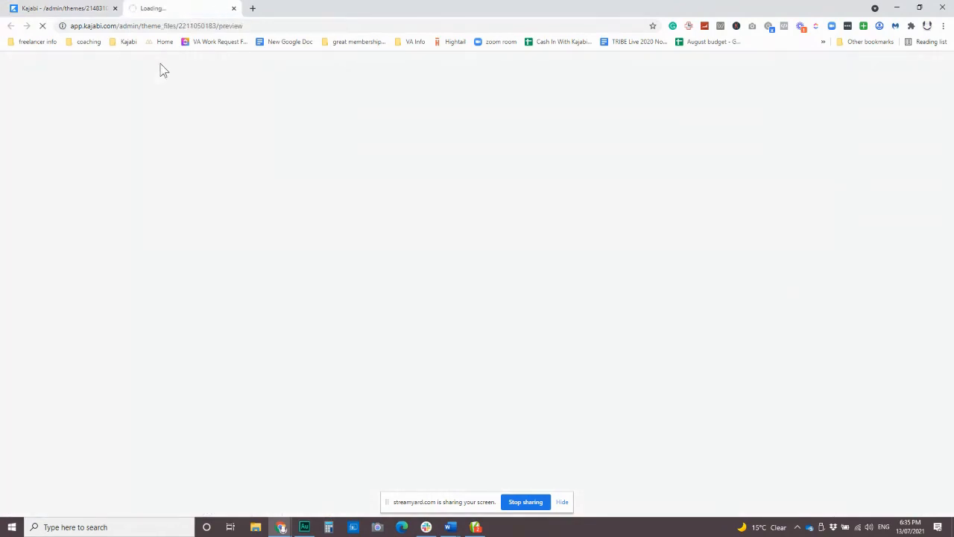
click(89, 8)
click(177, 9)
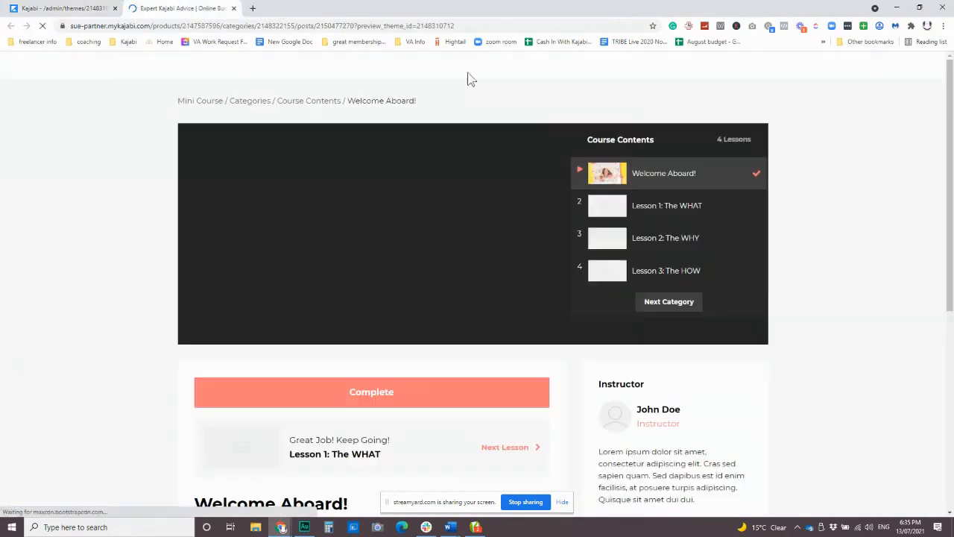
click(77, 9)
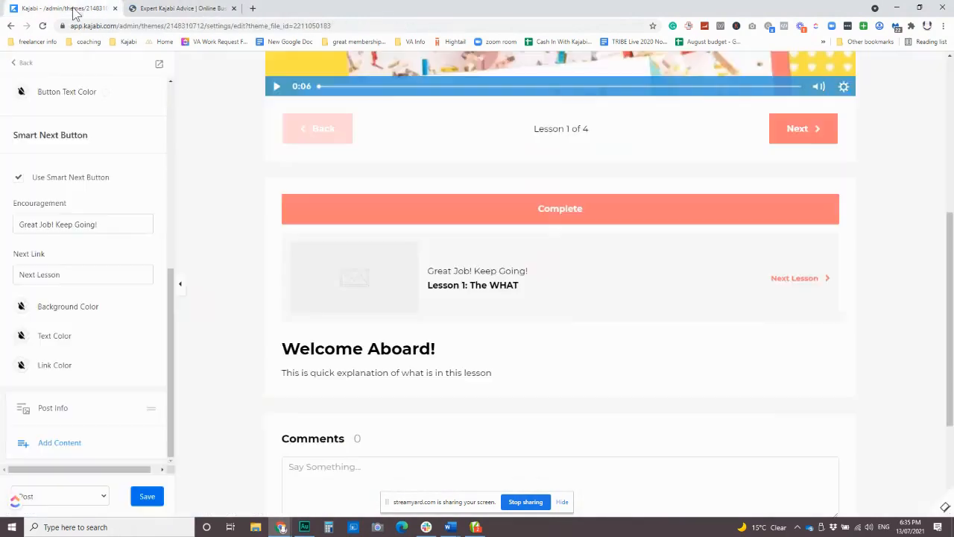
click(141, 495)
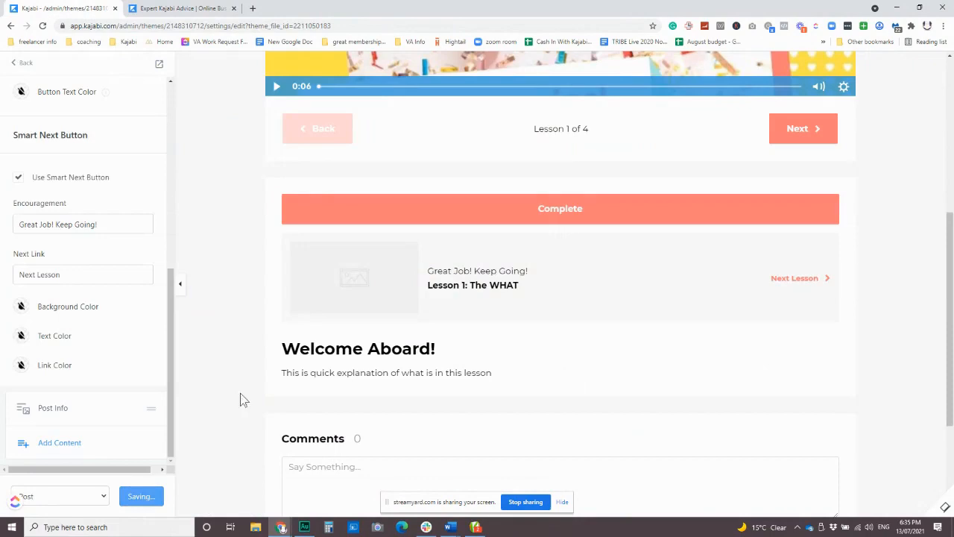
Reload the post preview and review the Welcome Aboard! page from the video down to the comments and footer.
click(177, 8)
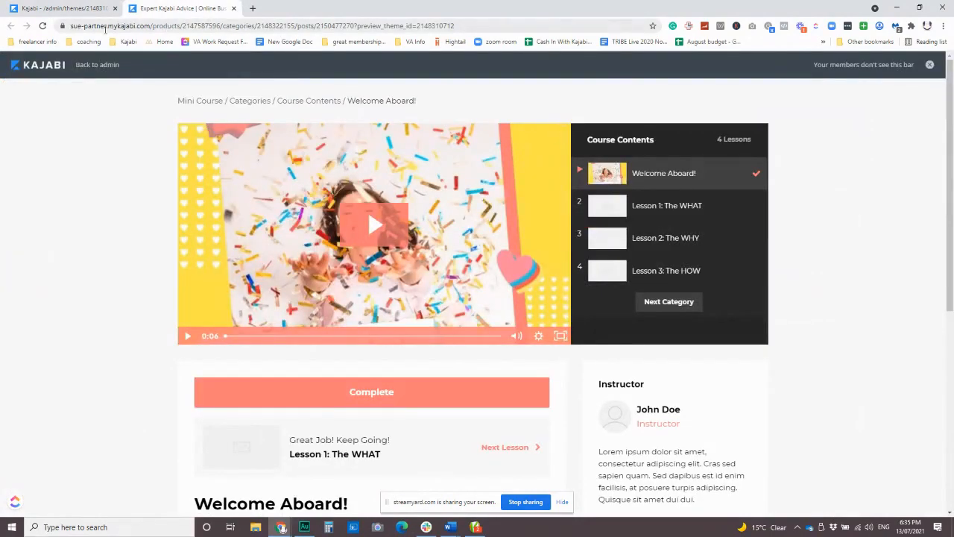
scroll(485, 351, down, 3)
scroll(498, 396, up, 3)
click(43, 26)
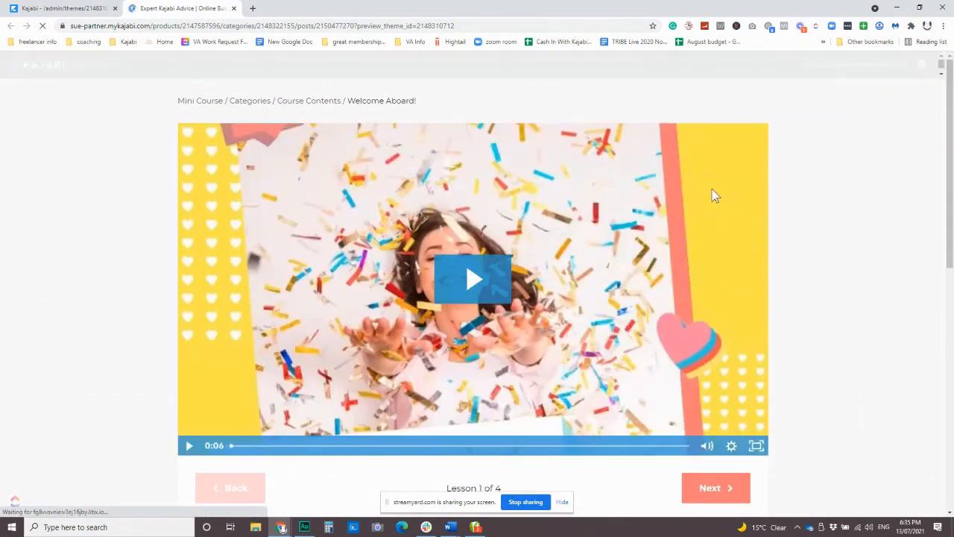
scroll(530, 224, down, 3)
scroll(590, 306, down, 4)
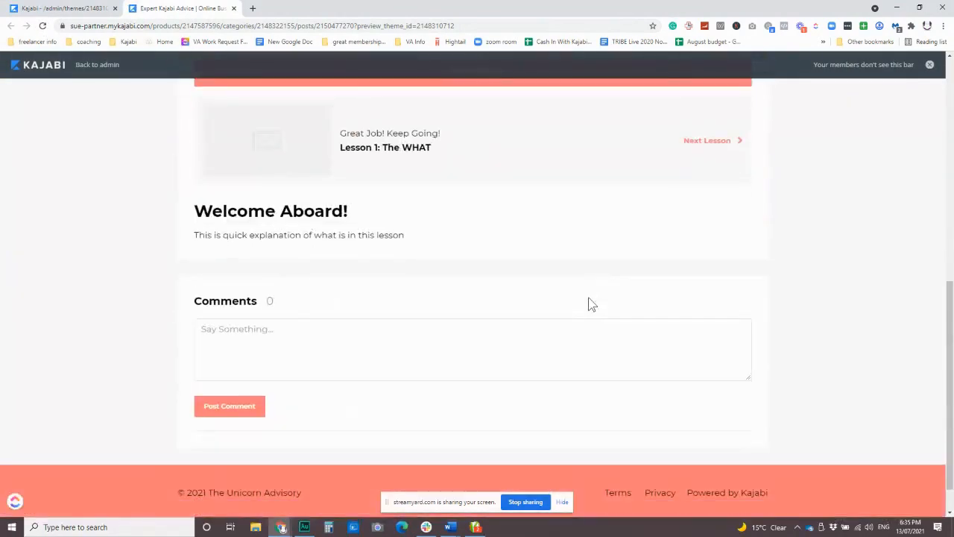
scroll(588, 302, up, 7)
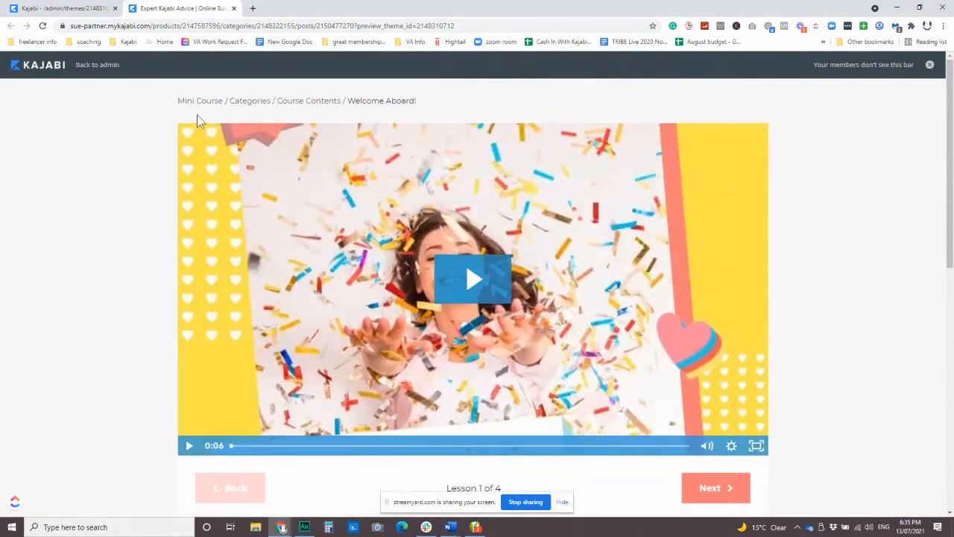
Open the Mini Course home page from the breadcrumbs and look through its categories and lessons.
click(194, 109)
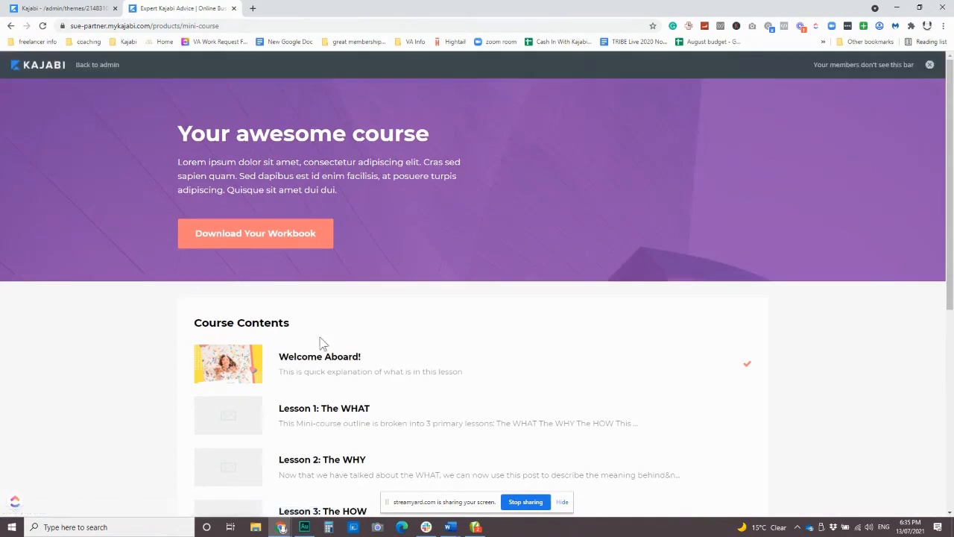
scroll(626, 236, down, 3)
scroll(596, 222, down, 1)
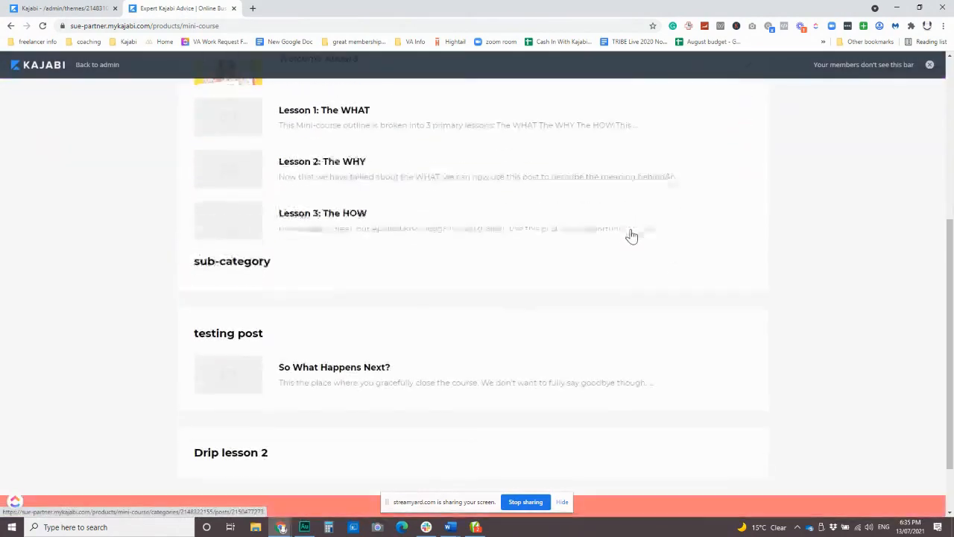
scroll(358, 190, up, 2)
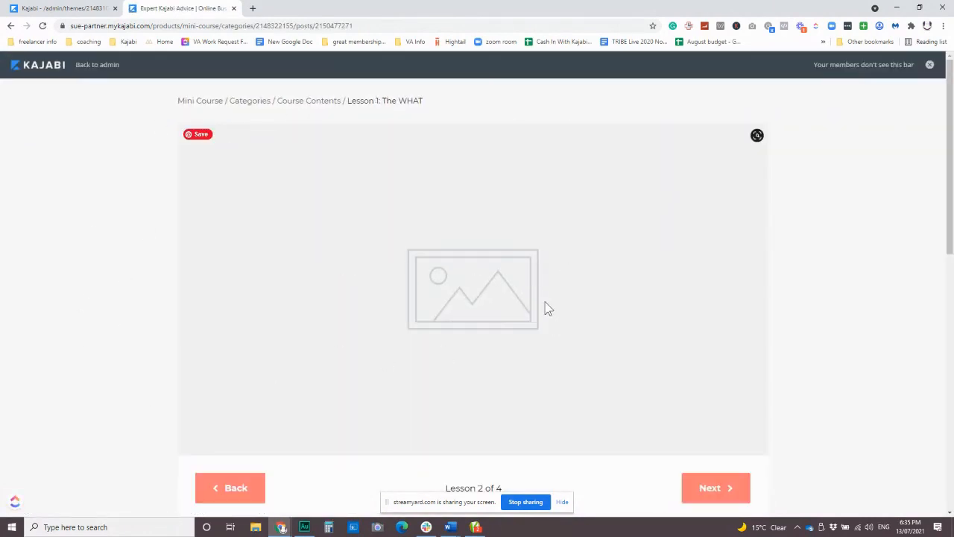
Review the Lesson 1: The WHAT page, including its navigation, lesson text and comments area.
scroll(552, 302, down, 4)
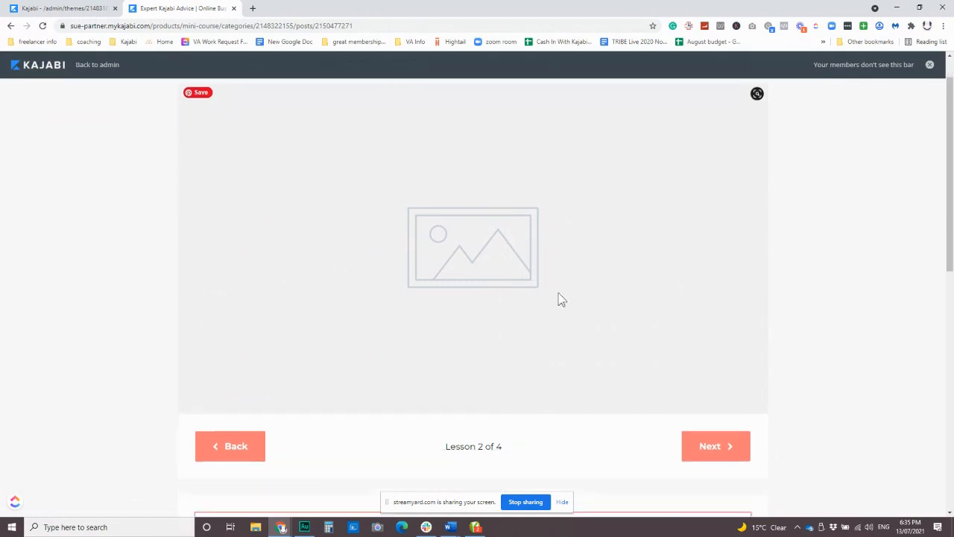
scroll(546, 365, up, 3)
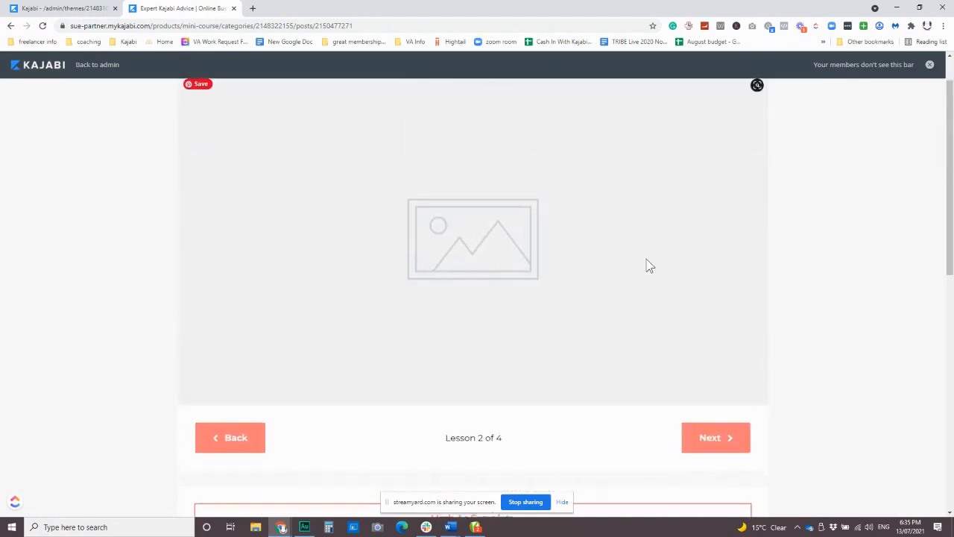
scroll(428, 268, down, 5)
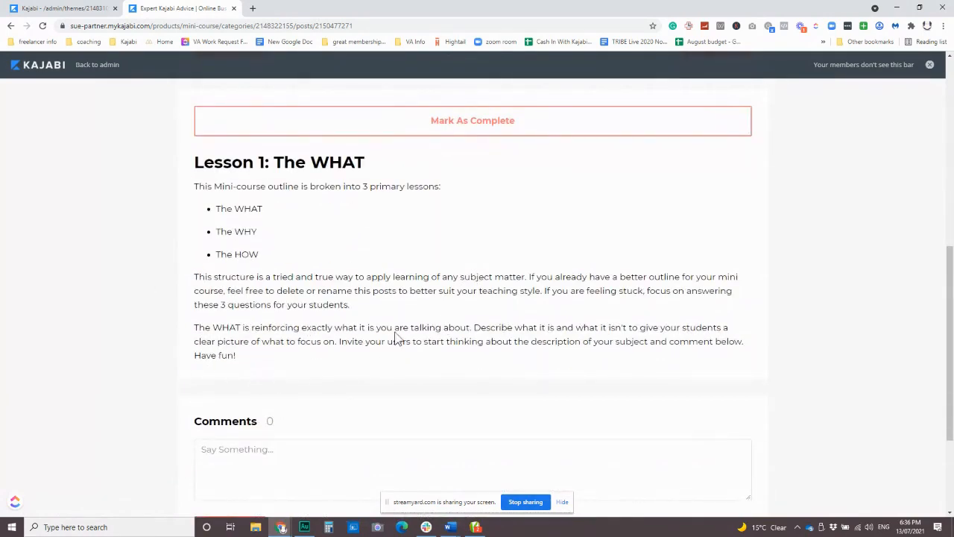
scroll(358, 347, down, 2)
scroll(482, 354, up, 8)
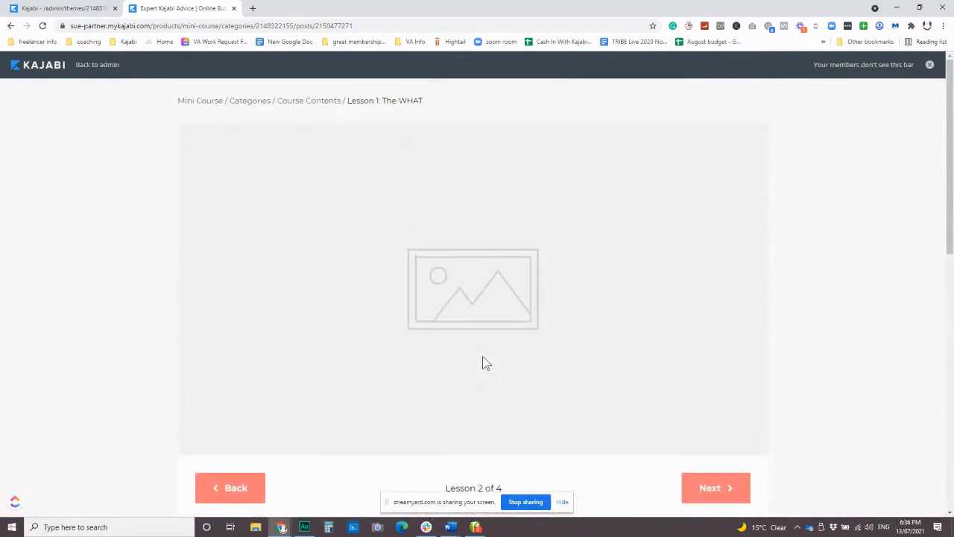
View the course's Categories page with its progress indicators and return to the Mini Course home page.
click(257, 109)
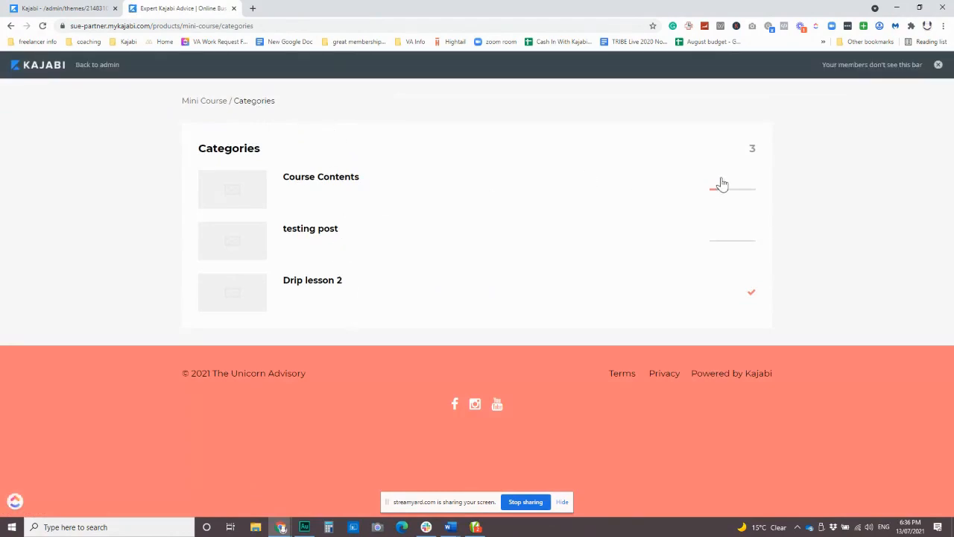
click(209, 103)
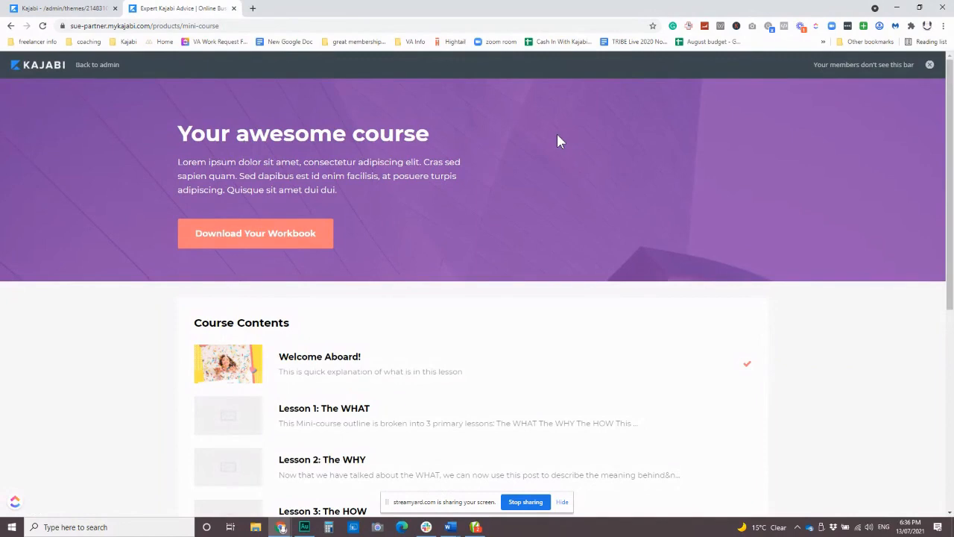
Return to the theme editor, exit it to the Mini Course's Theme page, and look over the live Premier Product theme.
click(82, 8)
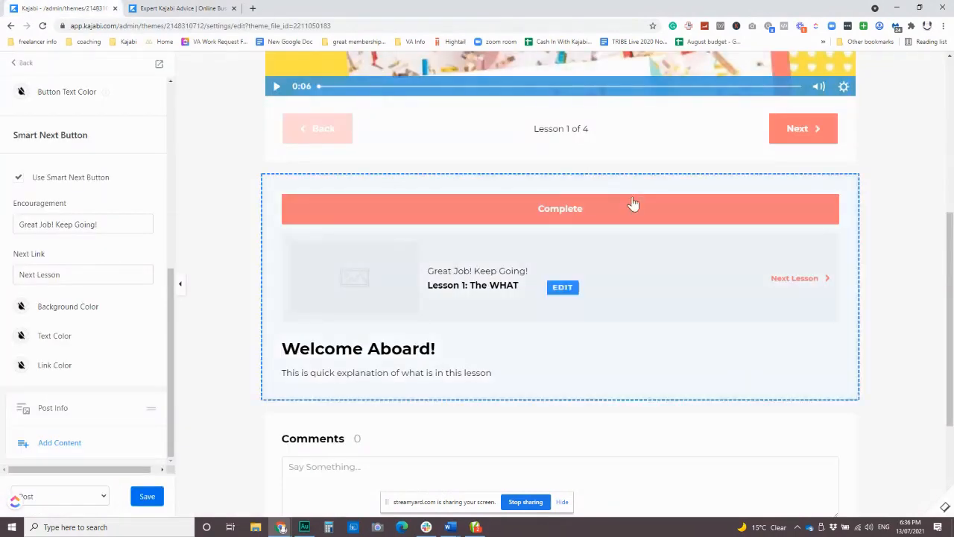
scroll(490, 271, up, 5)
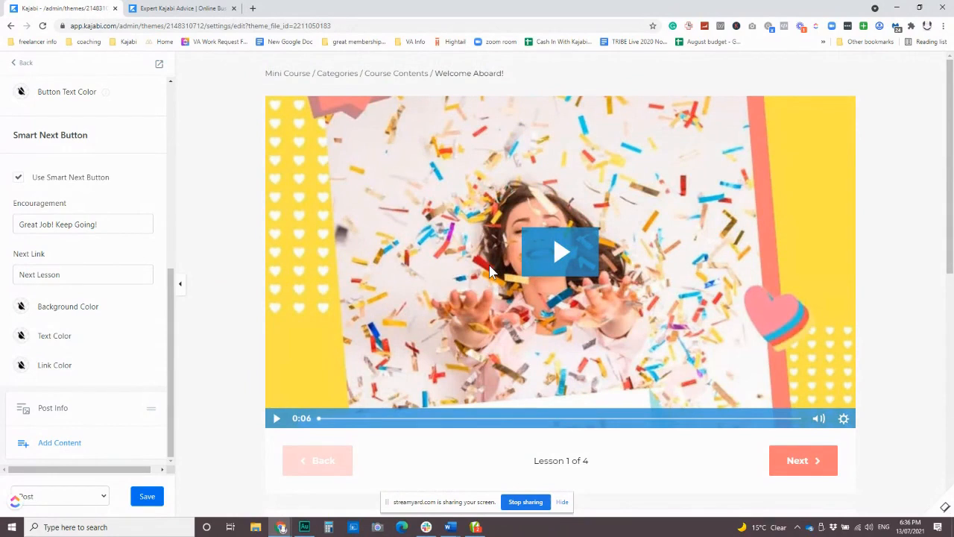
click(29, 66)
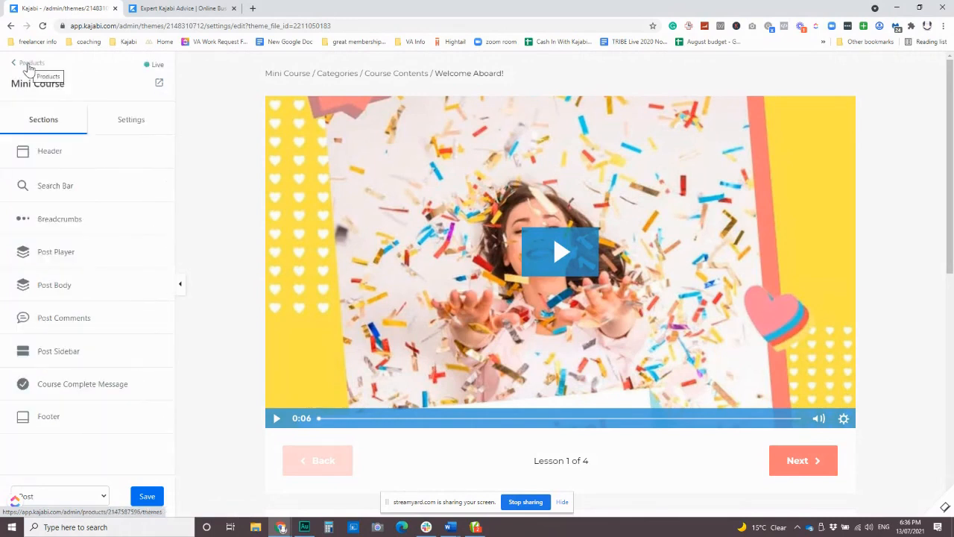
click(29, 66)
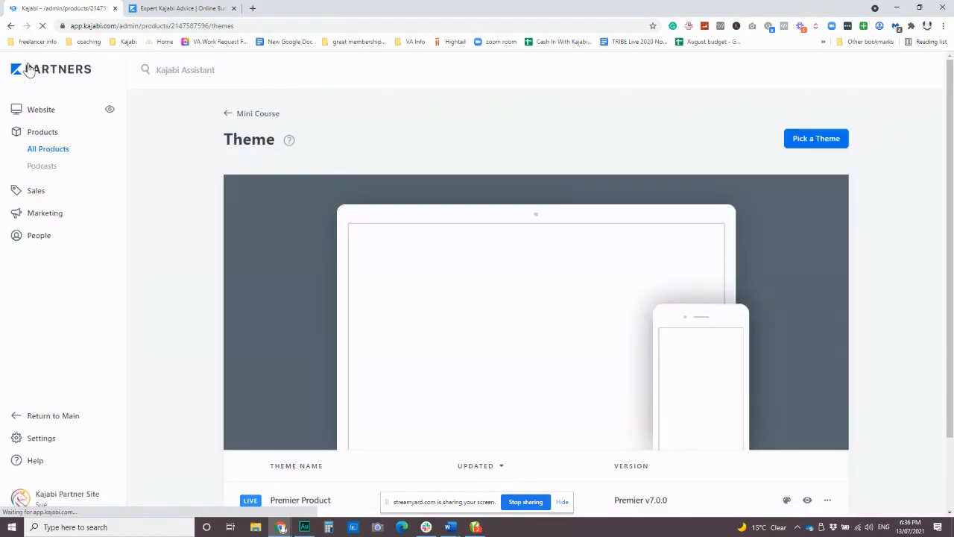
mouse_move(651, 283)
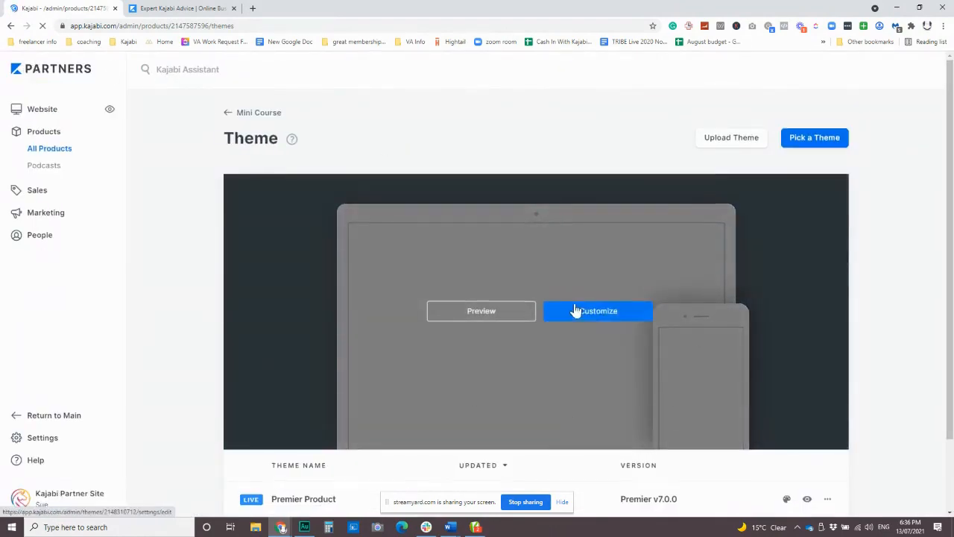
scroll(601, 284, down, 1)
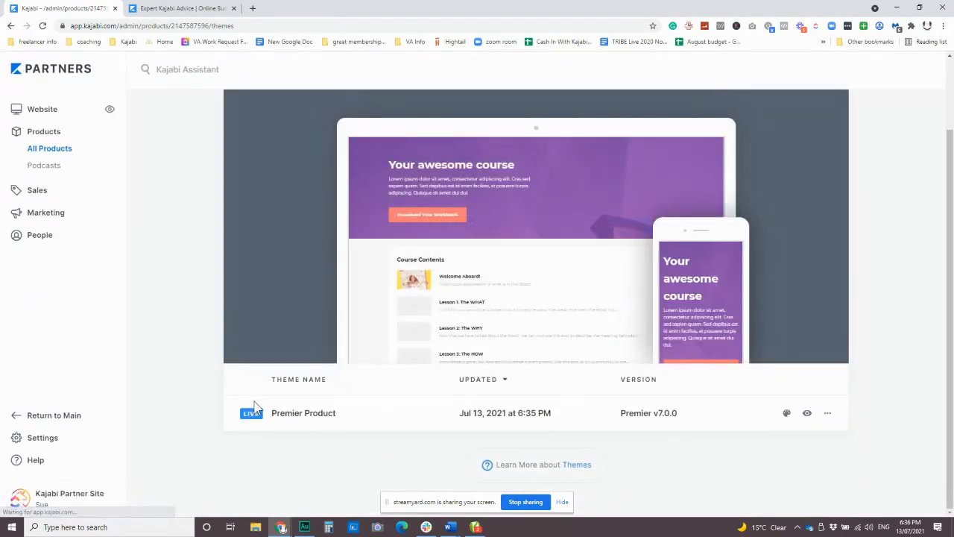
mouse_move(365, 299)
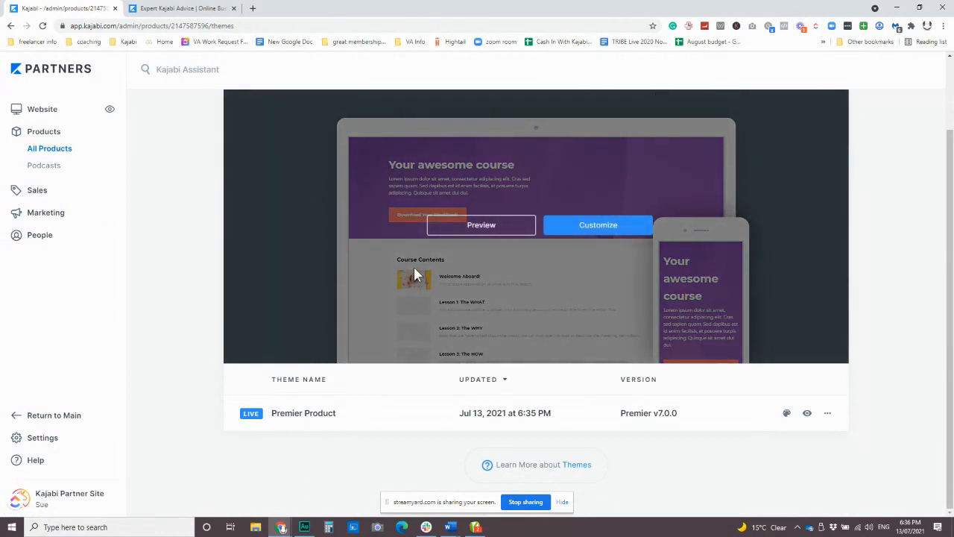
scroll(592, 298, up, 1)
scroll(527, 262, down, 1)
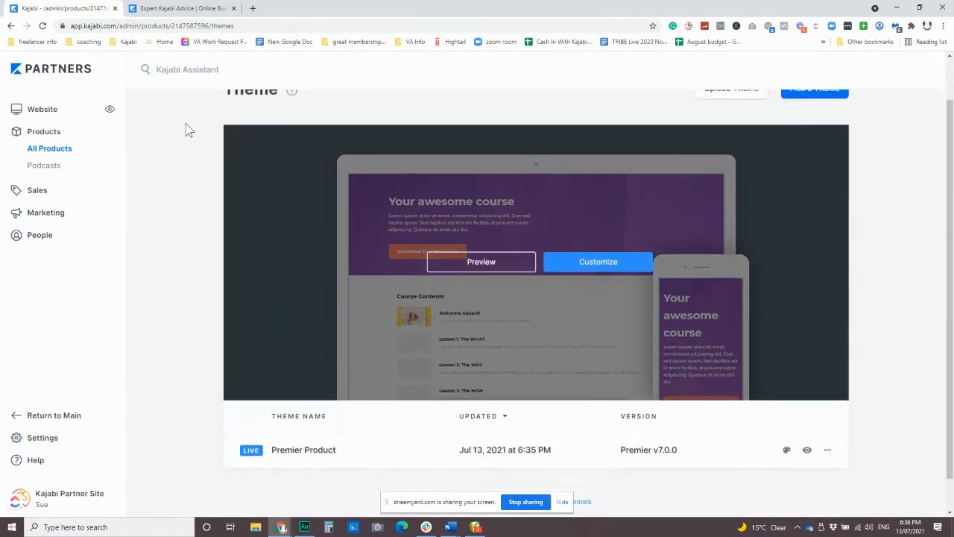
scroll(314, 267, up, 1)
Open the Mini Course outline and set the sub-category's status to Draft.
click(255, 114)
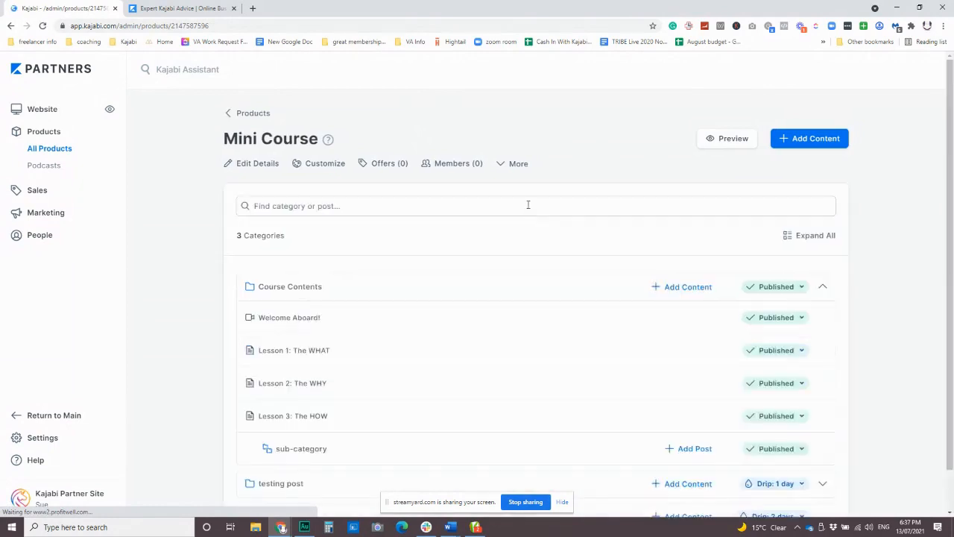
scroll(552, 231, down, 1)
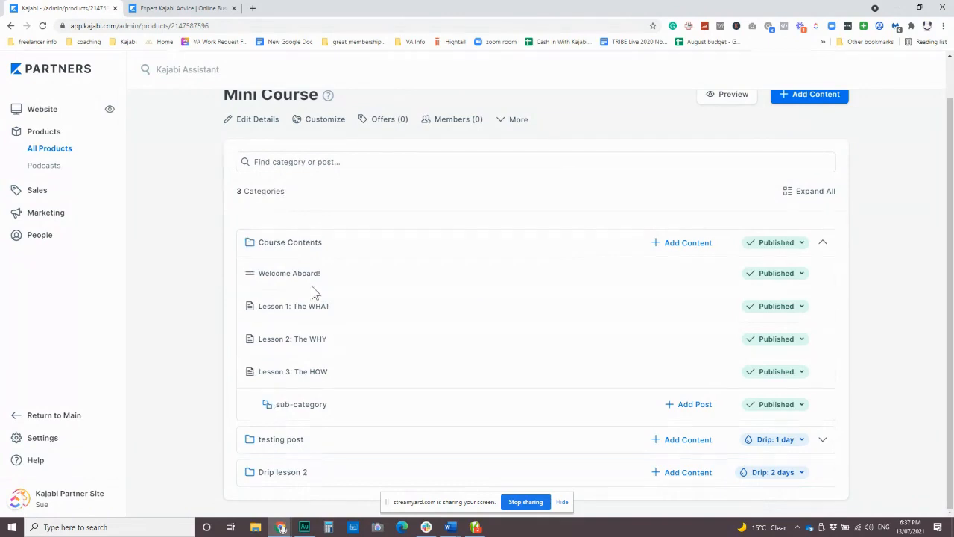
click(788, 407)
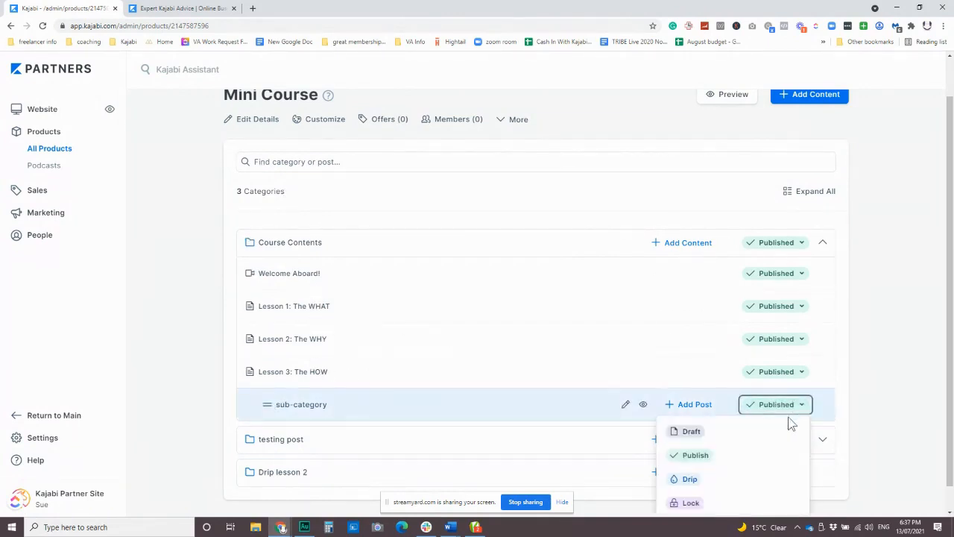
click(490, 312)
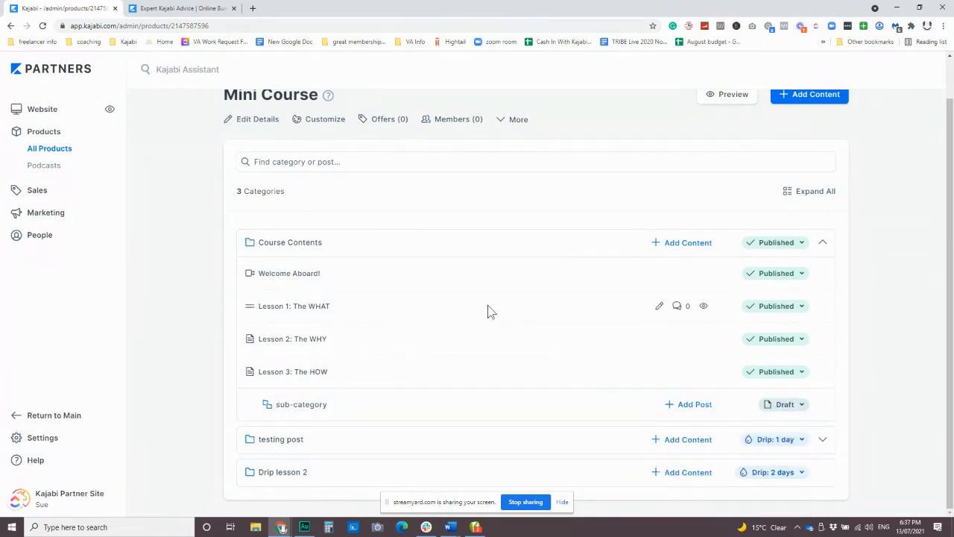